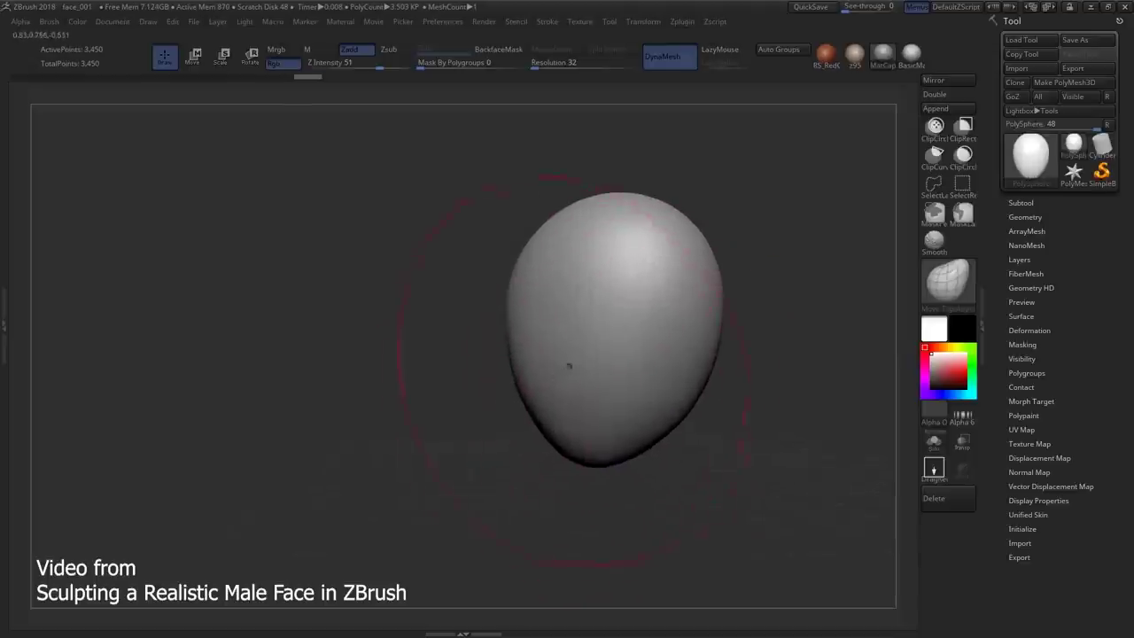
- Shape the egg-like head mass with Move Topological and build up a short neck beneath it with ClayBuildup
drag(548, 231, 605, 285)
mouse_move(582, 325)
mouse_down()
mouse_move(546, 334)
mouse_move(569, 278)
mouse_move(466, 367)
mouse_up()
key(b)
key(c)
key(b)
mouse_move(636, 386)
mouse_down()
mouse_move(585, 377)
mouse_move(519, 405)
mouse_move(530, 416)
mouse_move(534, 394)
mouse_move(539, 417)
mouse_up()
key(b)
key(c)
key(b)
mouse_move(682, 416)
mouse_down()
mouse_move(621, 356)
mouse_move(678, 350)
mouse_up()
- Pull the neck stub downward and adjust its join with the skull using the Move Topological brush
key(b)
key(m)
key(t)
mouse_move(658, 394)
mouse_down()
mouse_move(620, 417)
mouse_move(660, 394)
mouse_move(653, 423)
mouse_up()
key(b)
key(m)
key(v)
key(b)
key(m)
key(t)
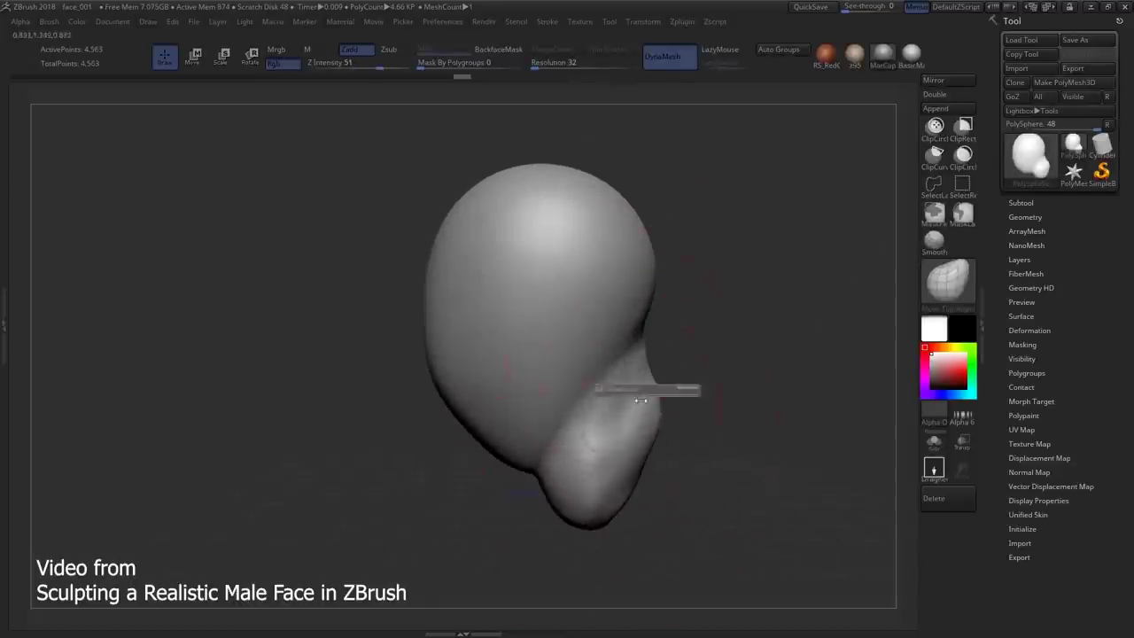
- Flatten the top of the skull and widen the neck toward the back using the Move Topological brush
mouse_move(683, 319)
mouse_down()
mouse_move(636, 286)
mouse_move(581, 294)
mouse_up()
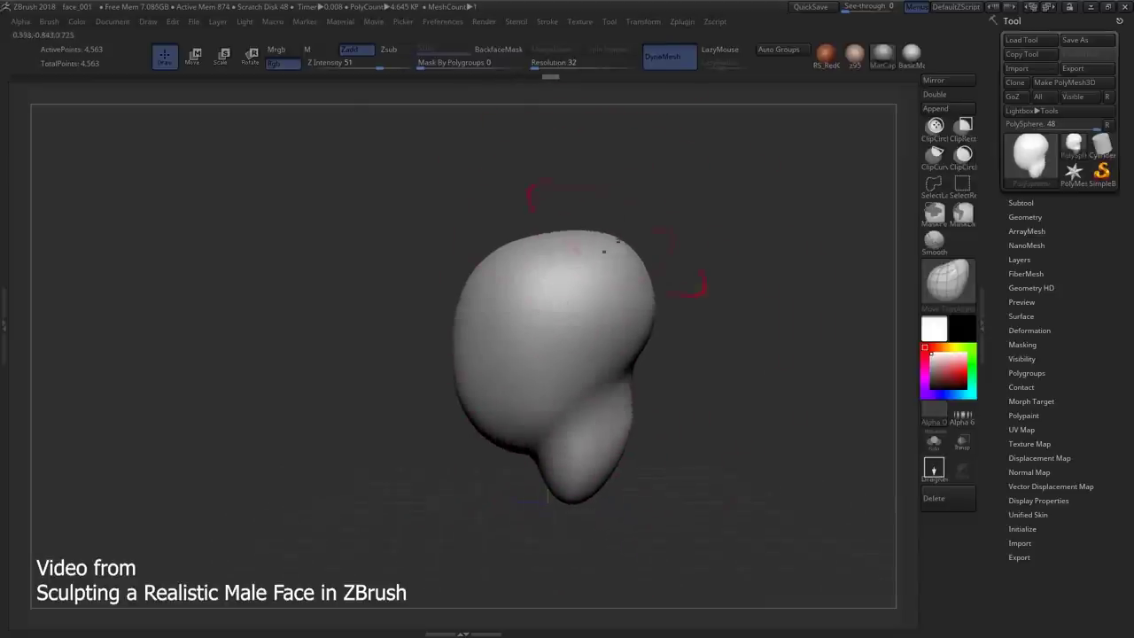
mouse_move(626, 265)
mouse_down()
mouse_move(557, 223)
mouse_move(683, 355)
mouse_move(653, 413)
mouse_move(653, 455)
mouse_move(669, 470)
mouse_up()
drag(640, 413, 673, 372)
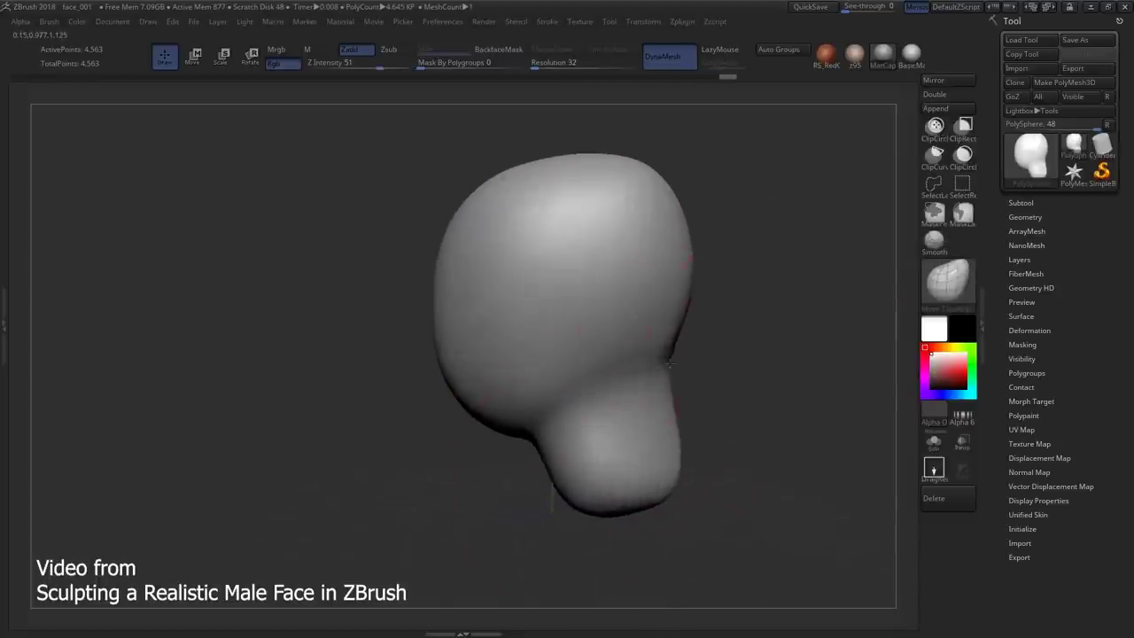
mouse_move(683, 303)
mouse_down()
mouse_move(612, 253)
mouse_move(514, 484)
mouse_move(599, 417)
mouse_up()
key(s)
mouse_move(582, 460)
mouse_down()
mouse_move(574, 465)
mouse_move(684, 455)
mouse_move(645, 531)
mouse_up()
- Add volume to the front, sides and base of the neck with the ClayBuildup brush
key(b)
key(c)
key(b)
drag(762, 398, 709, 354)
drag(567, 496, 611, 532)
drag(752, 398, 717, 372)
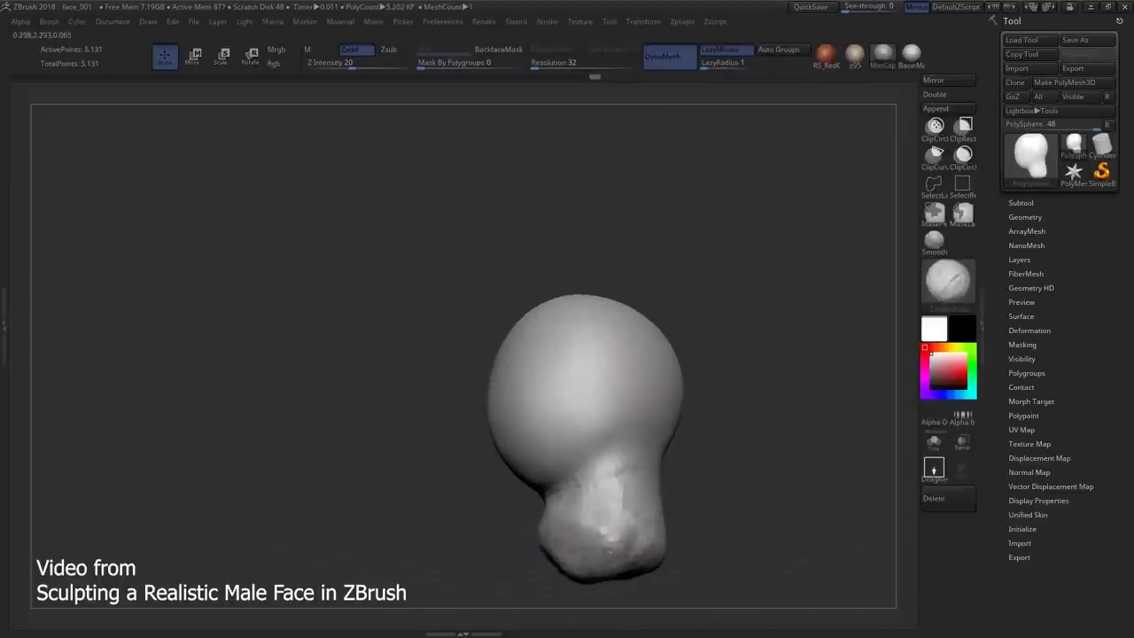
drag(549, 522, 620, 567)
mouse_move(292, 488)
mouse_down()
mouse_move(629, 565)
mouse_move(679, 356)
mouse_up()
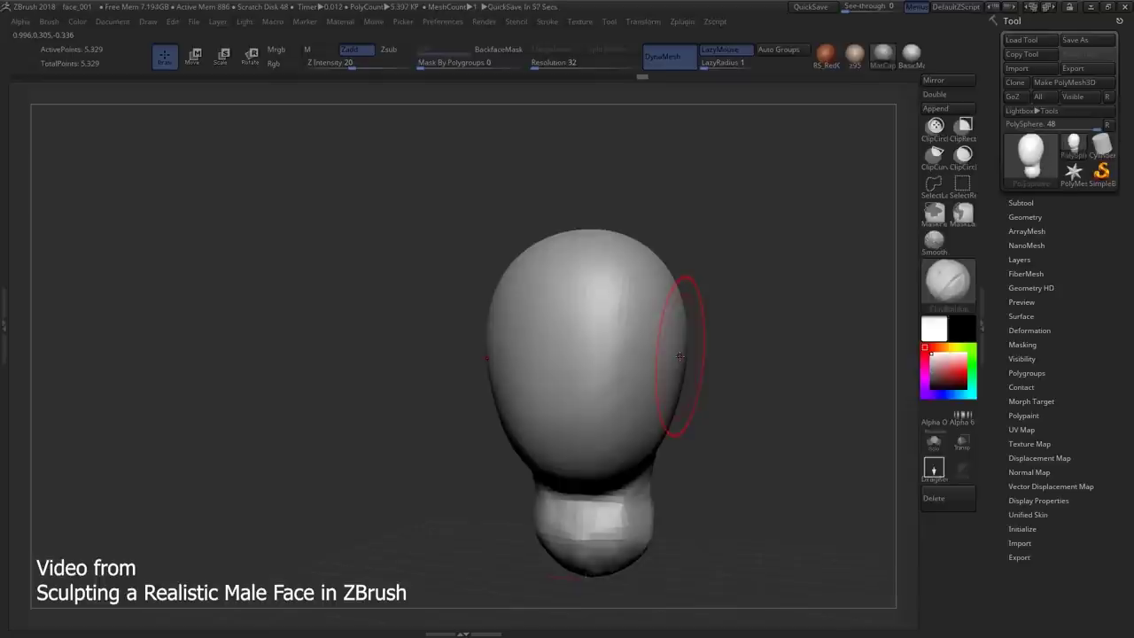
- Refine the skull's side profile and narrow its front with the Move Topological brush, adjusting the neck to match
drag(625, 350, 580, 396)
key(b)
key(m)
key(t)
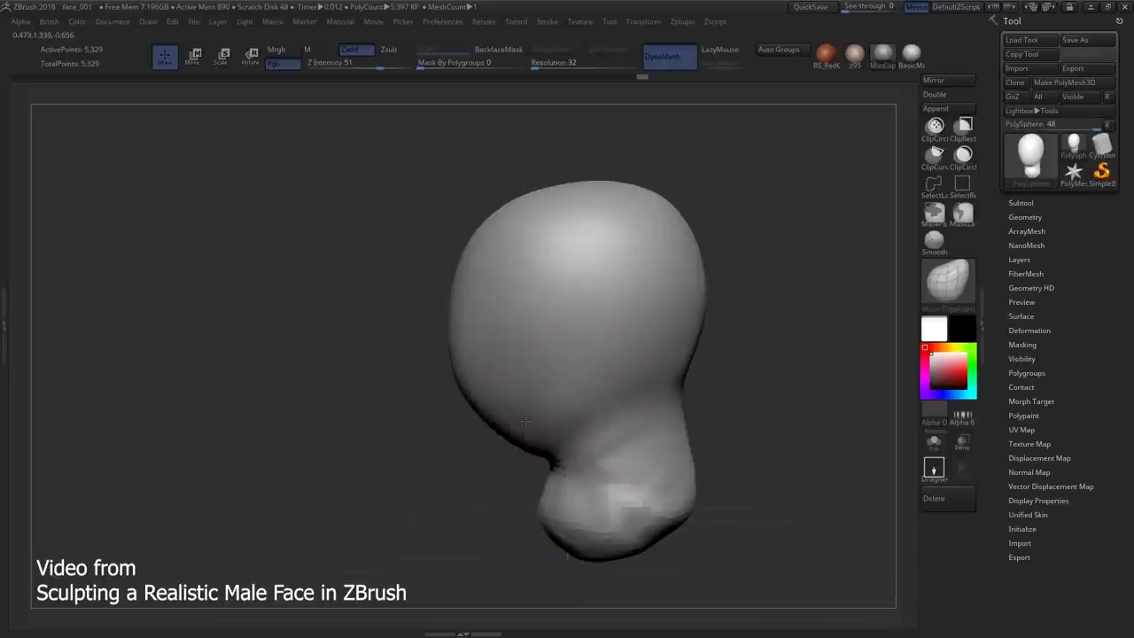
mouse_move(425, 266)
mouse_down()
mouse_move(641, 273)
mouse_move(578, 380)
mouse_up()
mouse_move(577, 315)
mouse_down()
mouse_move(544, 455)
mouse_move(584, 367)
mouse_move(616, 334)
mouse_up()
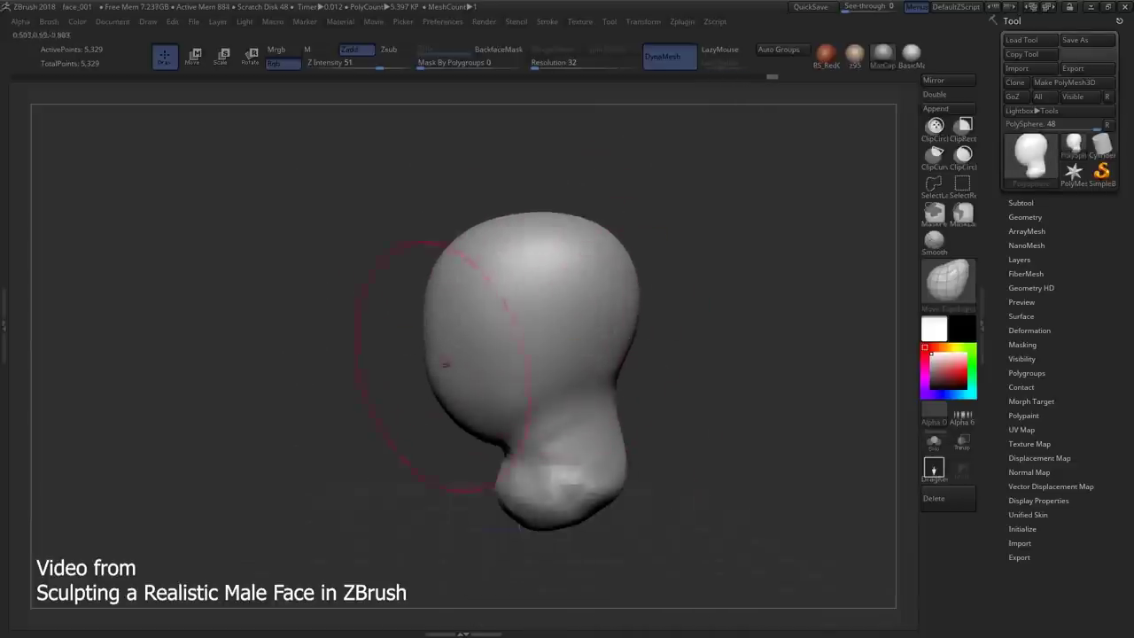
drag(500, 482, 522, 482)
mouse_move(610, 452)
mouse_down()
mouse_move(576, 425)
mouse_move(549, 461)
mouse_move(585, 416)
mouse_move(611, 337)
mouse_move(646, 287)
mouse_move(602, 310)
mouse_move(538, 307)
mouse_move(537, 414)
mouse_move(550, 374)
mouse_up()
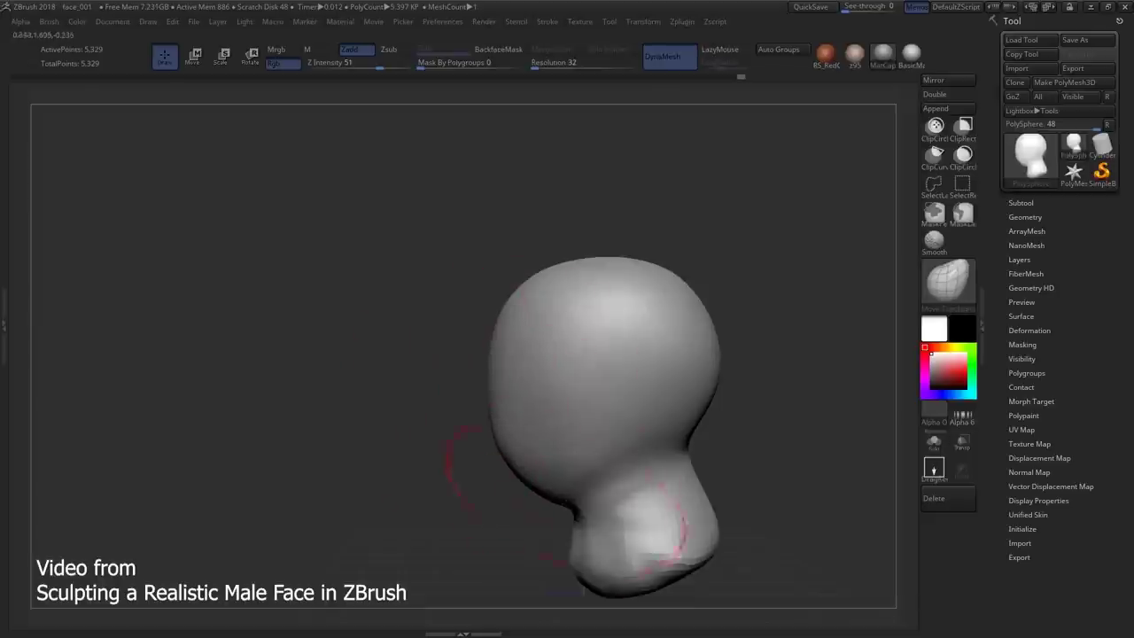
drag(549, 443, 611, 292)
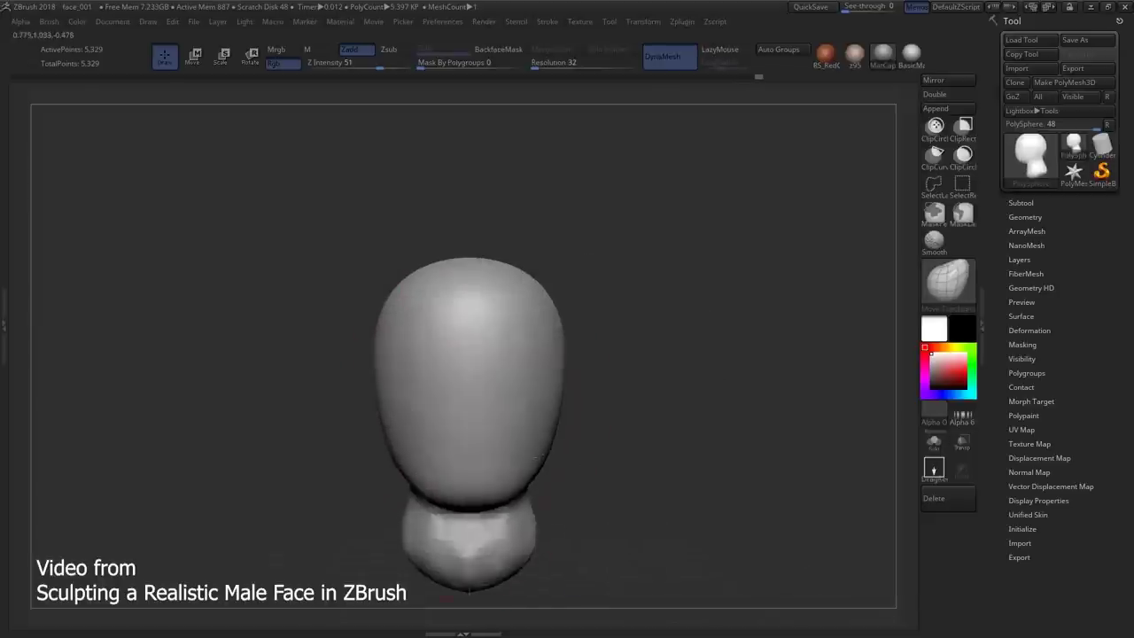
- Pull the face and chin into a squarer head profile with the Move Topological brush
mouse_move(658, 247)
mouse_down()
mouse_move(708, 252)
mouse_move(619, 266)
mouse_move(483, 354)
mouse_up()
drag(598, 375, 505, 398)
mouse_move(797, 304)
mouse_down()
mouse_move(599, 414)
mouse_move(615, 327)
mouse_move(597, 198)
mouse_up()
mouse_move(609, 250)
mouse_down()
mouse_move(608, 337)
mouse_move(406, 334)
mouse_move(535, 460)
mouse_move(532, 376)
mouse_up()
- Build up the jaw and sides of the face with the ClayBuildup brush
key(b)
key(c)
key(b)
drag(620, 351, 538, 400)
drag(600, 304, 509, 350)
drag(680, 316, 541, 485)
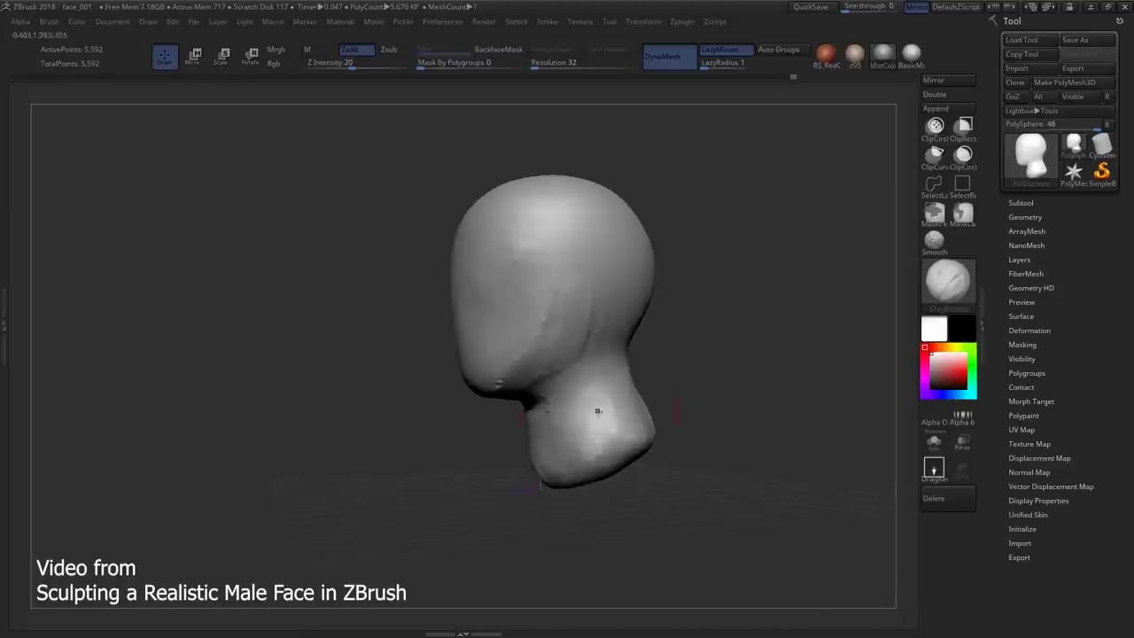
- Fill out the back and sides of the neck and even out the cheek planes with the ClayBuildup brush
drag(595, 441, 716, 432)
drag(644, 404, 542, 494)
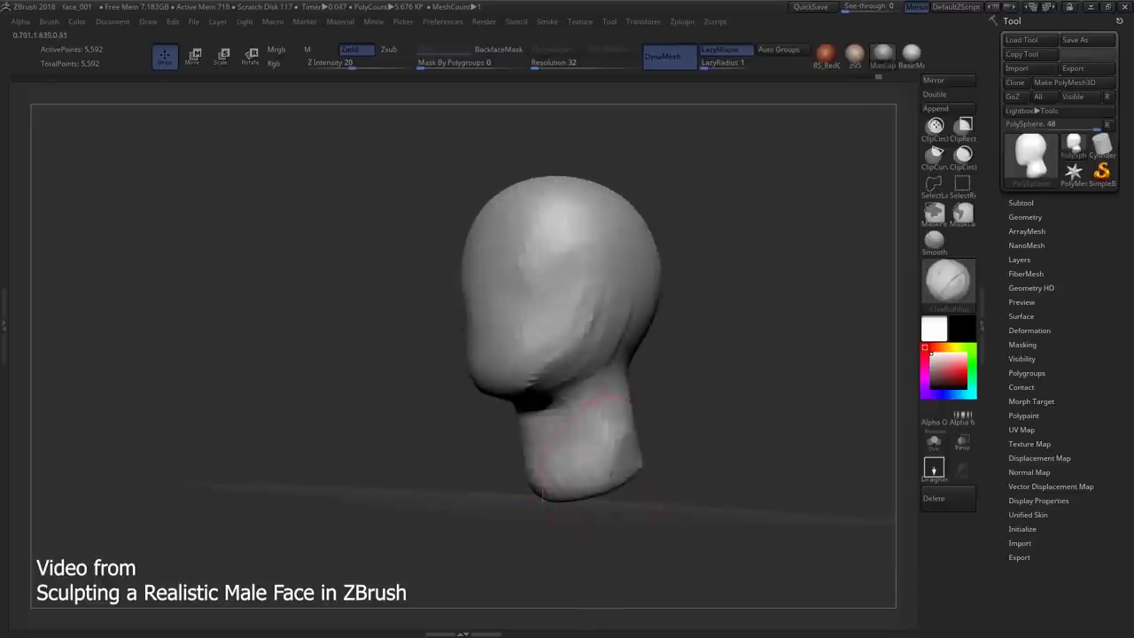
mouse_move(611, 457)
mouse_down()
mouse_move(620, 449)
mouse_move(599, 360)
mouse_move(648, 376)
mouse_move(688, 410)
mouse_move(677, 429)
mouse_move(697, 420)
mouse_up()
mouse_move(581, 483)
mouse_down()
mouse_move(599, 486)
mouse_move(596, 300)
mouse_move(663, 372)
mouse_move(629, 398)
mouse_move(606, 465)
mouse_move(521, 330)
mouse_up()
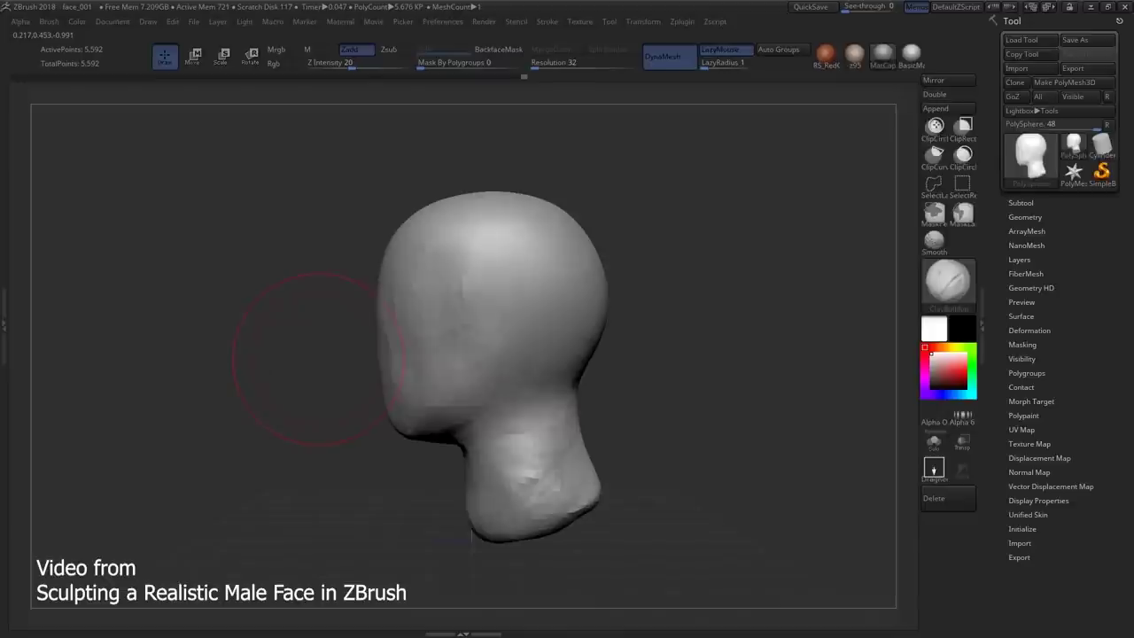
mouse_move(319, 358)
mouse_down()
mouse_move(481, 316)
mouse_move(523, 354)
mouse_up()
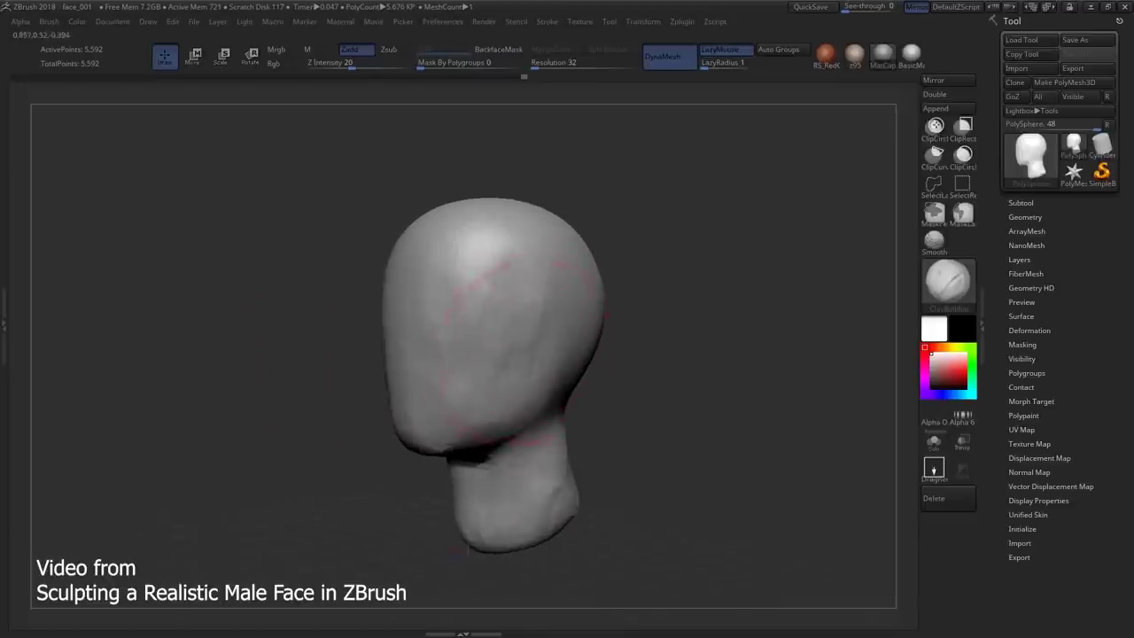
mouse_move(547, 304)
mouse_down()
mouse_move(571, 359)
mouse_move(548, 348)
mouse_move(584, 354)
mouse_up()
mouse_move(559, 267)
mouse_down()
mouse_move(506, 331)
mouse_move(594, 380)
mouse_move(601, 355)
mouse_move(471, 380)
mouse_move(543, 350)
mouse_move(580, 292)
mouse_move(544, 361)
mouse_up()
- Adjust the face profile and broaden the chin and jawline with the Move Topological brush
key(b)
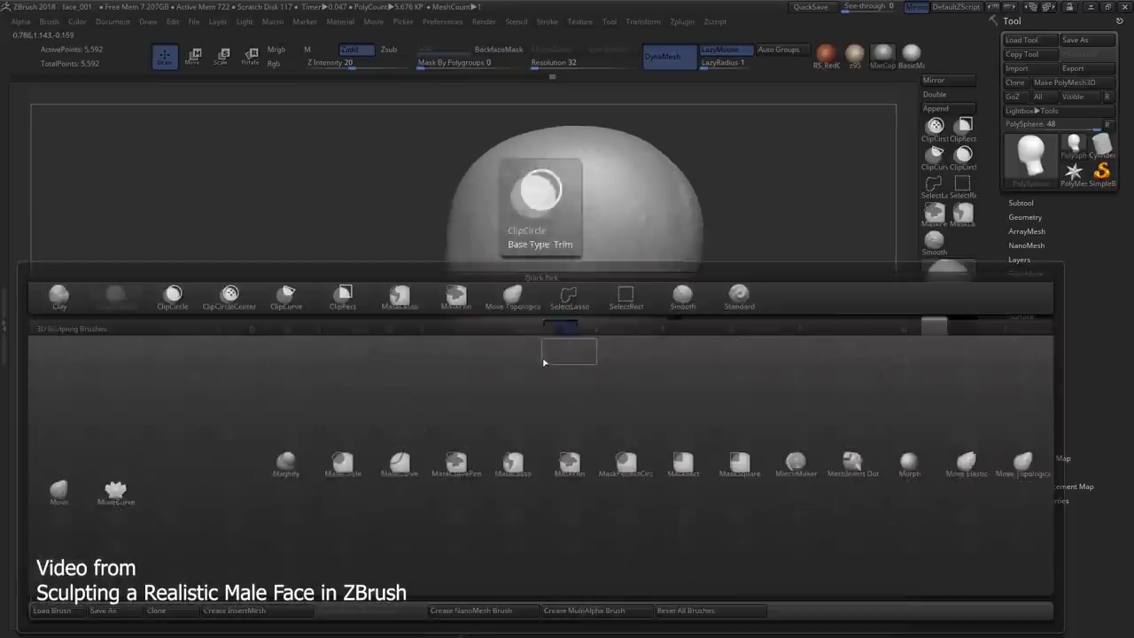
key(m)
key(t)
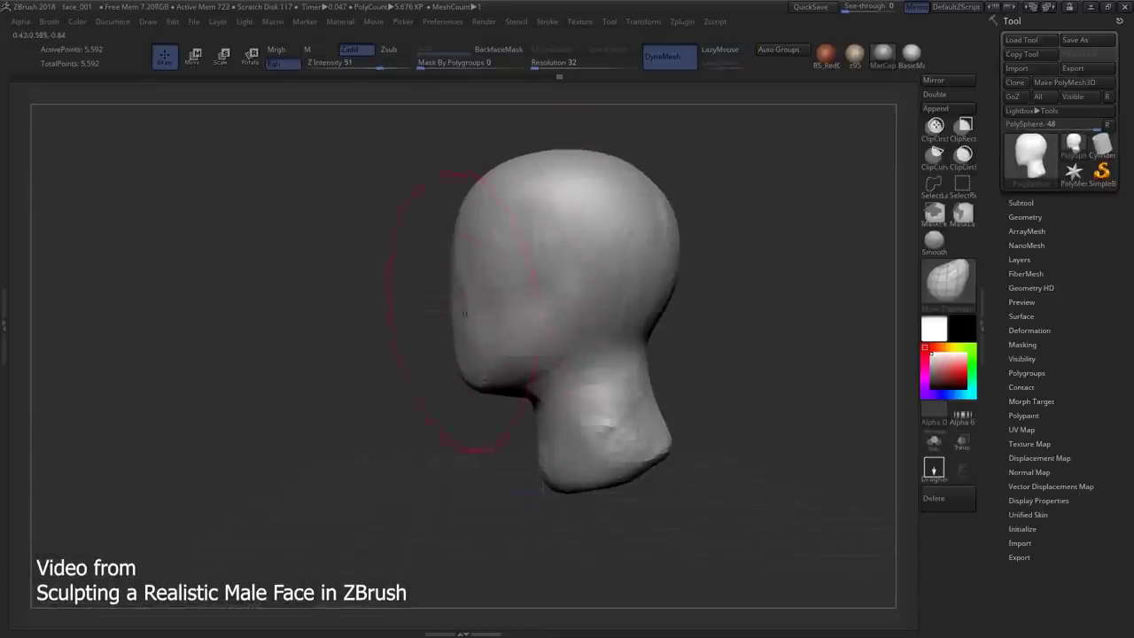
drag(542, 487, 487, 291)
mouse_move(416, 482)
mouse_down()
mouse_move(532, 455)
mouse_move(496, 461)
mouse_move(563, 467)
mouse_up()
drag(534, 347, 468, 427)
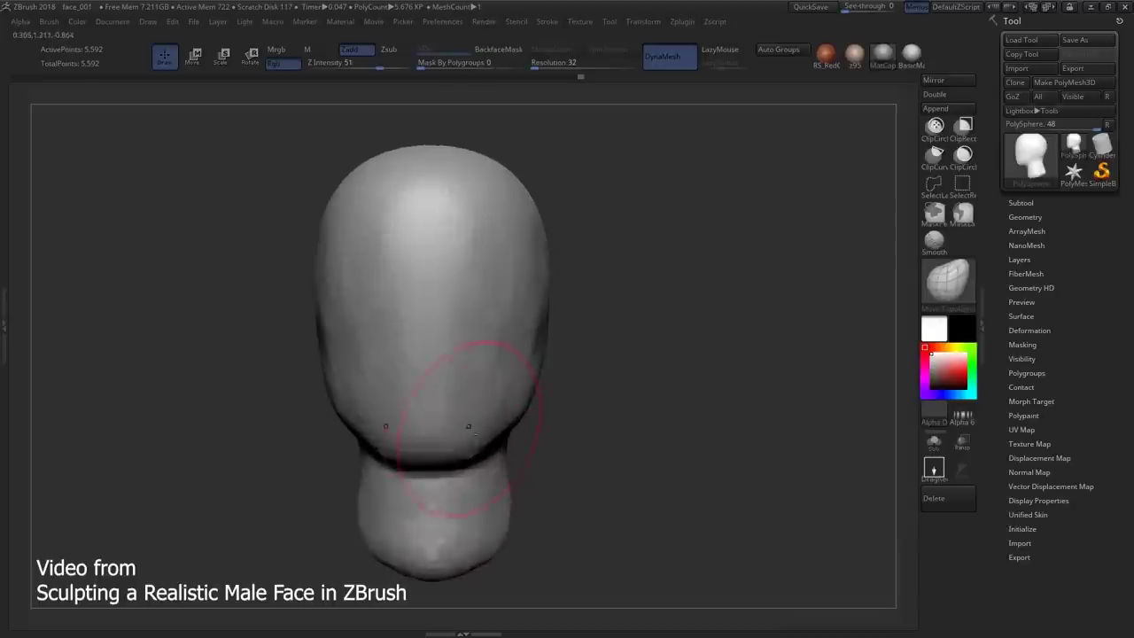
mouse_move(518, 344)
mouse_down()
mouse_move(532, 340)
mouse_move(509, 334)
mouse_up()
mouse_move(506, 392)
mouse_down()
mouse_move(496, 381)
mouse_move(531, 336)
mouse_move(519, 359)
mouse_move(563, 433)
mouse_move(558, 410)
mouse_up()
- Define the jaw corner and side of the face with the ClayBuildup brush
key(b)
key(c)
key(b)
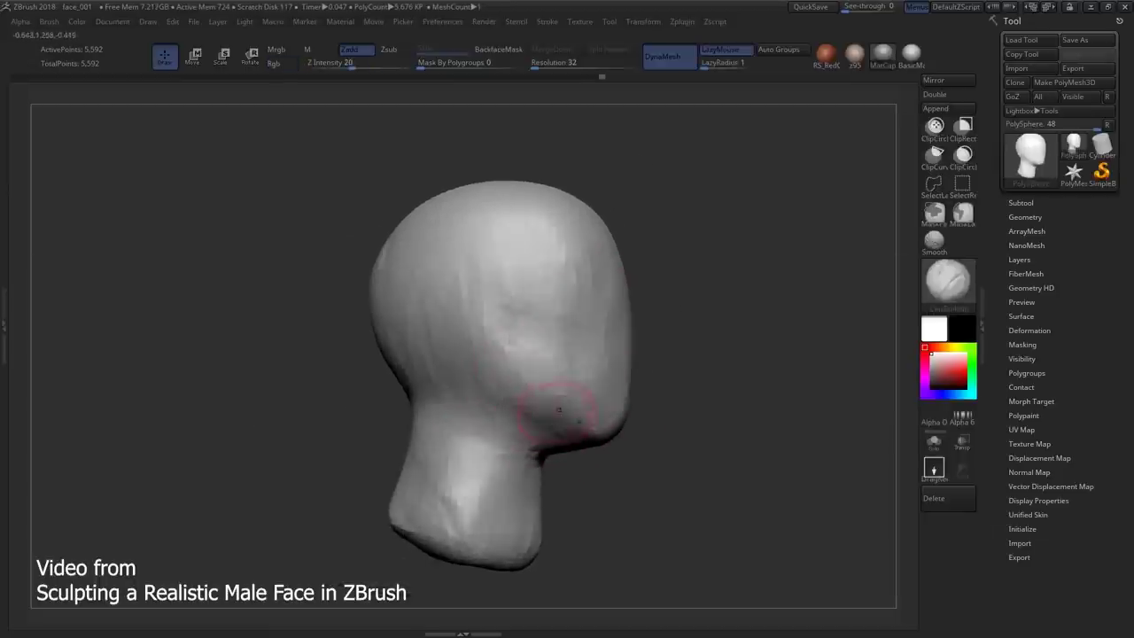
mouse_move(513, 369)
mouse_down()
mouse_move(434, 398)
mouse_move(513, 337)
mouse_move(475, 360)
mouse_up()
mouse_move(557, 364)
mouse_down()
mouse_move(513, 371)
mouse_move(549, 368)
mouse_move(504, 359)
mouse_move(551, 363)
mouse_move(478, 372)
mouse_move(531, 363)
mouse_move(519, 380)
mouse_move(572, 398)
mouse_move(473, 354)
mouse_move(534, 347)
mouse_move(551, 325)
mouse_up()
mouse_move(513, 420)
mouse_down()
mouse_move(610, 348)
mouse_move(765, 423)
mouse_up()
- Build up and round the back of the head and the nape with the ClayBuildup brush
drag(408, 354, 531, 311)
drag(399, 310, 461, 292)
mouse_move(416, 354)
mouse_down()
mouse_move(608, 324)
mouse_move(588, 354)
mouse_move(642, 303)
mouse_up()
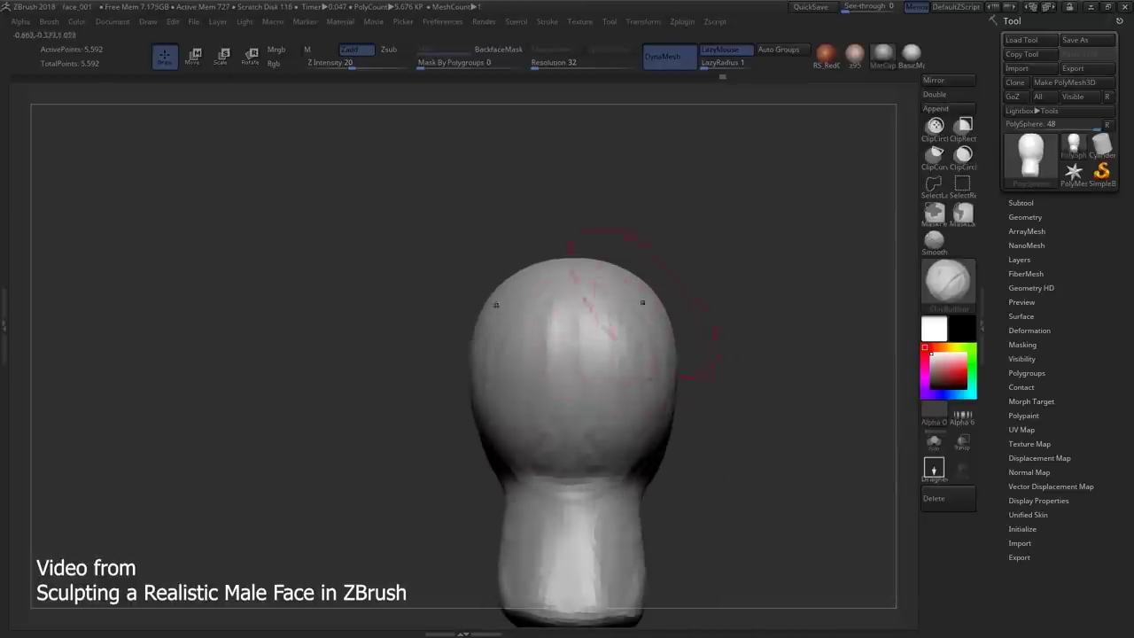
drag(632, 396, 558, 406)
mouse_move(531, 350)
mouse_down()
mouse_move(549, 354)
mouse_move(496, 390)
mouse_move(531, 372)
mouse_move(576, 399)
mouse_move(490, 352)
mouse_up()
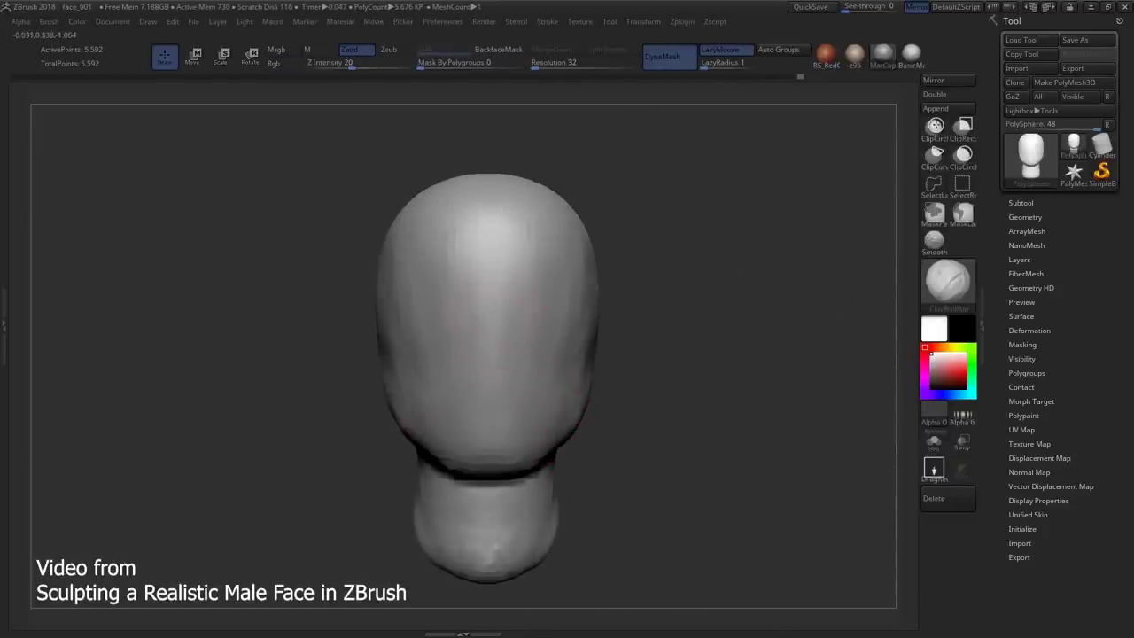
- Rough out the front and side planes of the face with the ClayBuildup brush
mouse_move(491, 293)
mouse_down()
mouse_move(477, 305)
mouse_move(587, 327)
mouse_move(531, 337)
mouse_move(558, 345)
mouse_move(516, 328)
mouse_move(496, 336)
mouse_move(532, 341)
mouse_up()
mouse_move(531, 299)
mouse_down()
mouse_move(572, 319)
mouse_move(614, 316)
mouse_move(584, 337)
mouse_move(662, 332)
mouse_up()
mouse_move(633, 378)
mouse_down()
mouse_move(549, 336)
mouse_move(567, 346)
mouse_up()
mouse_move(700, 361)
mouse_down()
mouse_move(673, 294)
mouse_move(734, 253)
mouse_move(715, 357)
mouse_up()
mouse_move(638, 387)
mouse_down()
mouse_move(625, 372)
mouse_move(653, 337)
mouse_move(607, 372)
mouse_move(593, 468)
mouse_move(625, 332)
mouse_move(657, 407)
mouse_up()
- Reshape the front of the neck and underside of the jaw with the Move Topological brush
key(b)
key(m)
key(t)
mouse_move(689, 452)
mouse_down()
mouse_move(685, 408)
mouse_move(577, 432)
mouse_up()
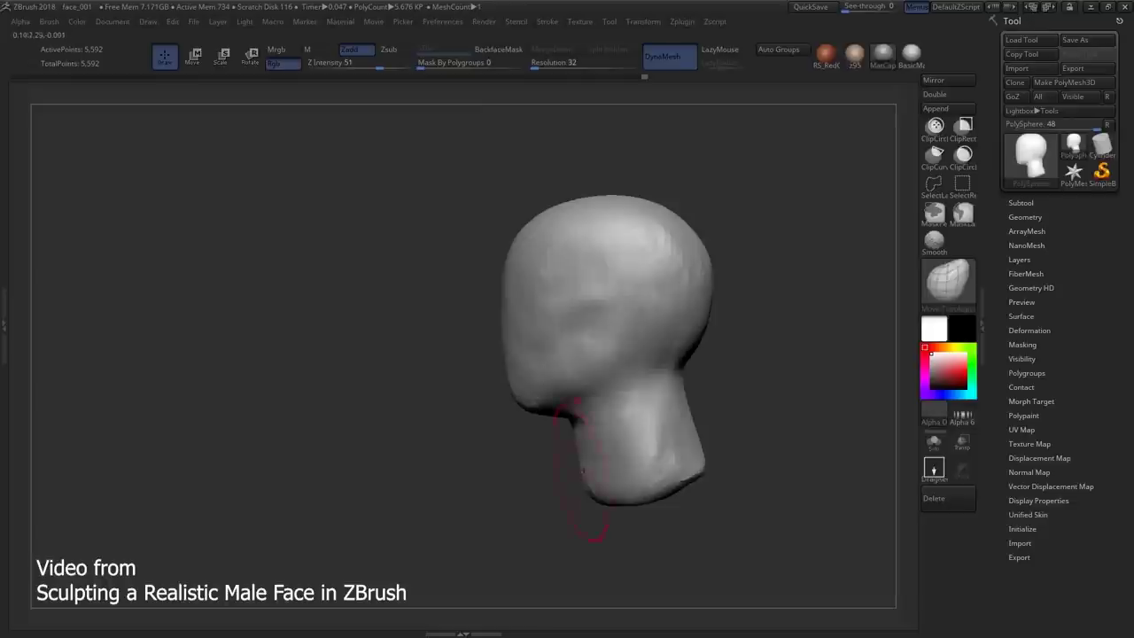
mouse_move(585, 487)
mouse_down()
mouse_move(620, 417)
mouse_move(569, 328)
mouse_move(550, 354)
mouse_move(655, 356)
mouse_move(632, 328)
mouse_up()
- Carve the eye sockets and rough in the brow and nose bridge with the ClayBuildup brush
key(b)
key(c)
key(b)
mouse_move(643, 380)
mouse_down()
mouse_move(641, 345)
mouse_move(689, 299)
mouse_move(571, 416)
mouse_up()
right_drag(550, 437, 578, 360)
right_drag(554, 398, 708, 363)
mouse_move(576, 395)
right_down()
mouse_move(663, 365)
mouse_move(593, 357)
mouse_move(574, 336)
mouse_move(612, 344)
right_up()
key(s)
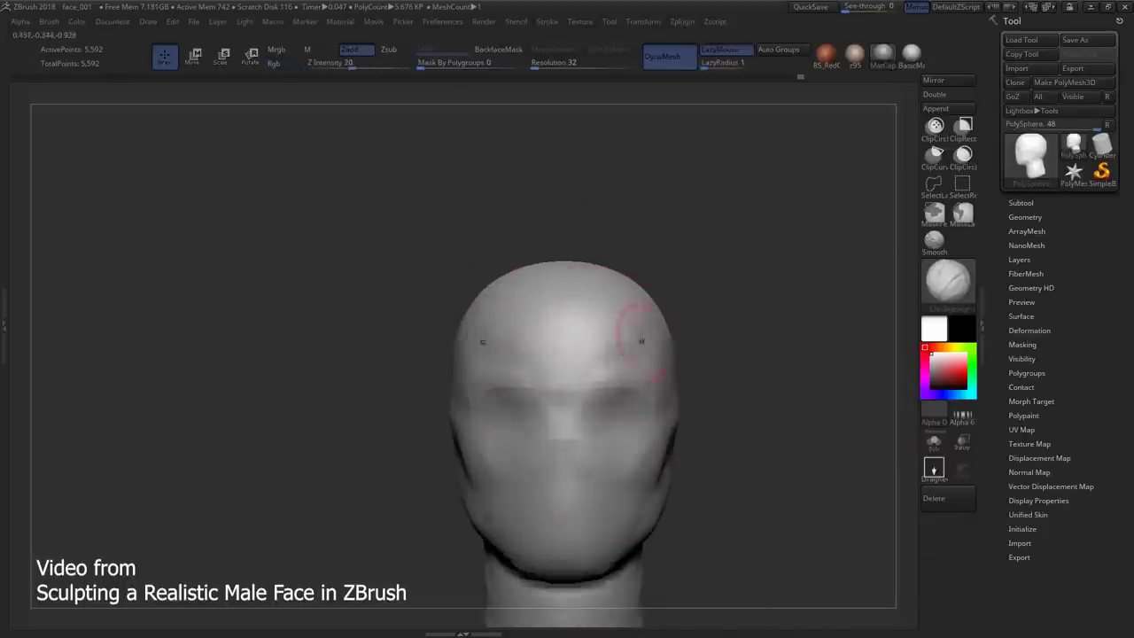
- Carve the temples and define the forehead sides and cheekbones with the ClayBuildup brush
mouse_move(641, 340)
right_down()
mouse_move(607, 354)
mouse_move(645, 329)
mouse_move(673, 332)
right_up()
mouse_move(715, 370)
right_down()
mouse_move(732, 375)
mouse_move(743, 403)
mouse_move(632, 338)
right_up()
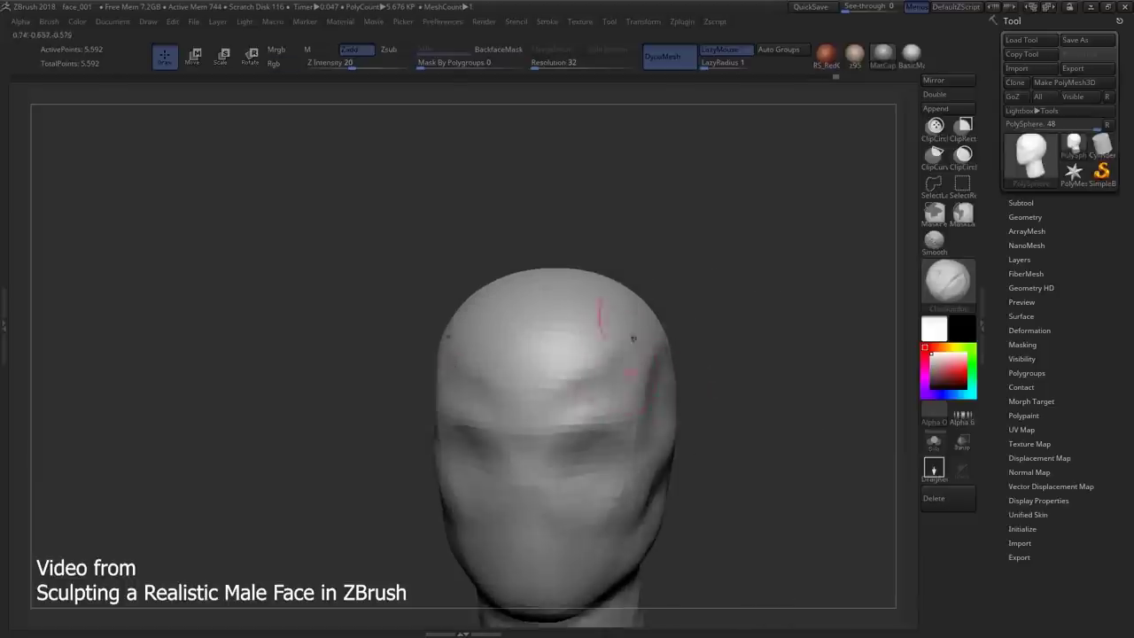
mouse_move(608, 378)
right_down()
mouse_move(585, 415)
mouse_move(653, 309)
mouse_move(675, 321)
mouse_move(632, 342)
mouse_move(563, 338)
mouse_move(505, 301)
right_up()
key(l)
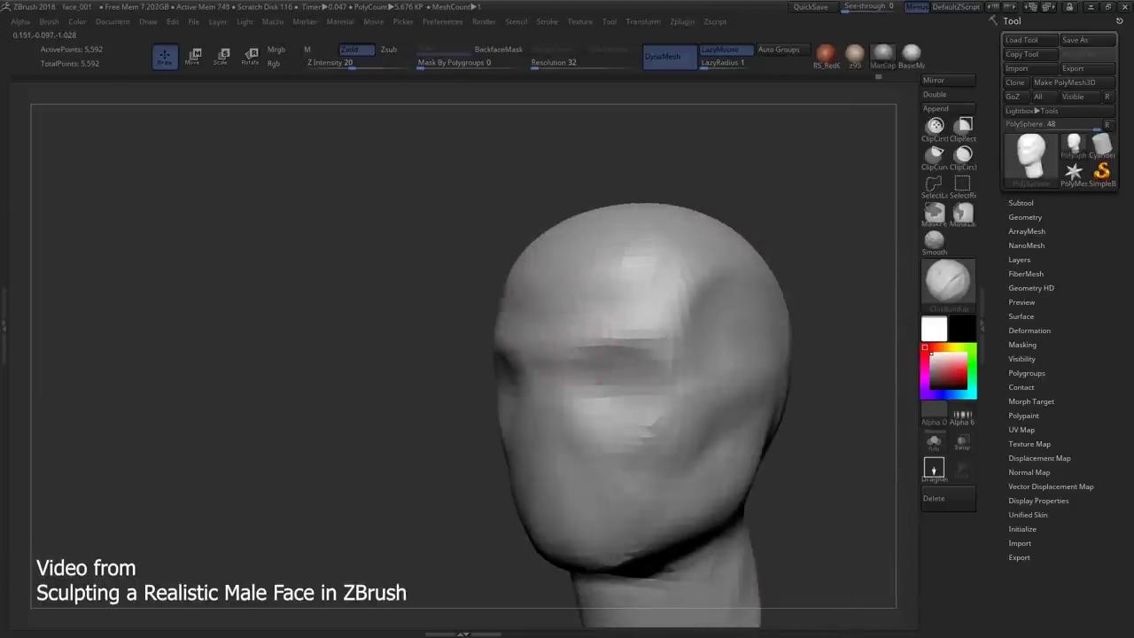
mouse_move(611, 344)
right_down()
mouse_move(557, 377)
mouse_move(526, 304)
mouse_move(545, 359)
mouse_move(535, 363)
mouse_move(532, 328)
mouse_move(500, 329)
mouse_move(512, 374)
mouse_move(538, 405)
mouse_move(539, 392)
mouse_move(505, 420)
mouse_move(556, 426)
mouse_move(531, 417)
mouse_move(568, 388)
mouse_move(547, 389)
mouse_move(567, 391)
mouse_move(541, 384)
mouse_move(561, 374)
right_up()
- Adjust the skull's overall outline in side view with the Move Topological brush
key(v)
key(v)
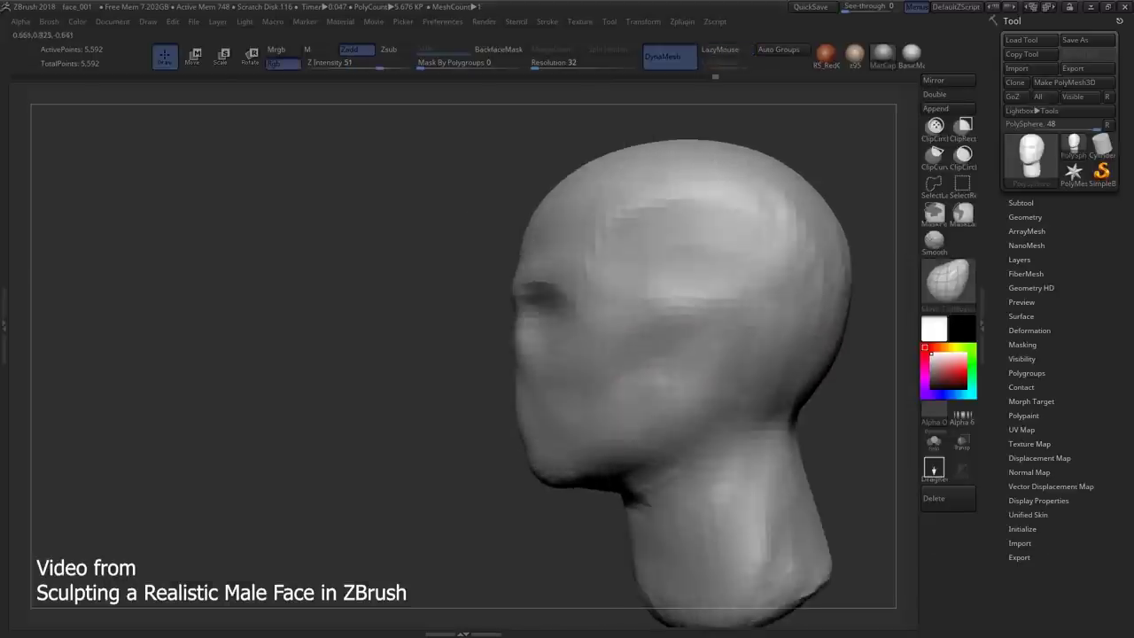
mouse_move(655, 407)
right_down()
mouse_move(674, 422)
mouse_move(619, 430)
right_up()
mouse_move(663, 390)
right_down()
mouse_move(683, 312)
mouse_move(617, 295)
right_up()
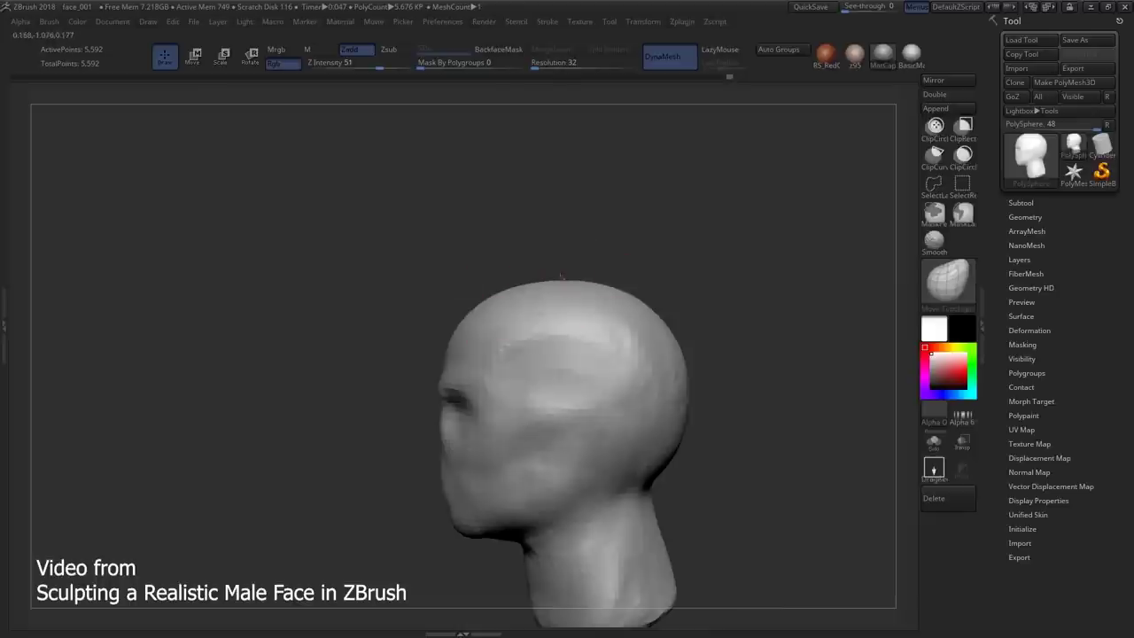
mouse_move(545, 326)
right_down()
mouse_move(469, 256)
mouse_move(510, 350)
mouse_move(540, 266)
mouse_move(518, 315)
right_up()
- Reshape the front profile of the face from brow to chin with the Move Topological brush
key(space)
right_drag(570, 190, 585, 177)
right_drag(549, 292, 620, 319)
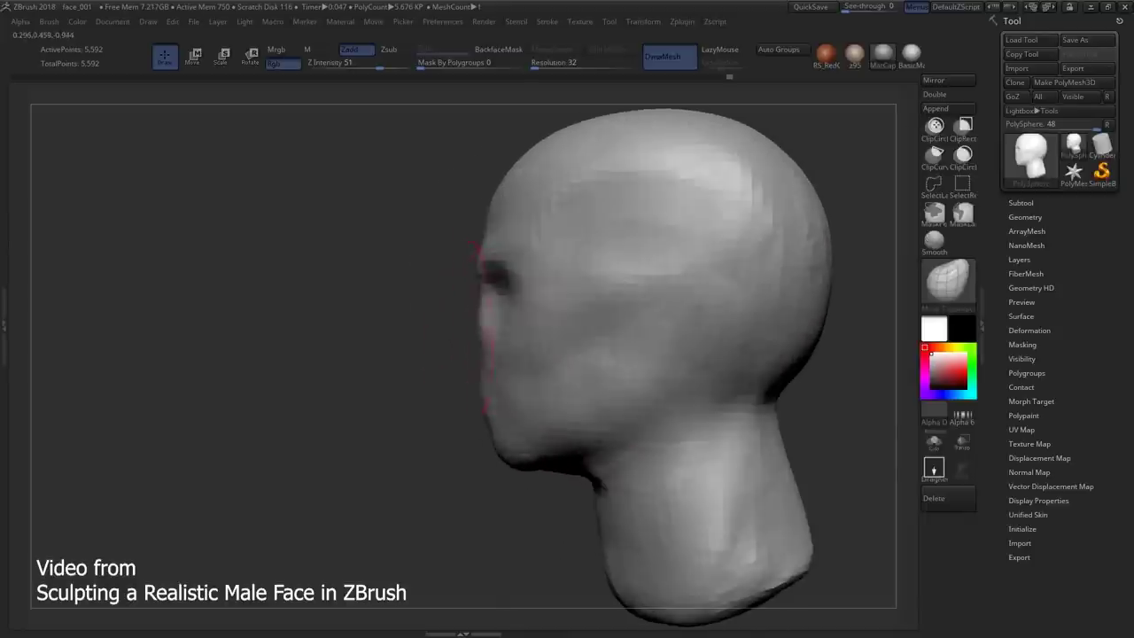
right_drag(483, 325, 505, 254)
right_drag(488, 328, 602, 257)
mouse_move(573, 379)
right_down()
mouse_move(567, 318)
mouse_move(544, 278)
mouse_move(552, 270)
mouse_move(571, 372)
mouse_move(532, 381)
mouse_move(602, 372)
mouse_move(557, 355)
mouse_move(505, 354)
mouse_move(493, 401)
mouse_move(534, 385)
mouse_move(537, 359)
mouse_move(638, 306)
mouse_move(744, 353)
right_up()
- Build up the mouth area and brow ridge with the ClayBuildup brush
key(b)
key(c)
key(b)
mouse_move(709, 483)
right_down()
mouse_move(700, 523)
mouse_move(549, 403)
mouse_move(567, 390)
mouse_move(532, 407)
mouse_move(594, 367)
mouse_move(647, 469)
mouse_move(611, 416)
mouse_move(679, 392)
right_up()
mouse_move(682, 436)
right_down()
mouse_move(605, 371)
mouse_move(585, 384)
mouse_move(681, 362)
right_up()
right_drag(611, 389, 673, 416)
- Set the DynaMesh resolution to 64 and remesh the head
right_drag(886, 204, 620, 102)
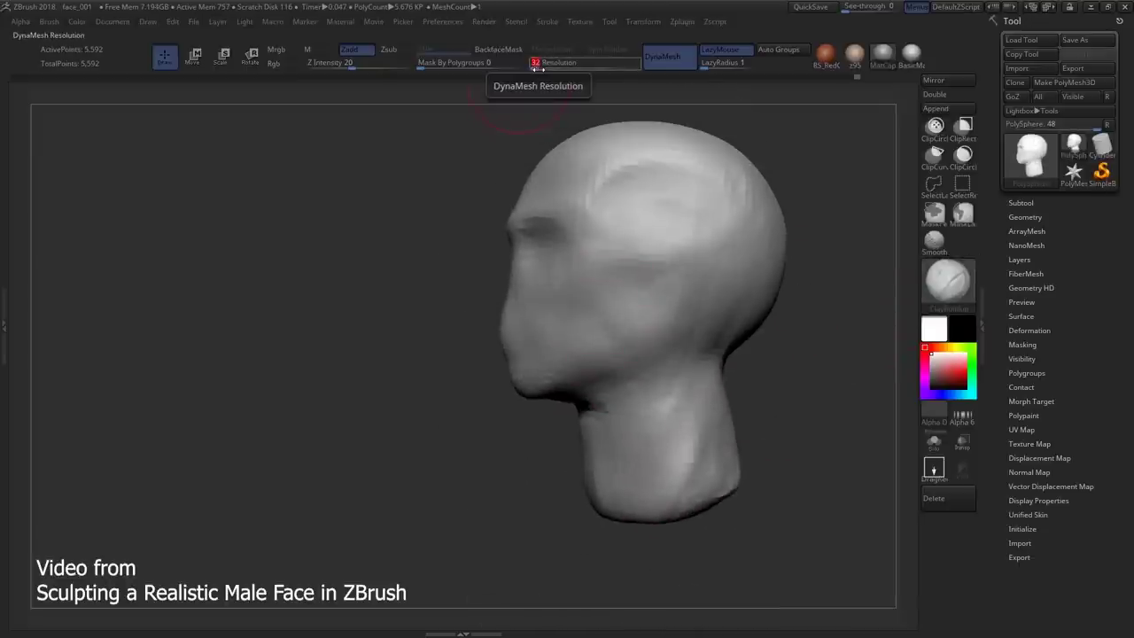
ctrl+drag(425, 230, 443, 266)
mouse_move(519, 329)
right_down()
mouse_move(532, 278)
mouse_move(535, 304)
mouse_move(544, 278)
mouse_move(549, 327)
right_up()
mouse_move(560, 374)
right_down()
mouse_move(600, 311)
mouse_move(589, 240)
mouse_move(611, 278)
mouse_move(577, 282)
right_up()
- Adjust the proportions of the remeshed head with the Move Topological brush
key(b)
key(m)
key(t)
mouse_move(591, 337)
right_down()
mouse_move(594, 394)
mouse_move(620, 431)
mouse_move(523, 398)
mouse_move(582, 367)
mouse_move(594, 379)
mouse_move(582, 393)
mouse_move(585, 380)
mouse_move(544, 367)
mouse_move(567, 368)
mouse_move(541, 367)
mouse_move(567, 382)
mouse_move(562, 371)
mouse_move(363, 374)
mouse_move(425, 376)
right_up()
- Sculpt the forehead planes, brow ridge and deeper eye sockets with the ClayBuildup brush
key(b)
key(c)
key(b)
right_drag(500, 396, 509, 322)
mouse_move(523, 247)
right_down()
mouse_move(452, 345)
mouse_move(531, 324)
mouse_move(551, 341)
mouse_move(496, 354)
mouse_move(501, 331)
mouse_move(590, 283)
right_up()
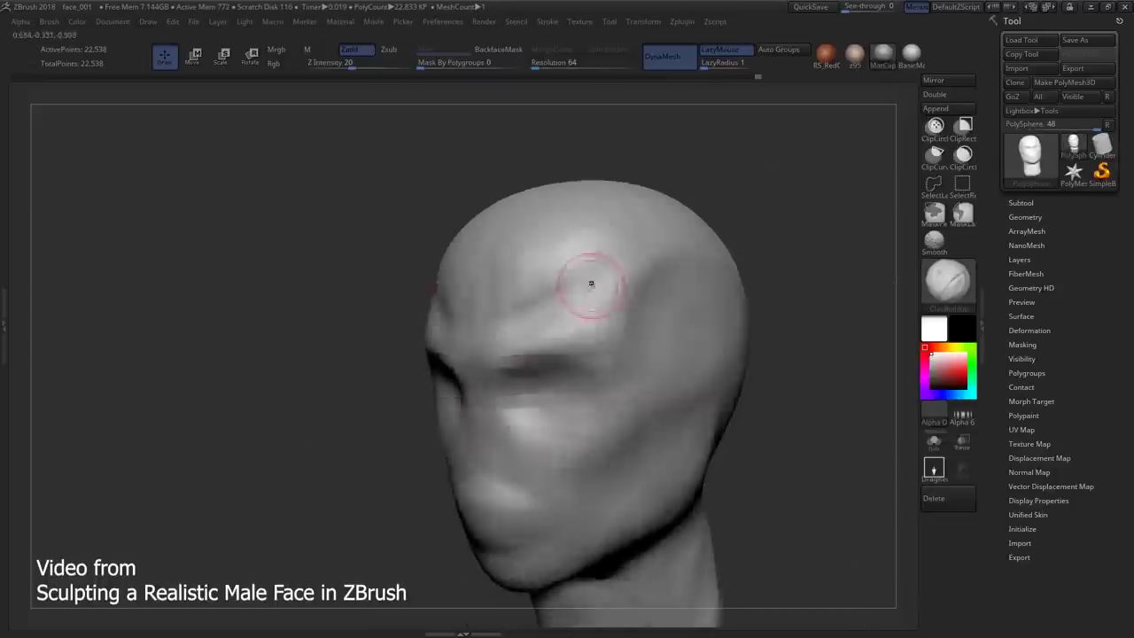
mouse_move(535, 246)
right_down()
mouse_move(519, 240)
mouse_move(566, 226)
right_up()
shift+right_drag(499, 349, 520, 353)
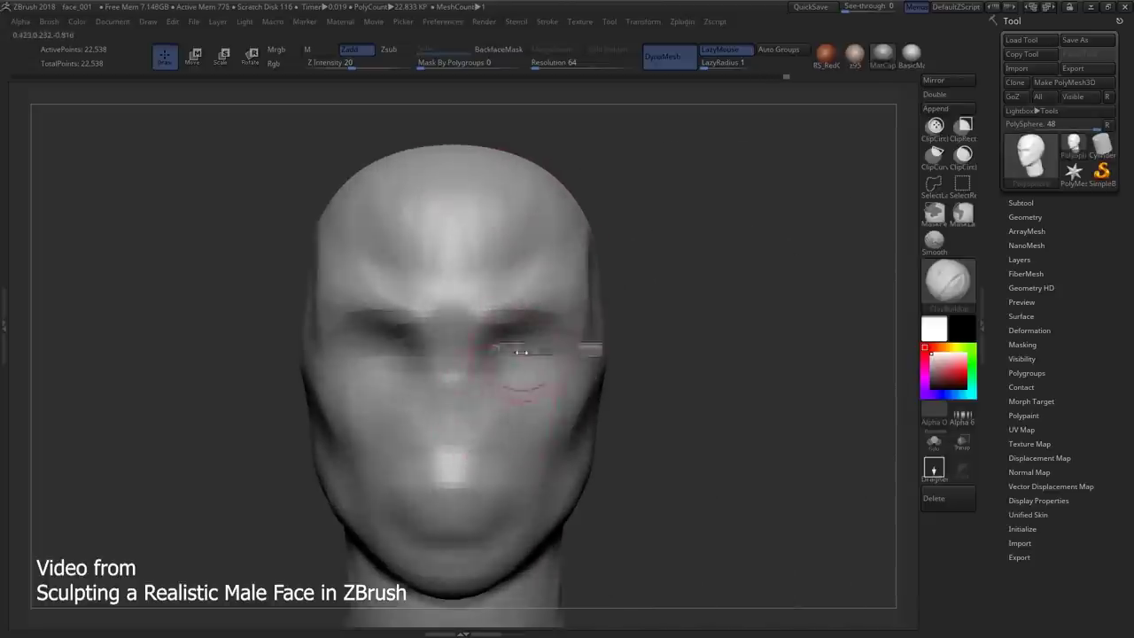
- Smooth the brow and eye sockets and define the cheekbones below the eyes
shift+drag(519, 328, 532, 306)
shift+drag(527, 355, 523, 359)
mouse_move(550, 352)
right_down()
mouse_move(523, 355)
mouse_move(499, 380)
mouse_move(532, 379)
mouse_move(523, 336)
mouse_move(551, 324)
mouse_move(512, 325)
mouse_move(526, 358)
mouse_move(508, 359)
mouse_move(496, 336)
mouse_move(478, 328)
mouse_move(480, 340)
mouse_move(456, 318)
mouse_move(468, 354)
mouse_move(540, 342)
mouse_move(522, 316)
mouse_move(497, 350)
mouse_move(541, 354)
mouse_move(470, 348)
right_up()
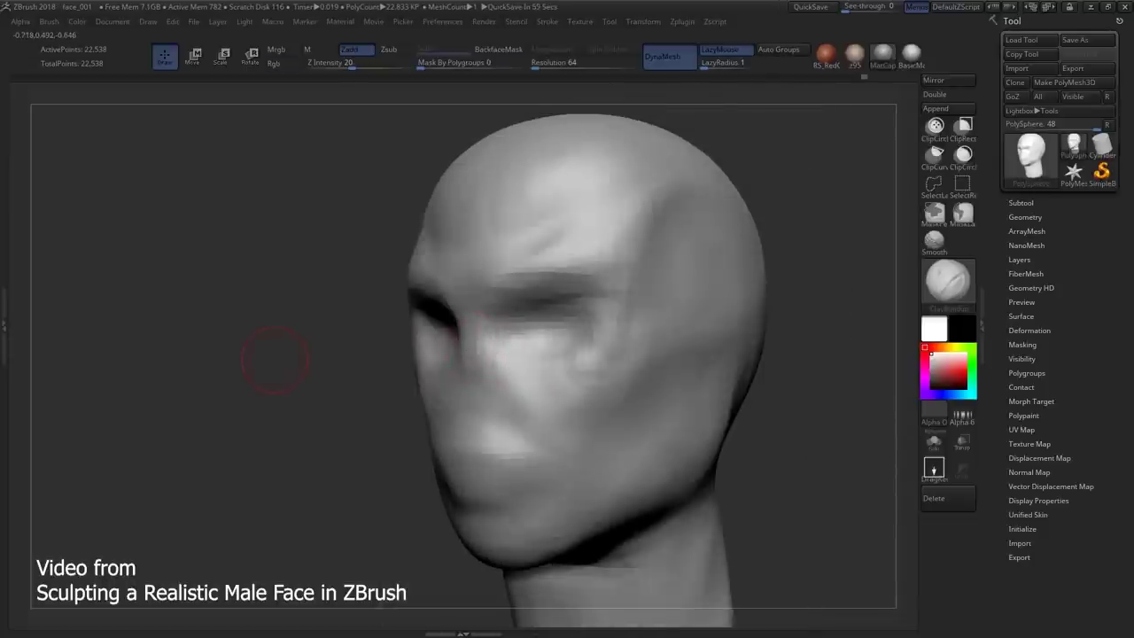
- Build up the nose from the bridge down to the tip with the ClayBuildup brush
right_drag(274, 358, 471, 337)
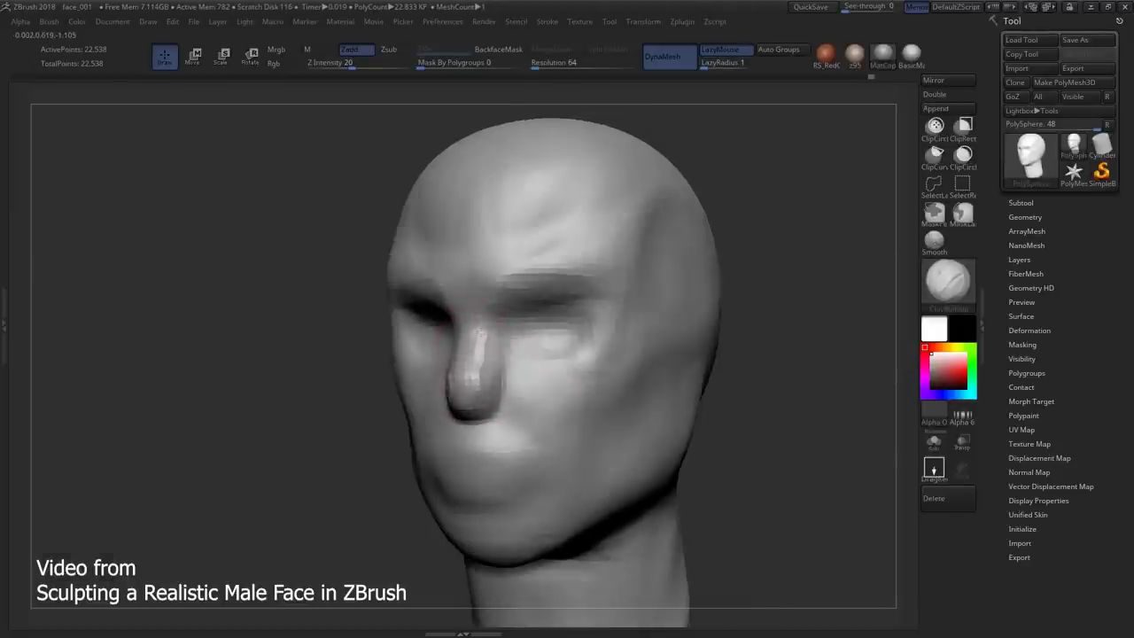
mouse_move(478, 408)
right_down()
mouse_move(481, 380)
mouse_move(447, 410)
right_up()
mouse_move(726, 314)
right_down()
mouse_move(495, 377)
mouse_move(483, 360)
right_up()
- Pull the nose tip and bridge into shape in side view with the Move Topological brush
key(b)
key(m)
key(t)
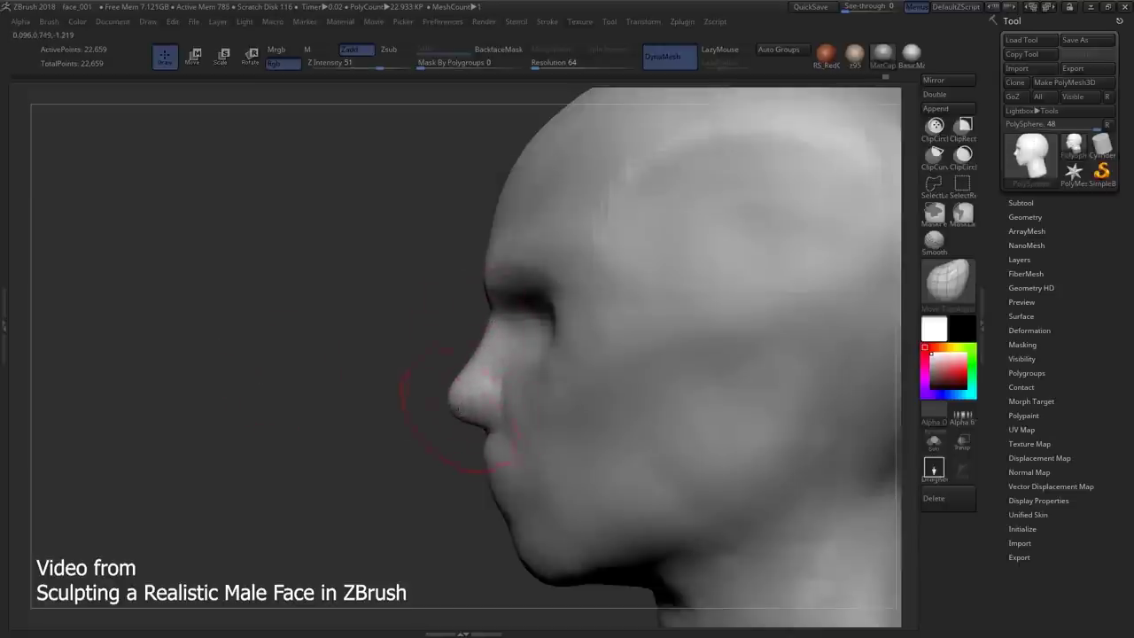
mouse_move(462, 443)
right_down()
mouse_move(417, 354)
mouse_move(461, 368)
mouse_move(531, 336)
mouse_move(496, 345)
mouse_move(515, 352)
right_up()
- Add volume to the nose tip and flatten its underside with the ClayBuildup brush
key(b)
key(c)
key(b)
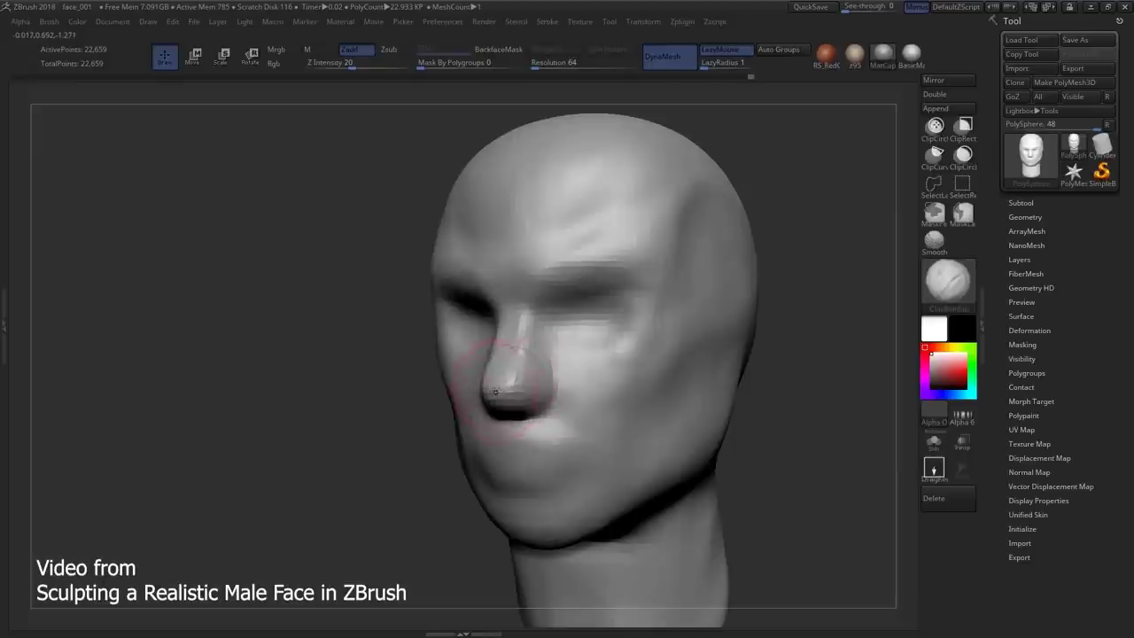
mouse_move(509, 409)
right_down()
mouse_move(483, 417)
mouse_move(540, 367)
mouse_move(544, 392)
mouse_move(519, 405)
right_up()
- Refine the nose's profile and base angle with the Move Topological brush
key(b)
key(m)
key(t)
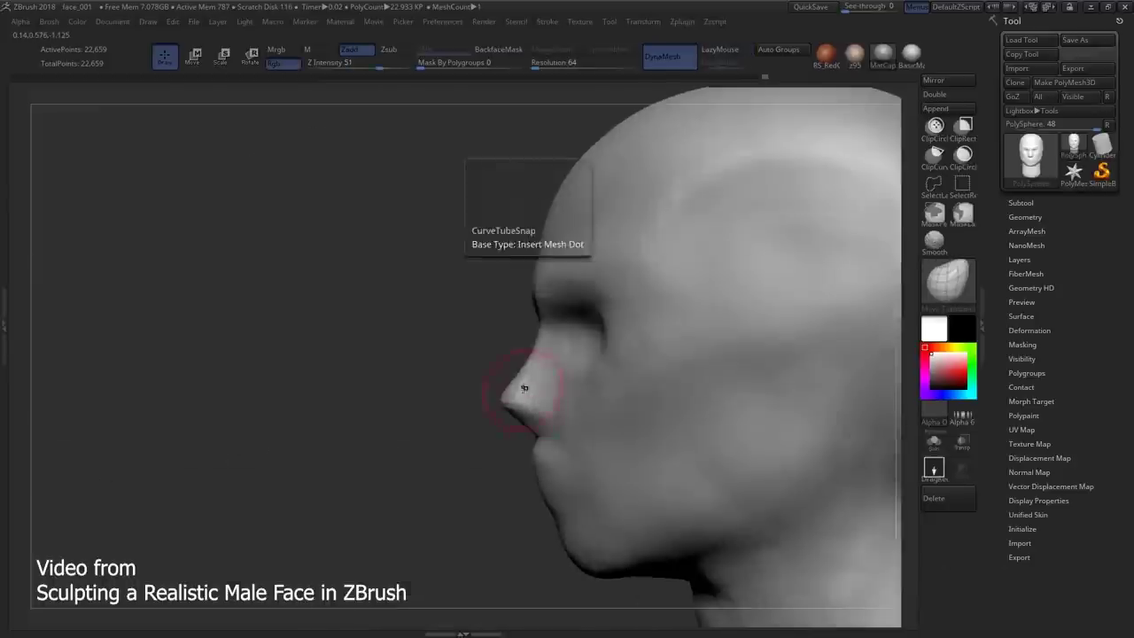
mouse_move(540, 354)
right_down()
mouse_move(506, 304)
mouse_move(661, 308)
mouse_move(443, 380)
mouse_move(526, 387)
mouse_move(527, 408)
mouse_move(544, 405)
mouse_move(483, 390)
right_up()
- Shape the underside of the nose and the area around its base with the ClayBuildup brush
key(b)
key(d)
key(s)
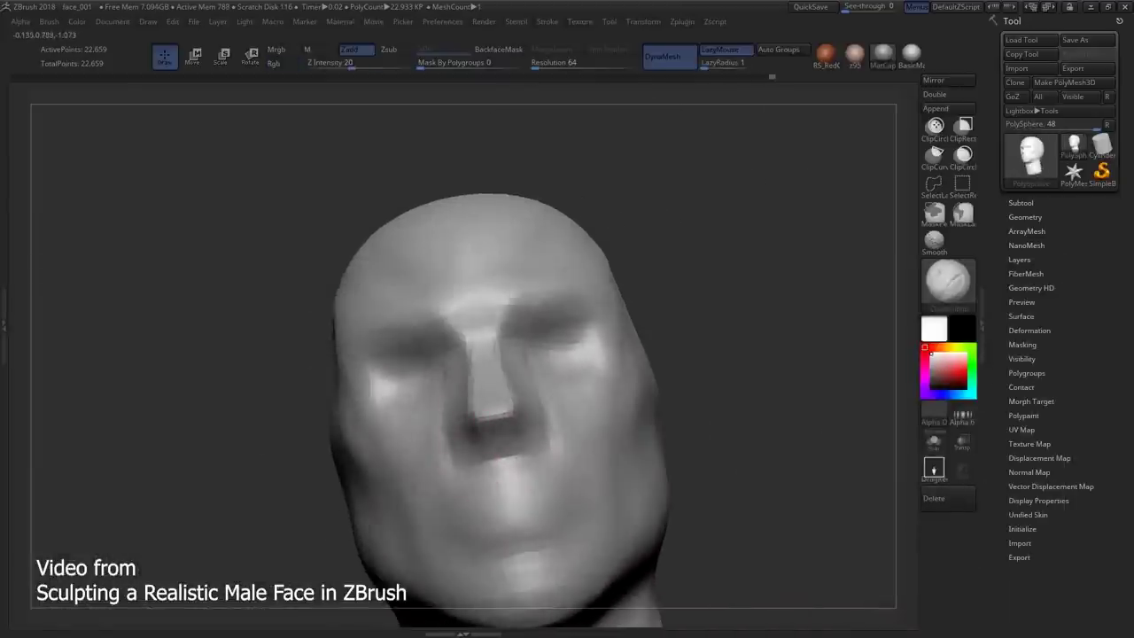
mouse_move(497, 430)
right_down()
mouse_move(552, 448)
mouse_move(562, 410)
mouse_move(539, 380)
mouse_move(442, 318)
mouse_move(620, 385)
mouse_move(597, 372)
right_up()
- Adjust the nose bridge and tip in side view with the Move Topological brush
key(b)
key(m)
key(t)
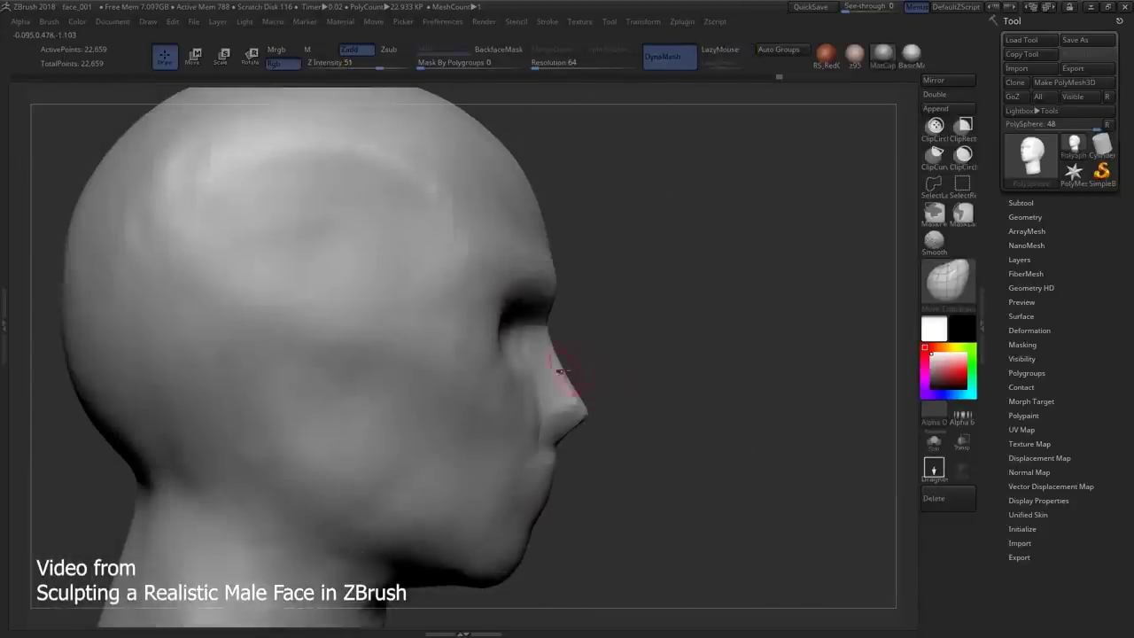
mouse_move(579, 403)
right_down()
mouse_move(473, 400)
mouse_move(570, 375)
mouse_move(553, 399)
mouse_move(561, 374)
mouse_move(549, 394)
mouse_move(533, 390)
mouse_move(547, 405)
mouse_move(521, 394)
mouse_move(498, 421)
right_up()
- Build the nostril wings on both sides of the nose with the ClayBuildup brush and smooth the transition into the cheeks
key(b)
key(d)
key(s)
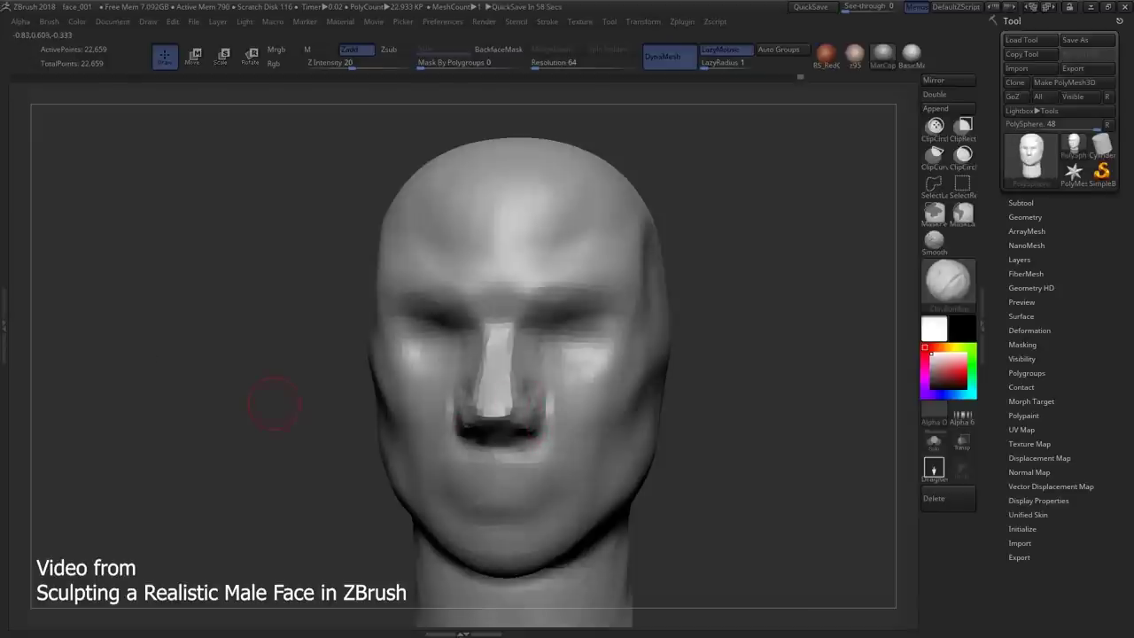
key(b)
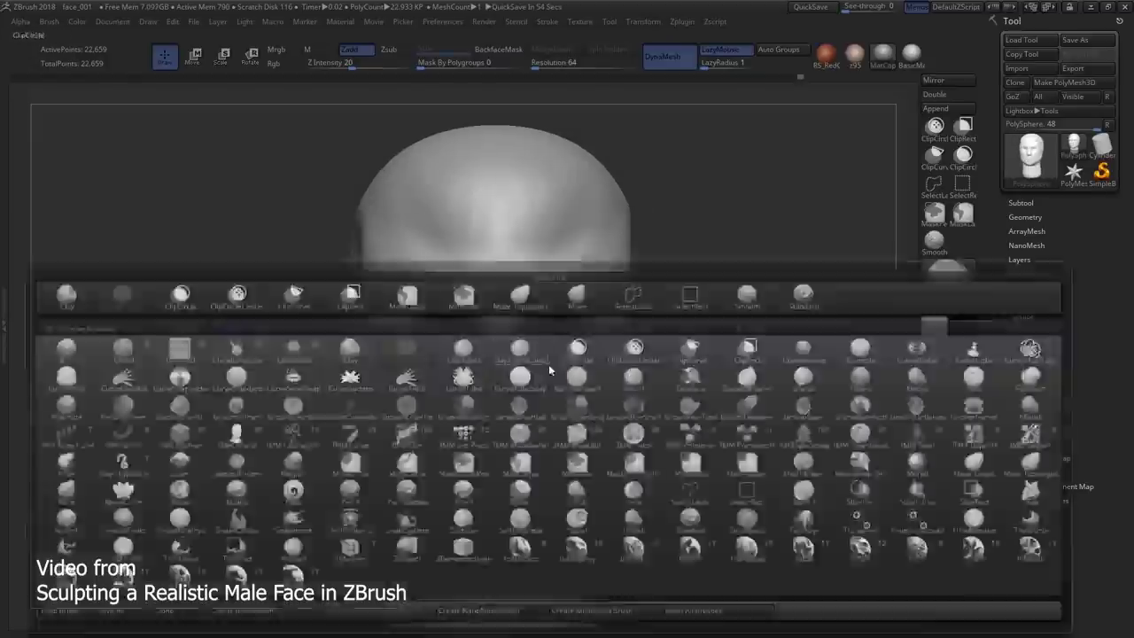
key(Escape)
right_drag(275, 403, 266, 389)
right_drag(511, 372, 511, 438)
shift+drag(567, 400, 496, 434)
mouse_move(496, 434)
right_down()
mouse_move(443, 425)
mouse_move(496, 416)
mouse_move(447, 394)
mouse_move(465, 425)
mouse_move(456, 430)
mouse_move(447, 407)
mouse_move(539, 379)
mouse_move(519, 372)
mouse_move(542, 416)
mouse_move(532, 430)
mouse_move(540, 417)
mouse_move(558, 418)
mouse_move(558, 328)
right_up()
- Reshape the nostril wings and the base of the nose with the Move Topological brush
key(b)
key(m)
key(t)
mouse_move(558, 469)
right_down()
mouse_move(531, 405)
mouse_move(543, 403)
right_up()
mouse_move(546, 450)
right_down()
mouse_move(544, 374)
mouse_move(532, 379)
mouse_move(544, 405)
mouse_move(539, 452)
mouse_move(552, 450)
mouse_move(438, 455)
mouse_move(449, 435)
right_up()
- Carve the nostril openings and define the wings around them with the ClayBuildup brush
key(b)
key(c)
key(b)
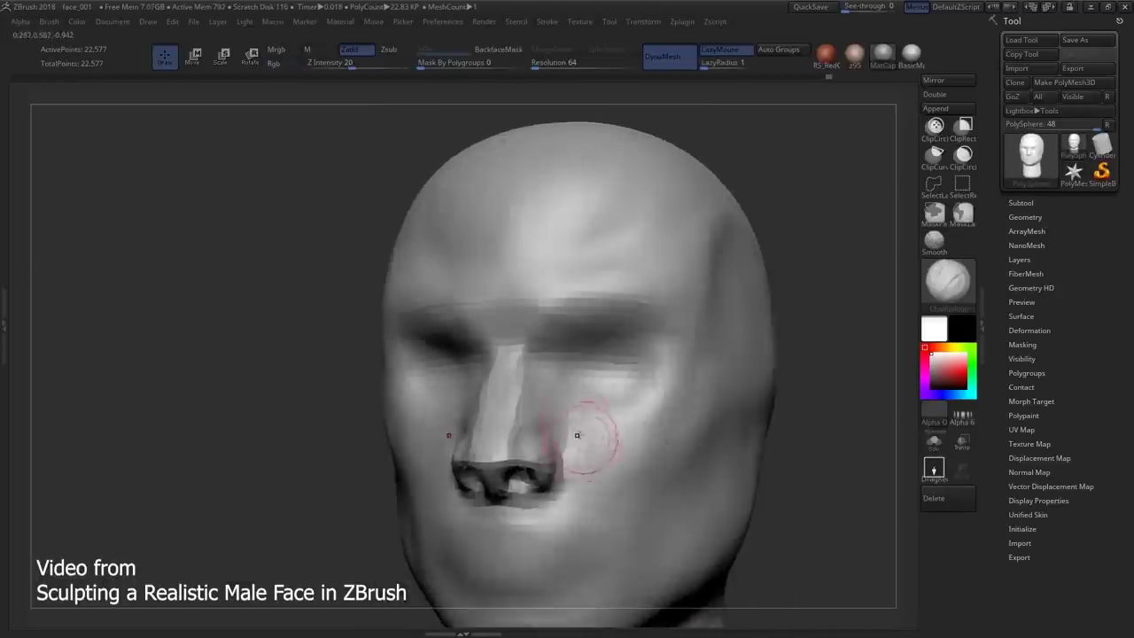
right_drag(593, 440, 516, 385)
- Pull the nose tip, wings and bridge into a better profile with the Move Topological brush
key(b)
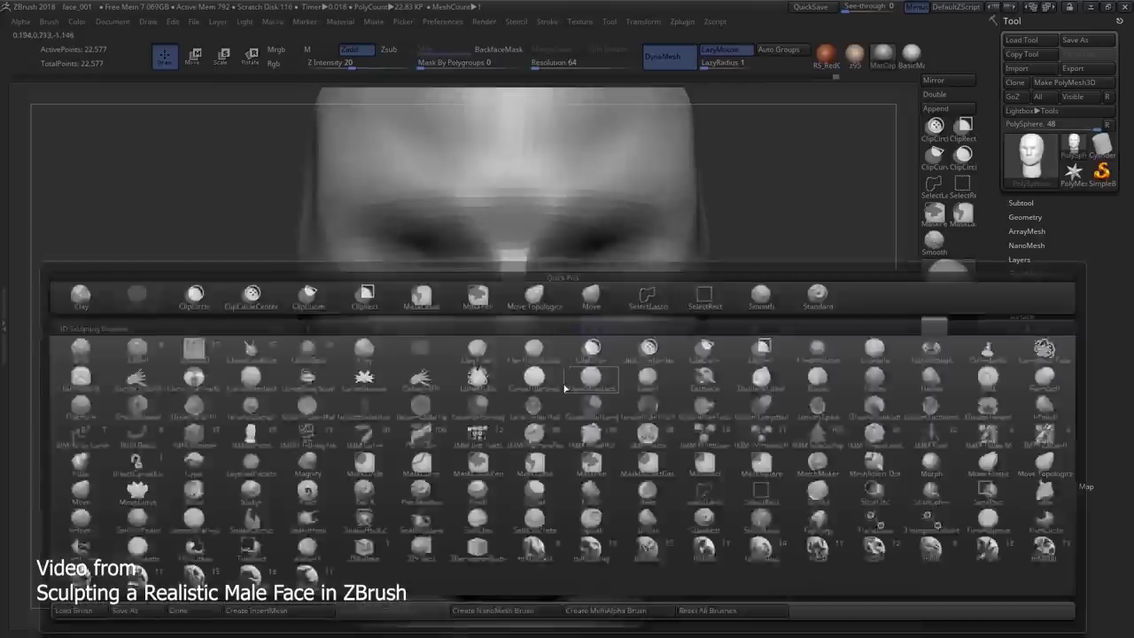
key(m)
key(t)
mouse_move(543, 430)
right_down()
mouse_move(529, 406)
mouse_move(531, 416)
mouse_move(496, 414)
mouse_move(549, 407)
mouse_move(544, 392)
mouse_move(513, 434)
right_up()
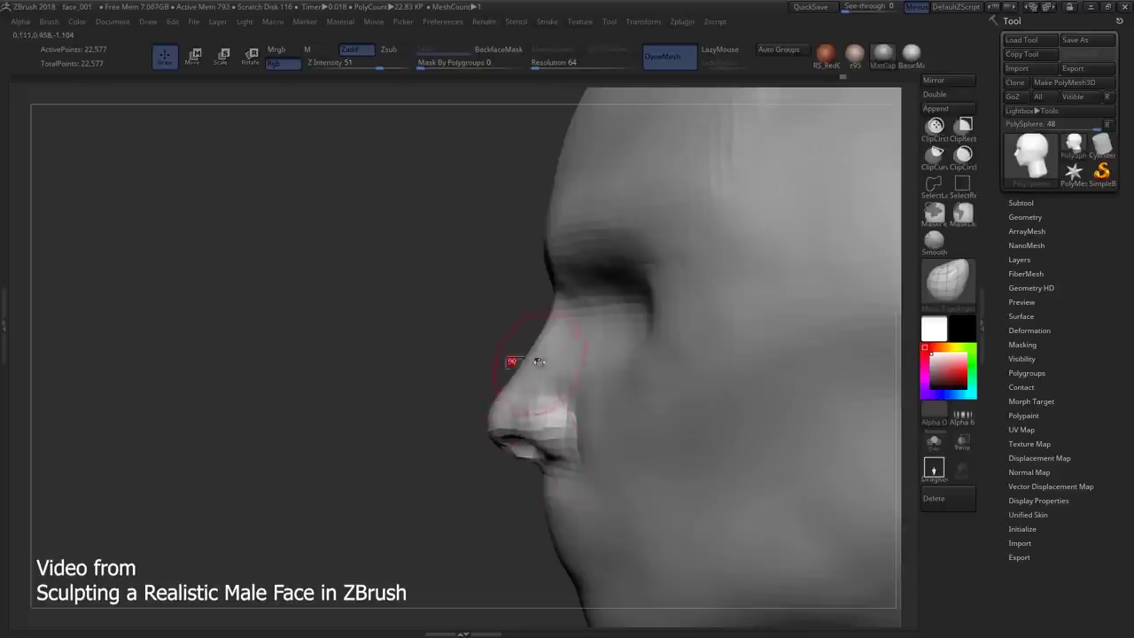
mouse_move(493, 408)
right_down()
mouse_move(531, 390)
mouse_move(481, 435)
mouse_move(561, 383)
mouse_move(514, 394)
right_up()
- Refine the sides of the nose, the bridge and the nostril wings with the ClayBuildup and Move Topological brushes
key(b)
key(d)
key(s)
mouse_move(609, 407)
right_down()
mouse_move(620, 366)
mouse_move(567, 434)
mouse_move(566, 483)
mouse_move(551, 452)
mouse_move(556, 469)
mouse_move(567, 416)
mouse_move(522, 384)
right_up()
key(b)
key(m)
key(t)
key(b)
click(522, 384)
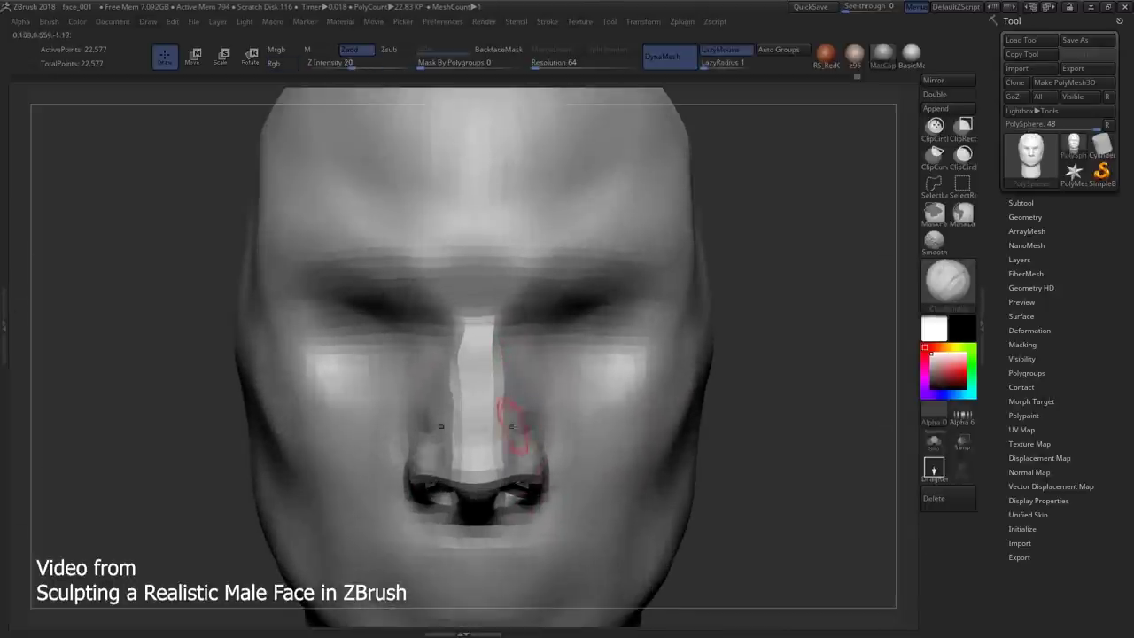
mouse_move(510, 426)
right_down()
mouse_move(531, 429)
mouse_move(501, 403)
mouse_move(534, 368)
mouse_move(504, 370)
mouse_move(576, 381)
mouse_move(532, 379)
mouse_move(556, 390)
mouse_move(481, 366)
mouse_move(546, 362)
mouse_move(577, 340)
mouse_move(417, 354)
mouse_move(461, 381)
mouse_move(437, 405)
mouse_move(513, 417)
mouse_move(549, 400)
right_up()
mouse_move(484, 356)
right_down()
mouse_move(498, 310)
mouse_move(596, 379)
mouse_move(602, 357)
mouse_move(531, 292)
mouse_move(576, 328)
mouse_move(479, 372)
right_up()
- Fine-tune the overall nose shape with the Move Topological brush
key(b)
key(m)
key(t)
mouse_move(566, 381)
right_down()
mouse_move(557, 374)
mouse_move(601, 320)
mouse_move(628, 310)
mouse_move(506, 405)
mouse_move(620, 354)
mouse_move(520, 386)
mouse_move(524, 403)
right_up()
- Build up the rounded mouth area between the nose and chin with the ClayBuildup brush
key(b)
key(c)
key(b)
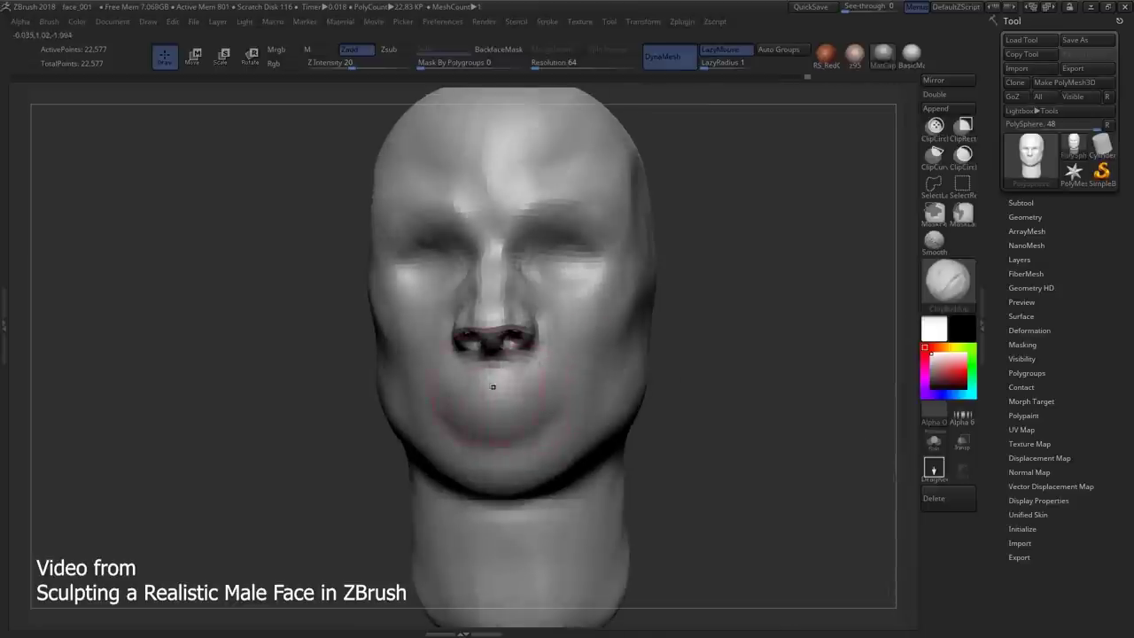
right_drag(470, 405, 496, 408)
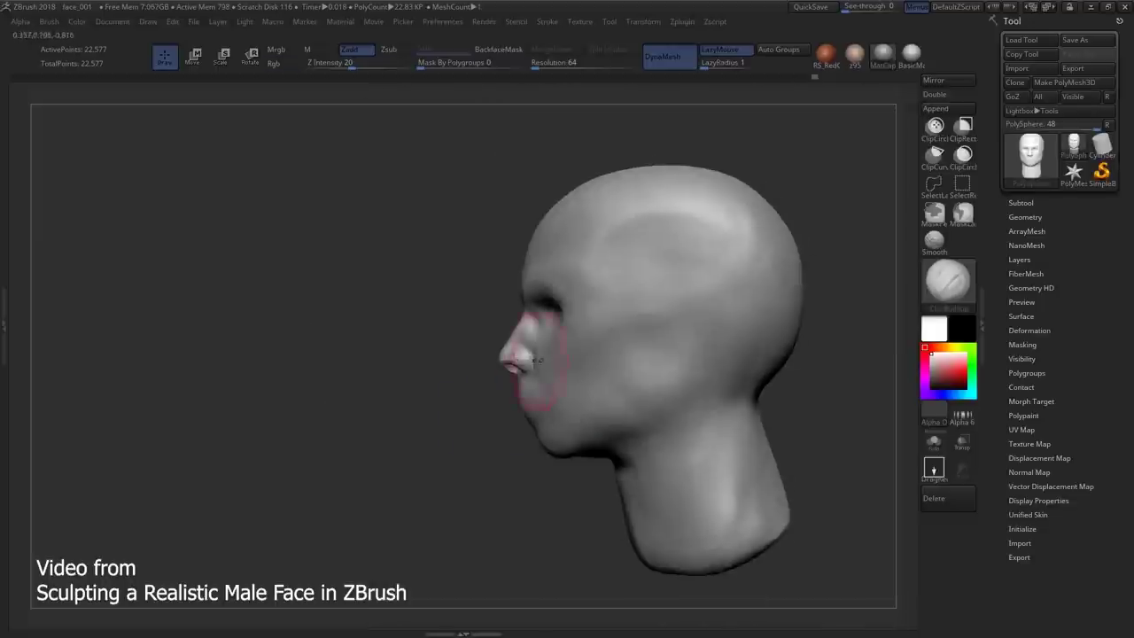
right_drag(544, 380, 496, 389)
- Adjust the profile of the mouth and chin with the Move Topological brush
mouse_move(459, 438)
right_down()
mouse_move(519, 454)
mouse_move(531, 417)
mouse_move(518, 425)
mouse_move(531, 443)
mouse_move(615, 416)
right_up()
key(b)
key(m)
key(t)
mouse_move(531, 434)
ctrl+right_down()
mouse_move(572, 425)
mouse_move(525, 411)
mouse_move(507, 429)
ctrl+right_up()
- Define the rear jaw, upper neck and side of the head with the ClayBuildup brush
key(b)
key(c)
key(b)
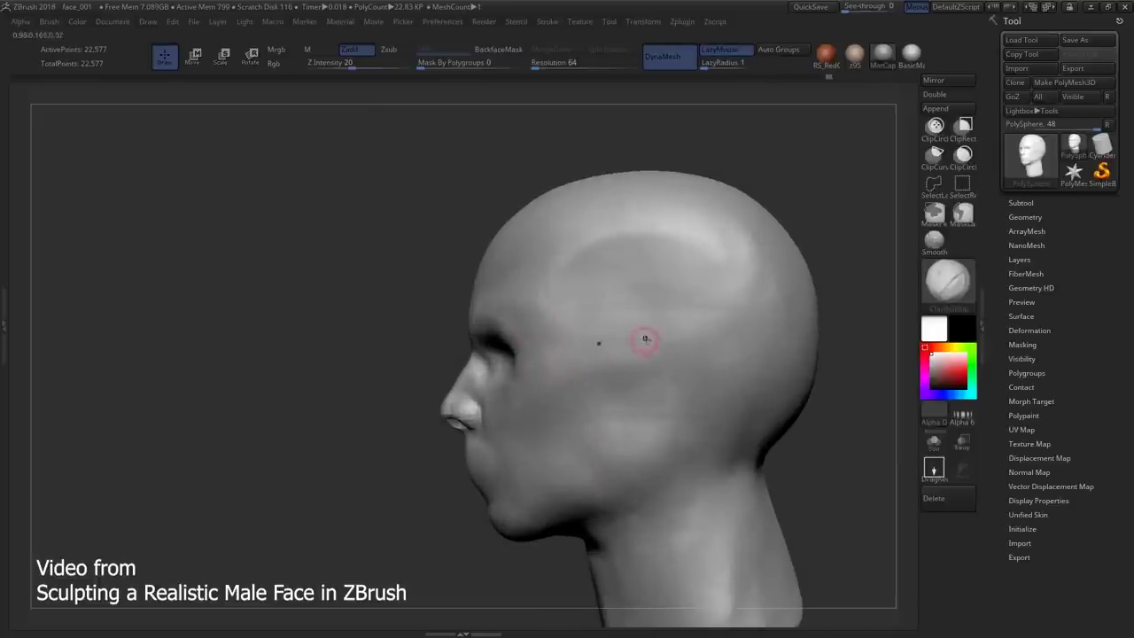
mouse_move(700, 461)
mouse_down()
mouse_move(631, 464)
mouse_move(611, 443)
mouse_move(620, 409)
mouse_move(659, 423)
mouse_up()
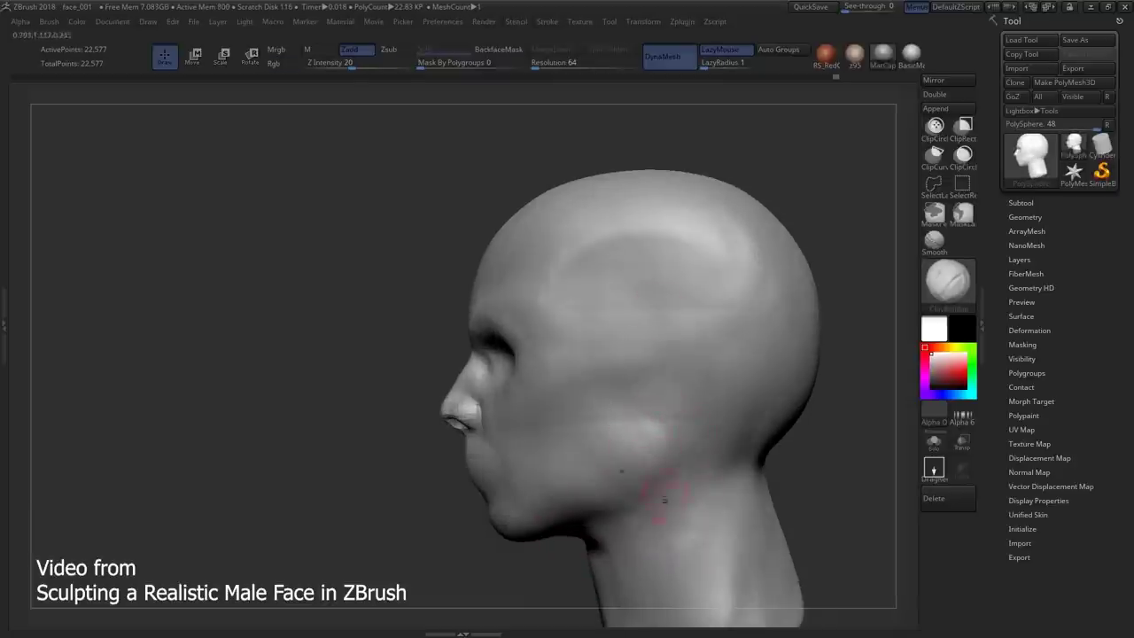
drag(661, 323, 587, 270)
mouse_move(498, 301)
mouse_down()
mouse_move(495, 324)
mouse_move(465, 340)
mouse_move(521, 347)
mouse_move(536, 380)
mouse_up()
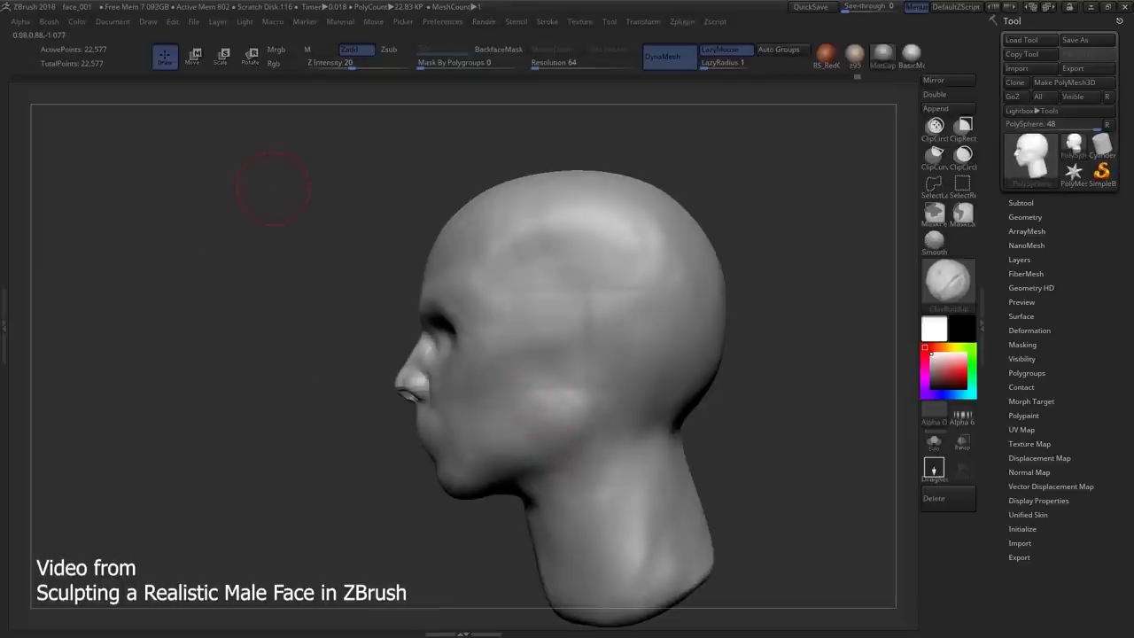
drag(273, 187, 557, 375)
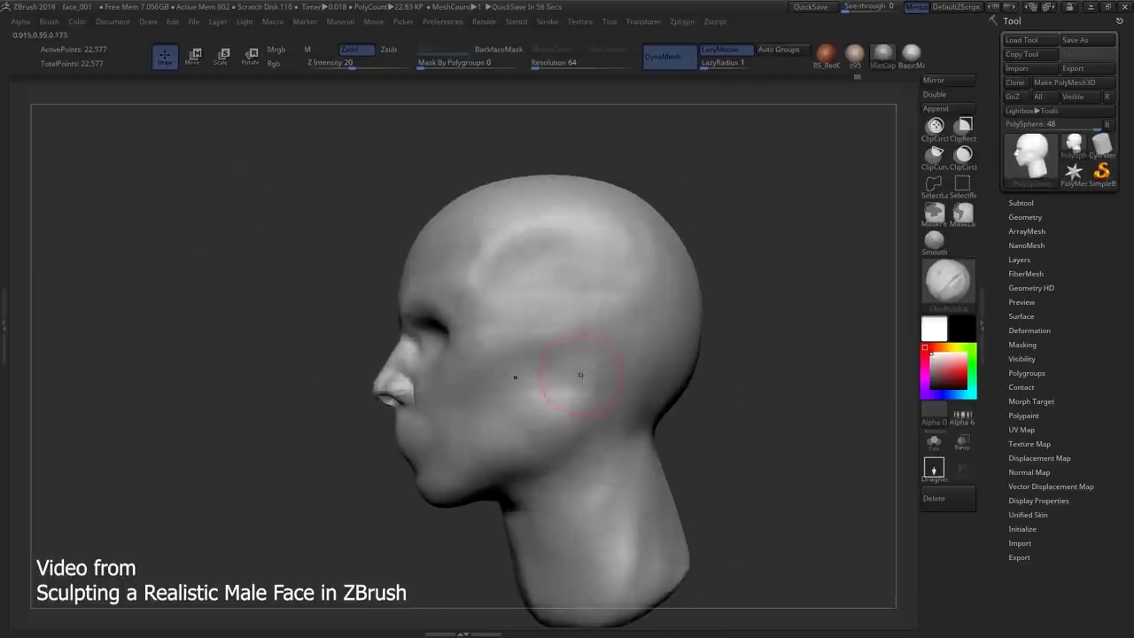
- Adjust the jaw and side of the head in side view with the Move Topological brush
key(b)
key(m)
key(t)
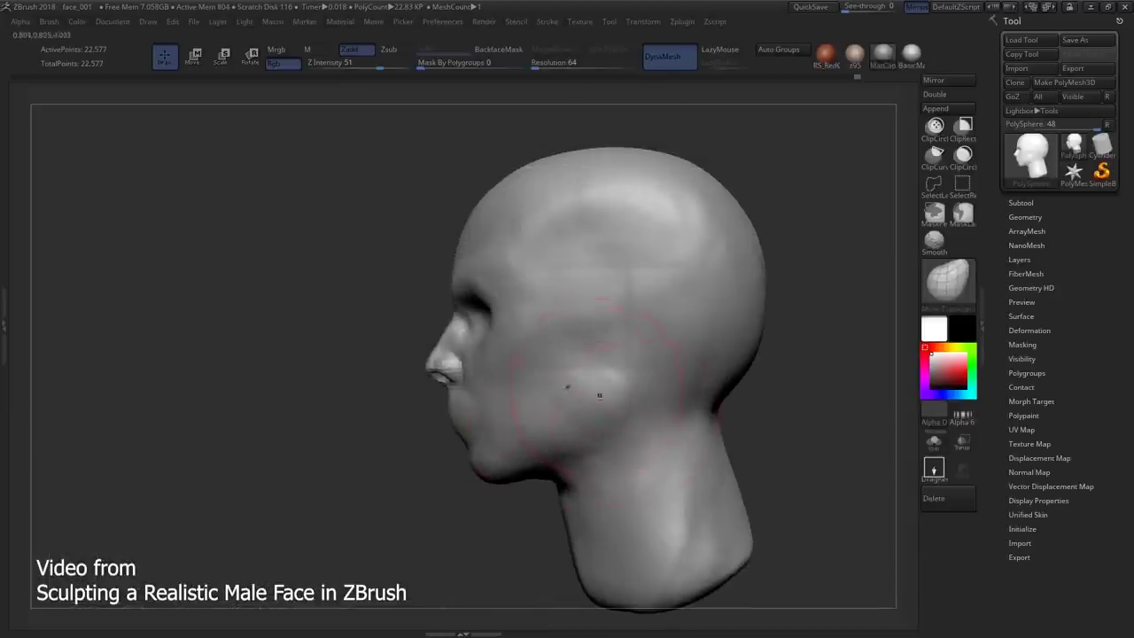
- Block out the ear on the side of the head with the ClayBuildup brush, raising its outline and hollowing the inside
key(b)
key(c)
key(b)
key(b)
key(c)
key(b)
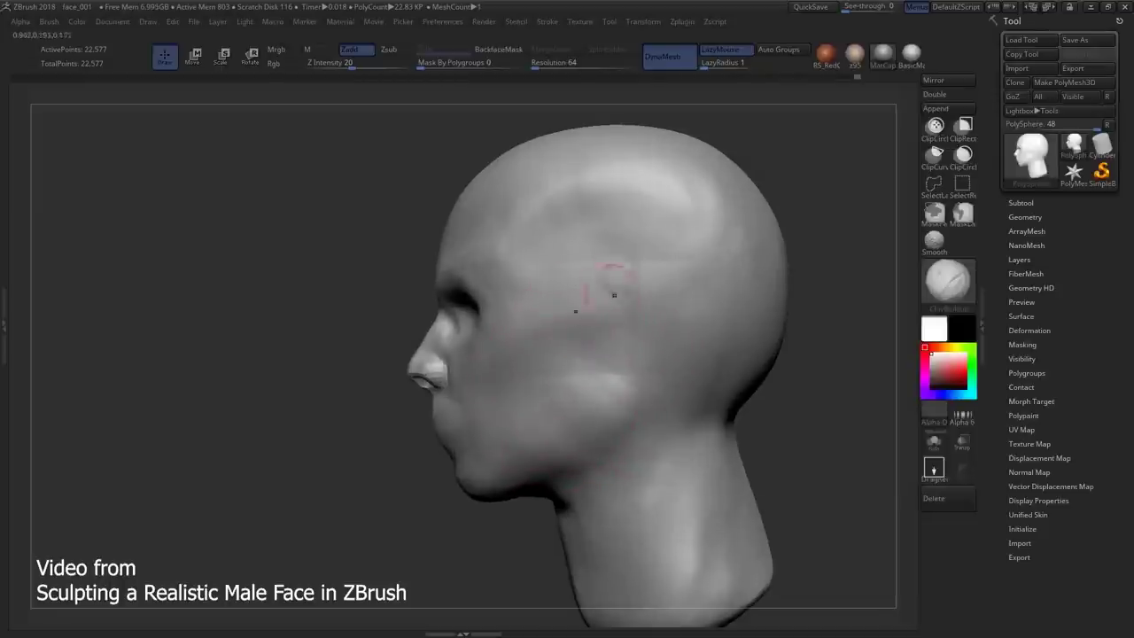
drag(614, 294, 614, 319)
mouse_move(601, 379)
shift+mouse_down()
mouse_move(652, 322)
mouse_move(652, 299)
mouse_move(619, 291)
shift+mouse_up()
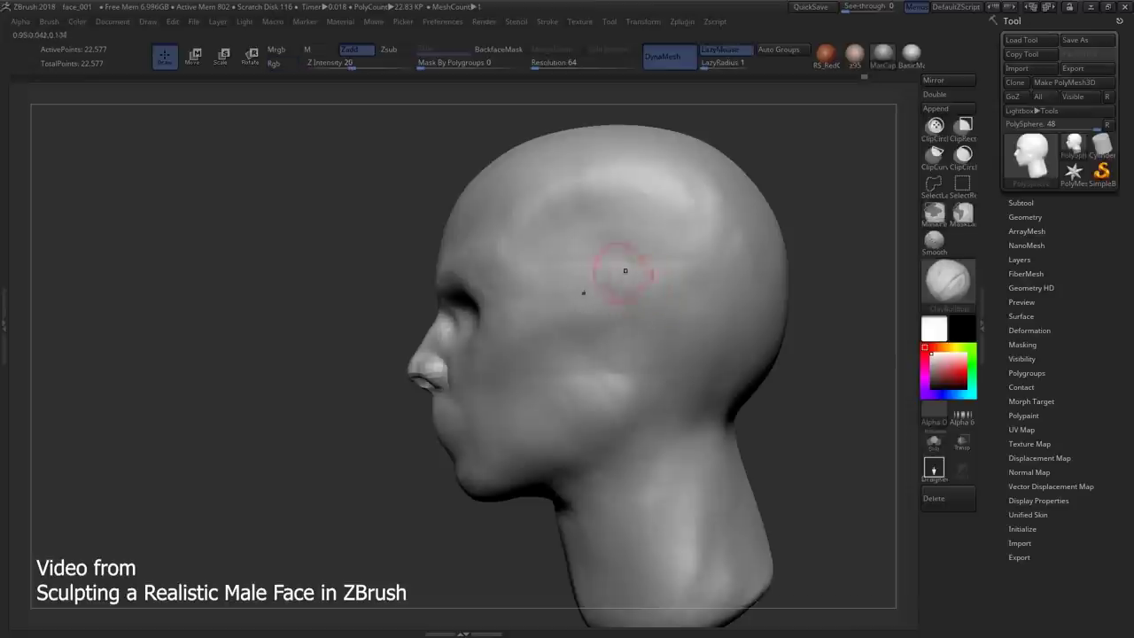
mouse_move(611, 386)
mouse_down()
mouse_move(645, 322)
mouse_move(637, 334)
mouse_move(620, 328)
mouse_move(646, 324)
mouse_move(620, 329)
mouse_move(620, 341)
mouse_move(642, 319)
mouse_move(620, 272)
mouse_up()
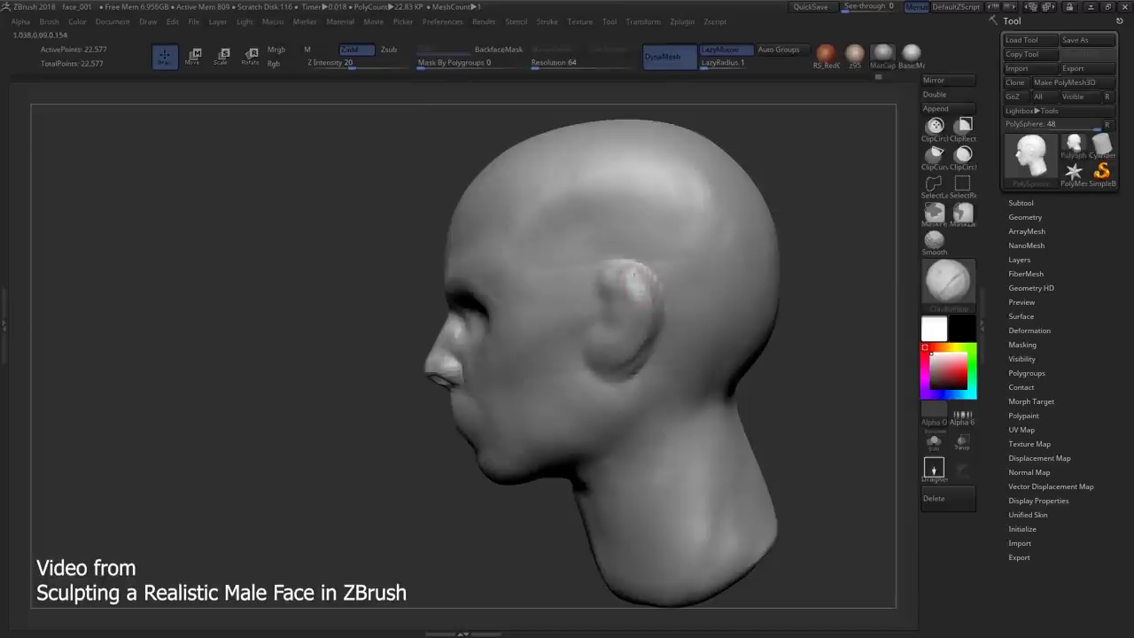
drag(603, 305, 617, 337)
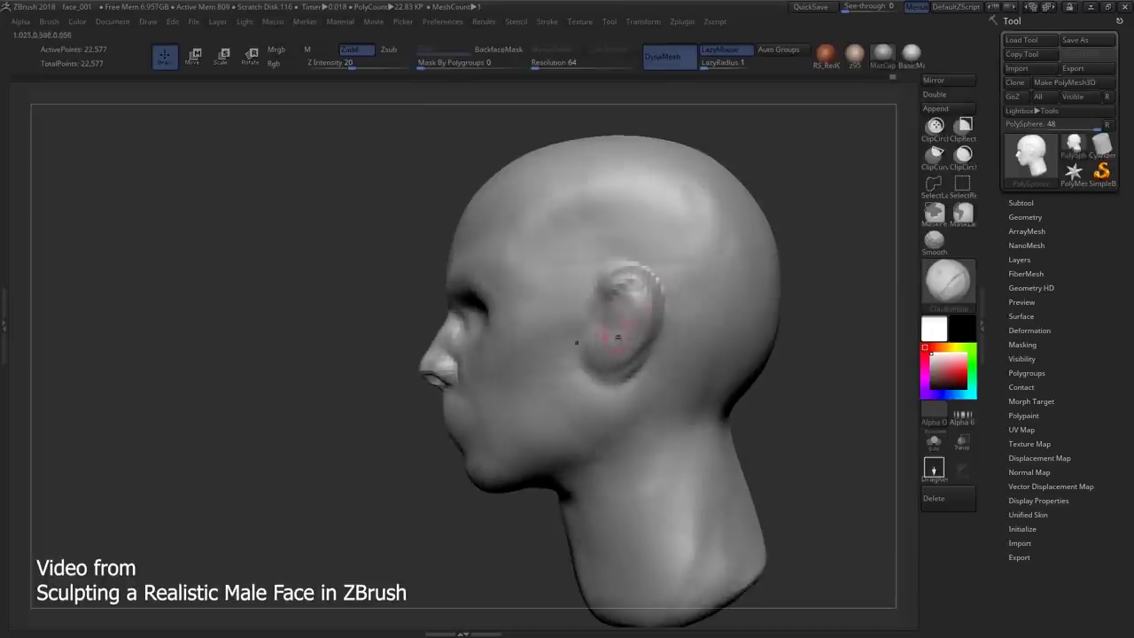
- Pull the ear backward and adjust its outline with the Move Topological brush
key(b)
key(m)
key(t)
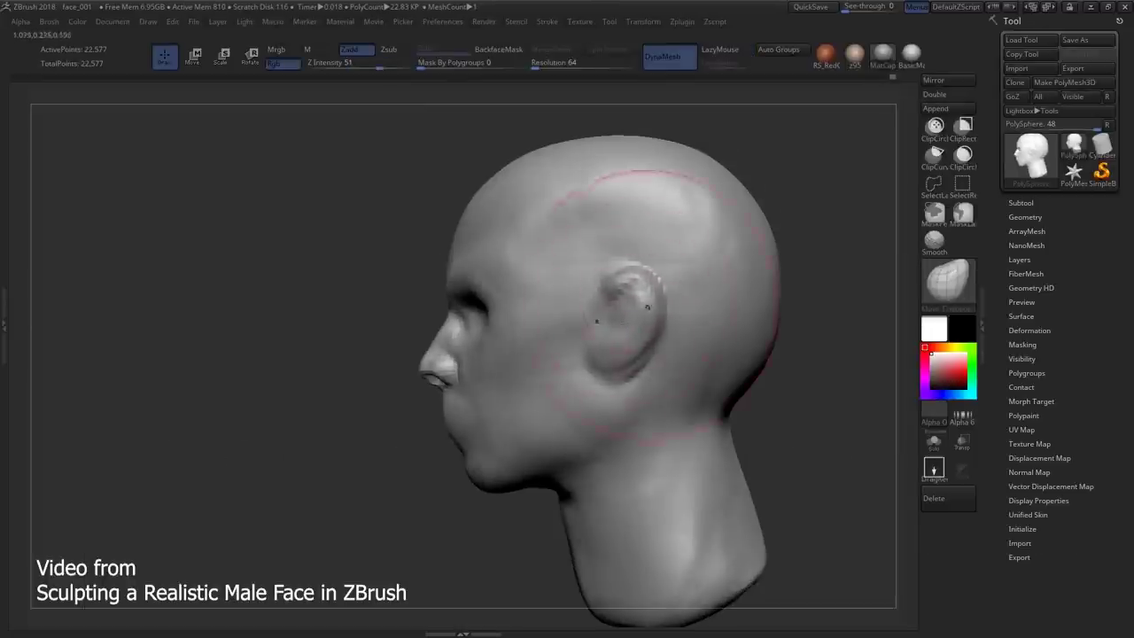
drag(629, 353, 651, 340)
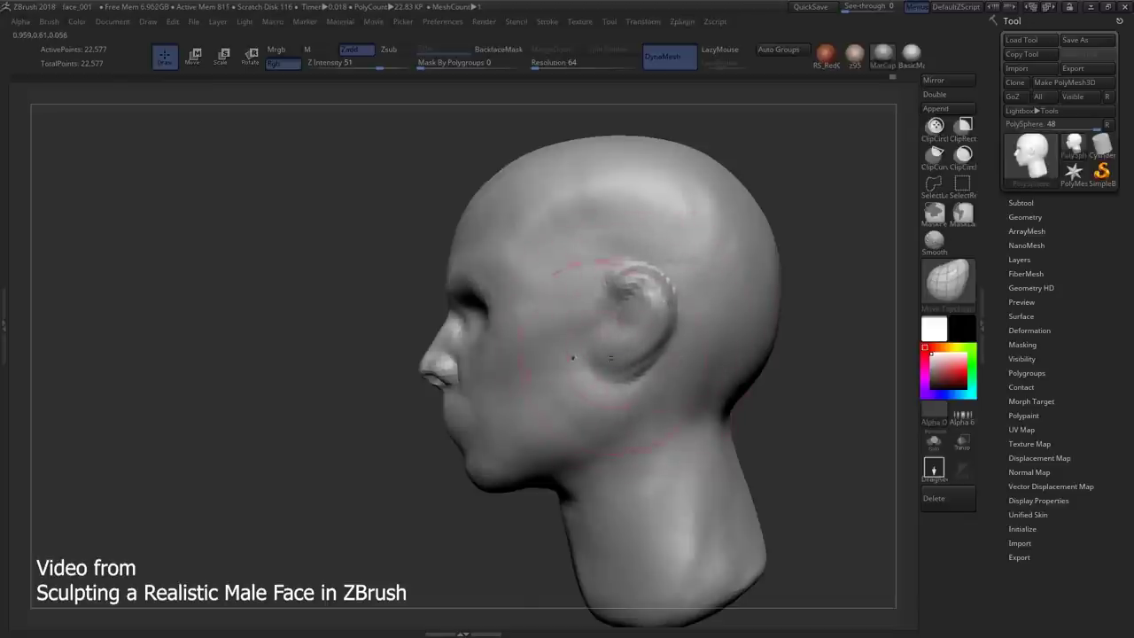
key(w)
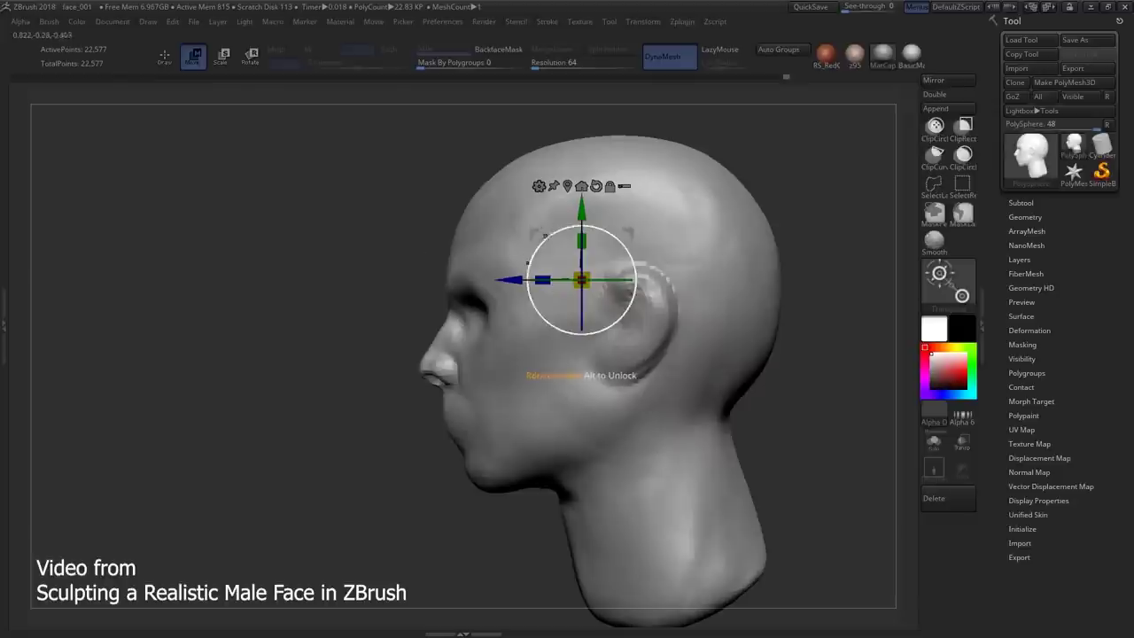
drag(581, 280, 593, 270)
key(ctrl+z)
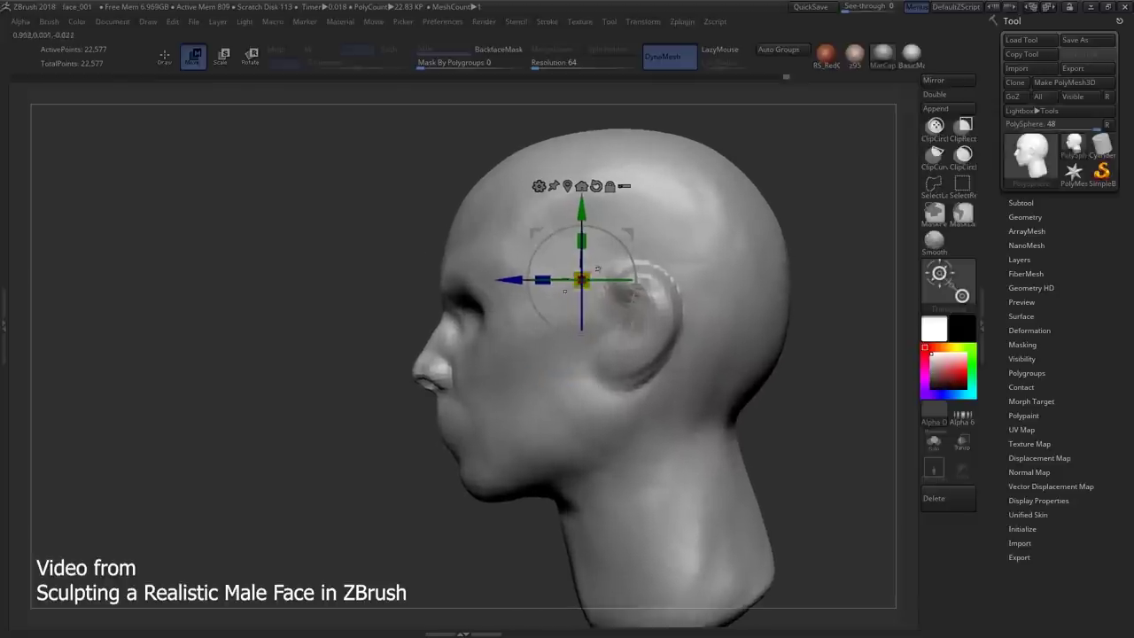
- Hollow and even out the inside of the ear down to the lobe with the ClayBuildup brush
key(q)
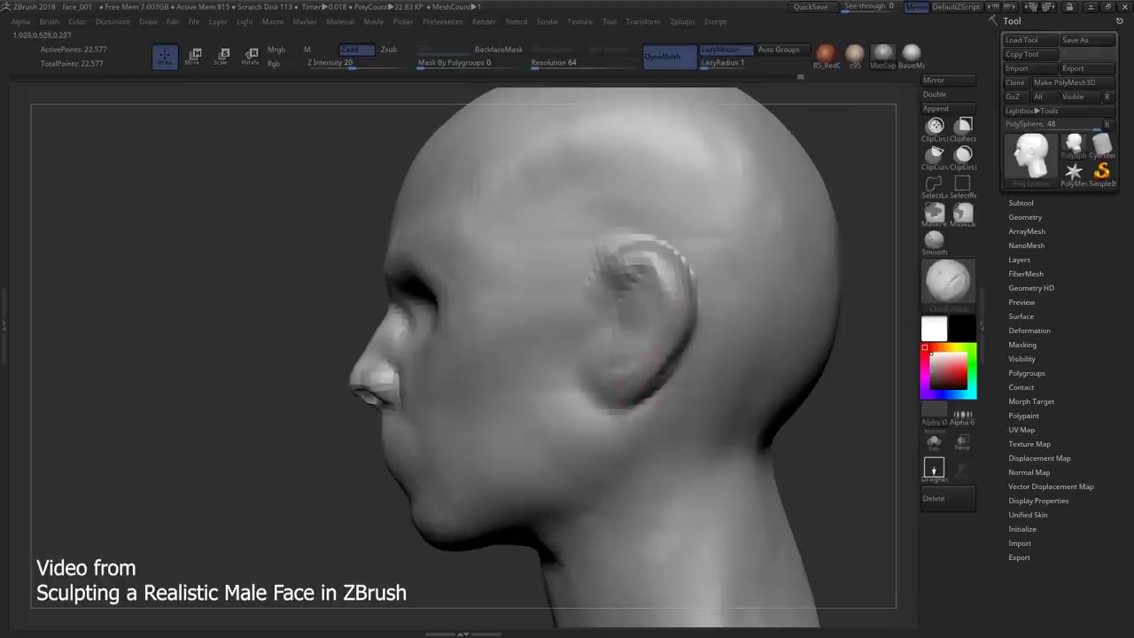
mouse_move(626, 364)
mouse_down()
mouse_move(620, 329)
mouse_move(595, 390)
mouse_up()
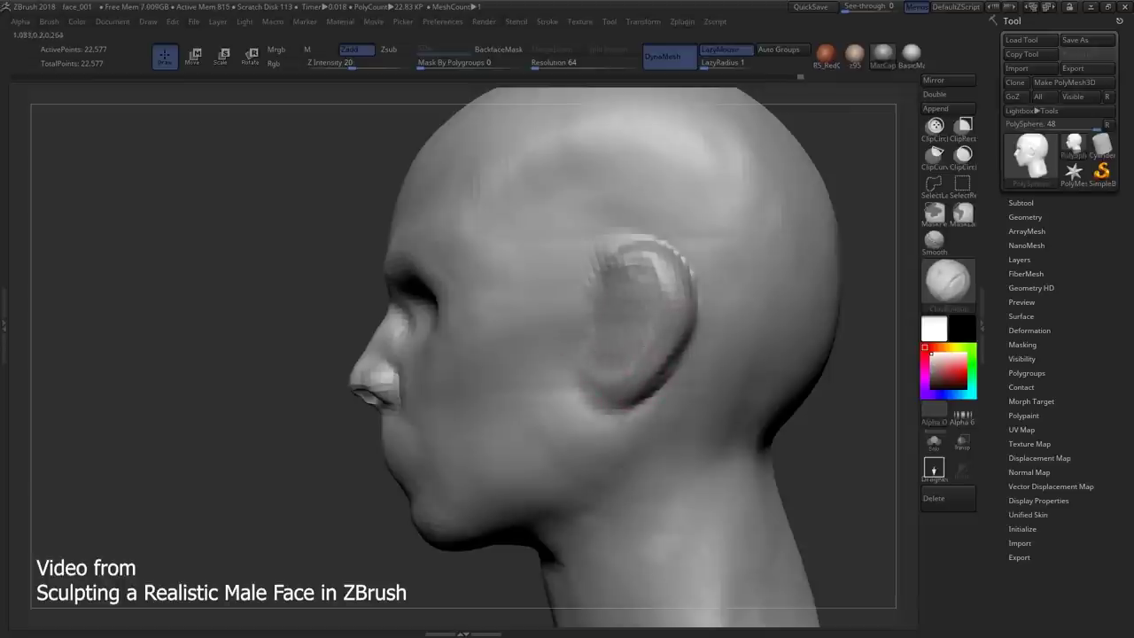
right_drag(597, 324, 658, 334)
- Pull the ears outward from the head in front view with the Move Topological brush
key(b)
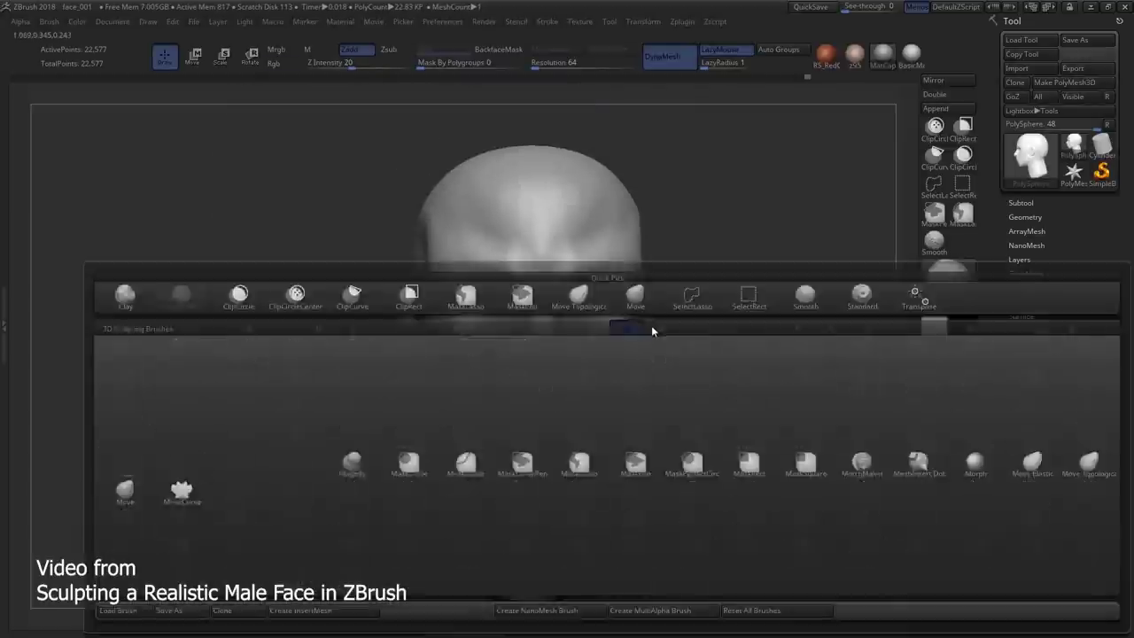
key(m)
key(t)
mouse_move(620, 301)
right_down()
mouse_move(682, 302)
mouse_move(660, 299)
right_up()
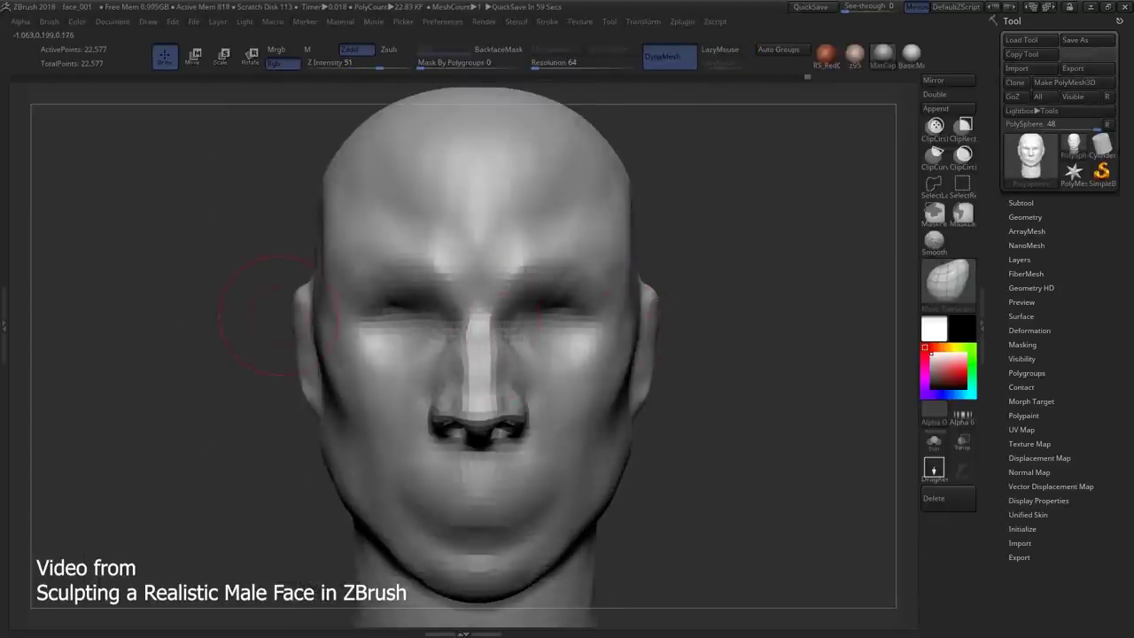
key(b)
key(Escape)
mouse_move(656, 300)
mouse_down()
mouse_move(608, 293)
mouse_move(689, 292)
mouse_up()
mouse_move(693, 345)
mouse_down()
mouse_move(704, 401)
mouse_move(620, 416)
mouse_move(700, 429)
mouse_move(709, 417)
mouse_move(602, 416)
mouse_move(668, 383)
mouse_move(633, 394)
mouse_up()
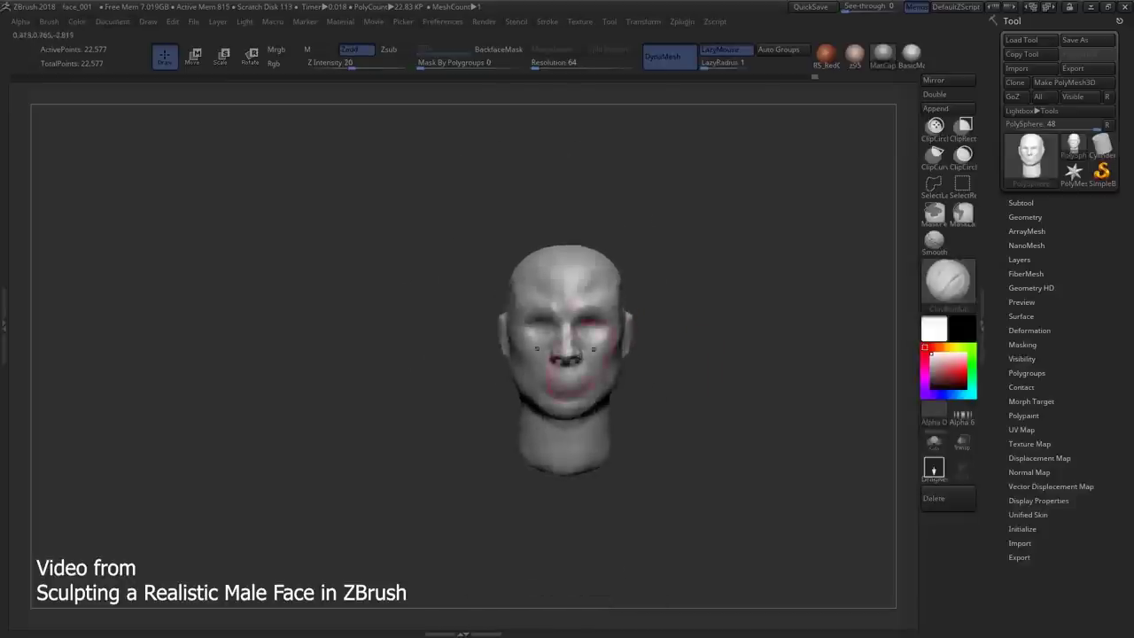
- Sculpt the ear's outer rim and back edge with the ClayBuildup brush, declining Dynamic Subdiv activation
mouse_move(594, 348)
mouse_down()
mouse_move(531, 345)
mouse_move(558, 341)
mouse_move(544, 335)
mouse_move(541, 310)
mouse_move(562, 183)
mouse_move(580, 270)
mouse_up()
key(d)
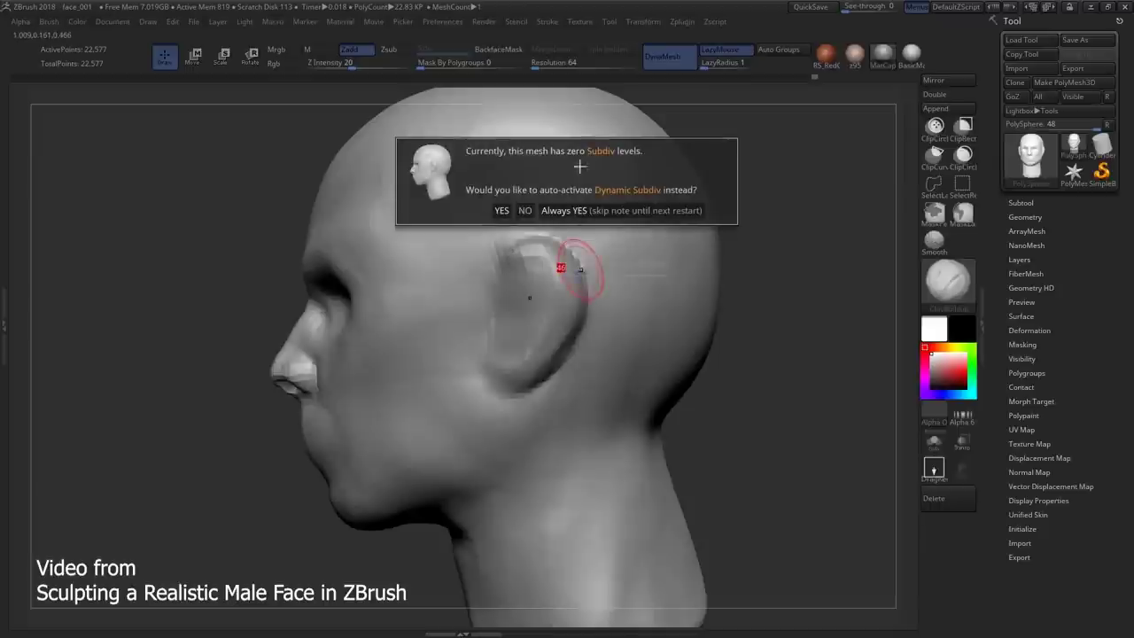
click(525, 210)
mouse_move(539, 222)
mouse_down()
mouse_move(526, 337)
mouse_move(540, 354)
mouse_move(584, 310)
mouse_move(567, 269)
mouse_move(519, 319)
mouse_up()
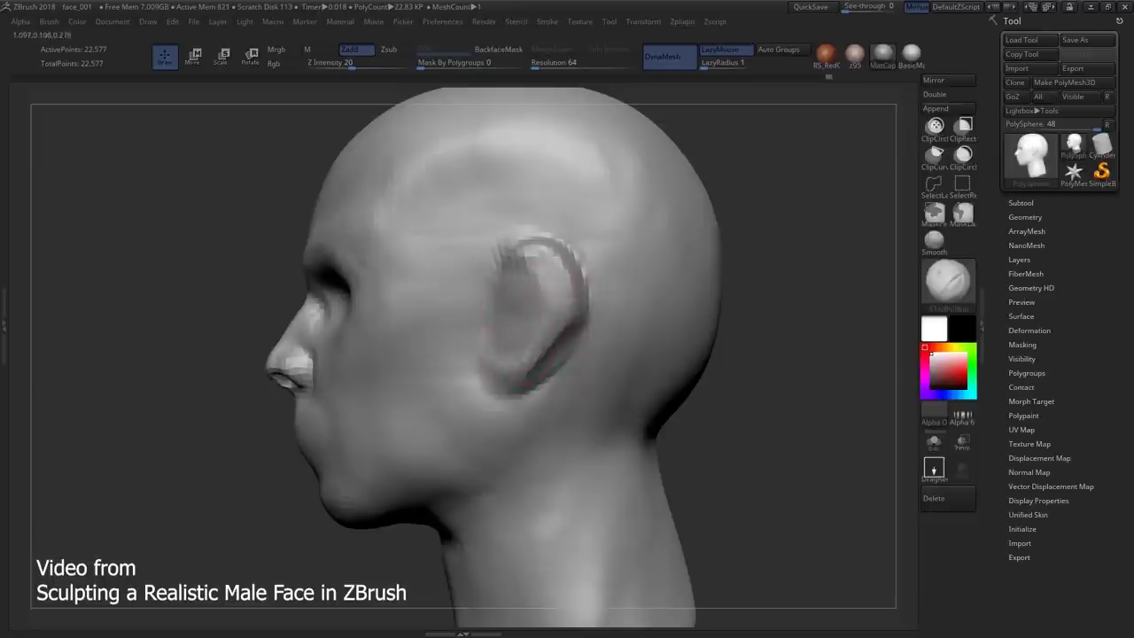
- Raise the ear's upper front edge with the Move Topological brush and build up the lower ear with ClayBuildup
key(b)
key(m)
key(t)
drag(510, 259, 509, 235)
key(b)
key(Escape)
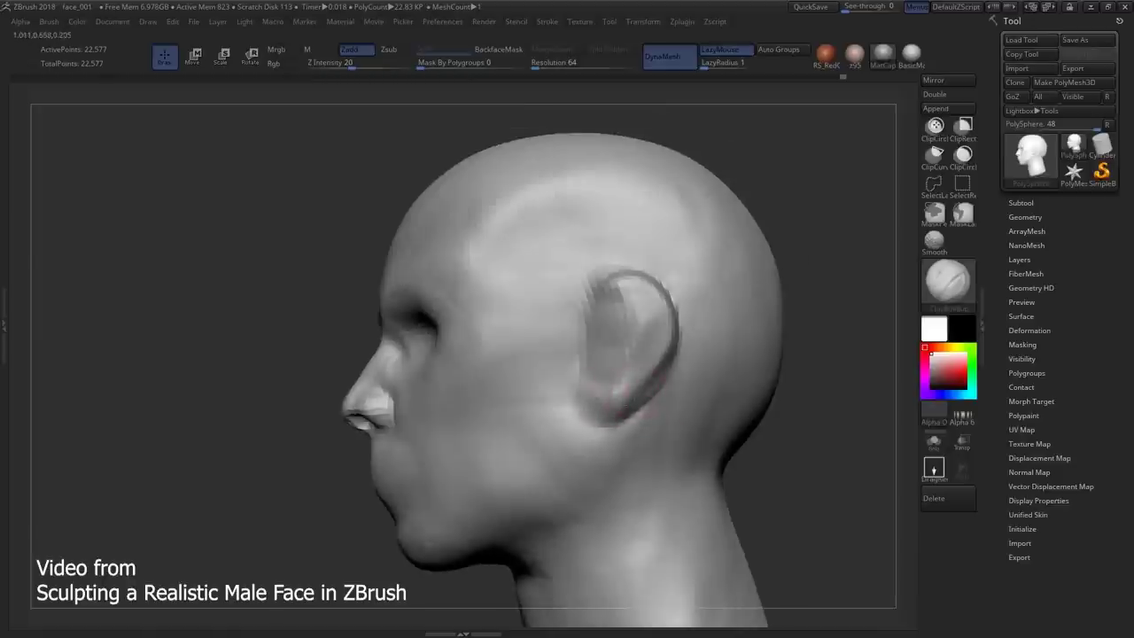
- Reposition the unmasked ear from the back view of the head with the Transpose line
mouse_move(590, 409)
right_down()
mouse_move(607, 362)
mouse_move(587, 321)
right_up()
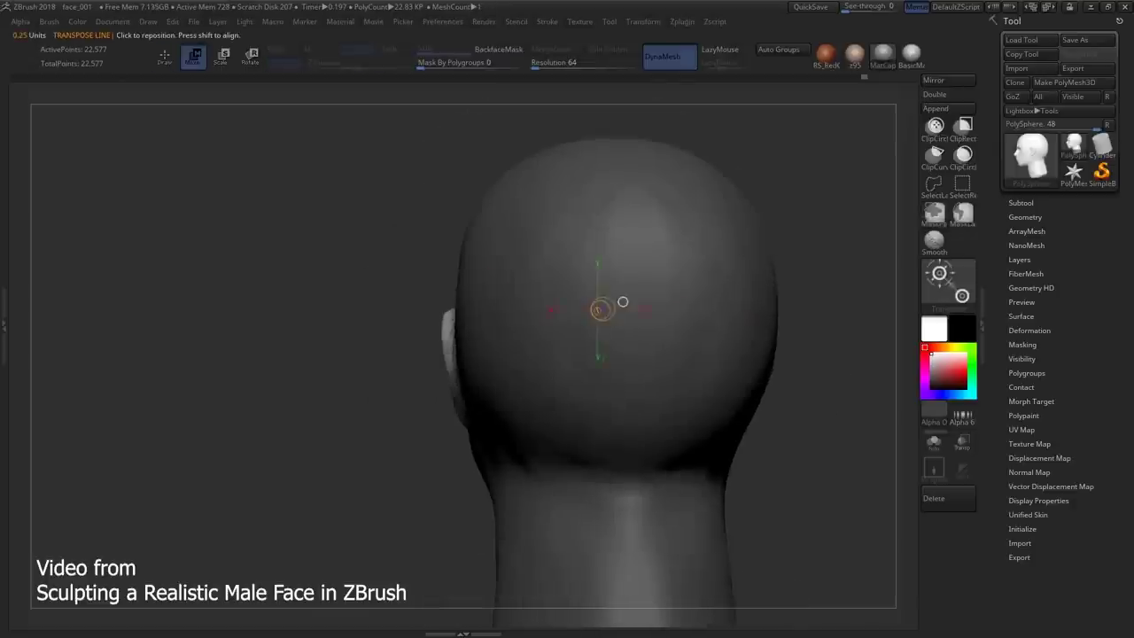
drag(386, 346, 452, 346)
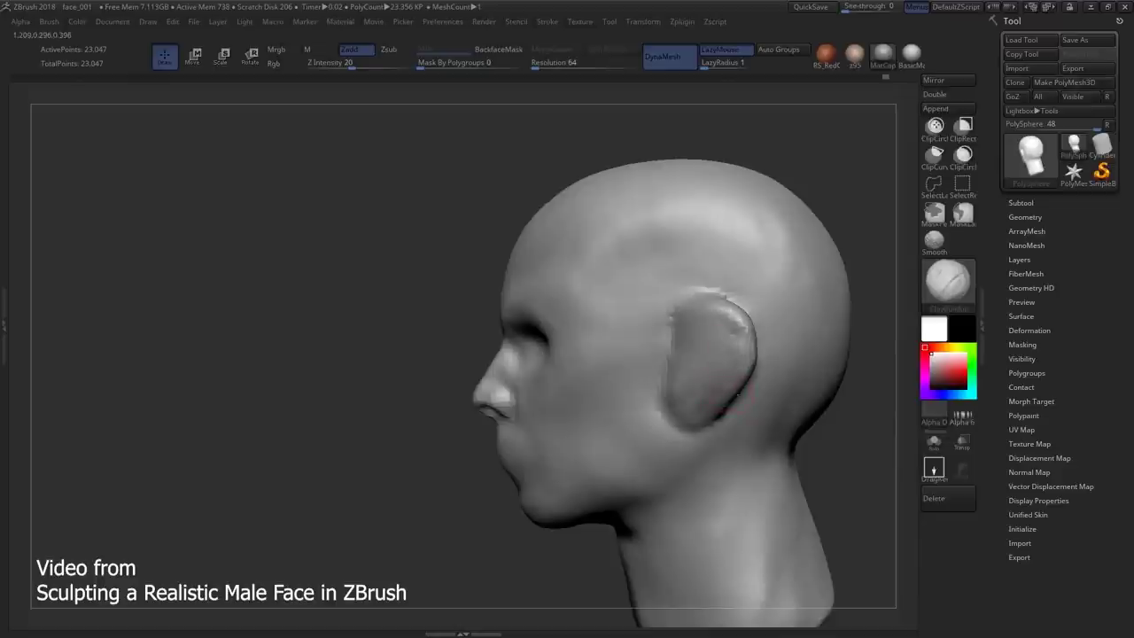
- Reshape the lower edge and lobe of the ear with the Move Topological brush
key(b)
key(m)
key(t)
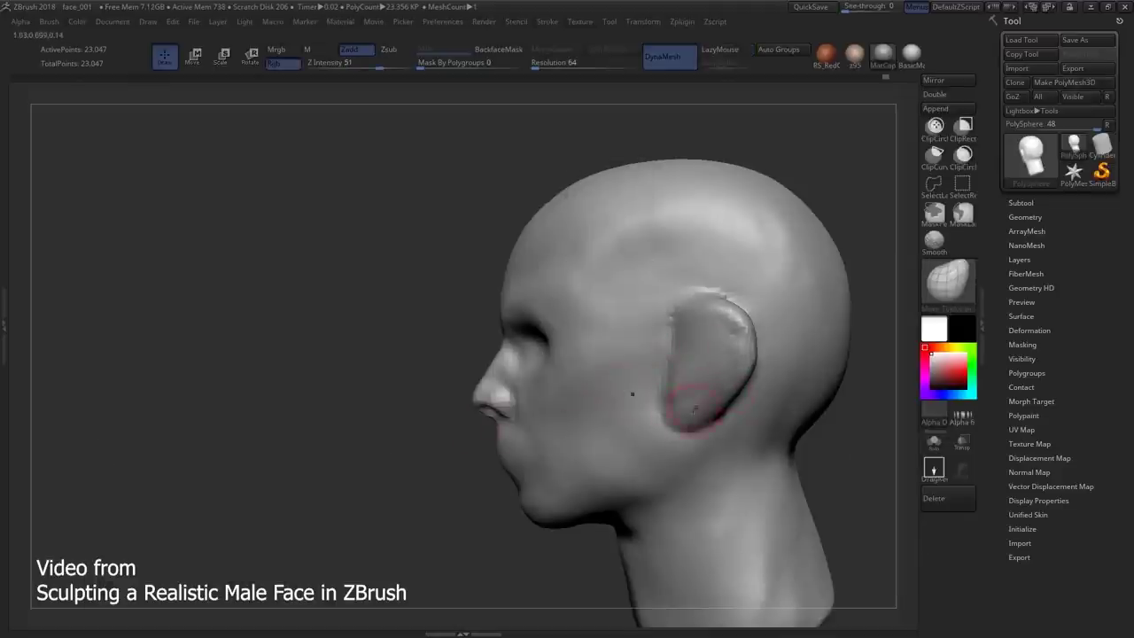
drag(695, 405, 689, 399)
mouse_move(709, 319)
right_down()
mouse_move(696, 329)
mouse_move(708, 311)
right_up()
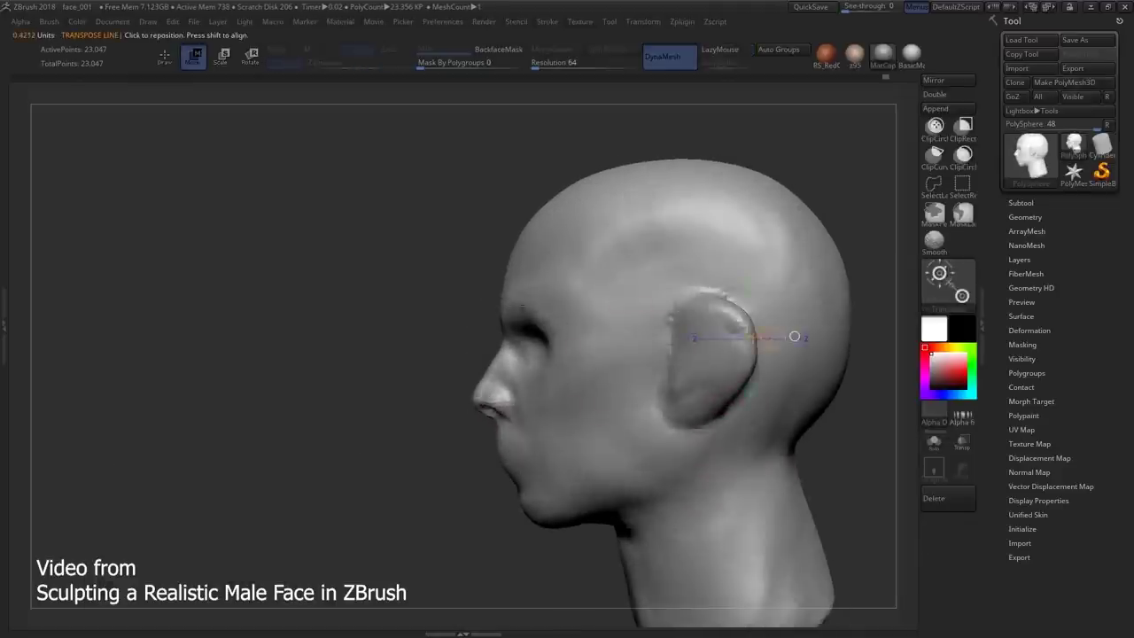
- Reshape the ear's upper edge and build up its front border and rim with the ClayBuildup brush
drag(705, 311, 695, 318)
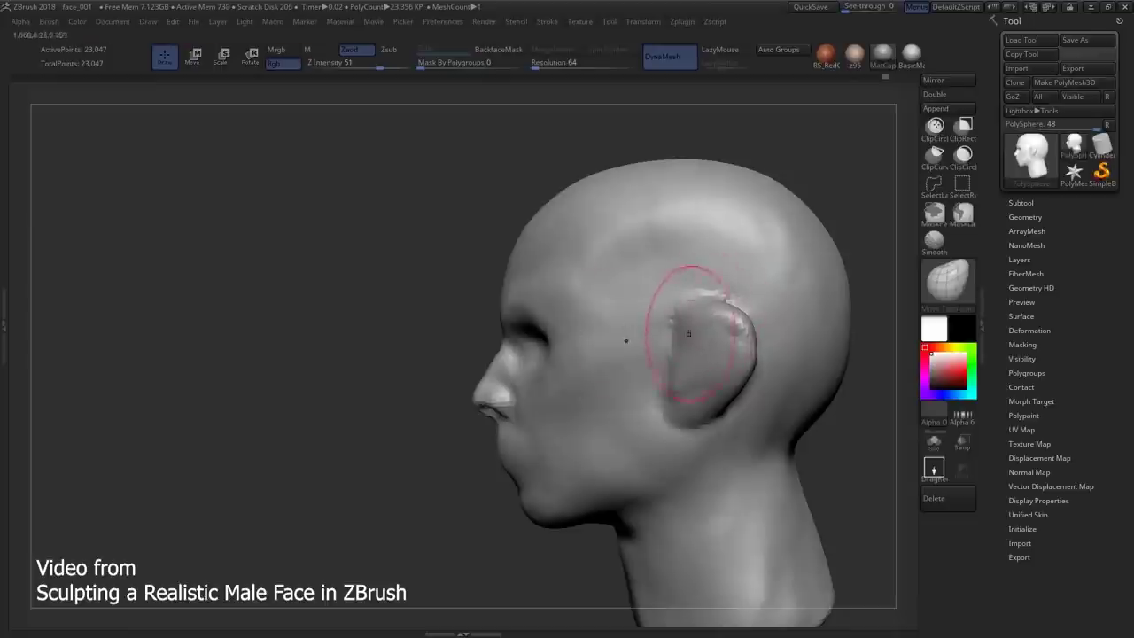
mouse_move(715, 313)
right_down()
mouse_move(696, 359)
mouse_move(673, 352)
mouse_move(709, 337)
mouse_move(690, 328)
mouse_move(701, 316)
mouse_move(710, 325)
right_up()
key(b)
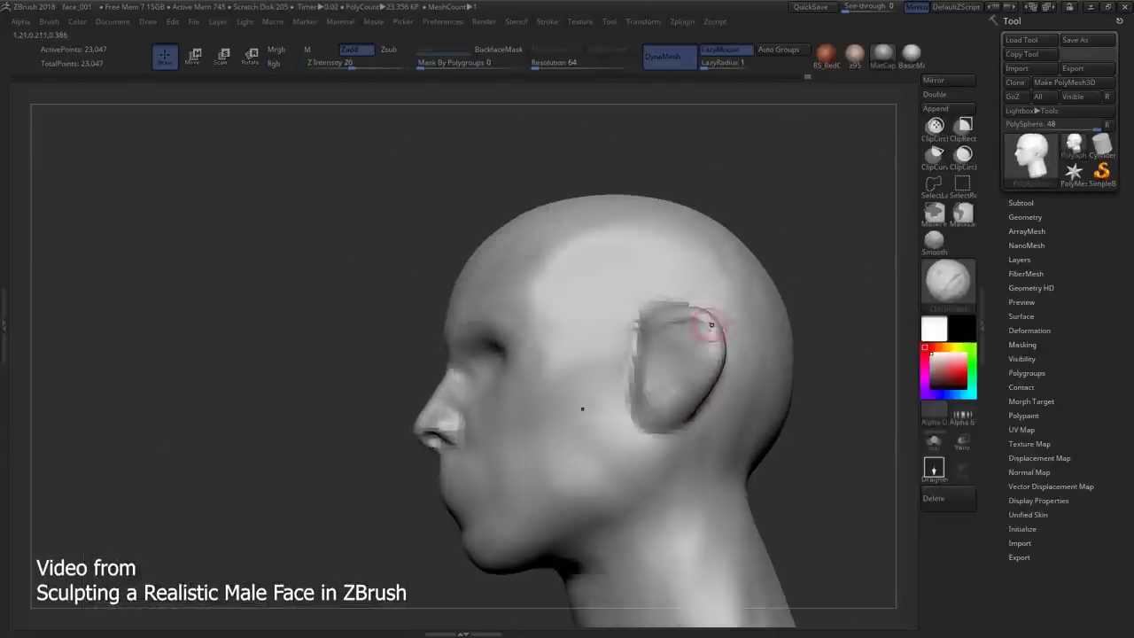
right_drag(676, 383, 666, 330)
mouse_move(658, 370)
right_down()
mouse_move(666, 346)
mouse_move(704, 328)
mouse_move(684, 303)
right_up()
- Adjust how far the ears stand out from the head with the Move Topological brush
key(b)
key(m)
key(t)
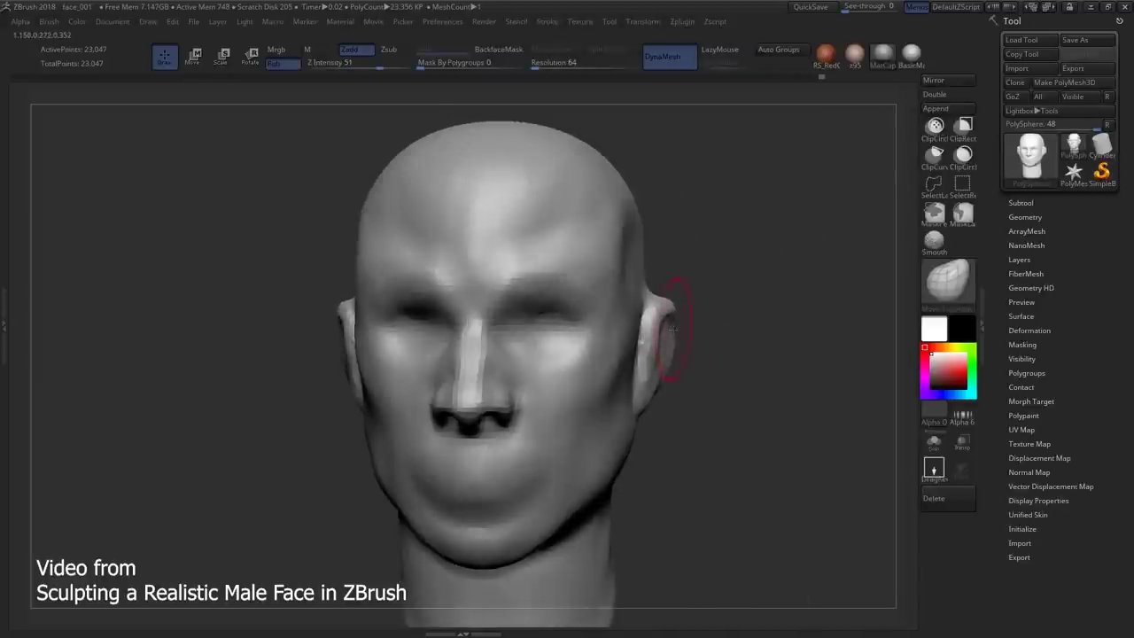
- Carve the hollow inside the ear's outer rim with the ClayBuildup brush in subtract mode
key(b)
key(c)
key(b)
mouse_move(673, 328)
right_down()
mouse_move(653, 397)
mouse_move(633, 350)
mouse_move(642, 363)
right_up()
mouse_move(682, 407)
right_down()
mouse_move(663, 324)
mouse_move(721, 328)
mouse_move(731, 310)
mouse_move(727, 324)
right_up()
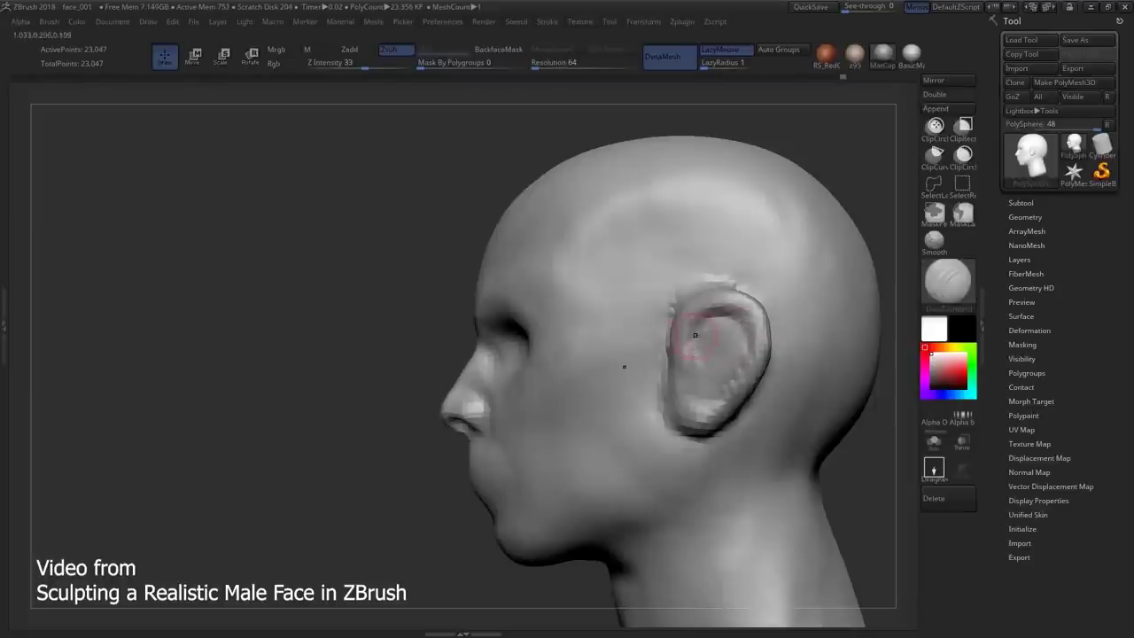
mouse_move(695, 338)
right_down()
mouse_move(691, 308)
mouse_move(736, 354)
mouse_move(780, 354)
mouse_move(688, 372)
mouse_move(648, 342)
right_up()
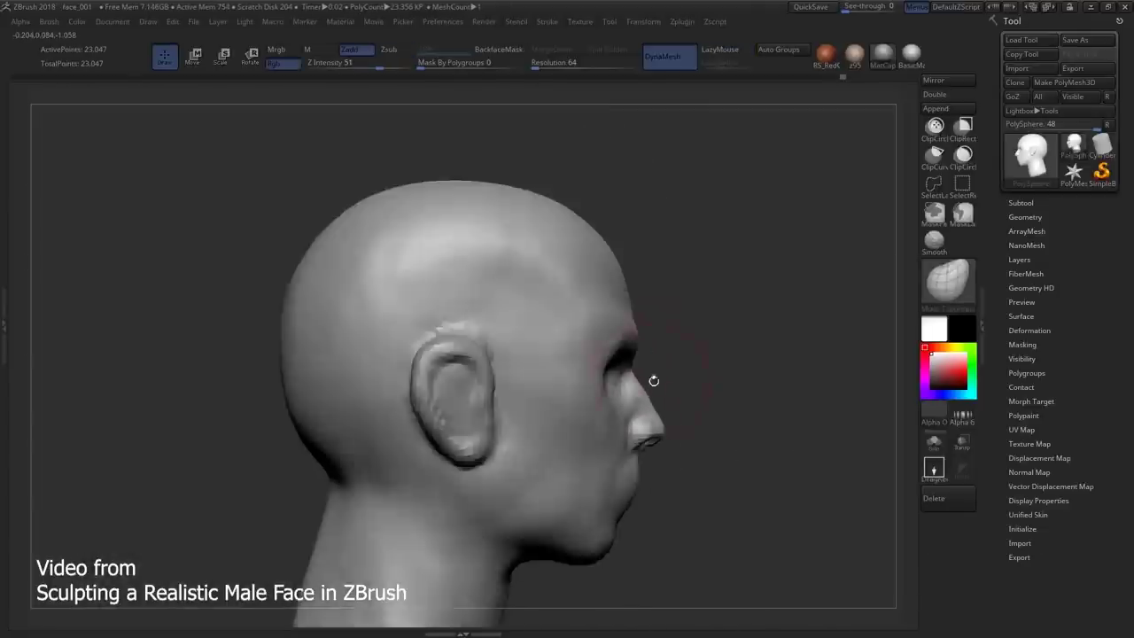
- Adjust the head's proportions with Move Topological and sculpt the brow ridge above the eyes with ClayBuildup
mouse_move(653, 380)
right_down()
mouse_move(637, 328)
mouse_move(656, 354)
mouse_move(629, 355)
right_up()
mouse_move(566, 381)
right_down()
mouse_move(577, 377)
mouse_move(531, 374)
mouse_move(637, 381)
right_up()
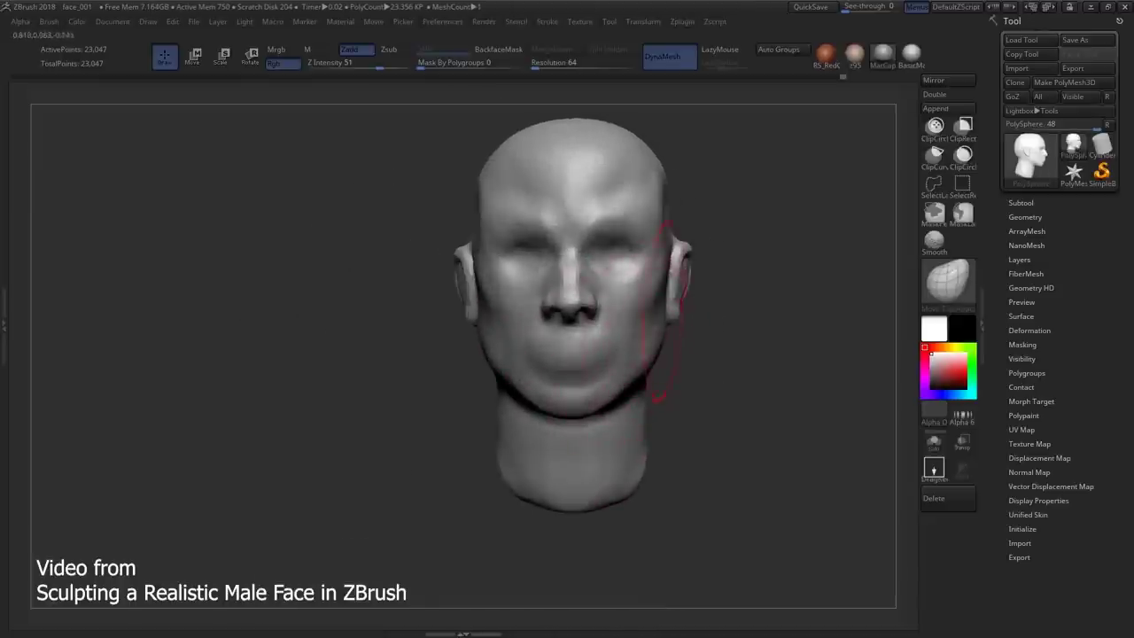
right_drag(698, 307, 461, 282)
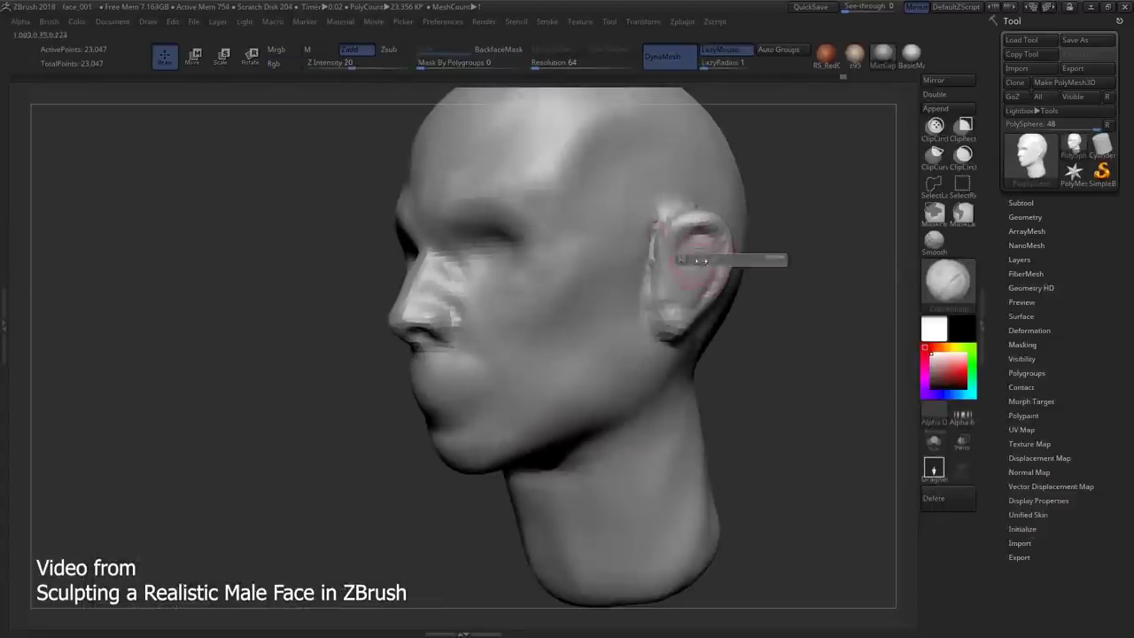
mouse_move(683, 266)
right_down()
mouse_move(577, 313)
mouse_move(568, 248)
right_up()
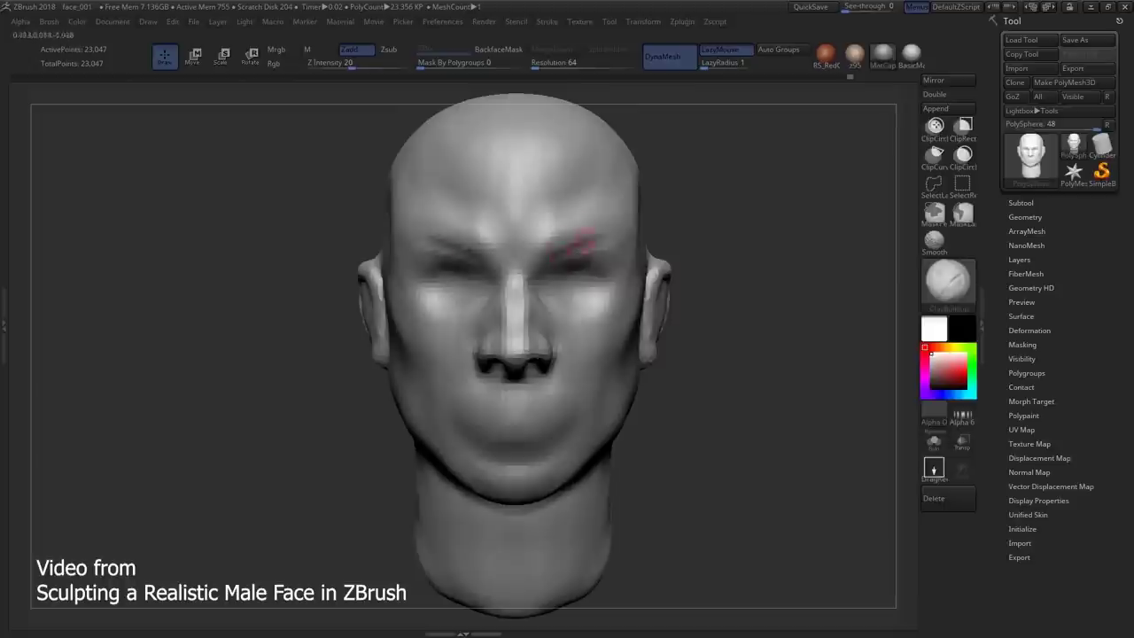
- Build up the cheekbone running from the eye socket to the ear with the ClayBuildup brush
mouse_move(638, 229)
right_down()
mouse_move(567, 224)
mouse_move(604, 219)
mouse_move(585, 223)
mouse_move(602, 270)
mouse_move(617, 274)
mouse_move(615, 298)
mouse_move(635, 294)
mouse_move(620, 257)
mouse_move(617, 284)
mouse_move(590, 304)
mouse_move(594, 263)
mouse_move(538, 337)
mouse_move(583, 366)
mouse_move(578, 336)
right_up()
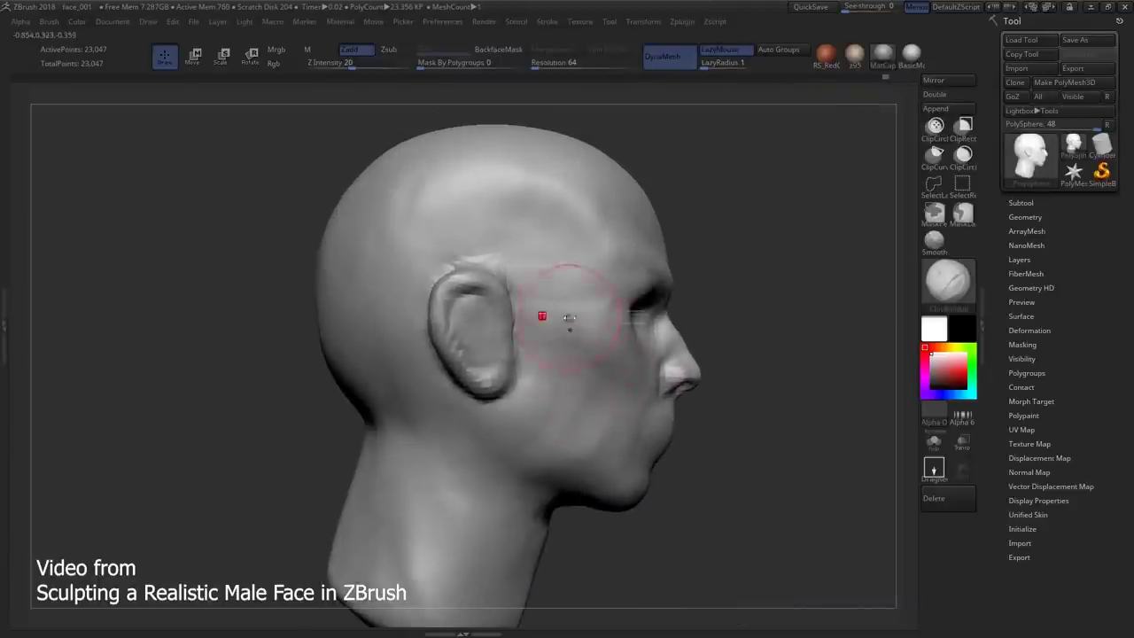
right_drag(588, 362, 611, 350)
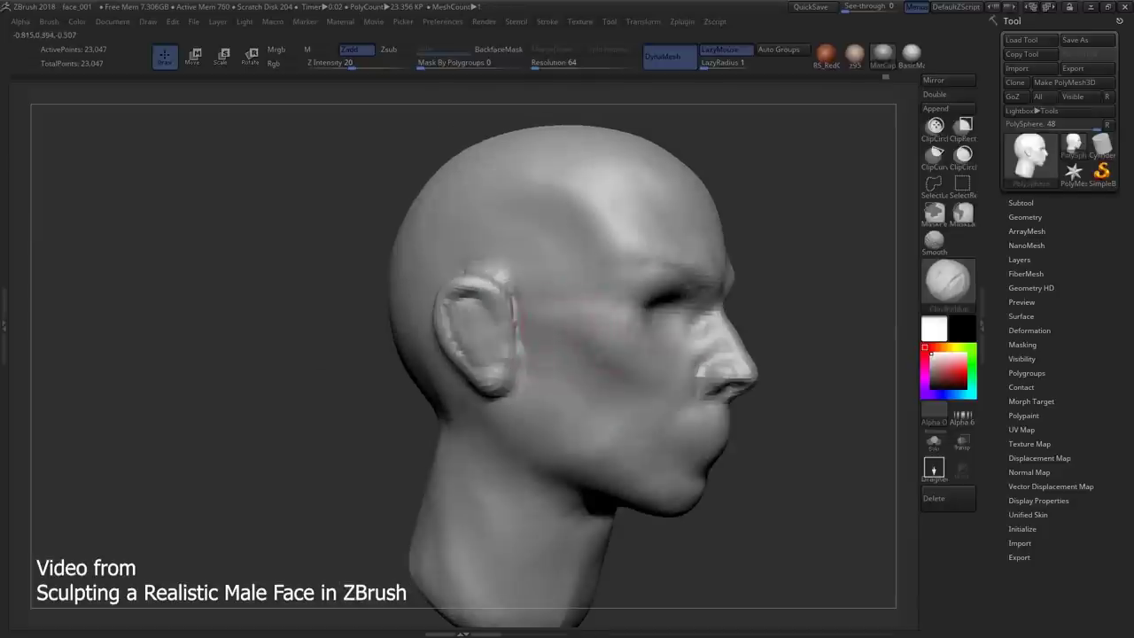
mouse_move(549, 332)
right_down()
mouse_move(576, 335)
mouse_move(607, 306)
mouse_move(542, 343)
mouse_move(581, 309)
mouse_move(593, 267)
mouse_move(536, 276)
mouse_move(493, 316)
right_up()
- Reshape the neck, crown and back of the skull in profile with the Move Topological brush
key(b)
key(m)
key(t)
key(s)
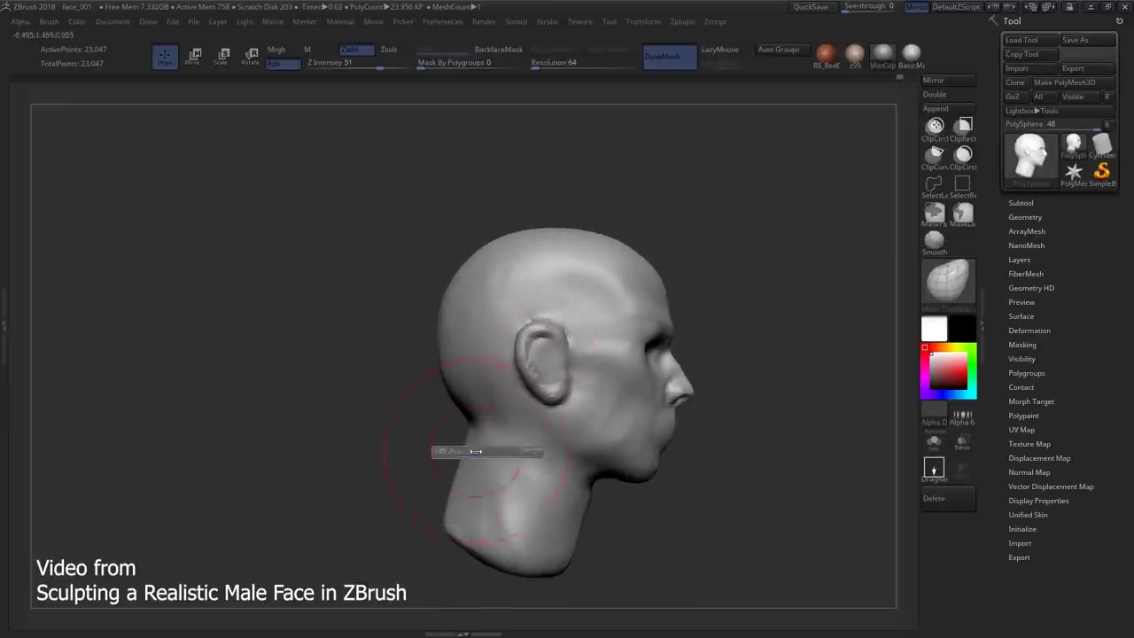
mouse_move(465, 426)
right_down()
mouse_move(532, 416)
mouse_move(443, 425)
mouse_move(542, 390)
mouse_move(506, 380)
mouse_move(481, 316)
mouse_move(519, 354)
mouse_move(559, 333)
right_up()
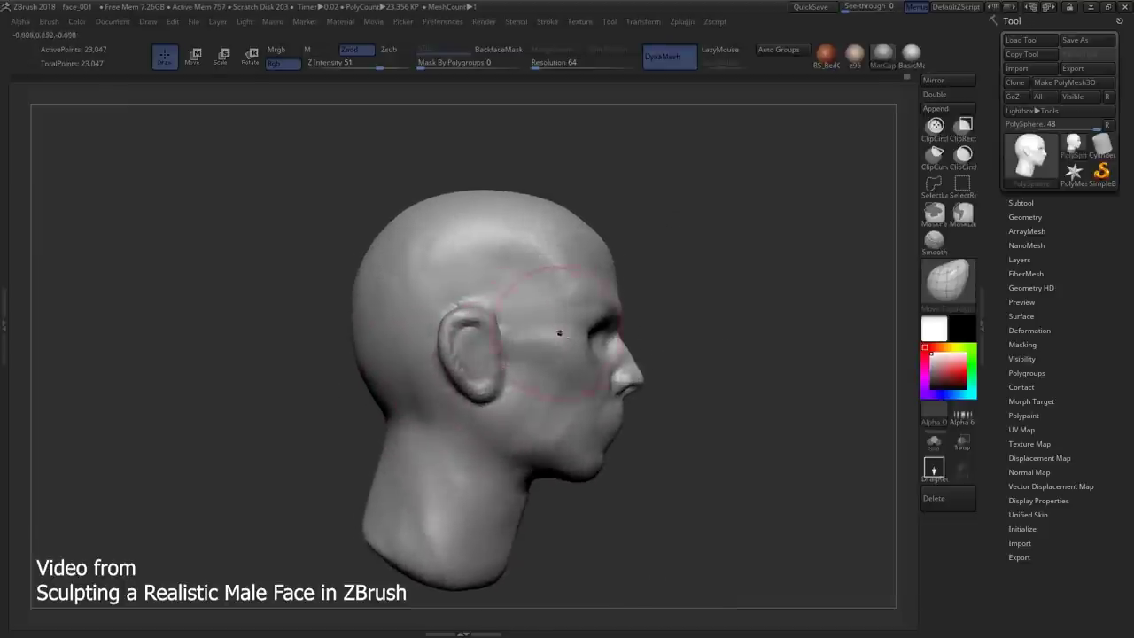
right_drag(605, 231, 578, 251)
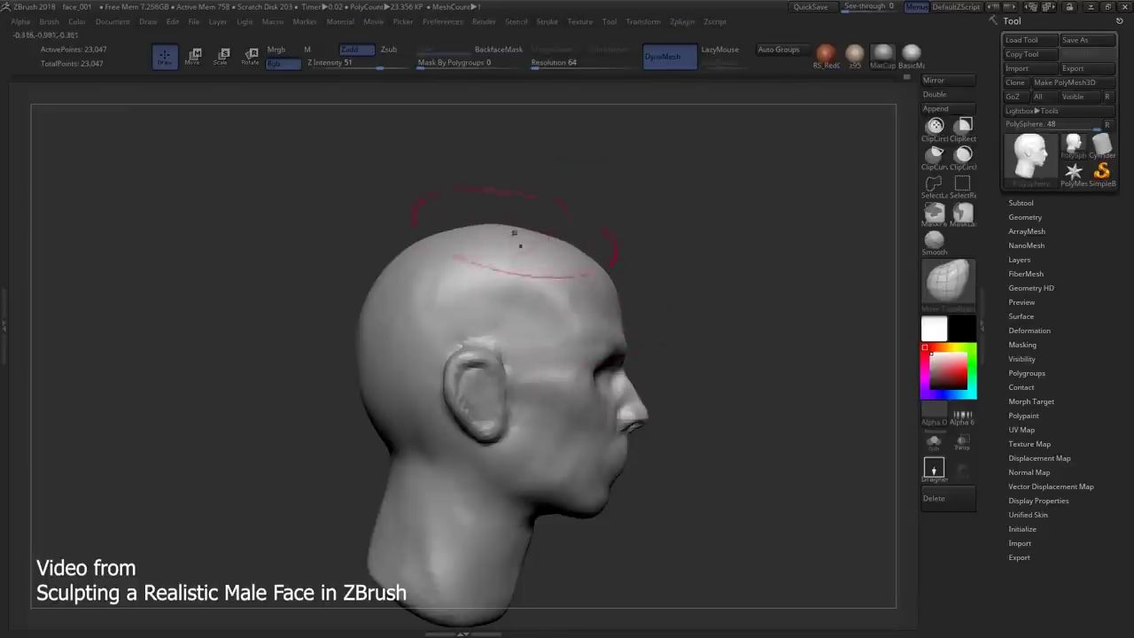
right_drag(513, 233, 458, 255)
mouse_move(513, 232)
right_down()
mouse_move(481, 354)
mouse_move(451, 261)
mouse_move(483, 272)
mouse_move(409, 319)
right_up()
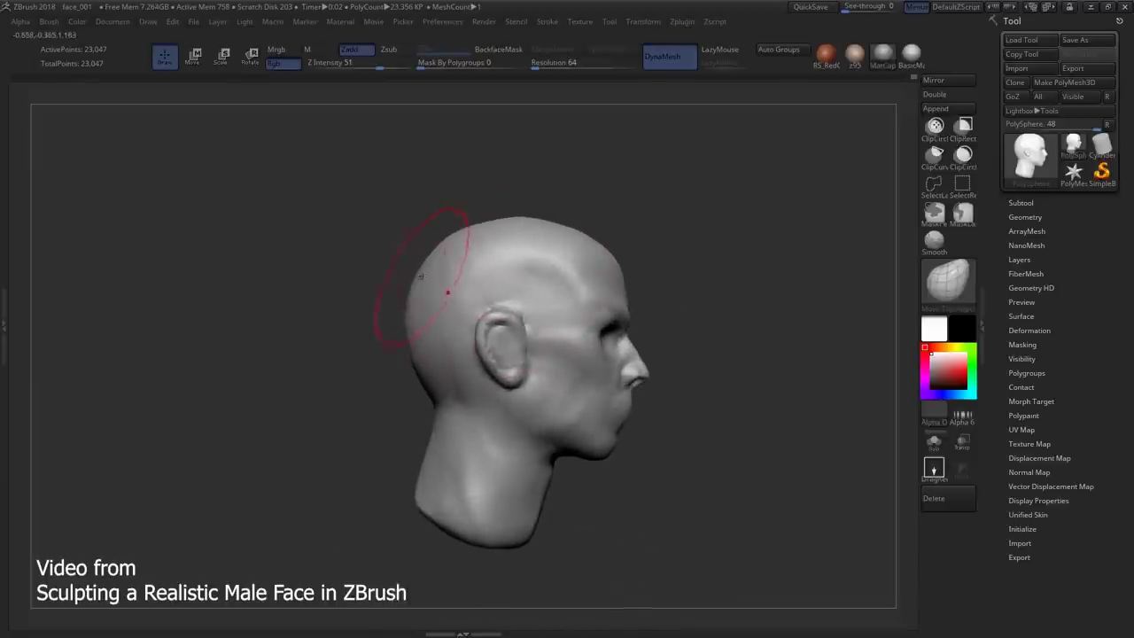
alt+right_drag(531, 551, 530, 458)
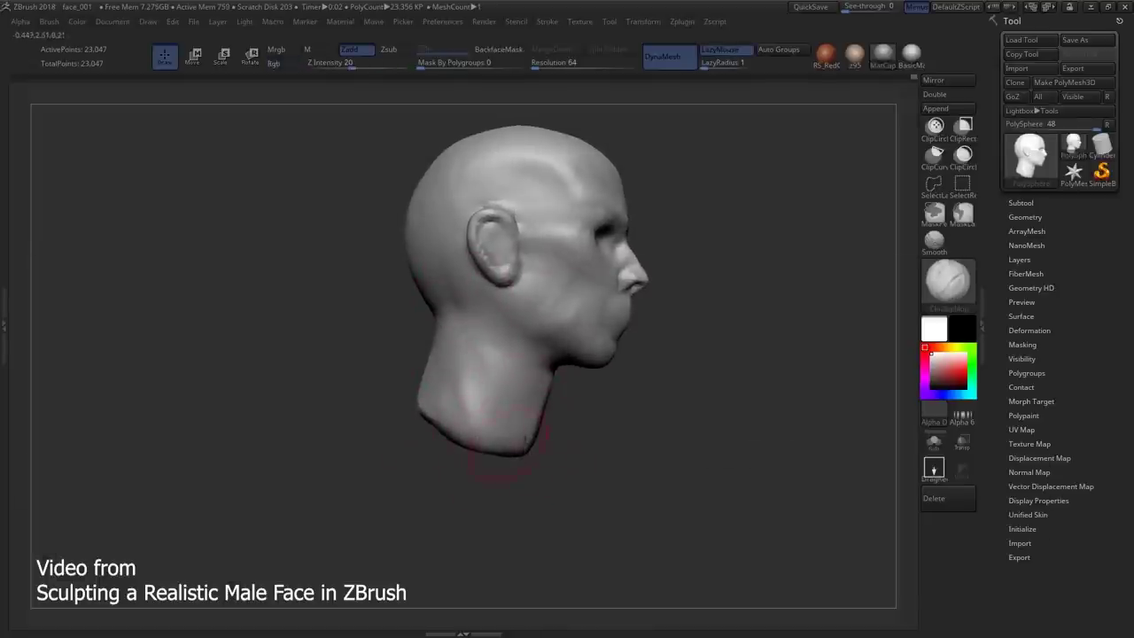
- Sculpt the neck volumes and the cheek below the cheekbone with the ClayBuildup brush
mouse_move(522, 456)
right_down()
mouse_move(470, 425)
mouse_move(456, 465)
mouse_move(435, 401)
mouse_move(506, 361)
mouse_move(557, 405)
mouse_move(496, 442)
mouse_move(569, 386)
mouse_move(585, 306)
mouse_move(588, 372)
right_up()
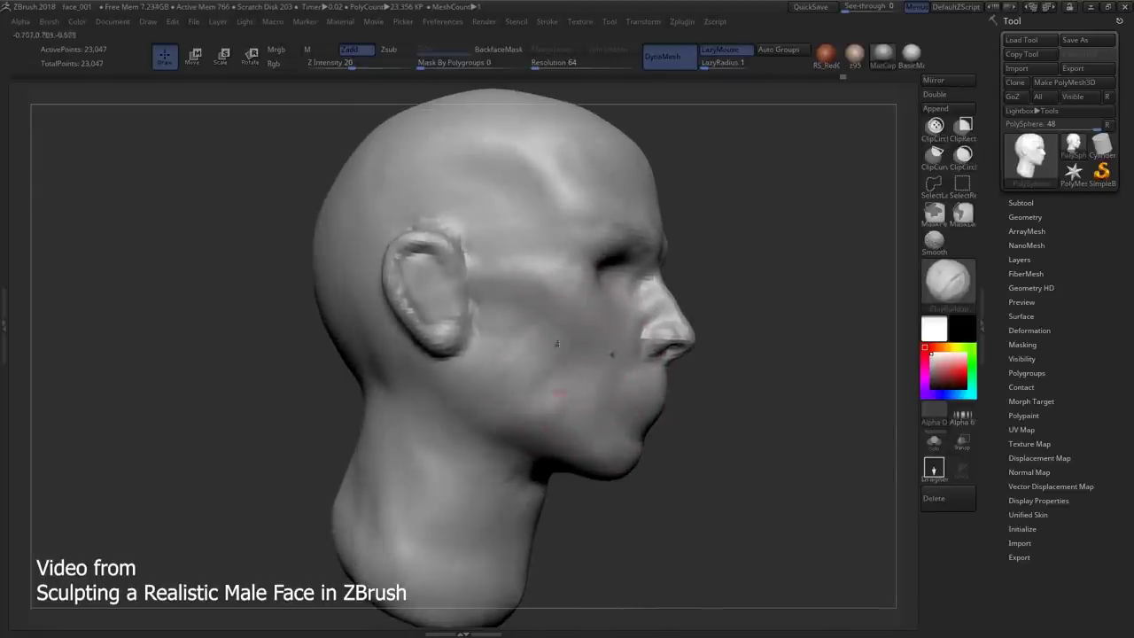
mouse_move(588, 372)
right_down()
mouse_move(610, 338)
mouse_move(520, 314)
mouse_move(534, 357)
mouse_move(469, 359)
mouse_move(491, 359)
right_up()
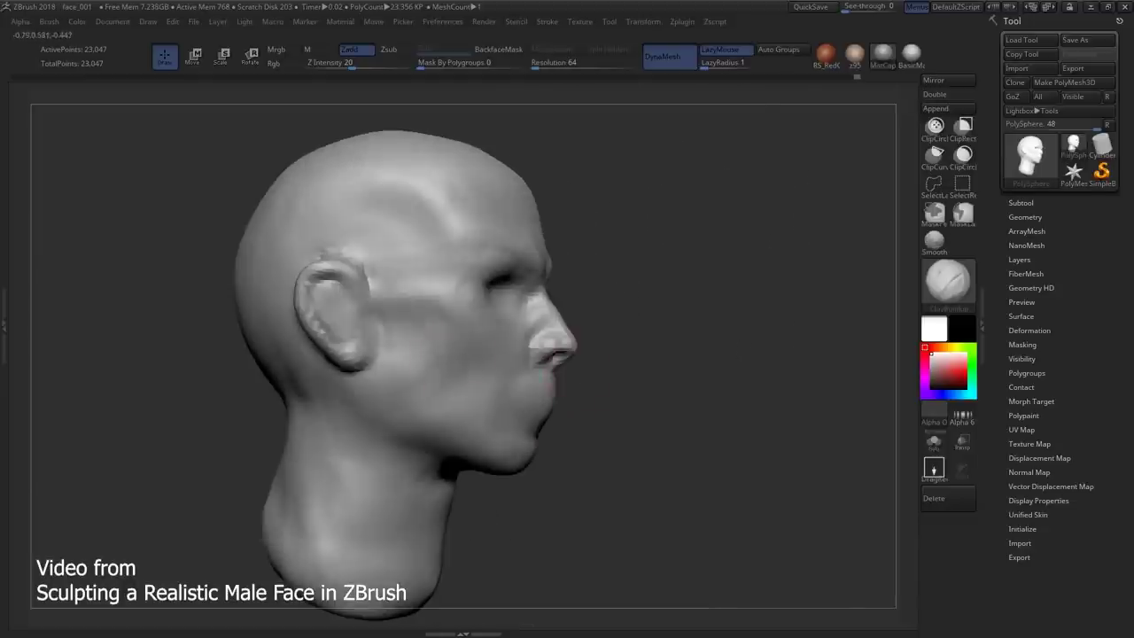
mouse_move(407, 353)
alt+right_down()
mouse_move(465, 390)
mouse_move(438, 361)
mouse_move(416, 359)
mouse_move(478, 359)
mouse_move(519, 317)
mouse_move(553, 357)
alt+right_up()
- Reshape the lower face and the base of the neck with Move Topological, adjusting the brush size for each area
click(543, 373)
key(s)
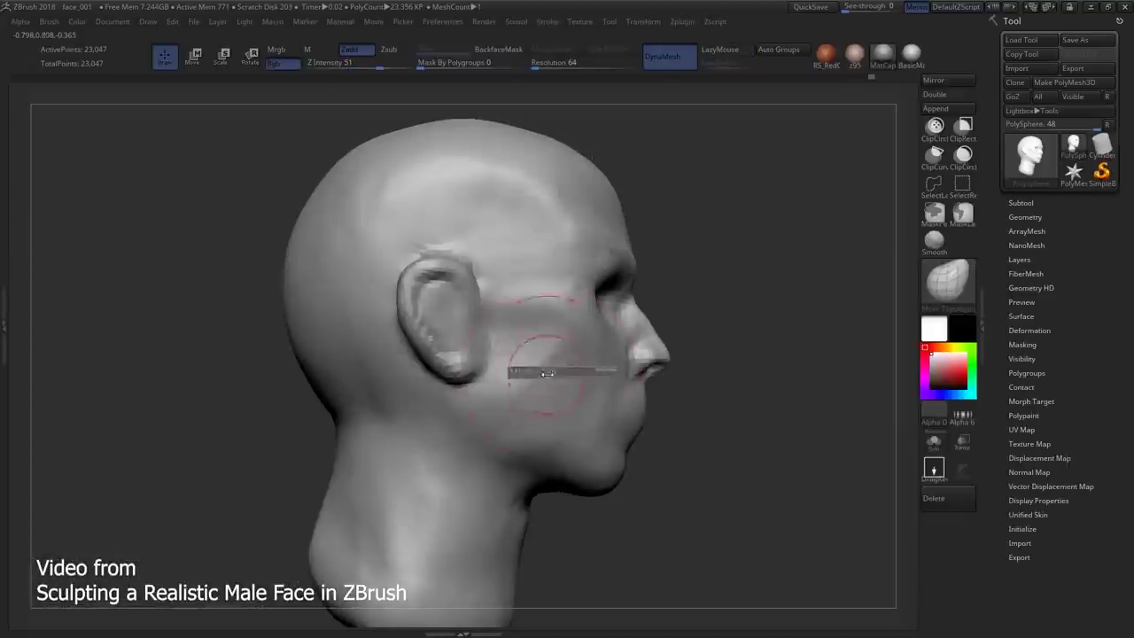
mouse_move(691, 372)
mouse_down()
mouse_move(506, 362)
mouse_move(567, 416)
mouse_move(529, 403)
mouse_move(567, 372)
mouse_move(547, 339)
mouse_move(585, 341)
mouse_move(595, 354)
mouse_move(536, 335)
mouse_move(542, 392)
mouse_move(519, 404)
mouse_move(517, 484)
mouse_move(460, 523)
mouse_move(572, 403)
mouse_up()
key(s)
drag(531, 451, 466, 422)
key(s)
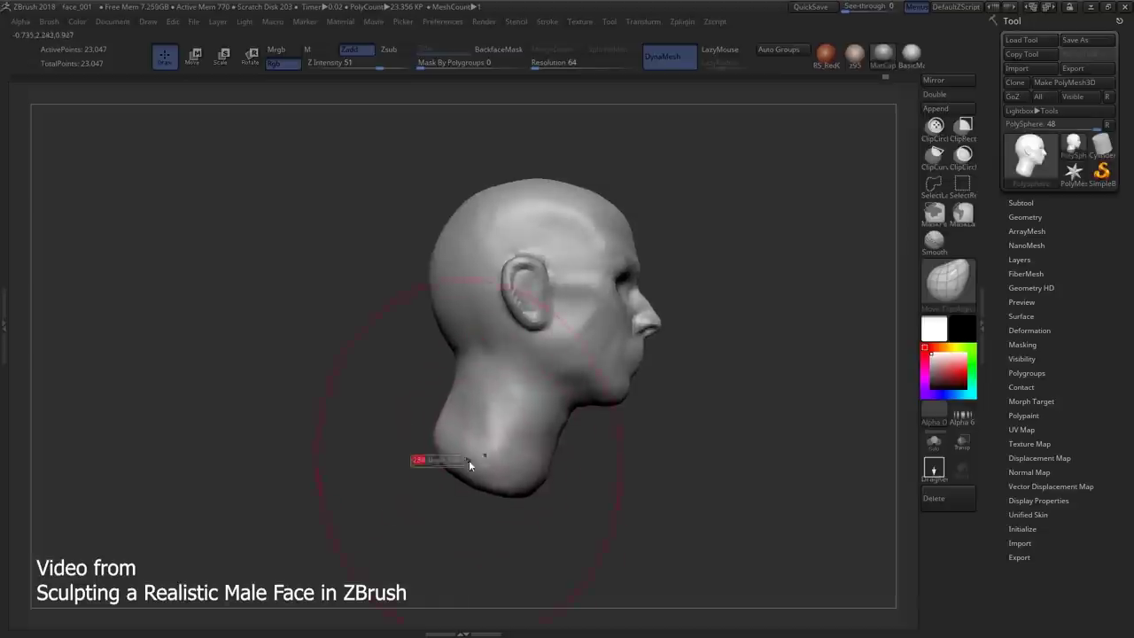
mouse_move(562, 434)
mouse_down()
mouse_move(465, 431)
mouse_move(614, 433)
mouse_up()
drag(550, 486, 430, 467)
mouse_move(538, 478)
mouse_down()
mouse_move(543, 407)
mouse_move(513, 438)
mouse_move(570, 446)
mouse_move(560, 440)
mouse_up()
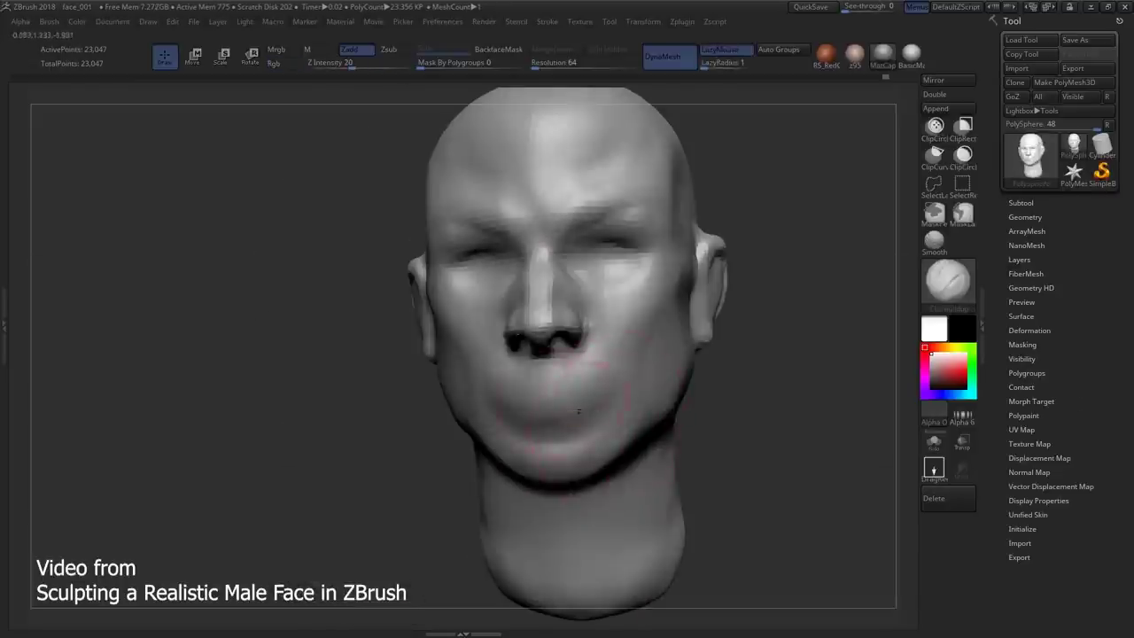
- Build up the mouth area and the back of the neck with the ClayBuildup brush
right_drag(547, 412, 597, 434)
mouse_move(549, 389)
right_down()
mouse_move(632, 367)
mouse_move(744, 376)
mouse_move(611, 390)
right_up()
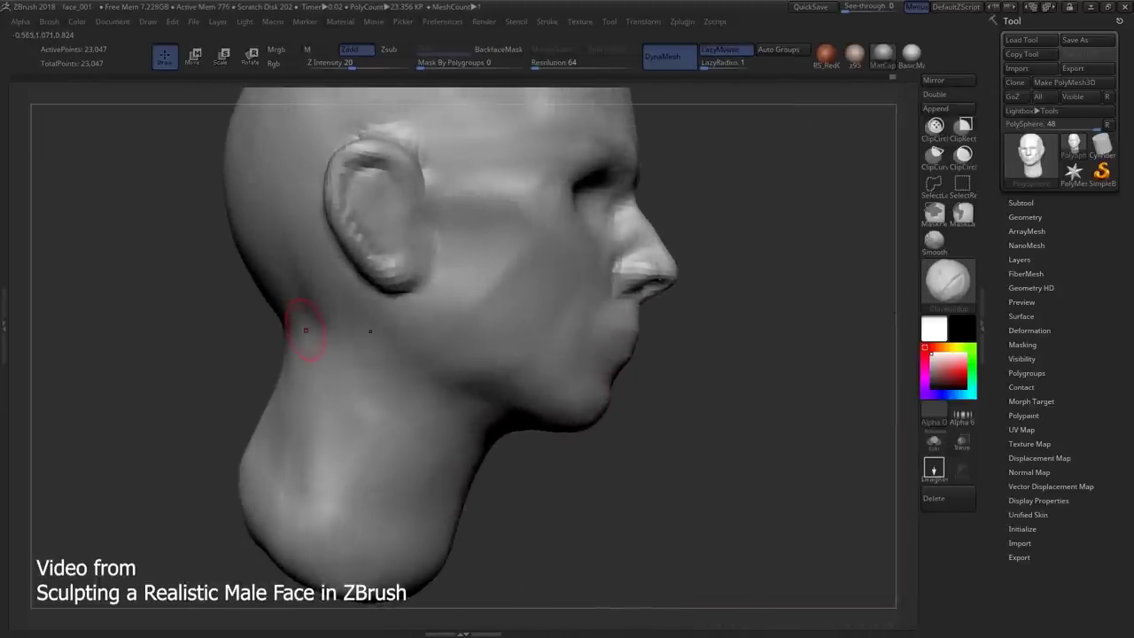
right_drag(305, 331, 691, 380)
- Refine the shape of the chin and jaw with the Move Topological brush
key(b)
key(m)
key(t)
mouse_move(613, 380)
right_down()
mouse_move(635, 418)
mouse_move(615, 417)
mouse_move(624, 403)
right_up()
drag(625, 403, 656, 431)
mouse_move(601, 366)
right_down()
mouse_move(496, 372)
mouse_move(474, 394)
mouse_move(485, 428)
mouse_move(435, 410)
right_up()
- Build up the cheek plane beside the mouth and along the jaw with the ClayBuildup brush
key(b)
click(519, 385)
drag(536, 429, 642, 432)
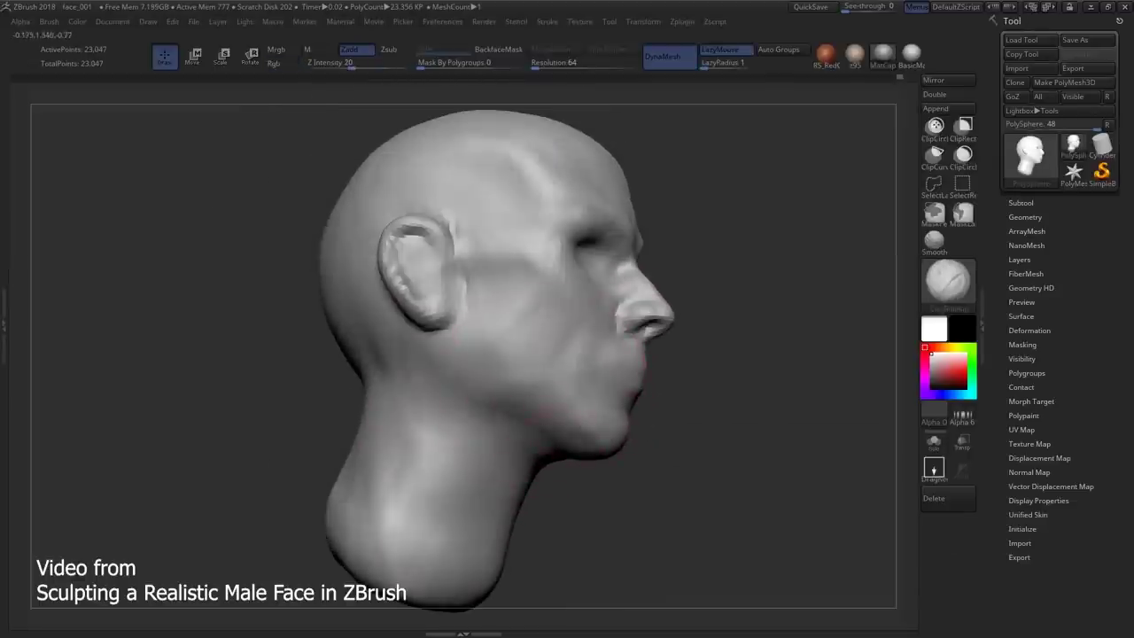
right_drag(568, 452, 443, 398)
- Adjust the jawline and neck profile from the side with the Move Topological brush
right_drag(531, 464, 519, 517)
right_drag(611, 531, 658, 489)
mouse_move(605, 449)
right_down()
mouse_move(619, 397)
mouse_move(540, 448)
mouse_move(584, 408)
mouse_move(661, 393)
mouse_move(607, 363)
mouse_move(604, 394)
mouse_move(585, 404)
right_up()
mouse_move(657, 392)
right_down()
mouse_move(650, 144)
mouse_move(639, 380)
right_up()
key(w)
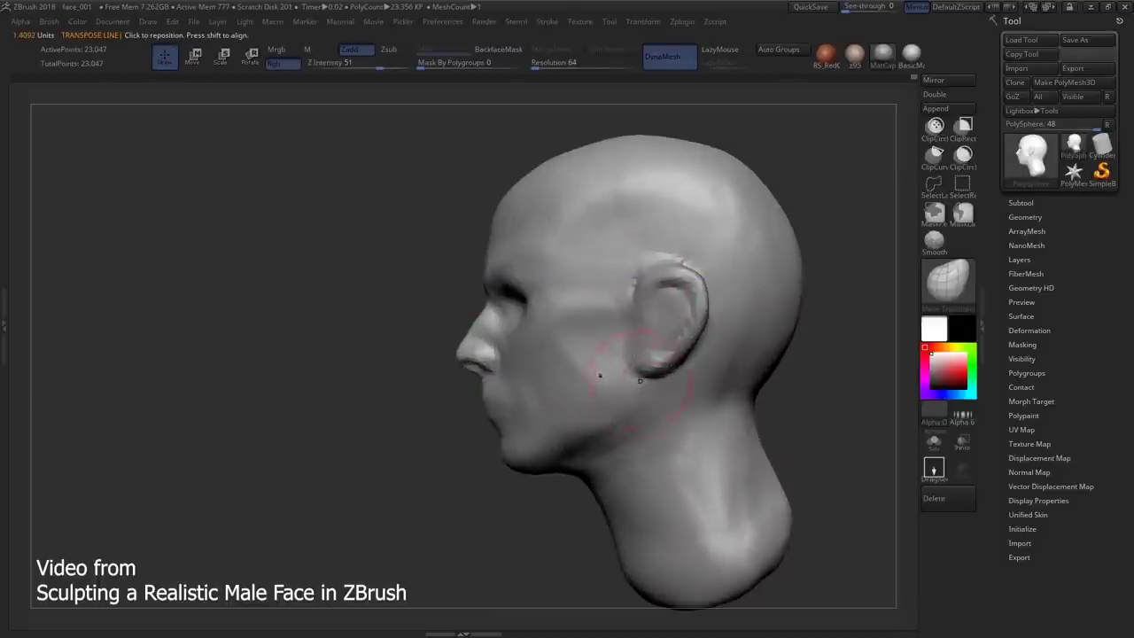
- Define the cheek and jaw planes in front of and below the ear with the ClayBuildup brush
key(b)
key(c)
key(b)
mouse_move(612, 416)
right_down()
mouse_move(628, 432)
mouse_move(696, 408)
right_up()
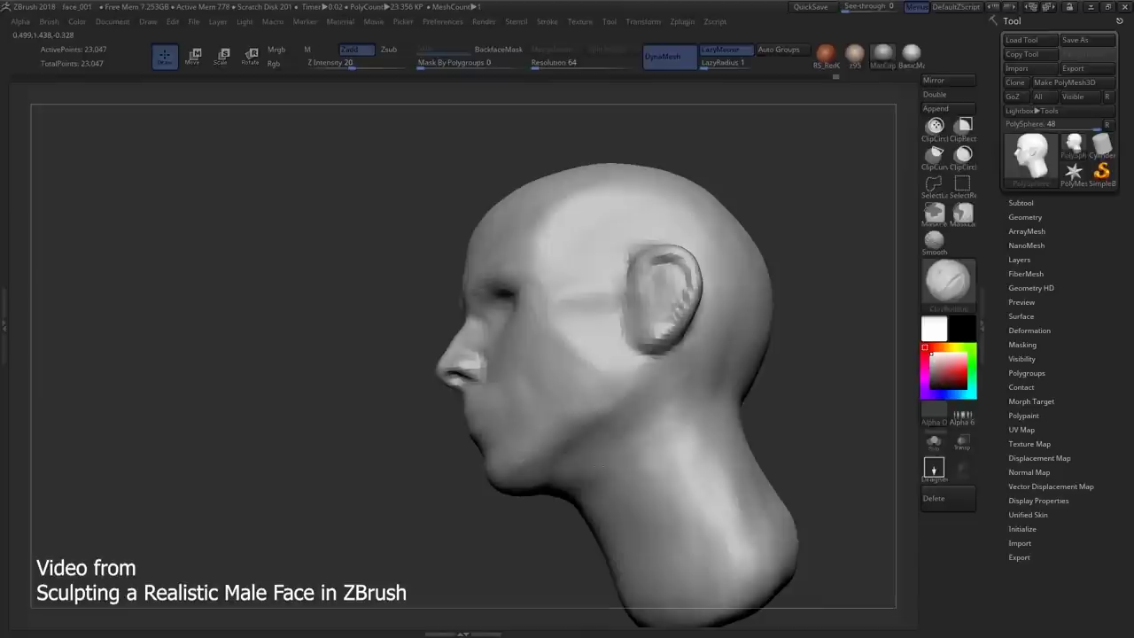
right_drag(637, 435, 705, 432)
mouse_move(596, 426)
right_down()
mouse_move(581, 442)
mouse_move(606, 442)
mouse_move(551, 406)
mouse_move(565, 393)
mouse_move(551, 399)
mouse_move(531, 379)
mouse_move(536, 403)
right_up()
- Adjust the frontal face shape with Move Topological and sharpen the eye and brow creases with the DamStandard brush
ctrl+right_drag(582, 441, 545, 421)
key(u)
drag(531, 427, 542, 426)
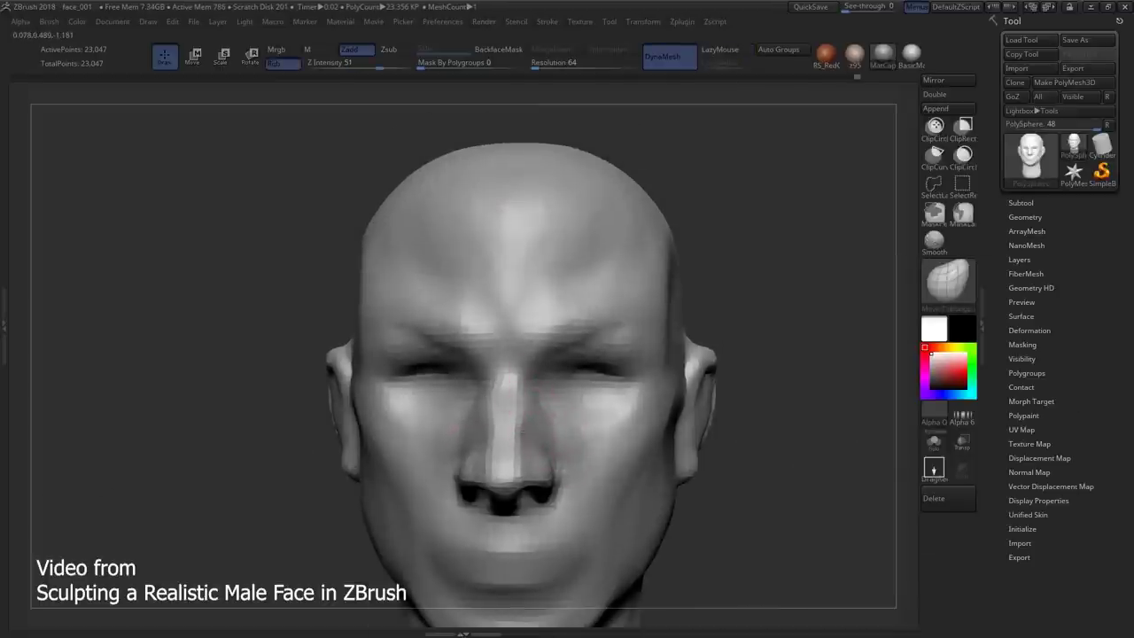
key(b)
key(d)
key(s)
mouse_move(531, 354)
right_down()
mouse_move(590, 357)
mouse_move(531, 354)
mouse_move(663, 278)
mouse_move(752, 254)
mouse_move(562, 309)
mouse_move(496, 309)
mouse_move(611, 284)
mouse_move(567, 312)
mouse_move(558, 303)
mouse_move(576, 390)
mouse_move(590, 392)
mouse_move(562, 400)
mouse_move(603, 403)
mouse_move(567, 390)
right_up()
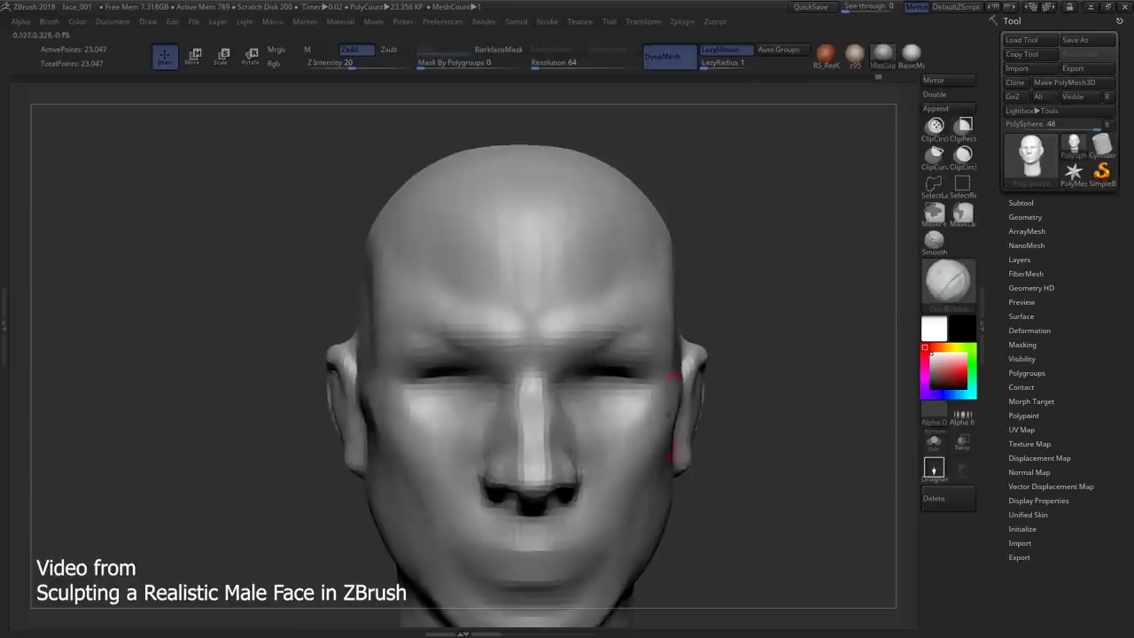
- Build up the ear's outer rim and fill its inner surface with the ClayBuildup brush
ctrl+right_drag(601, 447, 355, 323)
mouse_move(573, 326)
right_down()
mouse_move(552, 362)
mouse_move(569, 343)
right_up()
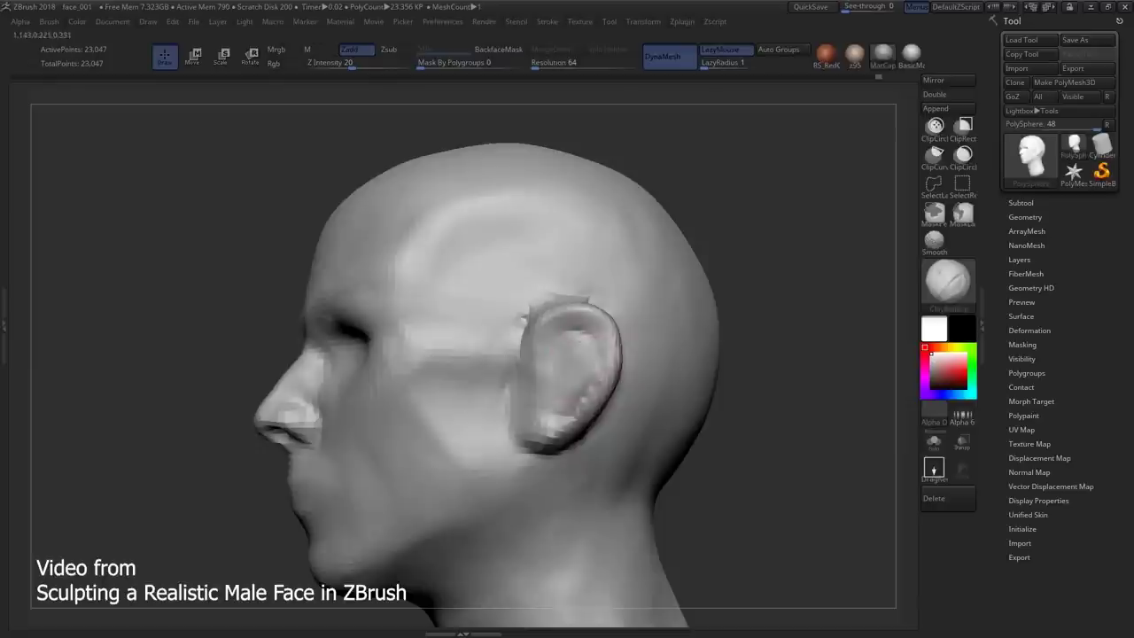
right_drag(534, 407, 577, 342)
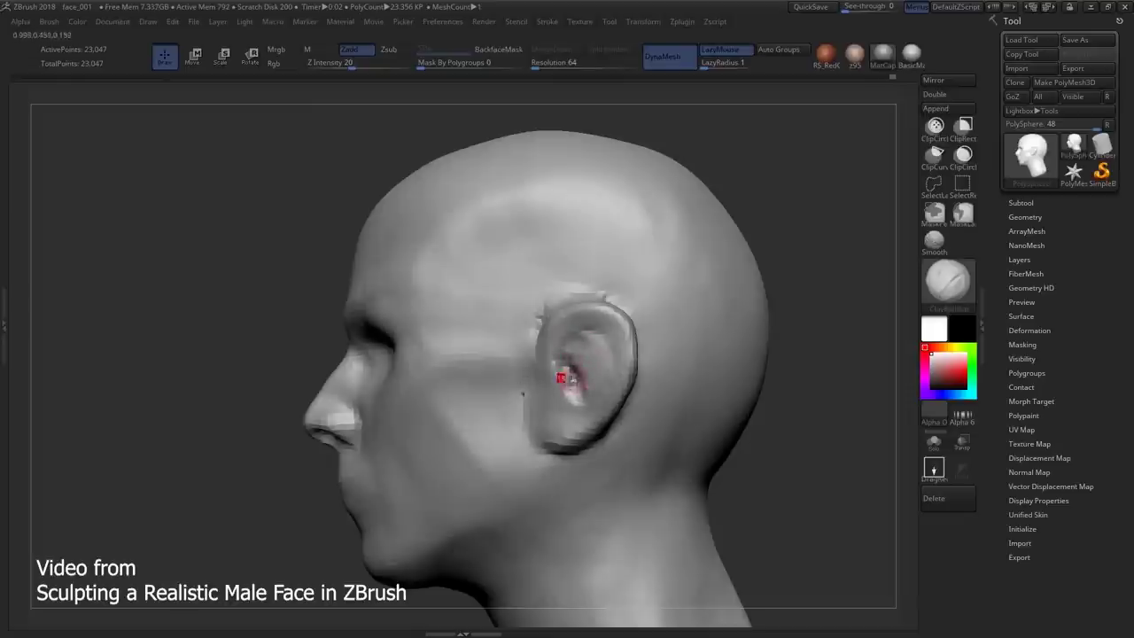
- Sculpt the ear canal opening, the tragus and the inner ridges of the ear with the ClayBuildup brush
right_drag(570, 369, 545, 394)
drag(532, 407, 542, 389)
mouse_move(544, 388)
right_down()
mouse_move(284, 368)
mouse_move(550, 384)
right_up()
alt+right_drag(434, 294, 608, 311)
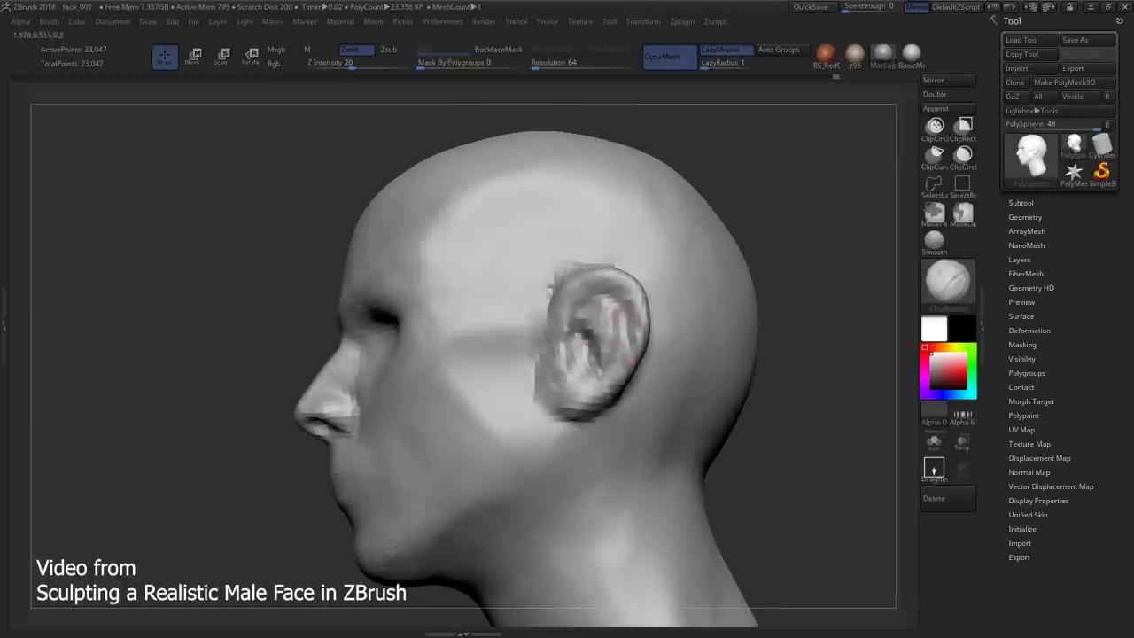
right_drag(624, 356, 615, 350)
- Cut the grooves between the ear's outer rim and inner ridge with the DamStandard brush
key(b)
key(d)
key(s)
mouse_move(624, 308)
right_down()
mouse_move(582, 284)
mouse_move(584, 296)
mouse_move(611, 276)
mouse_move(556, 310)
mouse_move(547, 266)
mouse_move(611, 266)
mouse_move(629, 274)
mouse_move(591, 296)
mouse_move(637, 310)
mouse_move(653, 299)
mouse_move(628, 253)
mouse_move(636, 316)
mouse_move(660, 315)
mouse_move(625, 329)
right_up()
- Refine the ear's inner forms with ClayBuildup and adjust its overall outline with the Move Topological brush
key(b)
key(c)
key(b)
key(b)
key(m)
key(t)
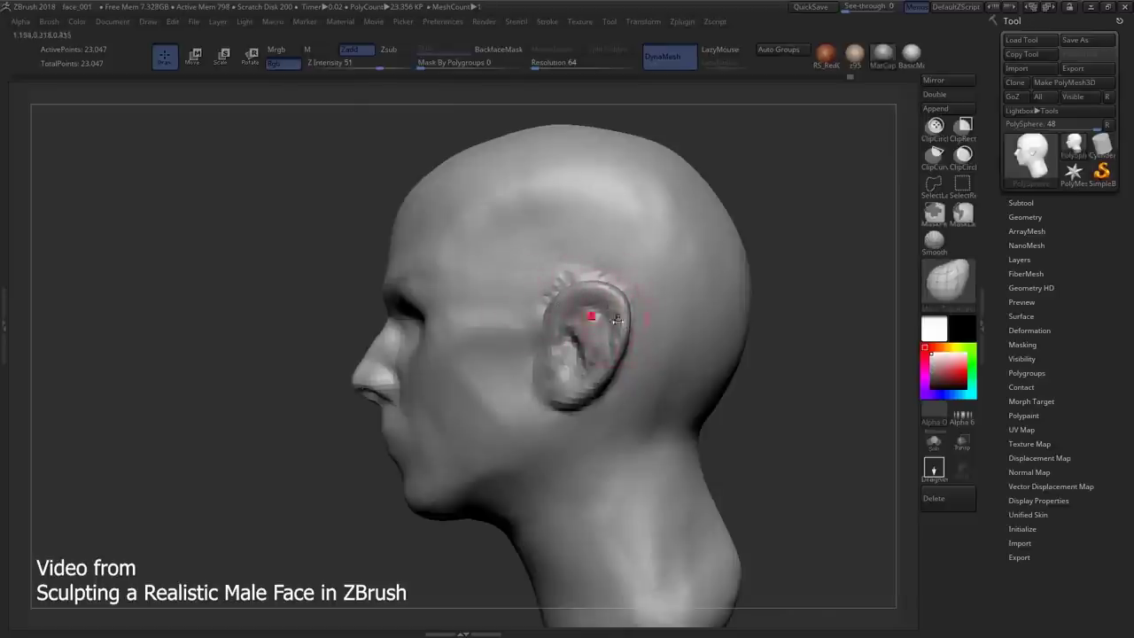
right_drag(307, 377, 531, 322)
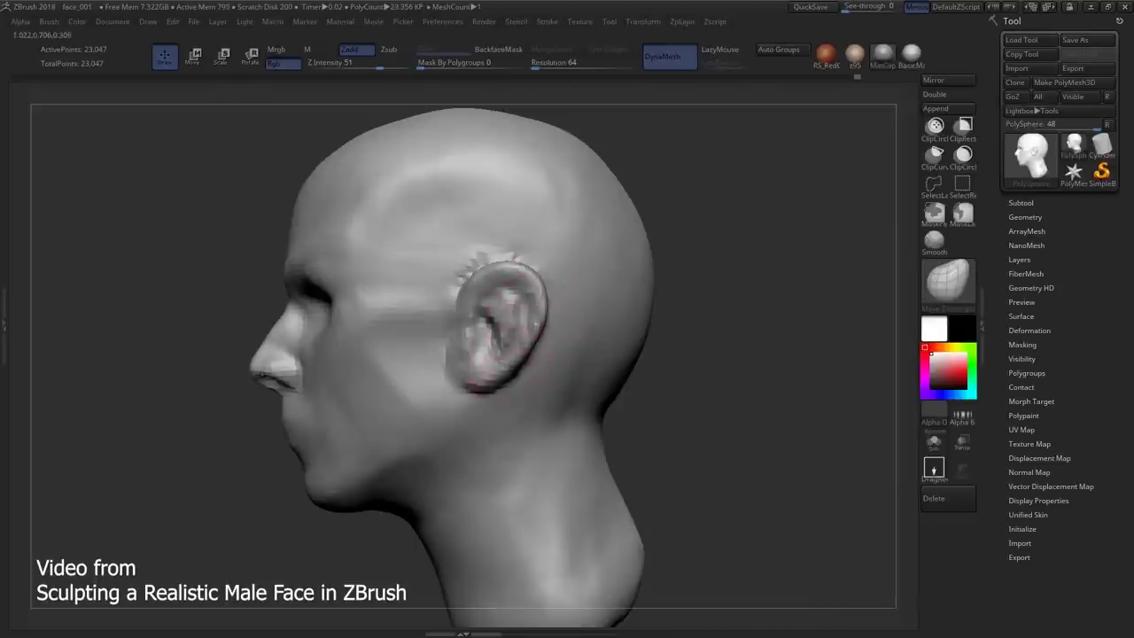
mouse_move(496, 354)
right_down()
mouse_move(506, 380)
mouse_move(591, 345)
right_up()
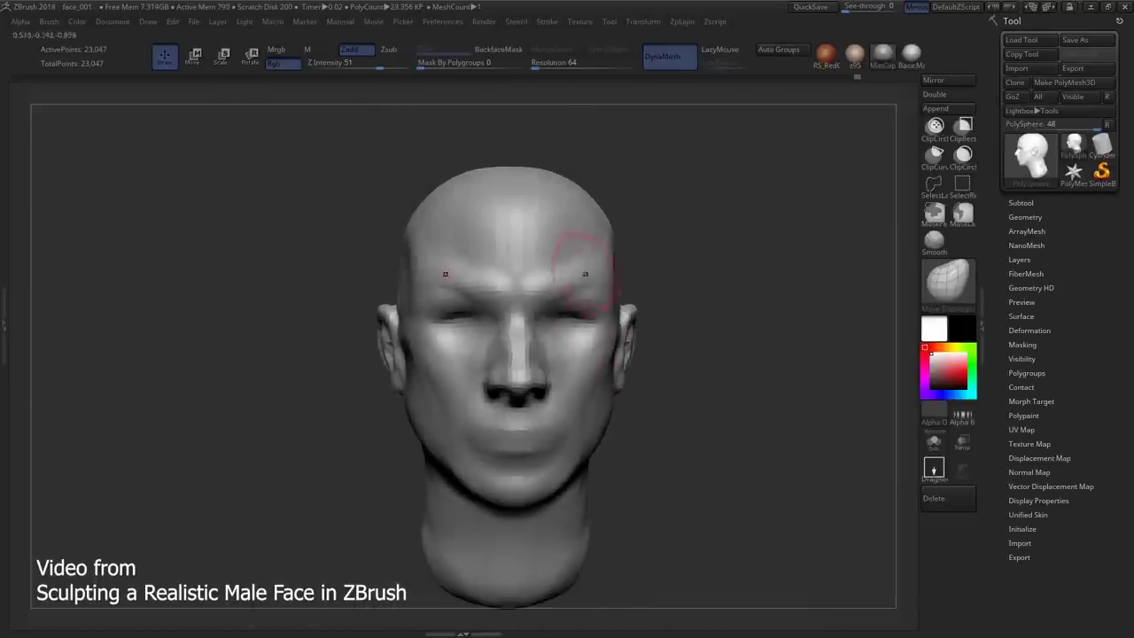
- Build up the forehead above the brows with the ClayBuildup brush
key(b)
key(c)
key(b)
ctrl+right_drag(570, 265, 524, 312)
right_drag(532, 256, 539, 253)
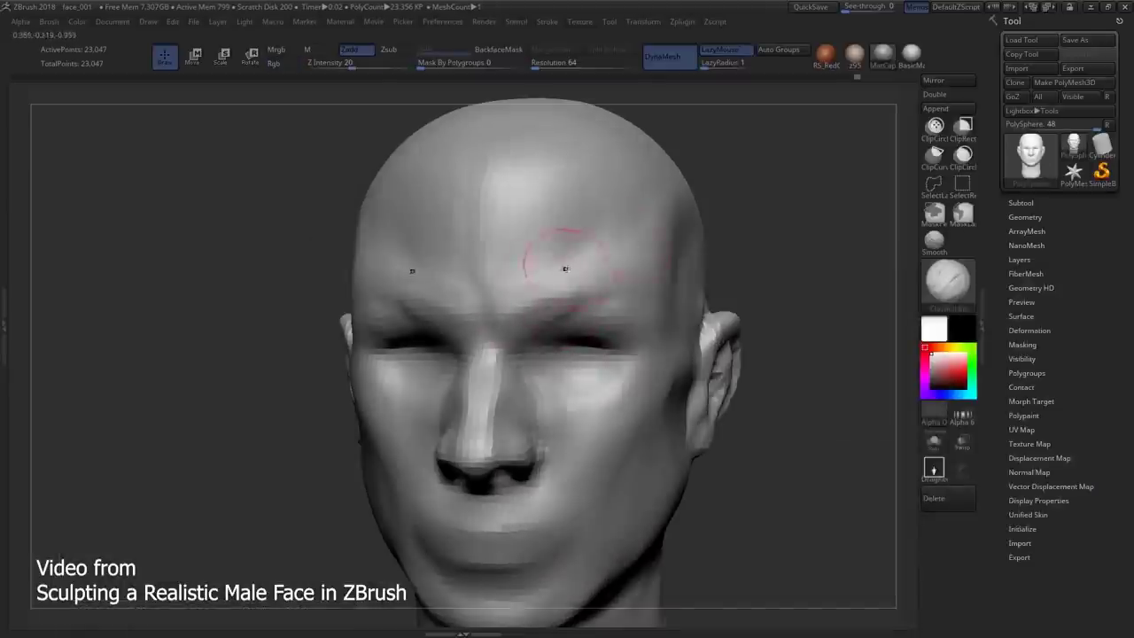
- Cut the horizontal mouth line between the lips with the DamStandard brush
mouse_move(607, 292)
right_down()
mouse_move(549, 336)
mouse_move(486, 303)
right_up()
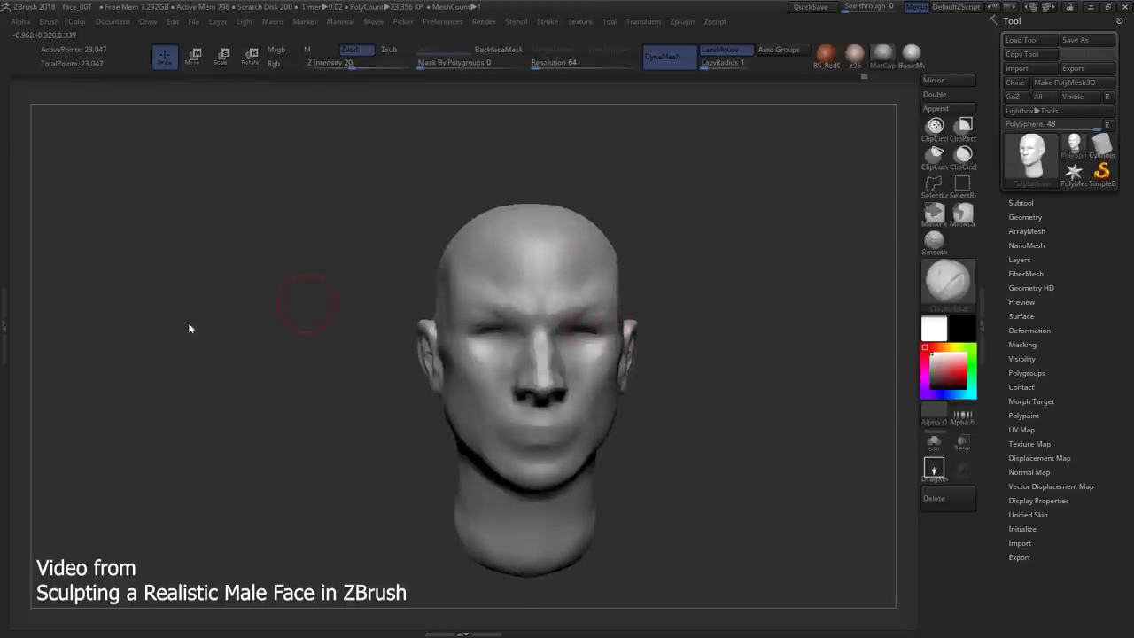
mouse_move(531, 417)
ctrl+right_down()
mouse_move(552, 401)
mouse_move(545, 388)
ctrl+right_up()
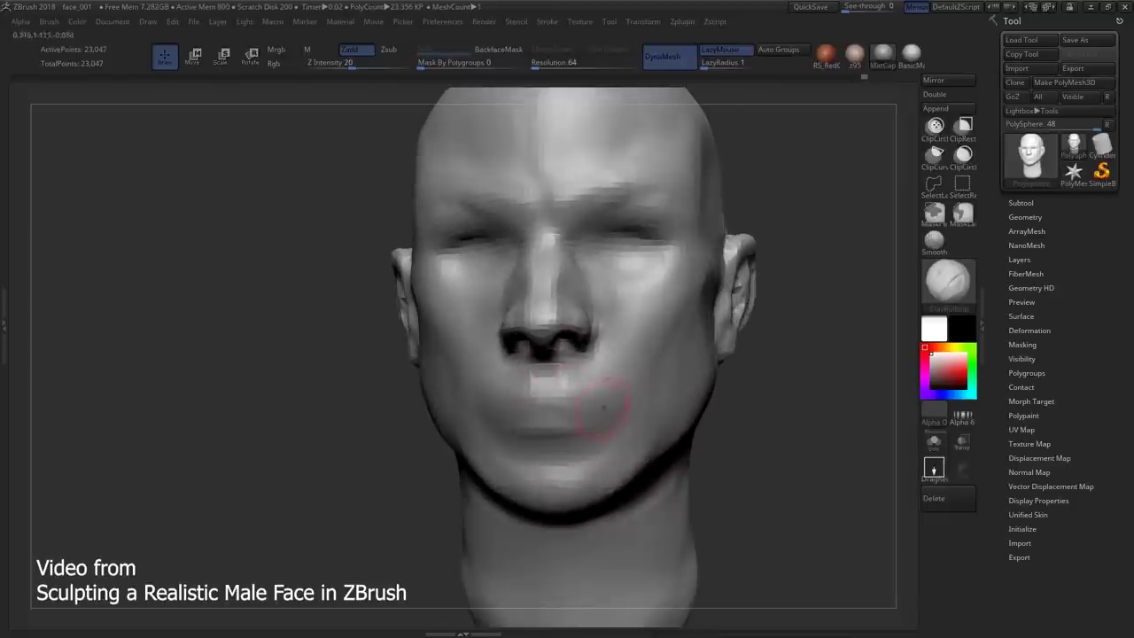
key(b)
key(d)
key(s)
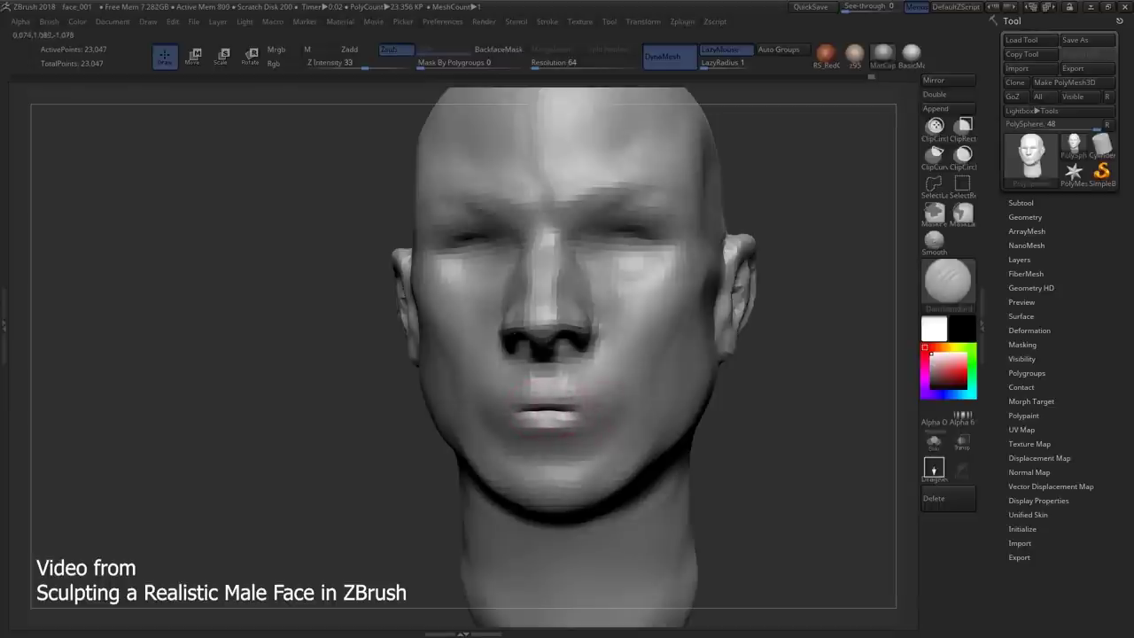
ctrl+right_drag(611, 411, 566, 434)
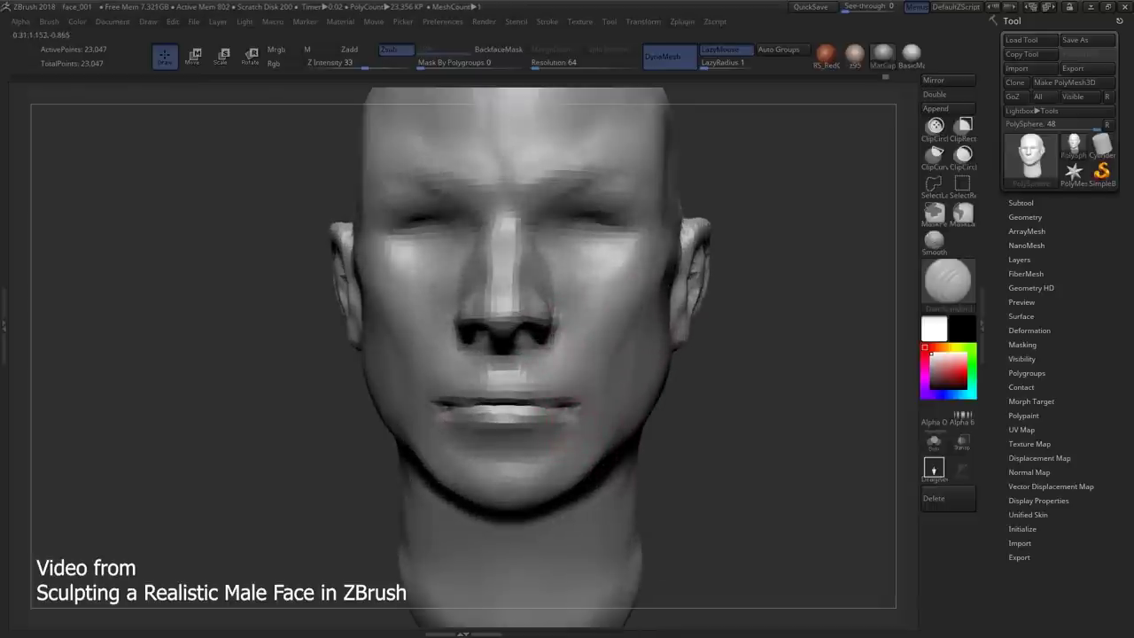
- Build up the upper and lower lips out to the mouth corners with the ClayBuildup brush
key(b)
key(c)
key(b)
mouse_move(771, 354)
mouse_down()
mouse_move(462, 324)
mouse_move(478, 381)
mouse_move(536, 407)
mouse_move(469, 369)
mouse_move(376, 372)
mouse_up()
mouse_move(611, 368)
mouse_down()
mouse_move(602, 350)
mouse_move(584, 354)
mouse_move(620, 319)
mouse_move(589, 341)
mouse_move(611, 332)
mouse_up()
mouse_move(560, 366)
mouse_down()
mouse_move(597, 360)
mouse_move(593, 380)
mouse_move(615, 387)
mouse_up()
mouse_move(530, 406)
mouse_down()
mouse_move(553, 411)
mouse_move(585, 387)
mouse_up()
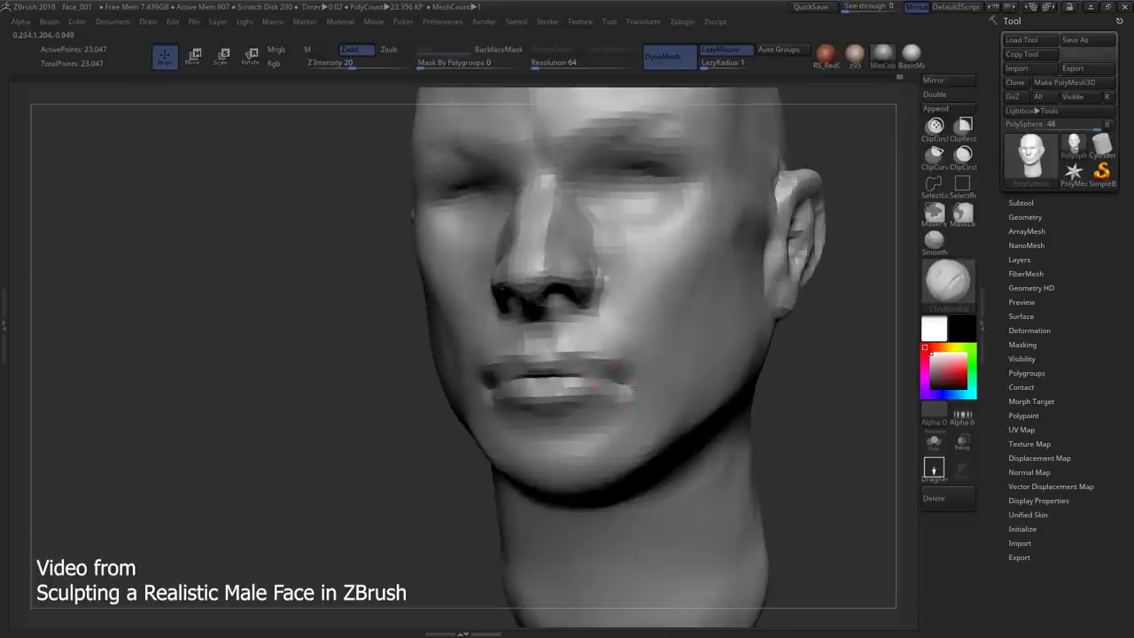
mouse_move(584, 425)
right_down()
mouse_move(608, 405)
mouse_move(523, 390)
right_up()
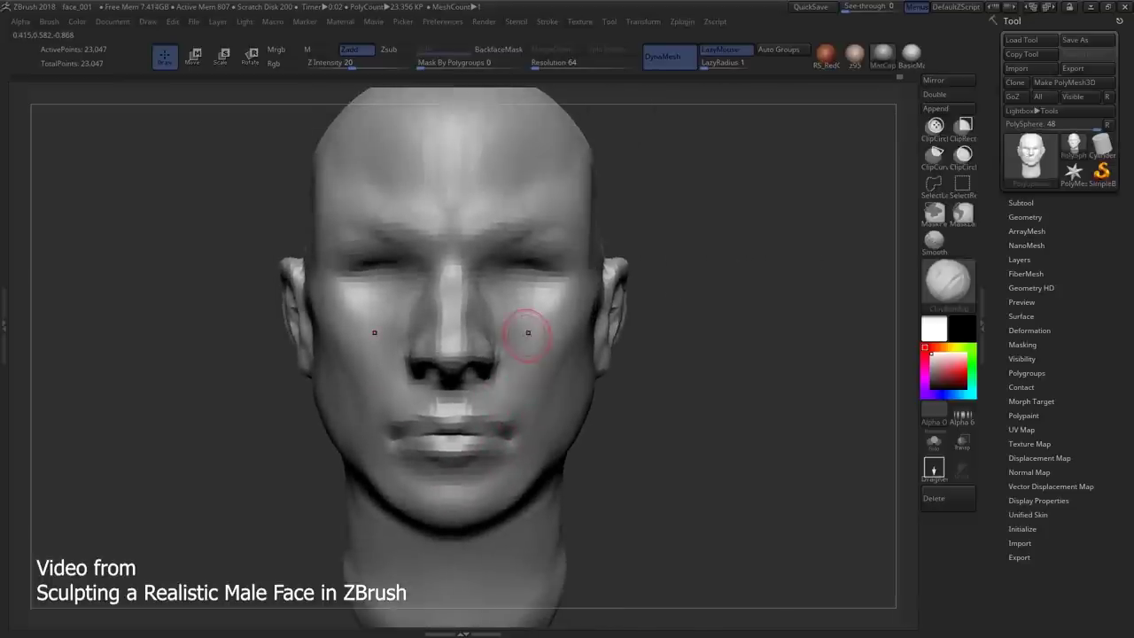
mouse_move(403, 310)
ctrl+right_down()
mouse_move(460, 440)
mouse_move(540, 383)
mouse_move(673, 398)
mouse_move(554, 424)
ctrl+right_up()
- Reshape the upper lip and the mouth corners with the Move Topological brush
key(b)
key(m)
key(t)
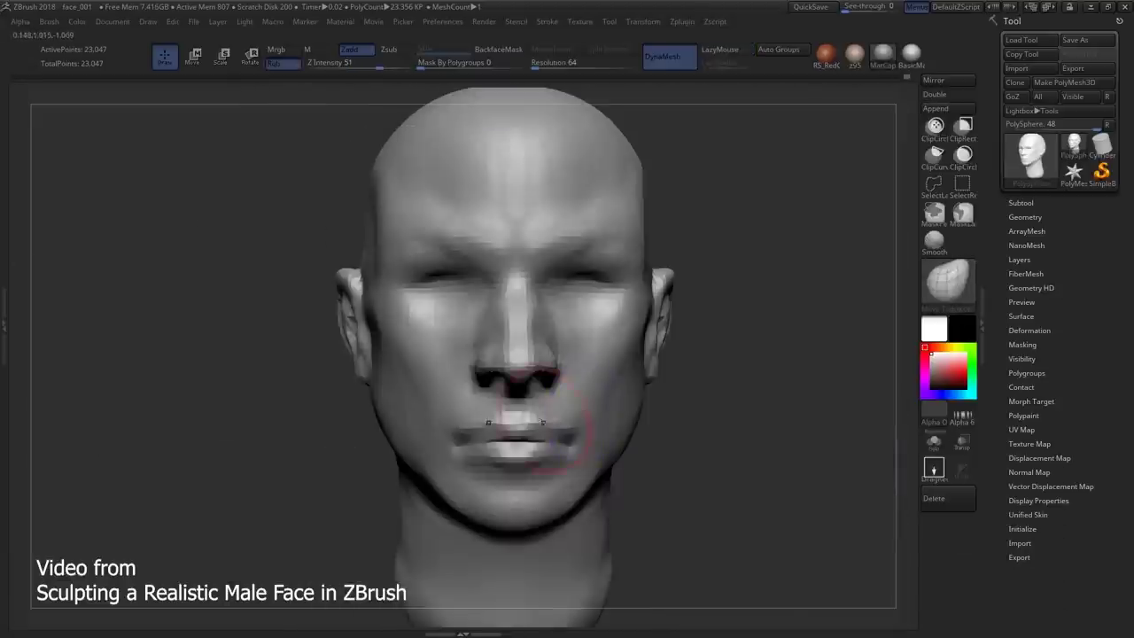
mouse_move(556, 426)
mouse_down()
mouse_move(587, 413)
mouse_move(575, 418)
mouse_up()
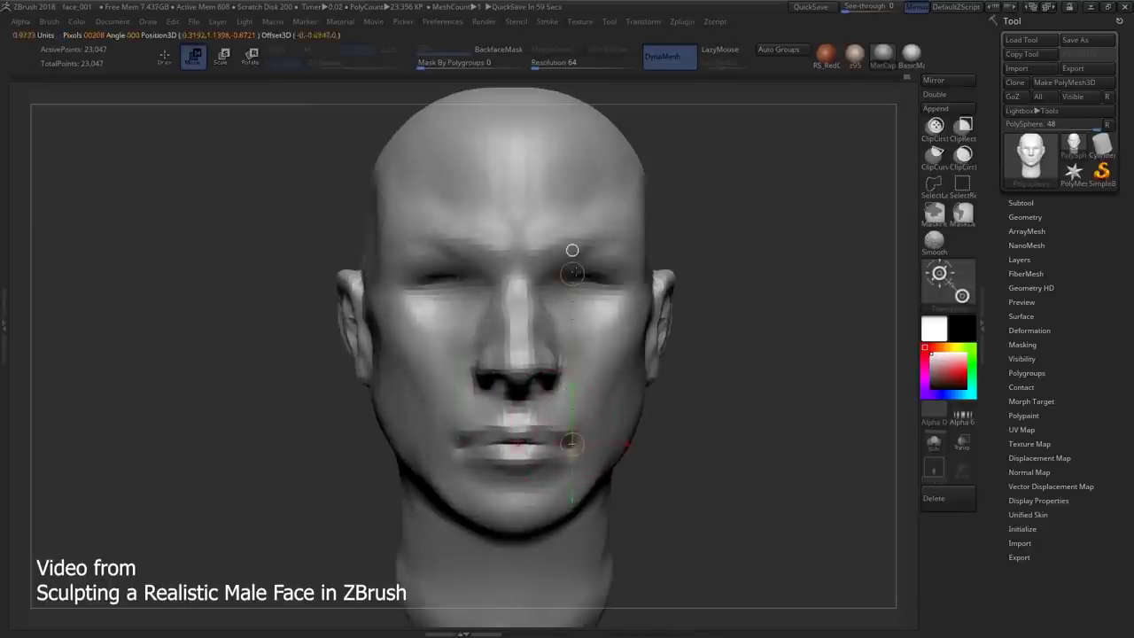
mouse_move(577, 405)
right_down()
mouse_move(563, 365)
mouse_move(545, 460)
mouse_move(563, 408)
mouse_move(570, 416)
right_up()
- Add volume between nose and upper lip with ClayBuildup and adjust the lip contour with Move Topological
key(b)
key(c)
key(b)
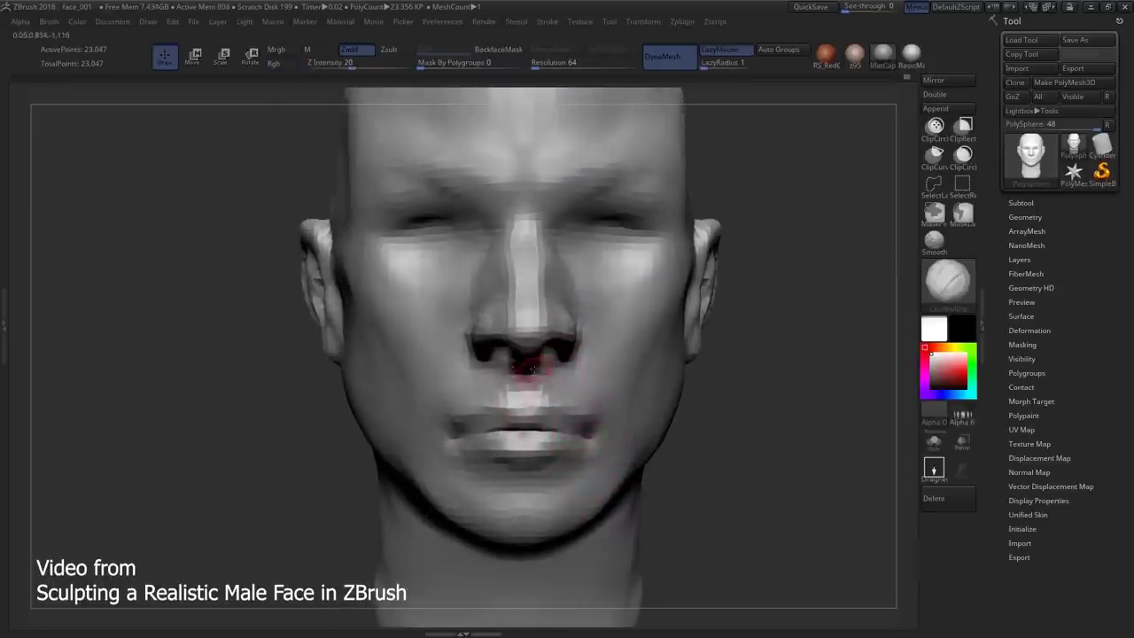
key(b)
key(m)
key(t)
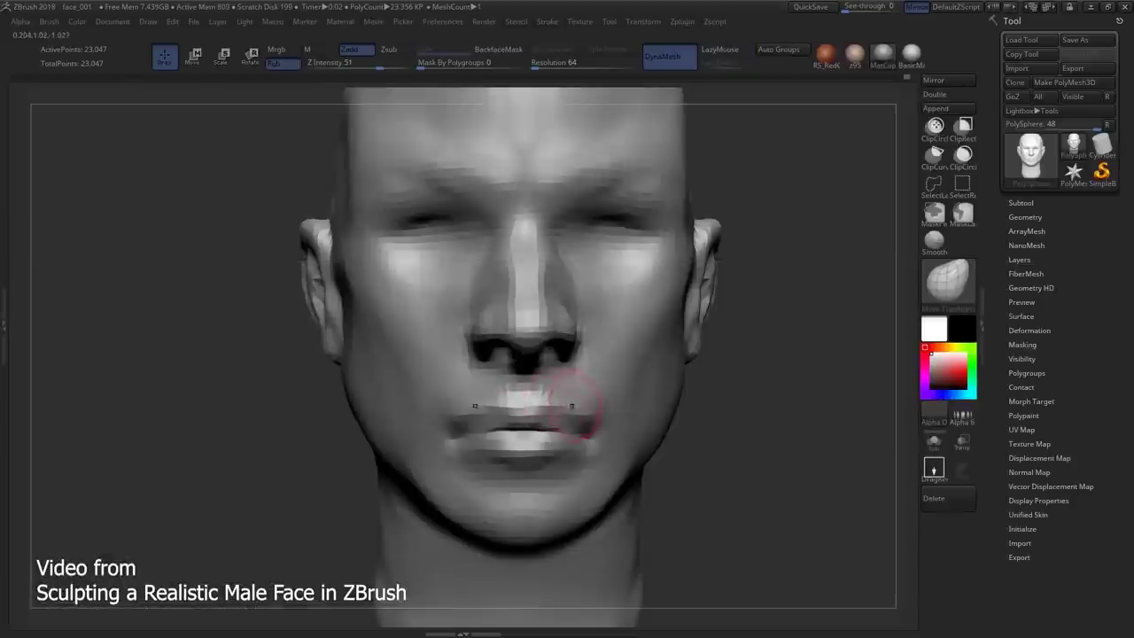
mouse_move(592, 450)
right_down()
mouse_move(544, 431)
mouse_move(539, 396)
mouse_move(551, 469)
mouse_move(506, 425)
mouse_move(478, 425)
mouse_move(630, 453)
mouse_move(547, 450)
mouse_move(570, 435)
mouse_move(531, 434)
mouse_move(556, 431)
mouse_move(517, 461)
mouse_move(536, 436)
mouse_move(571, 425)
mouse_move(467, 458)
mouse_move(478, 440)
mouse_move(469, 460)
right_up()
- Fill out the lips and define the lower lip's edge with the ClayBuildup and Standard brushes
key(b)
key(c)
key(b)
key(b)
key(s)
key(t)
key(b)
key(c)
key(b)
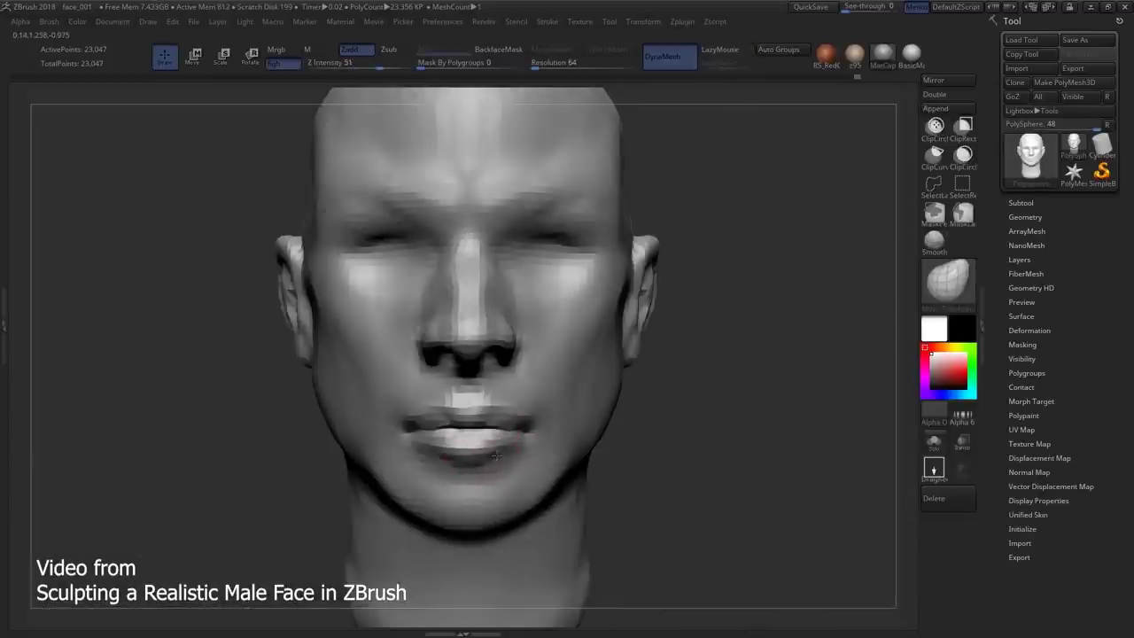
- Refine the forms around the mouth with the ClayBuildup brush
key(b)
key(c)
key(b)
mouse_move(483, 228)
right_down()
mouse_move(416, 239)
mouse_move(451, 237)
right_up()
mouse_move(557, 413)
right_down()
mouse_move(510, 377)
mouse_move(561, 392)
mouse_move(527, 401)
mouse_move(542, 392)
mouse_move(552, 405)
mouse_move(519, 392)
mouse_move(531, 487)
mouse_move(584, 389)
mouse_move(478, 389)
mouse_move(530, 395)
mouse_move(535, 409)
mouse_move(648, 331)
right_up()
- Adjust the shape of the neck from the side with the Move Topological brush
key(b)
key(m)
key(t)
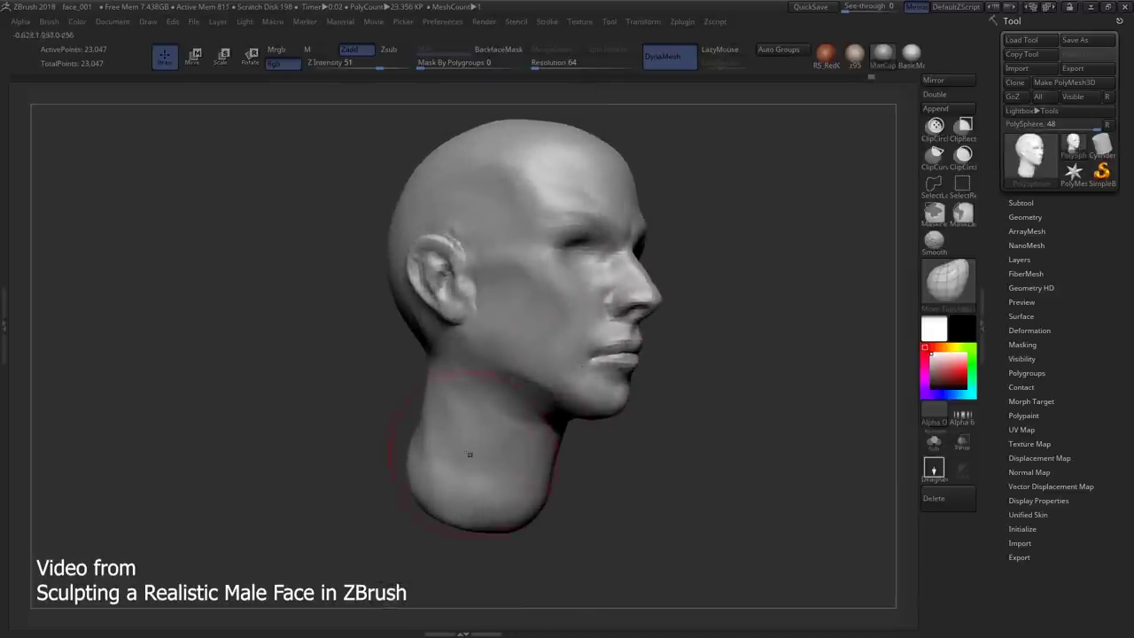
right_drag(454, 428, 683, 375)
- Build up the cheek beside the mouth corner with the ClayBuildup brush
key(b)
key(c)
key(b)
ctrl+right_drag(632, 283, 628, 379)
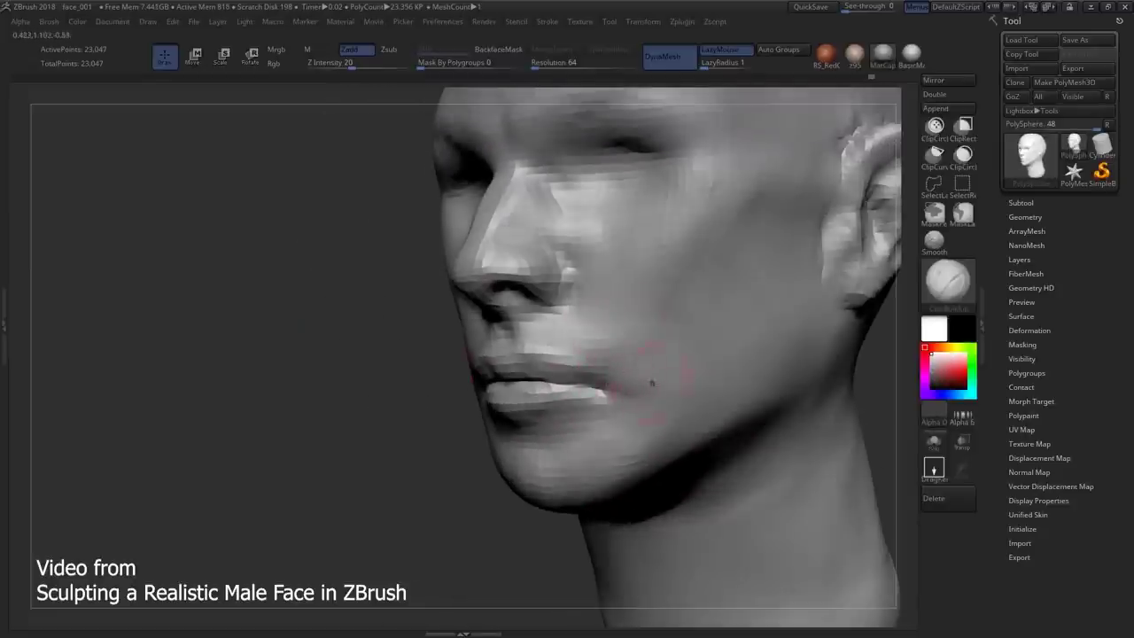
mouse_move(635, 351)
right_down()
mouse_move(567, 405)
mouse_move(613, 354)
right_up()
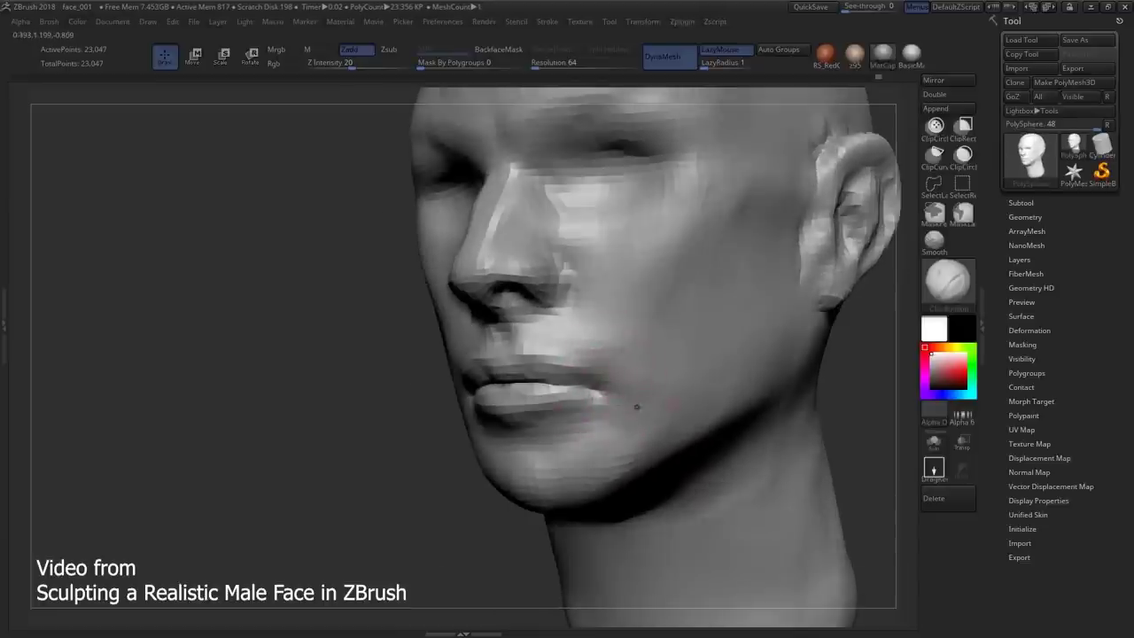
right_drag(620, 431, 540, 377)
- Build up the centre of the chin below the lower lip with the ClayBuildup brush
key(v)
right_drag(514, 475, 549, 425)
ctrl+right_drag(567, 365, 389, 437)
key(b)
key(c)
key(b)
mouse_move(566, 427)
ctrl+right_down()
mouse_move(519, 400)
mouse_move(521, 448)
mouse_move(514, 434)
mouse_move(545, 398)
ctrl+right_up()
- Adjust the position of the mouth corners with the Move Topological brush
key(b)
key(m)
key(t)
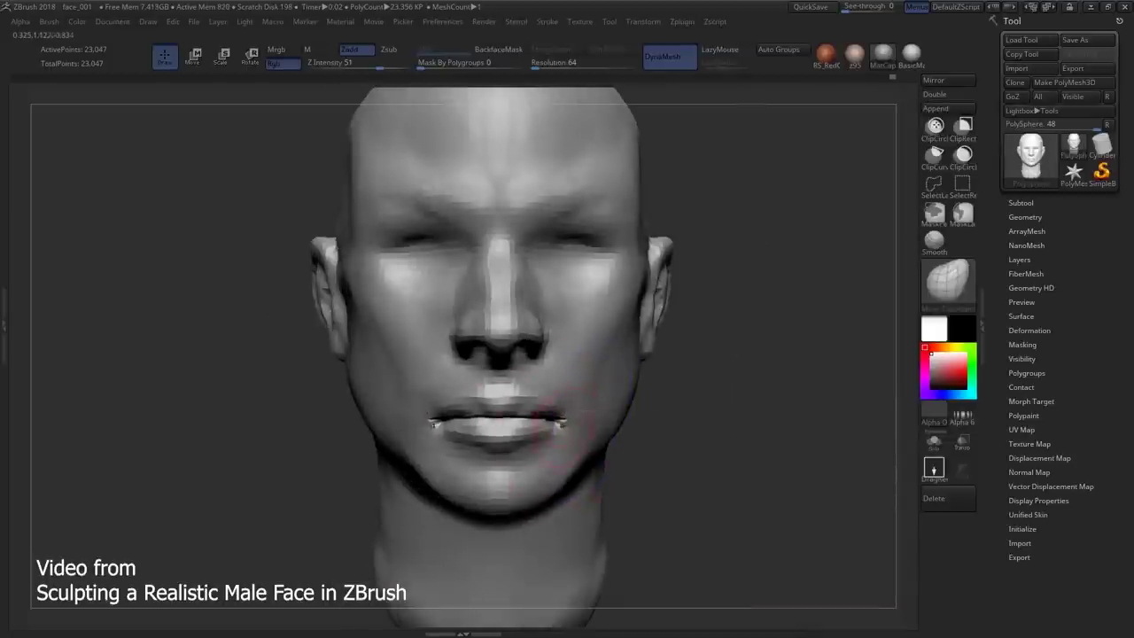
mouse_move(570, 422)
right_down()
mouse_move(543, 405)
mouse_move(594, 375)
mouse_move(540, 416)
mouse_move(561, 379)
right_up()
mouse_move(576, 423)
ctrl+right_down()
mouse_move(456, 398)
mouse_move(520, 379)
mouse_move(481, 418)
mouse_move(478, 456)
mouse_move(505, 469)
ctrl+right_up()
- Deepen the mouth line and sharpen its corners with the DamStandard brush
key(b)
key(d)
key(s)
mouse_move(561, 430)
right_down()
mouse_move(514, 430)
mouse_move(632, 440)
mouse_move(661, 464)
mouse_move(640, 441)
mouse_move(655, 427)
mouse_move(582, 468)
mouse_move(562, 387)
mouse_move(590, 354)
mouse_move(532, 301)
mouse_move(529, 329)
mouse_move(473, 296)
mouse_move(572, 338)
right_up()
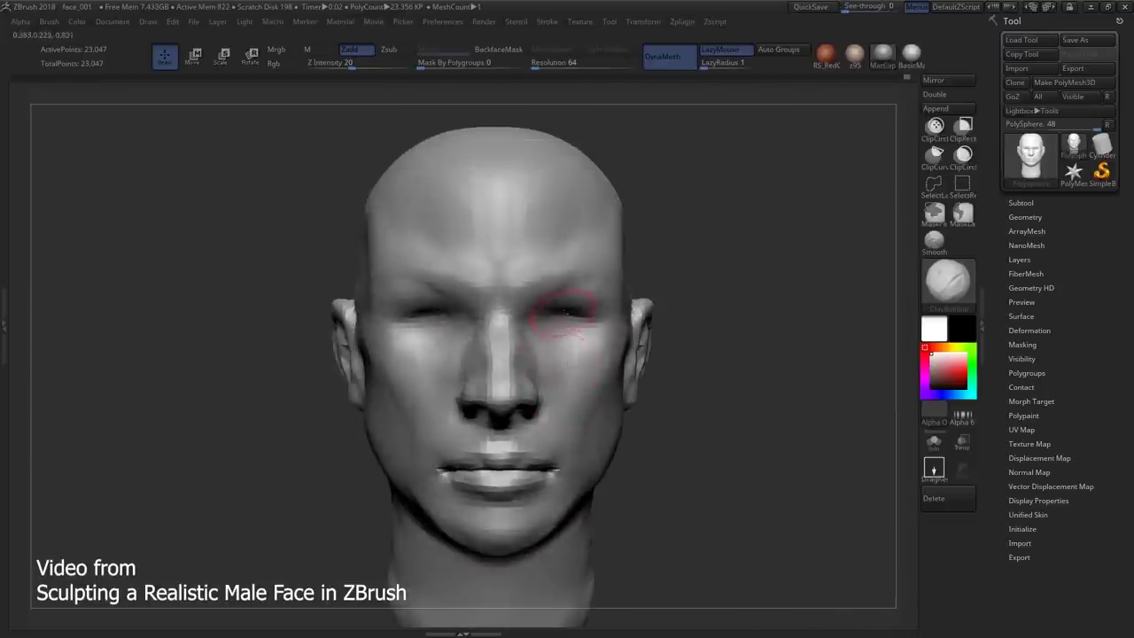
key(b)
key(d)
key(s)
mouse_move(561, 384)
right_down()
mouse_move(523, 386)
mouse_move(544, 365)
right_up()
- Reshape the cheek area beside the nose with the Move and Move Topological brushes
key(b)
key(m)
key(v)
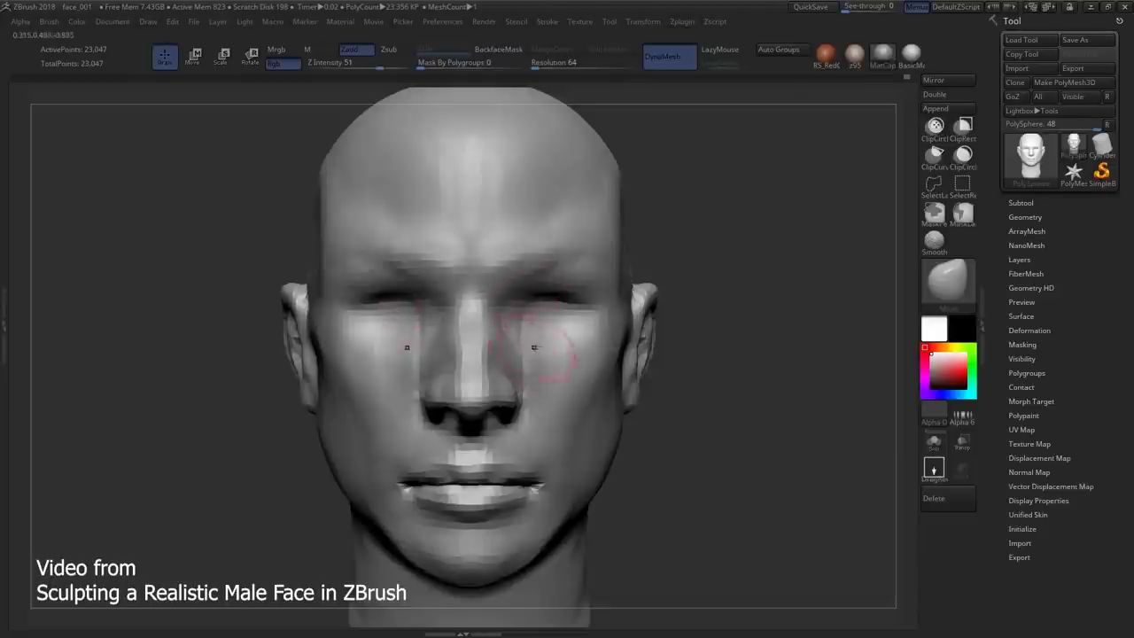
mouse_move(537, 372)
right_down()
mouse_move(496, 398)
mouse_move(520, 401)
right_up()
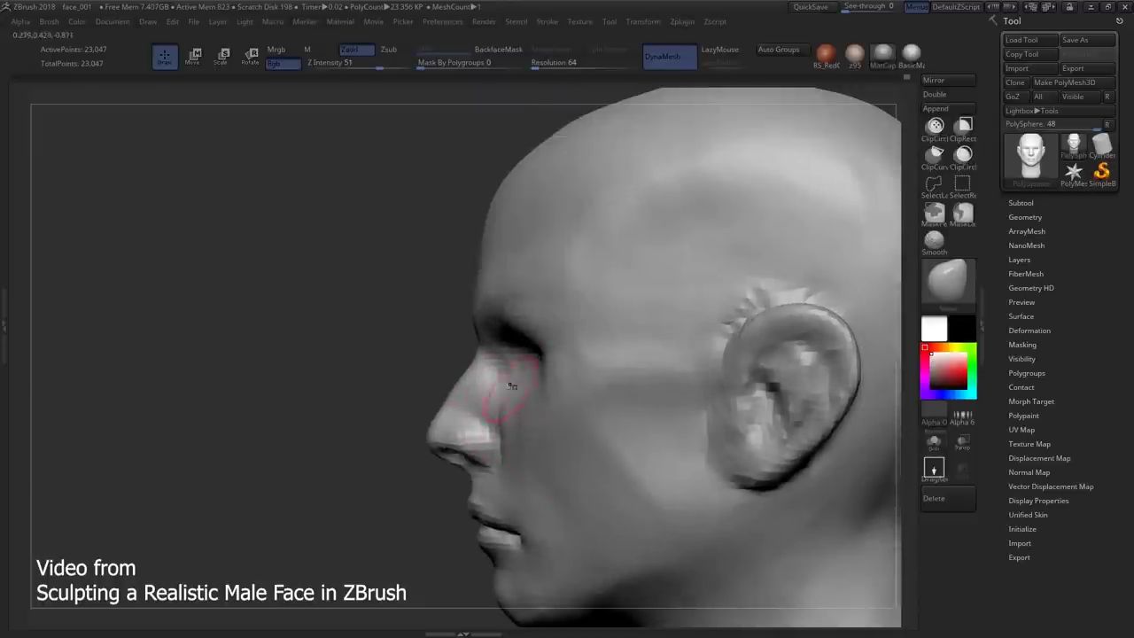
key(b)
key(m)
key(t)
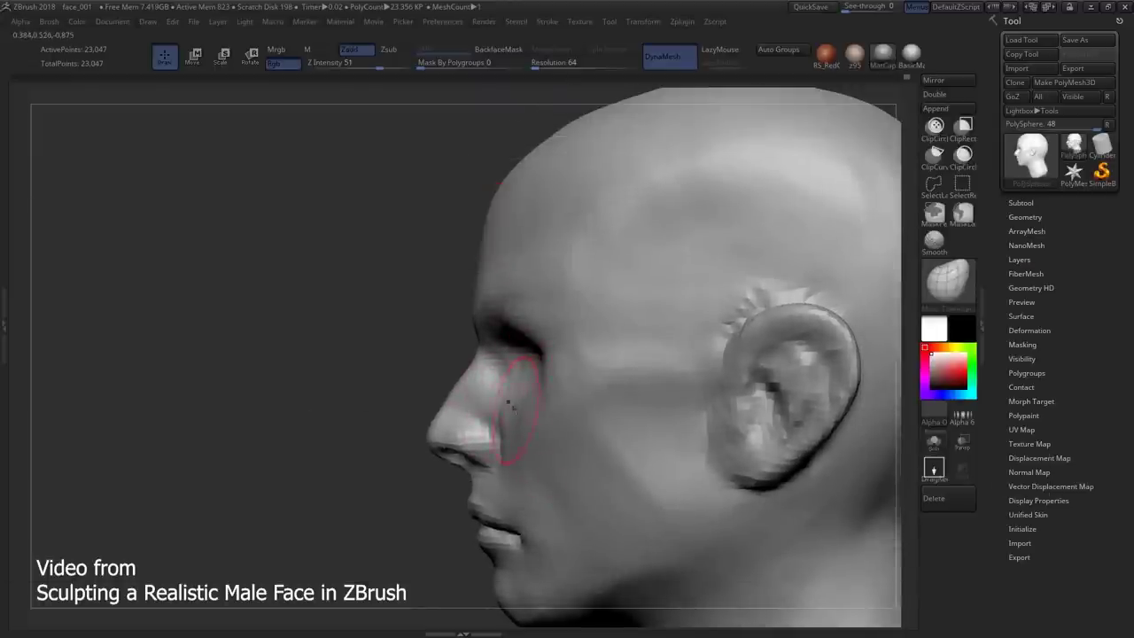
mouse_move(503, 379)
shift+right_down()
mouse_move(550, 386)
mouse_move(562, 319)
mouse_move(590, 277)
mouse_move(587, 301)
mouse_move(653, 304)
mouse_move(531, 292)
mouse_move(611, 293)
mouse_move(526, 316)
mouse_move(541, 276)
shift+right_up()
- Build up the brow and lower forehead with the ClayBuildup brush
key(b)
key(c)
key(b)
right_drag(628, 260, 532, 173)
mouse_move(505, 280)
right_down()
mouse_move(519, 307)
mouse_move(473, 336)
mouse_move(478, 301)
mouse_move(460, 279)
right_up()
- Reshape the forehead and top of the skull in profile with an enlarged Move Topological brush
key(b)
key(m)
key(t)
key(s)
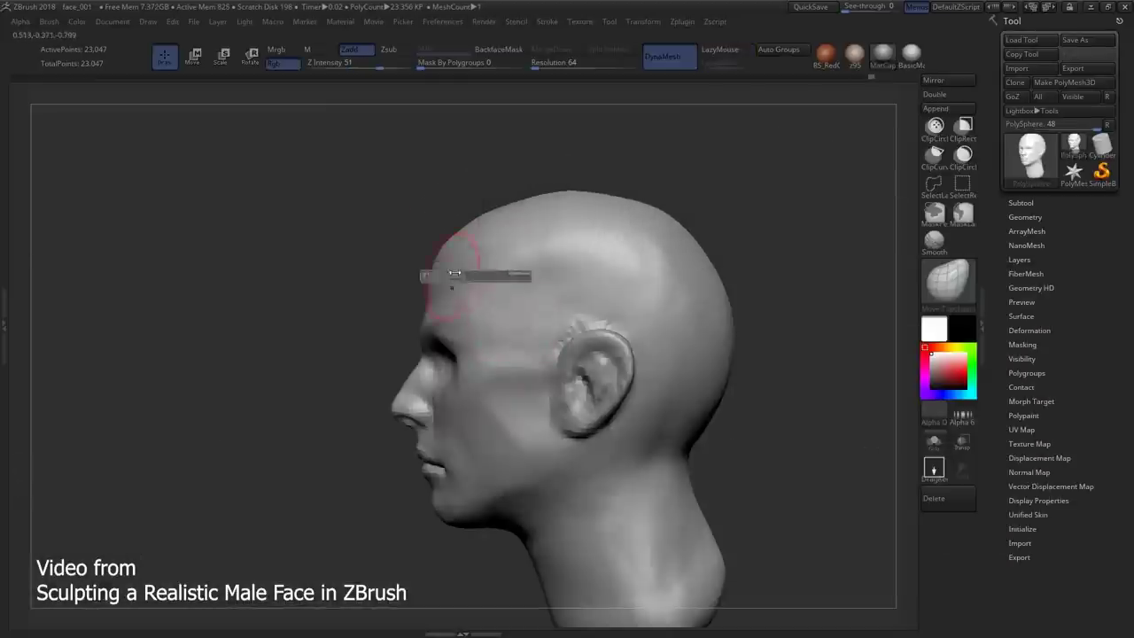
drag(454, 273, 485, 274)
mouse_move(486, 274)
right_down()
mouse_move(518, 285)
mouse_move(488, 216)
right_up()
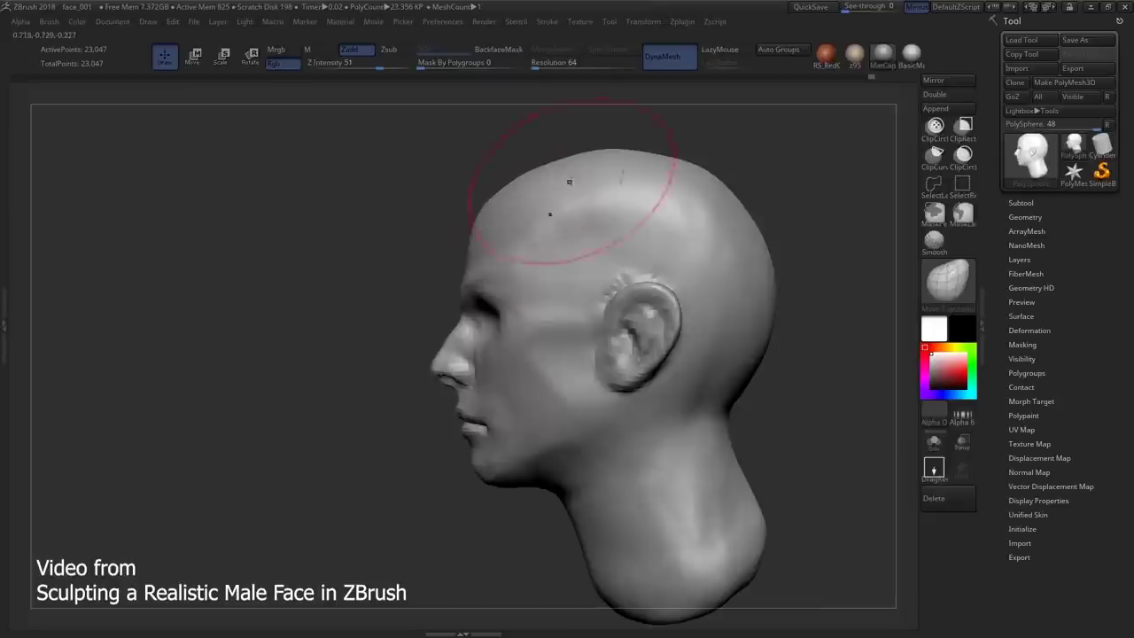
mouse_move(568, 182)
right_down()
mouse_move(506, 236)
mouse_move(473, 242)
mouse_move(461, 320)
mouse_move(496, 266)
mouse_move(569, 240)
mouse_move(532, 124)
mouse_move(733, 82)
right_up()
right_drag(811, 156, 682, 211)
right_drag(534, 292, 524, 297)
- Add volume to the middle of the forehead with the ClayBuildup brush
key(b)
key(c)
key(b)
right_drag(564, 218, 505, 346)
- Adjust the face with the Move brush and save the project as face_002
key(b)
key(m)
key(v)
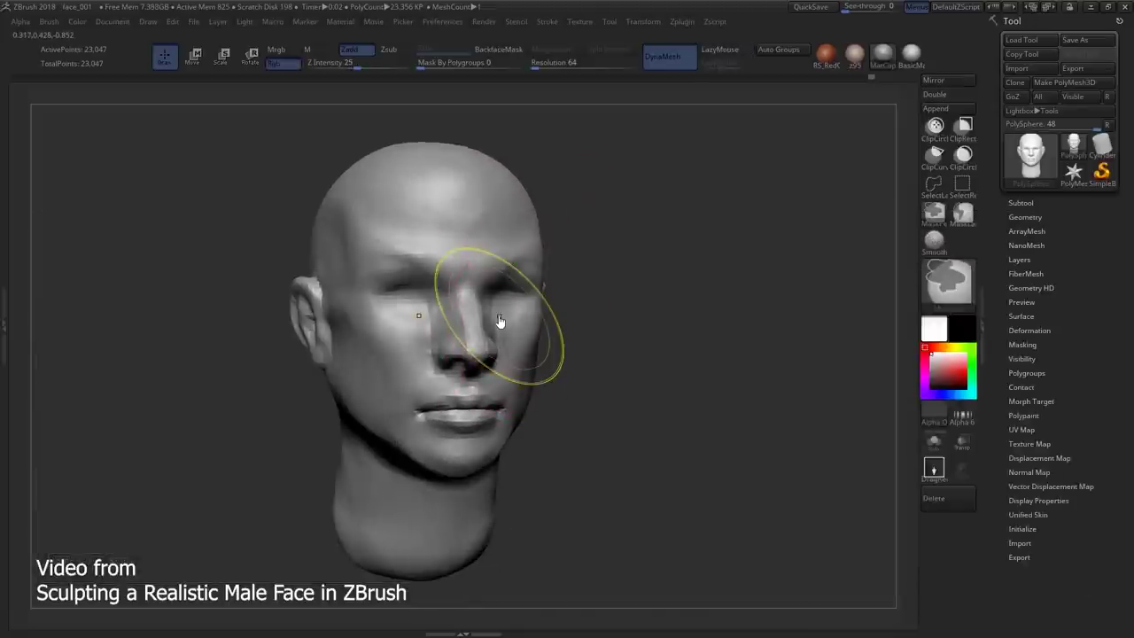
key(ctrl+s)
- Refine the brow and cheek areas around the eyes with the ClayBuildup and Move Topological brushes
key(b)
key(c)
key(b)
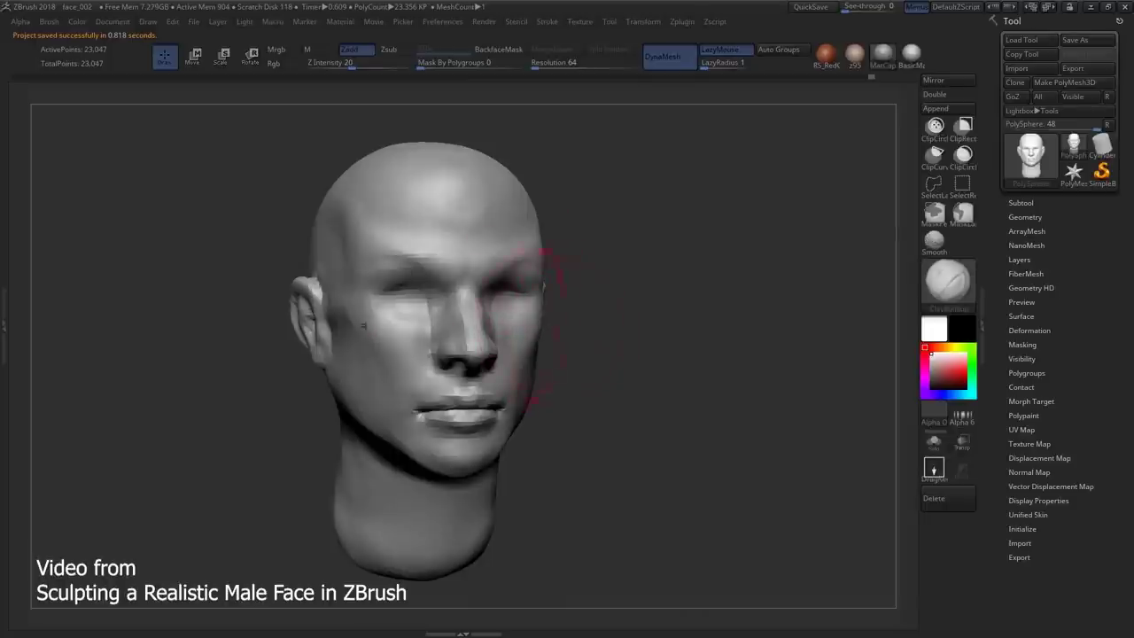
shift+right_drag(544, 328, 519, 278)
key(b)
key(m)
key(t)
mouse_move(468, 203)
ctrl+right_down()
mouse_move(520, 286)
mouse_move(518, 301)
mouse_move(562, 295)
mouse_move(532, 379)
mouse_move(478, 340)
mouse_move(513, 341)
mouse_move(585, 310)
mouse_move(538, 379)
mouse_move(589, 388)
mouse_move(505, 379)
mouse_move(542, 364)
mouse_move(482, 372)
ctrl+right_up()
- Form the nostril wings with ClayBuildup and adjust the nose shape with Move Topological
key(b)
key(c)
key(b)
key(b)
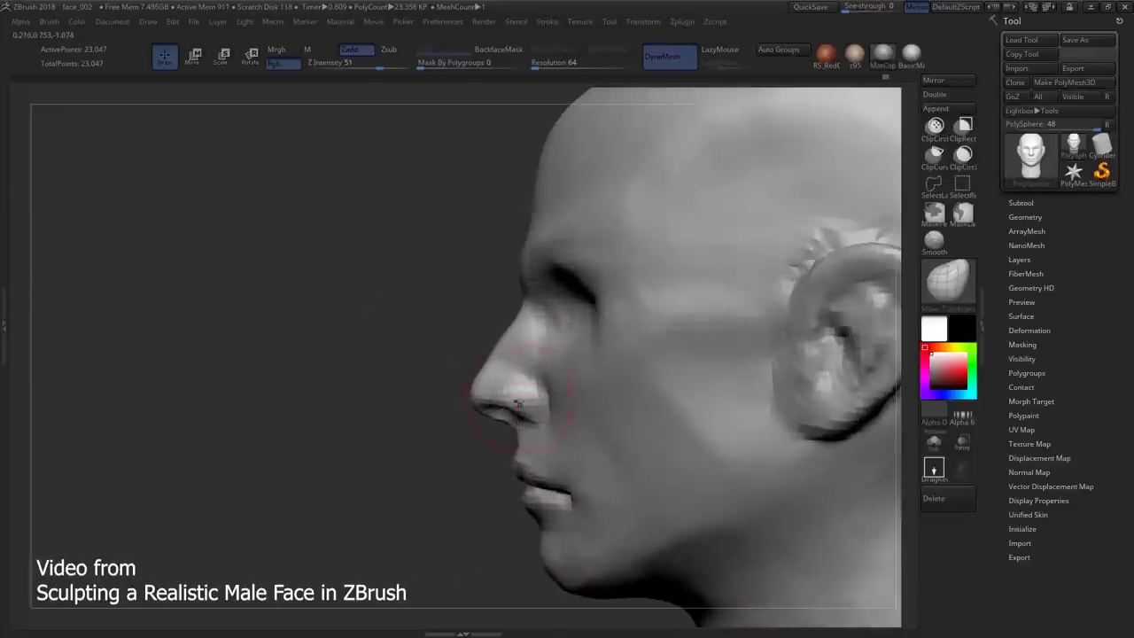
right_drag(518, 403, 487, 403)
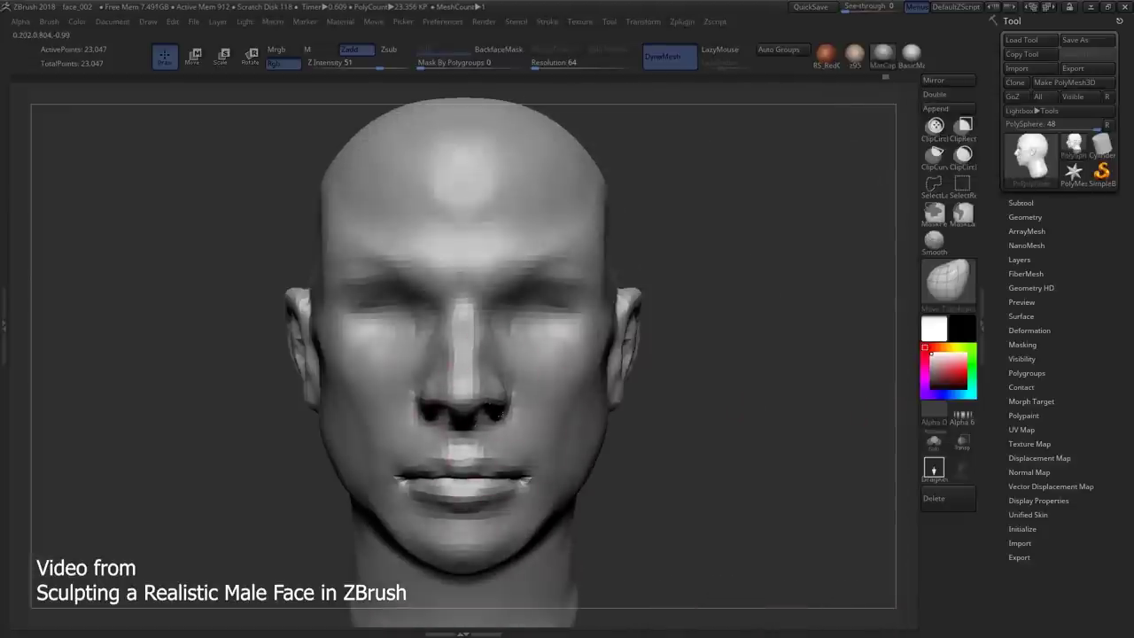
drag(452, 368, 512, 361)
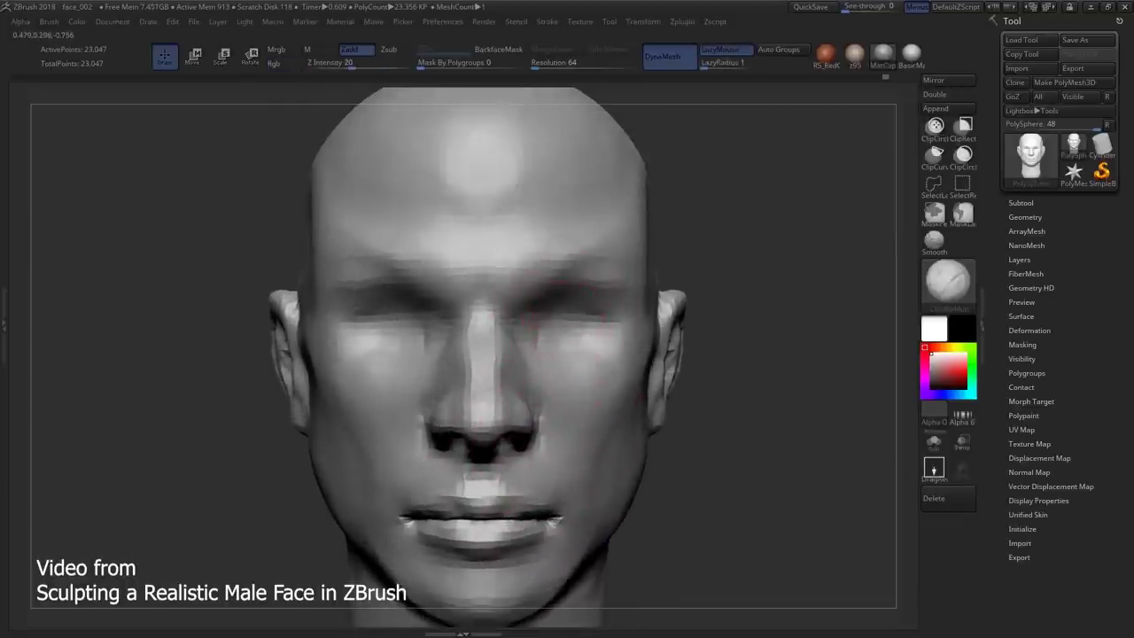
- Sculpt rounded eye forms inside both eye sockets with the ClayBuildup brush
mouse_move(780, 354)
mouse_down()
mouse_move(726, 354)
mouse_move(779, 354)
mouse_up()
drag(567, 328, 602, 327)
mouse_move(577, 330)
right_down()
mouse_move(496, 329)
mouse_move(575, 328)
mouse_move(496, 330)
mouse_move(522, 330)
mouse_move(496, 340)
mouse_move(575, 345)
mouse_move(480, 348)
mouse_move(527, 301)
mouse_move(481, 309)
mouse_move(519, 329)
mouse_move(569, 309)
mouse_move(589, 276)
mouse_move(605, 299)
mouse_move(585, 310)
mouse_move(581, 349)
right_up()
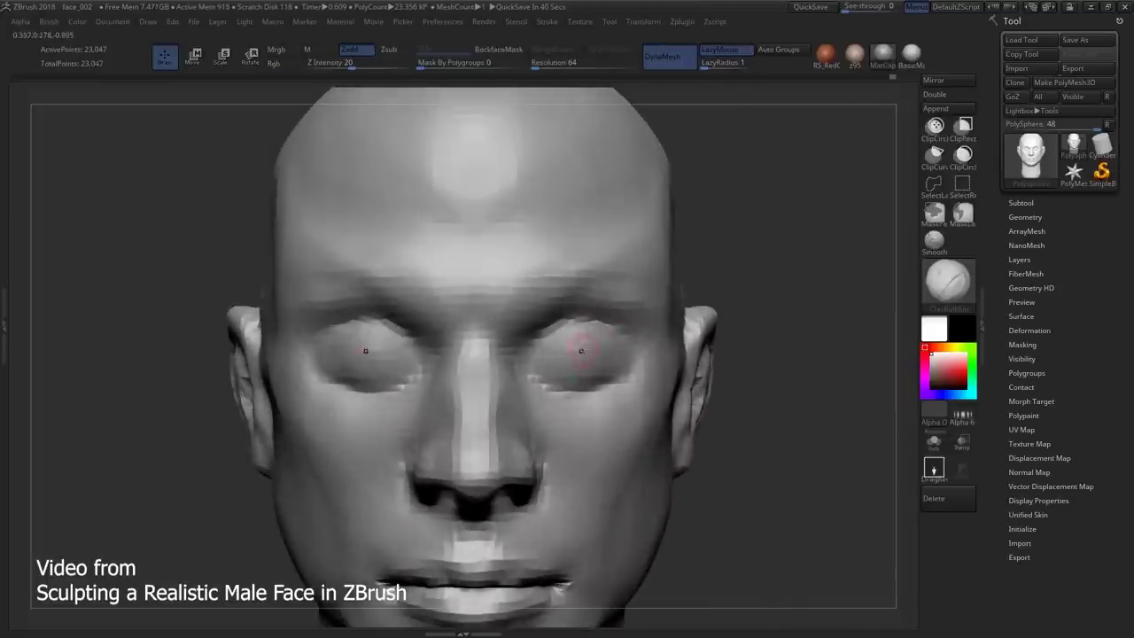
- Carve the upper eyelid creases with the DamStandard brush
key(b)
key(d)
key(s)
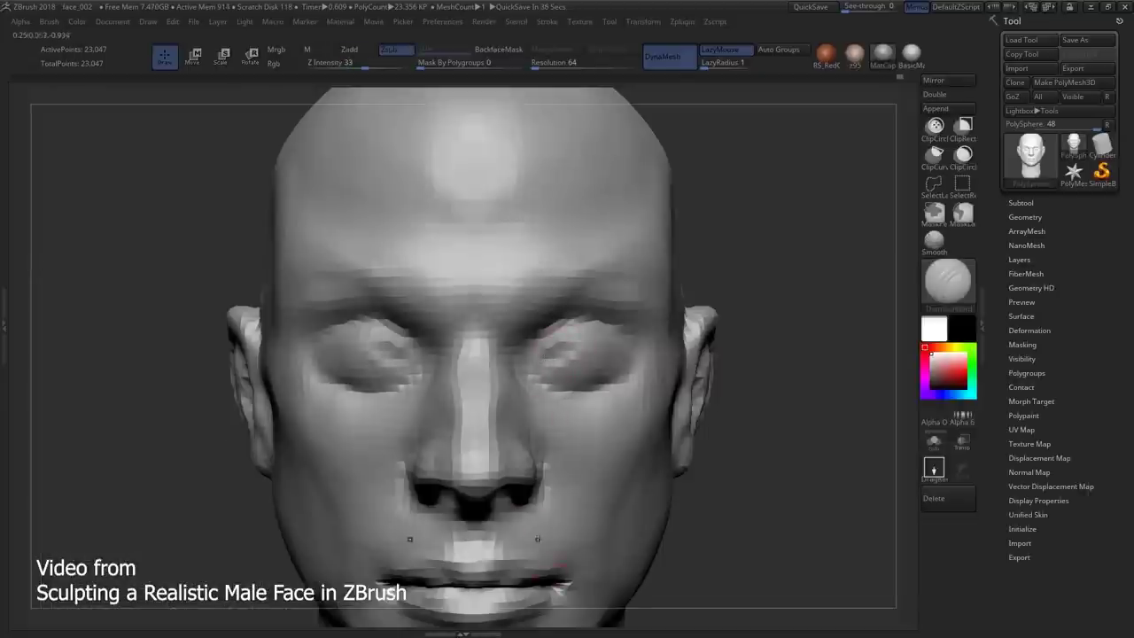
right_drag(536, 539, 520, 311)
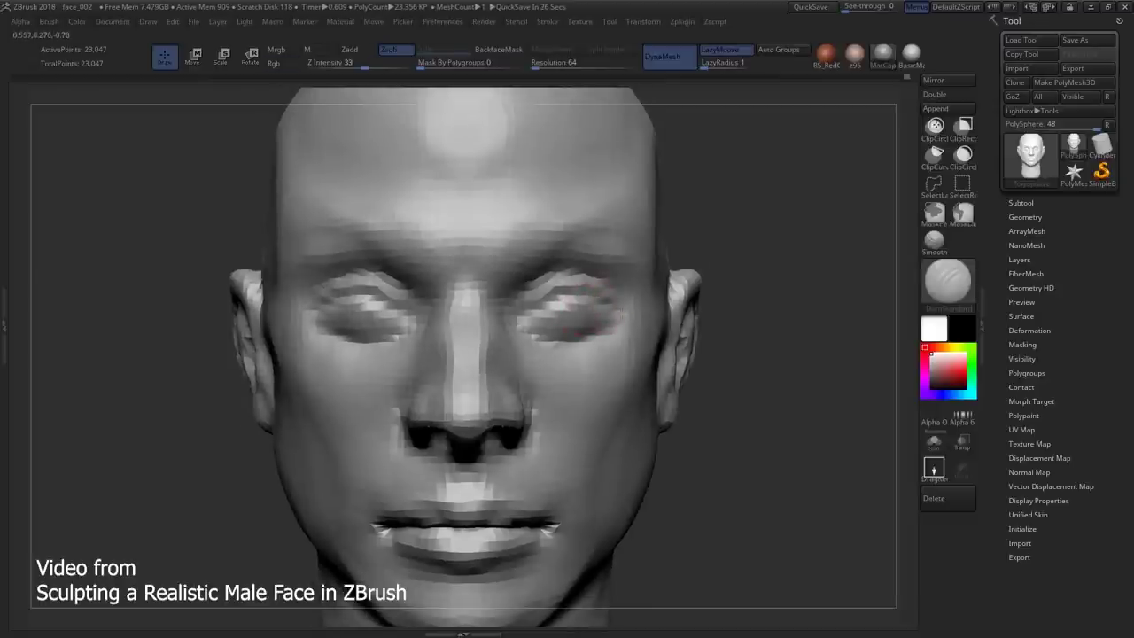
- Build up the lower eyelids and deepen the area beneath the upper lids with the ClayBuildup brush
key(b)
key(c)
key(b)
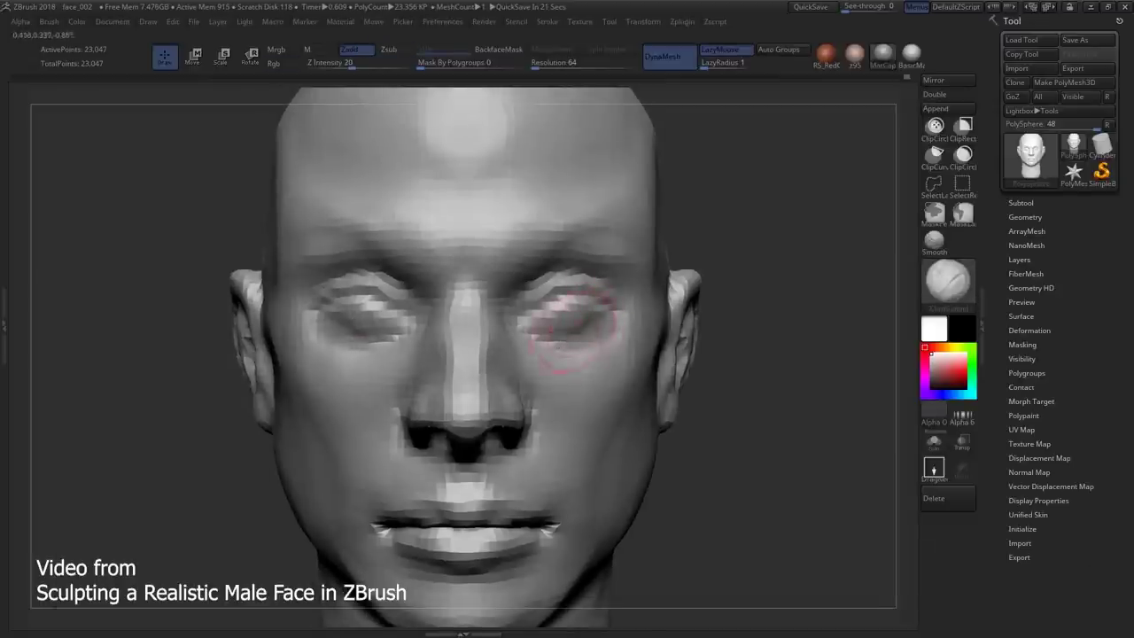
mouse_move(780, 354)
mouse_down()
mouse_move(638, 336)
mouse_move(531, 306)
mouse_up()
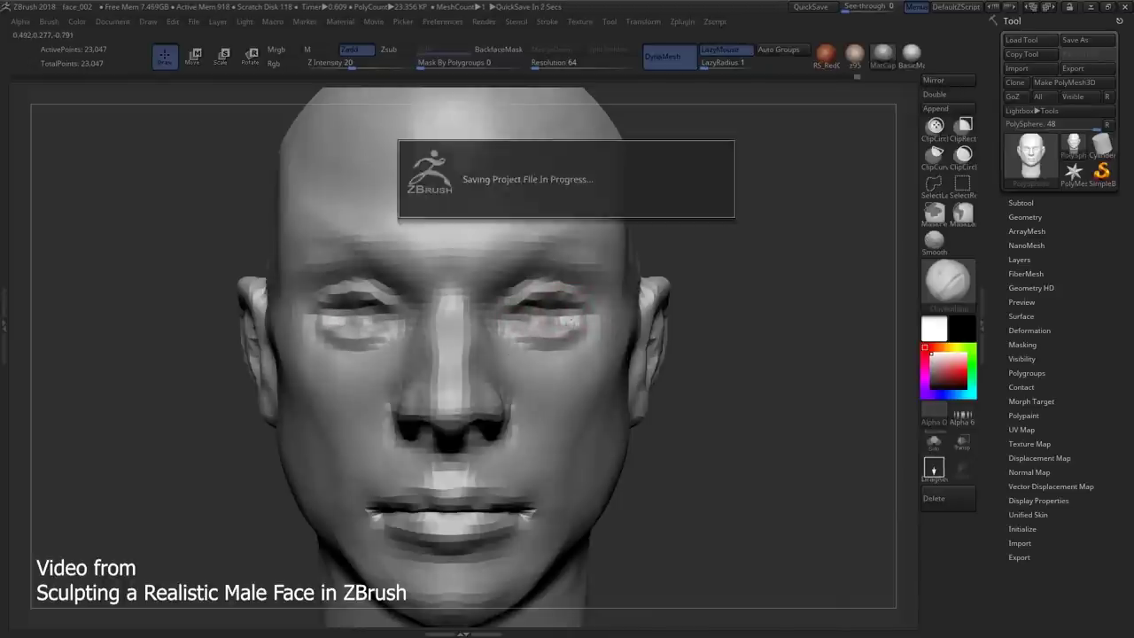
click(514, 309)
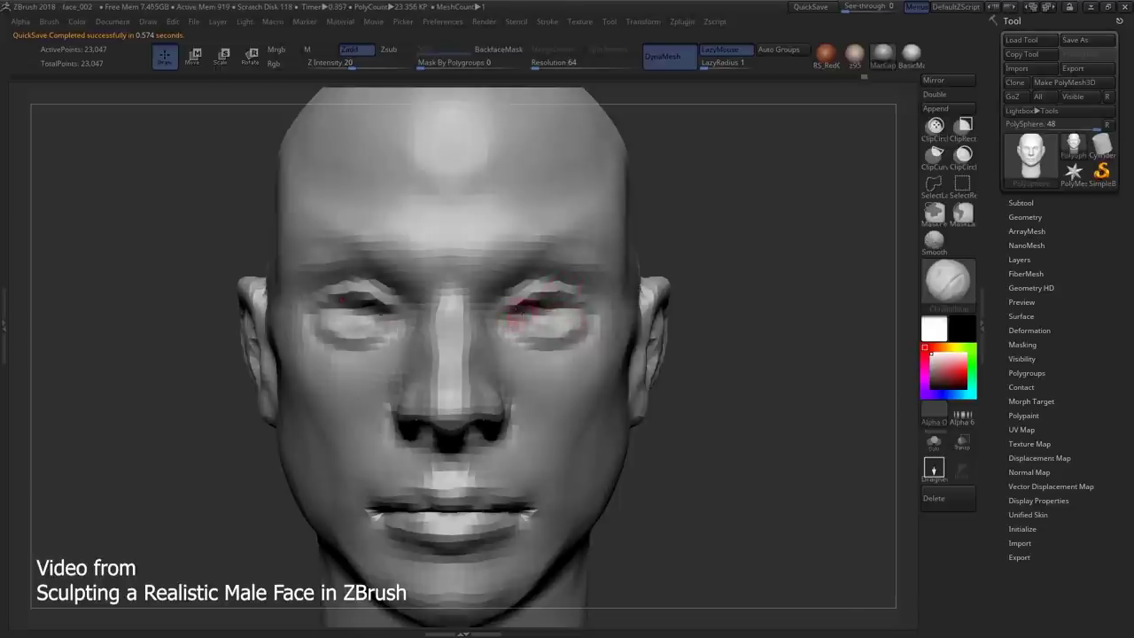
- Reshape the eyelids and surrounding area from side and front with the Move Topological brush
mouse_move(543, 343)
right_down()
mouse_move(310, 337)
mouse_move(561, 337)
mouse_move(537, 341)
mouse_move(337, 330)
mouse_move(588, 303)
mouse_move(584, 346)
mouse_move(595, 339)
mouse_move(531, 342)
mouse_move(592, 354)
mouse_move(590, 322)
mouse_move(576, 321)
mouse_move(580, 379)
mouse_move(587, 316)
right_up()
key(b)
key(m)
key(t)
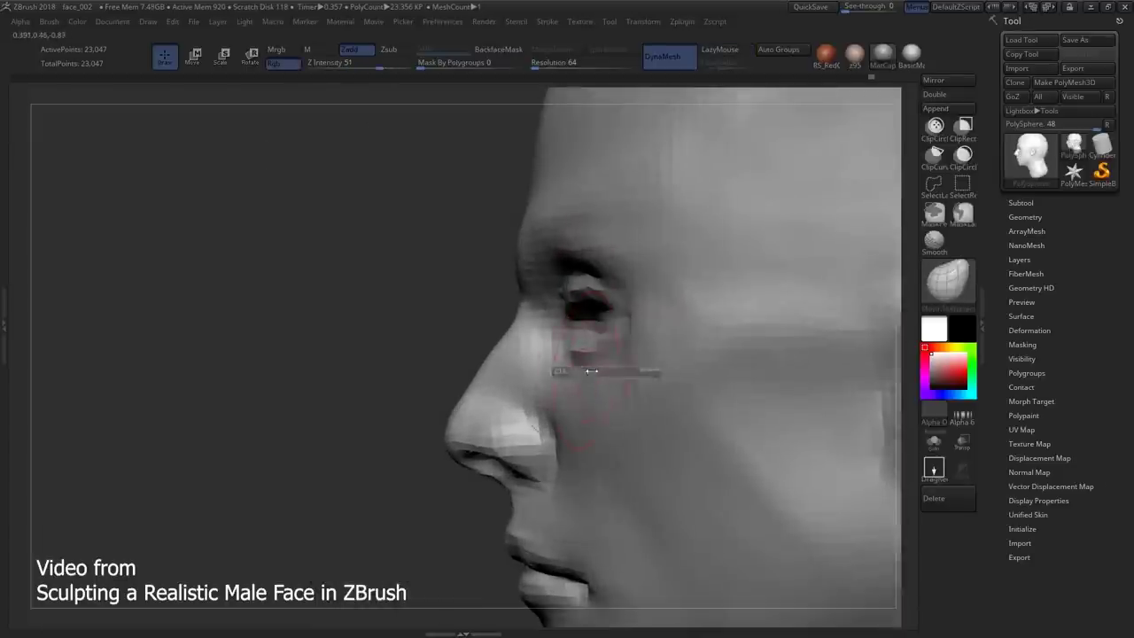
right_drag(587, 380, 540, 307)
mouse_move(634, 366)
right_down()
mouse_move(594, 354)
mouse_move(581, 412)
mouse_move(602, 390)
mouse_move(646, 380)
mouse_move(614, 399)
mouse_move(368, 388)
right_up()
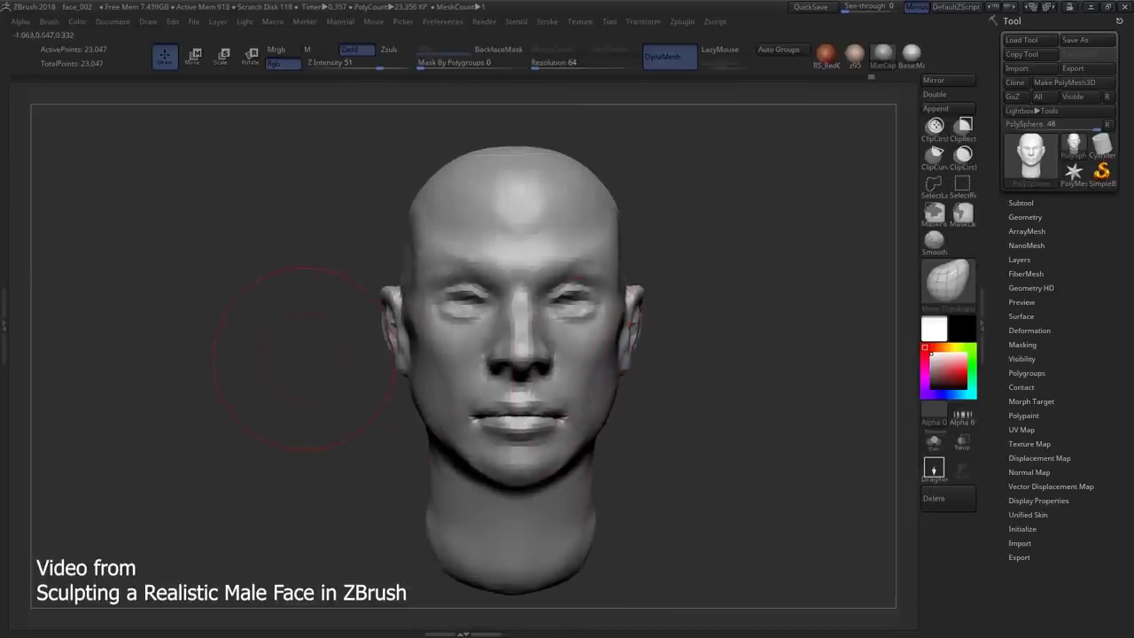
mouse_move(630, 399)
right_down()
mouse_move(587, 481)
mouse_move(631, 394)
mouse_move(639, 317)
mouse_move(598, 350)
mouse_move(597, 376)
mouse_move(615, 378)
mouse_move(630, 352)
mouse_move(630, 398)
mouse_move(613, 418)
mouse_move(646, 413)
mouse_move(645, 240)
mouse_move(625, 253)
mouse_move(595, 386)
mouse_move(585, 354)
mouse_move(567, 380)
mouse_move(549, 329)
mouse_move(573, 439)
mouse_move(554, 405)
mouse_move(546, 410)
right_up()
key(s)
- Refine the upper and lower eyelid rims with the ClayBuildup brush
key(b)
key(c)
key(b)
drag(547, 403, 562, 406)
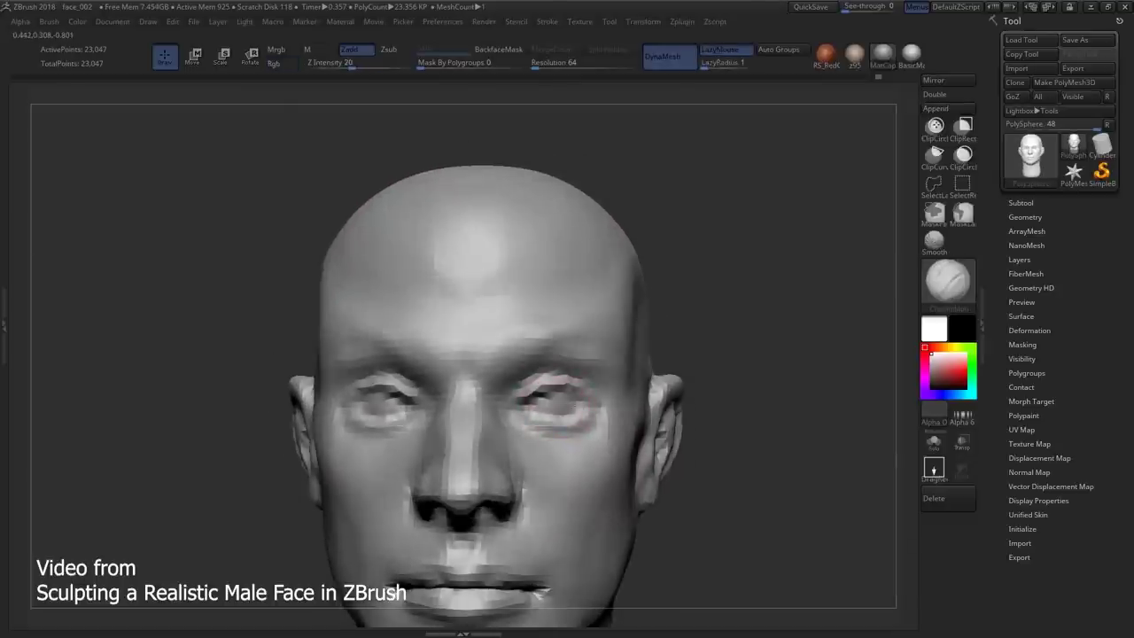
- Sharpen the eyelid creases with the DamStandard brush
mouse_move(542, 592)
right_down()
mouse_move(574, 410)
mouse_move(539, 375)
mouse_move(566, 364)
mouse_move(549, 405)
mouse_move(538, 348)
mouse_move(566, 372)
mouse_move(549, 329)
mouse_move(574, 587)
right_up()
key(b)
key(d)
key(s)
key(s)
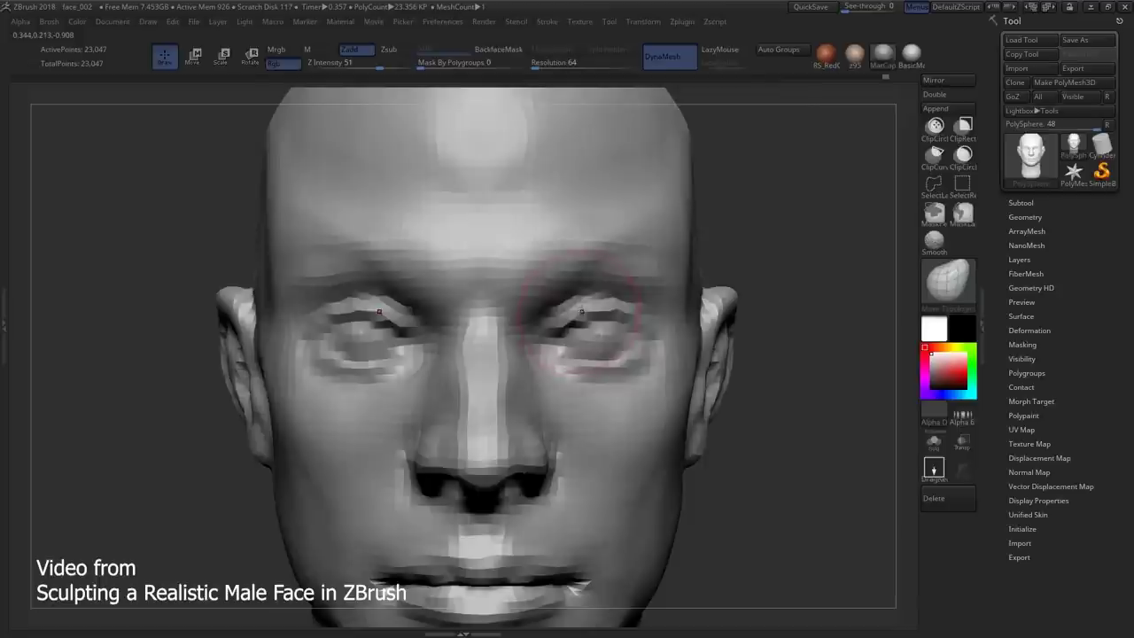
- Reshape the eyelids and outer eye corners from the front and side with the Move Topological brush
ctrl+right_drag(583, 324, 625, 291)
key(s)
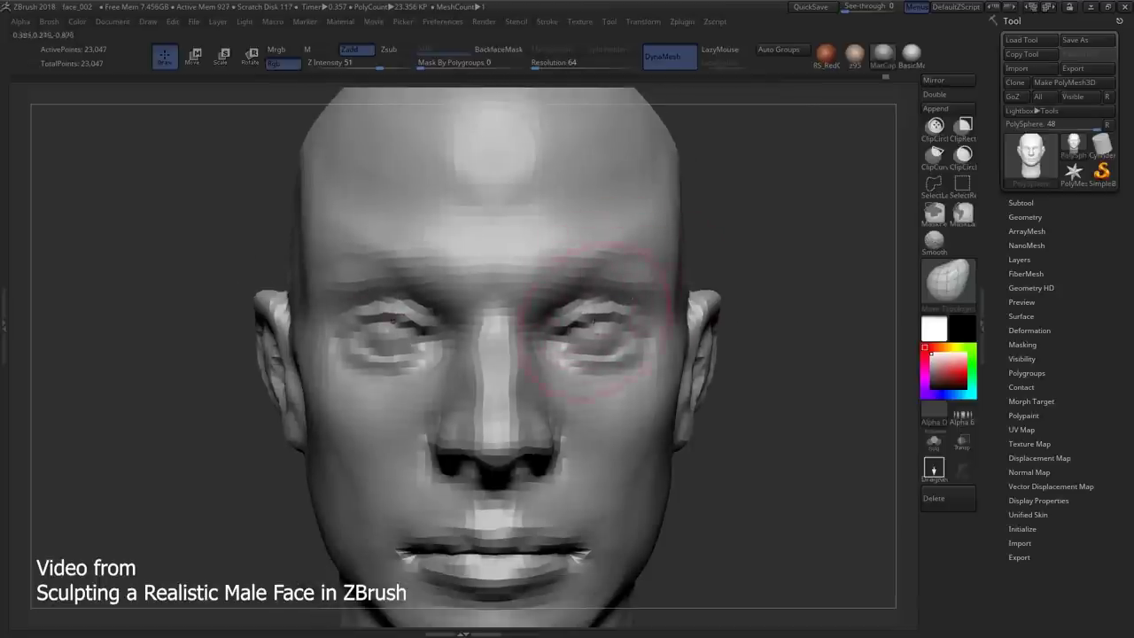
right_drag(591, 360, 549, 350)
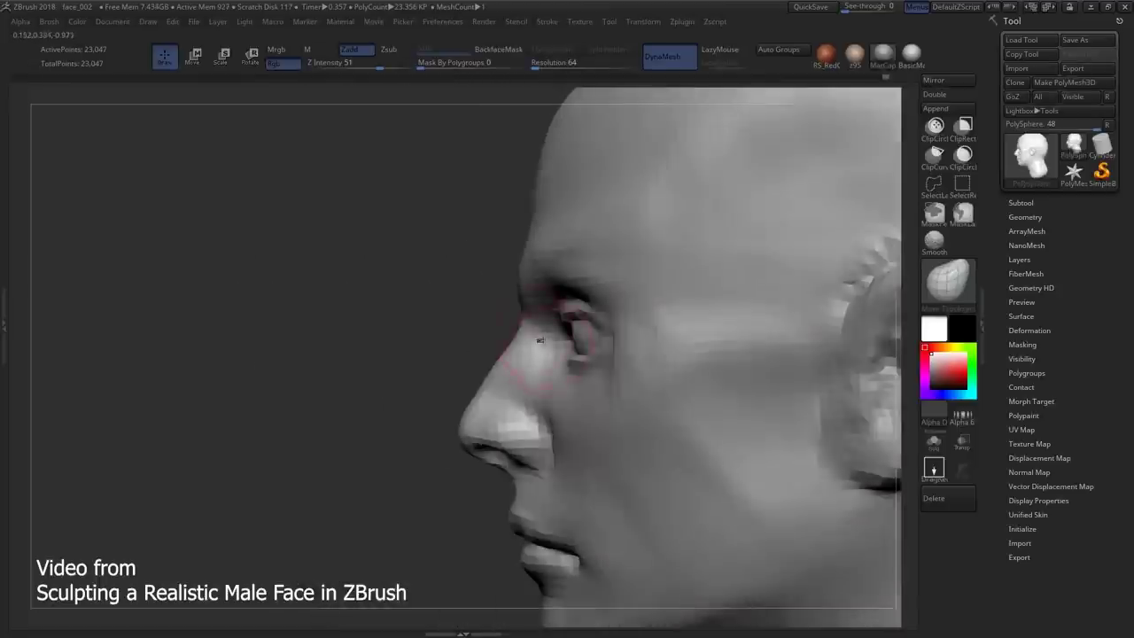
drag(585, 336, 607, 341)
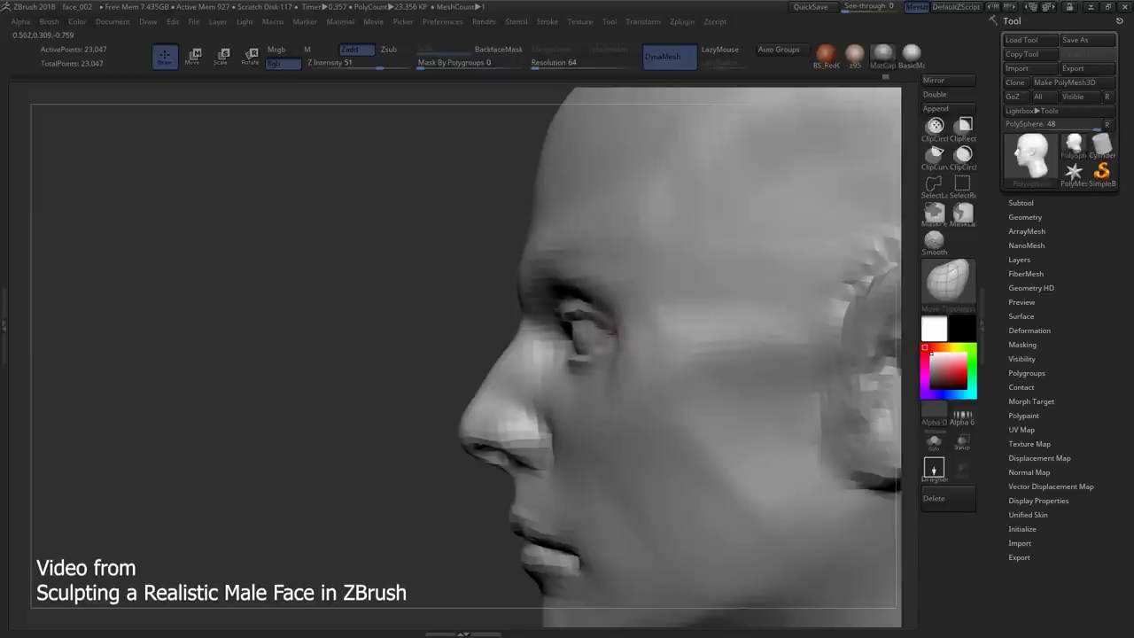
right_drag(571, 332, 567, 286)
mouse_move(631, 336)
alt+right_down()
mouse_move(519, 405)
mouse_move(540, 409)
mouse_move(570, 392)
mouse_move(584, 407)
mouse_move(620, 354)
alt+right_up()
key(s)
alt+right_drag(611, 297, 753, 371)
- Check the vertical alignment of the eye with the mouth corner in profile using a Transpose line
key(w)
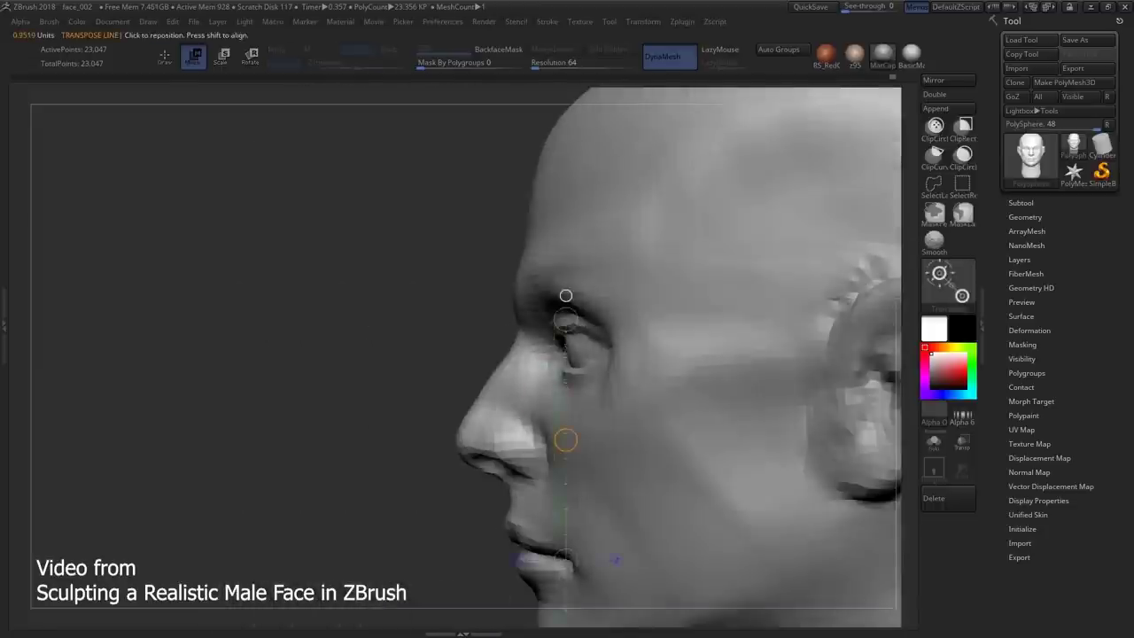
key(q)
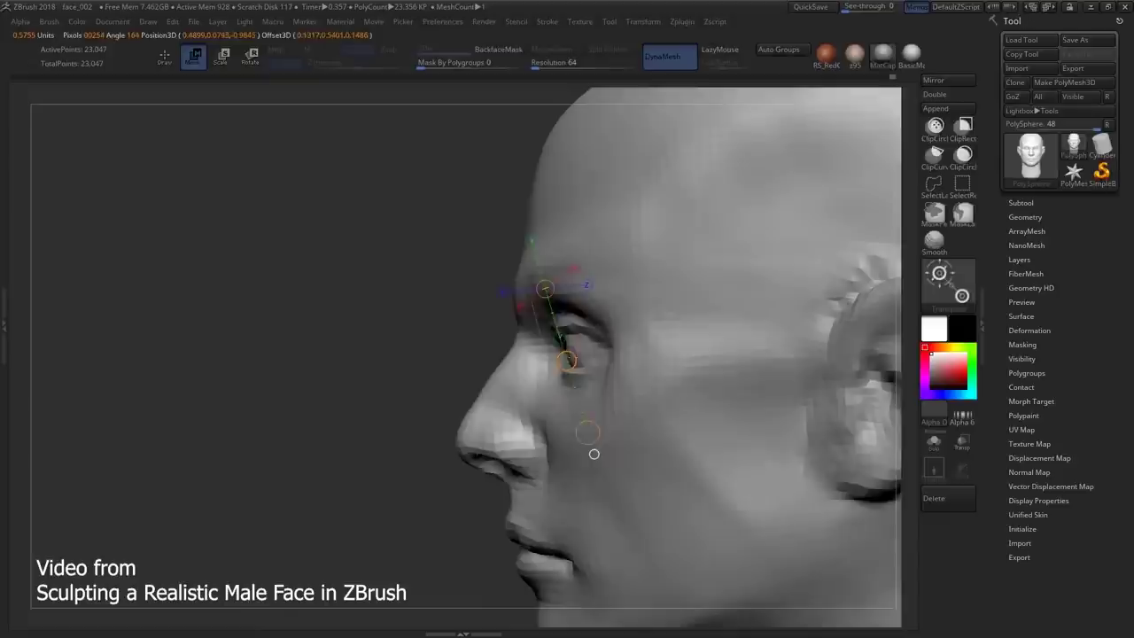
right_drag(592, 455, 580, 446)
- Adjust the eye depth and curvature from the side and from below with the Move Topological brush
key(b)
click(588, 351)
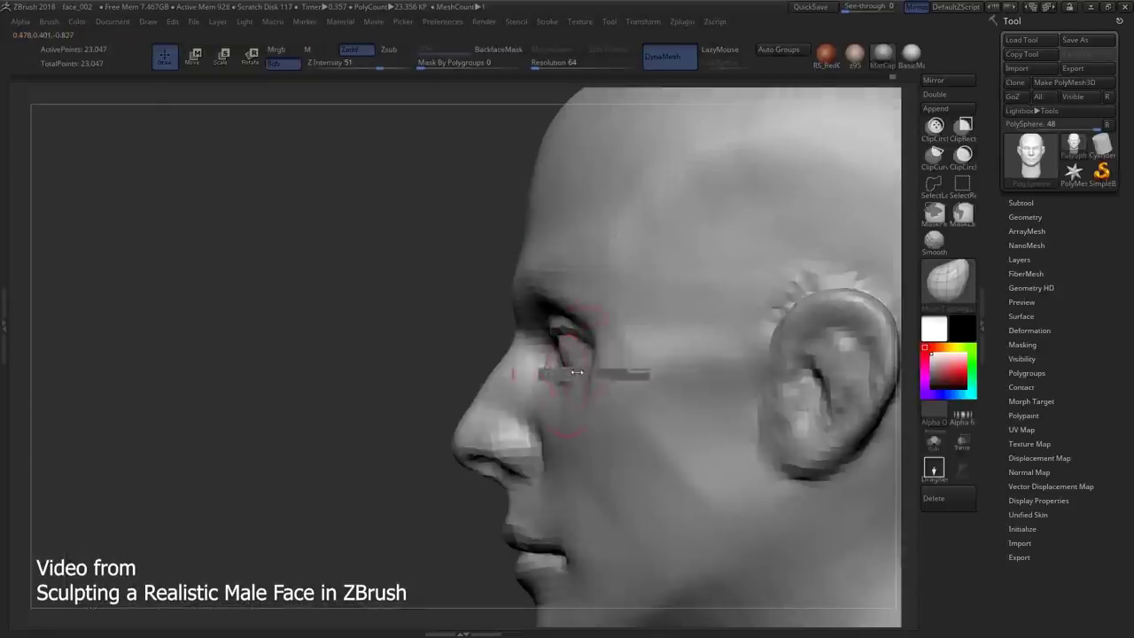
mouse_move(566, 380)
right_down()
mouse_move(599, 342)
mouse_move(567, 345)
mouse_move(569, 284)
right_up()
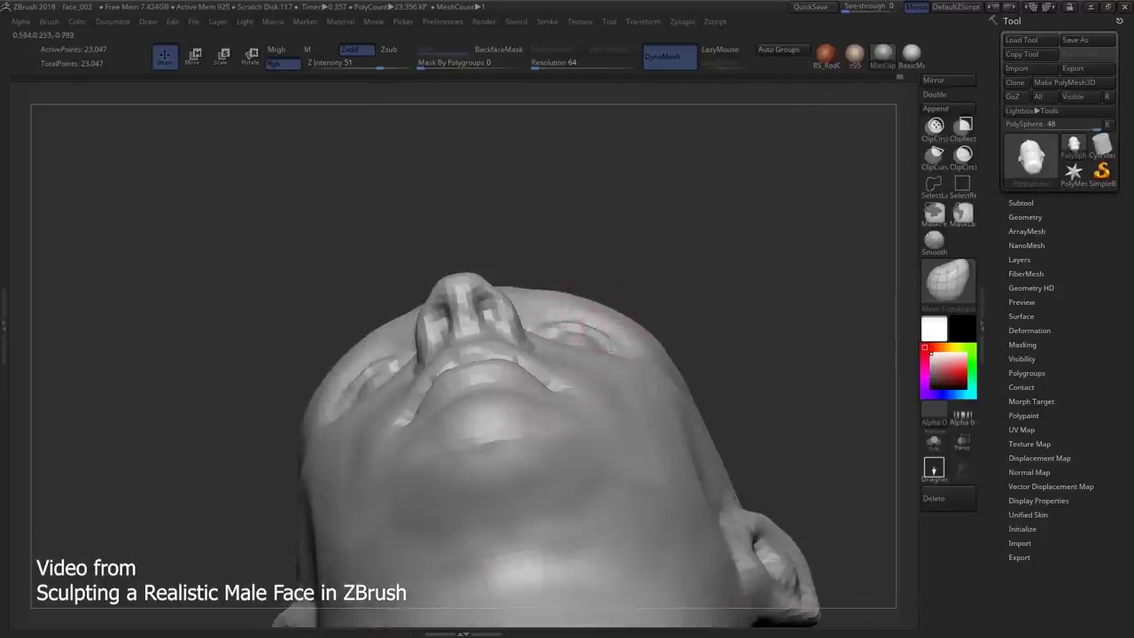
shift+right_drag(609, 351, 610, 408)
key(f)
mouse_move(563, 370)
right_down()
mouse_move(496, 354)
mouse_move(505, 347)
mouse_move(552, 375)
mouse_move(536, 324)
mouse_move(518, 323)
mouse_move(532, 354)
mouse_move(497, 347)
mouse_move(527, 352)
mouse_move(514, 354)
mouse_move(522, 434)
right_up()
mouse_move(522, 306)
right_down()
mouse_move(567, 319)
mouse_move(481, 366)
right_up()
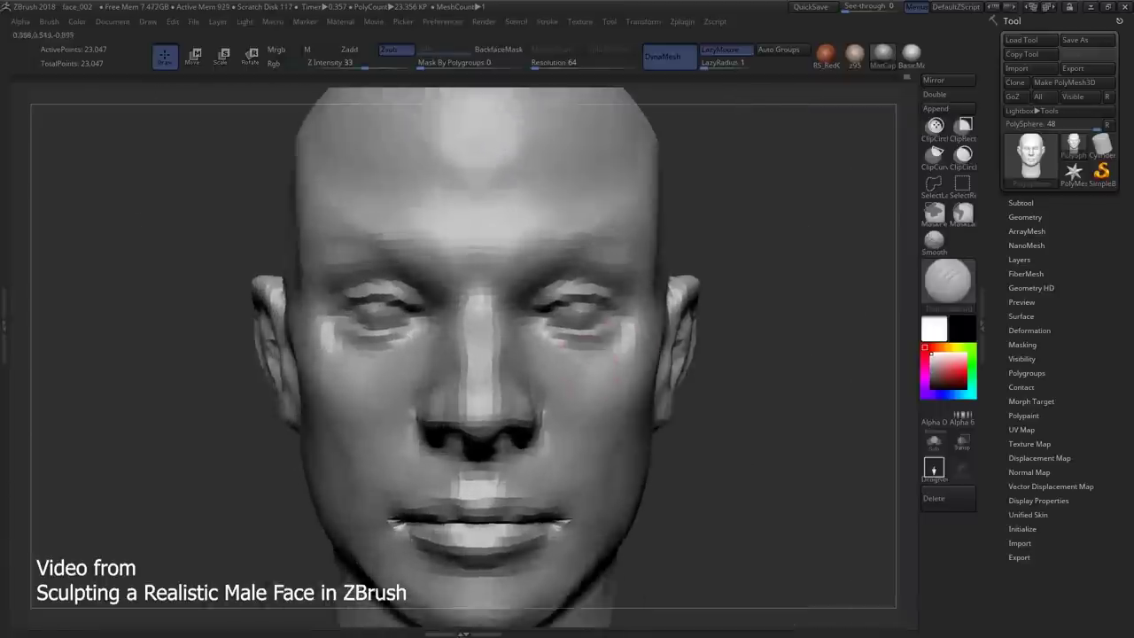
- Define the lower eyelids with the DamStandard brush and reshape the nose from below with the Move Topological brush
mouse_move(624, 292)
ctrl+right_down()
mouse_move(625, 222)
mouse_move(627, 262)
mouse_move(685, 280)
mouse_move(589, 281)
ctrl+right_up()
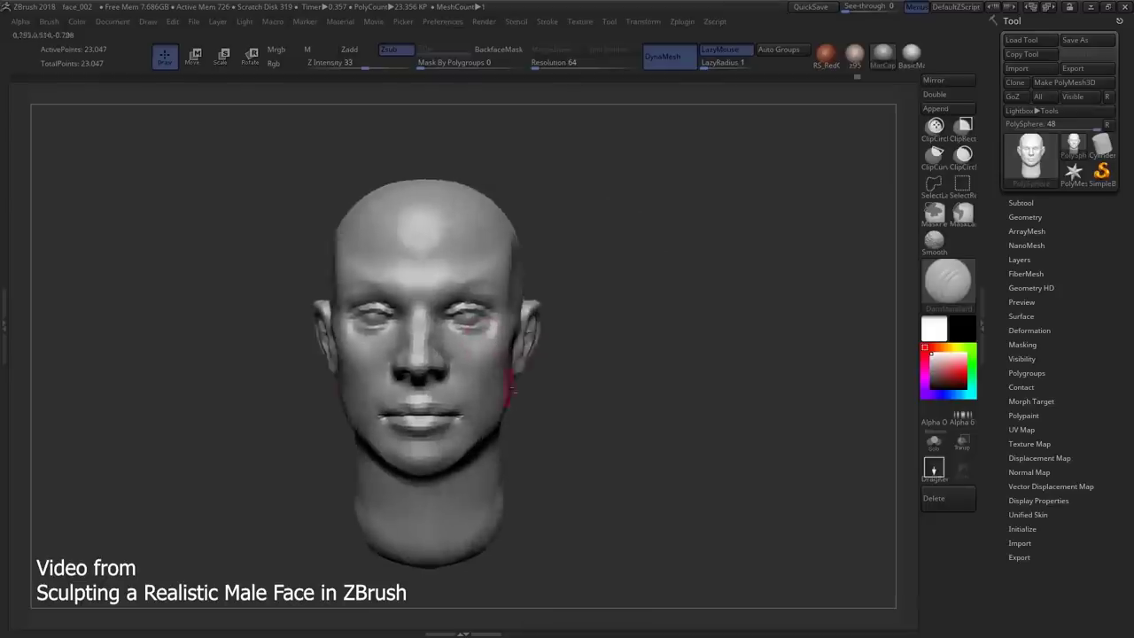
mouse_move(519, 380)
right_down()
mouse_move(544, 405)
mouse_move(469, 403)
mouse_move(557, 413)
mouse_move(501, 390)
right_up()
key(b)
key(m)
key(t)
right_drag(549, 447, 575, 416)
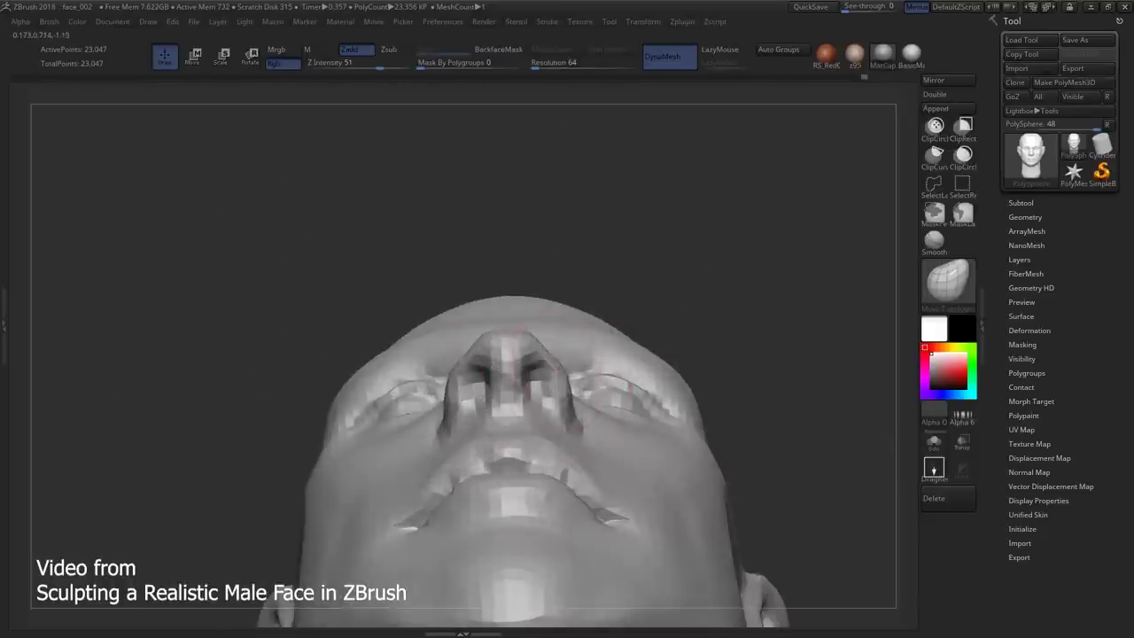
mouse_move(571, 423)
right_down()
mouse_move(566, 451)
mouse_move(549, 443)
mouse_move(531, 381)
mouse_move(559, 409)
mouse_move(531, 416)
mouse_move(531, 443)
mouse_move(536, 403)
right_up()
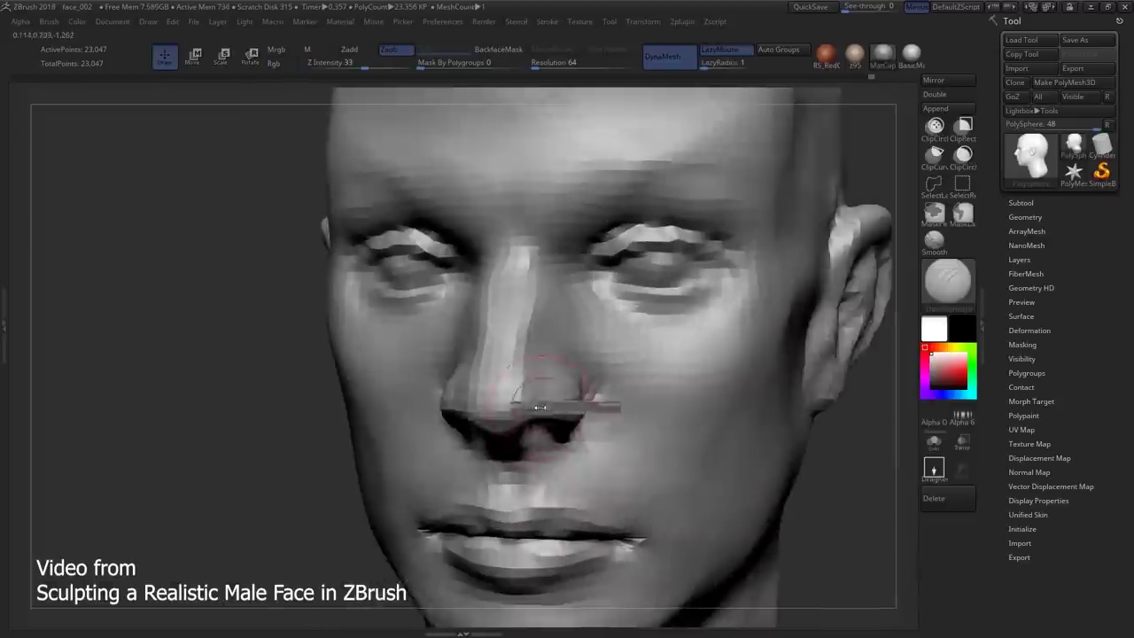
- Adjust the nose, jaw and overall face outline from several angles with the Move Topological brush
mouse_move(540, 407)
right_down()
mouse_move(572, 375)
mouse_move(600, 379)
mouse_move(599, 416)
mouse_move(575, 417)
mouse_move(593, 415)
mouse_move(593, 390)
mouse_move(527, 471)
mouse_move(535, 469)
mouse_move(460, 454)
mouse_move(510, 493)
mouse_move(518, 486)
right_up()
key(b)
click(522, 383)
key(s)
key(s)
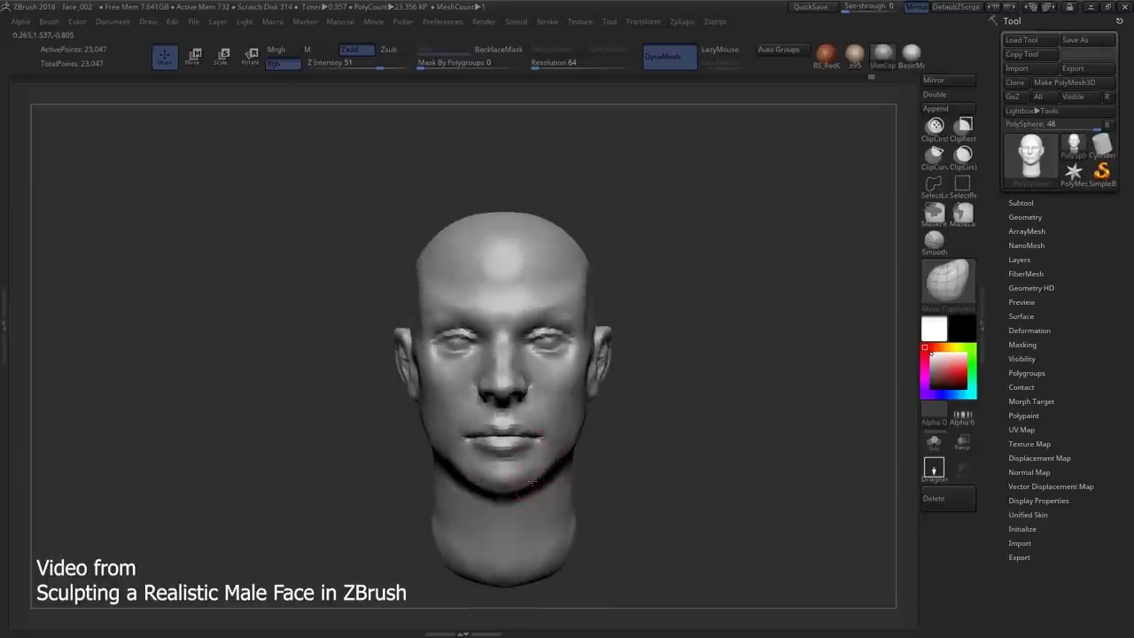
right_drag(550, 465, 528, 372)
mouse_move(617, 312)
right_down()
mouse_move(585, 310)
mouse_move(620, 316)
right_up()
key(s)
right_drag(629, 266, 619, 255)
mouse_move(617, 249)
mouse_down()
mouse_move(635, 240)
mouse_move(651, 250)
mouse_move(631, 295)
mouse_move(642, 297)
mouse_move(568, 310)
mouse_move(514, 389)
mouse_move(544, 451)
mouse_move(476, 457)
mouse_move(483, 440)
mouse_move(456, 403)
mouse_move(448, 432)
mouse_move(527, 273)
mouse_move(533, 489)
mouse_move(538, 363)
mouse_up()
- Adjust the front contour of the neck in profile with the Move Topological brush
key(b)
key(c)
key(b)
key(b)
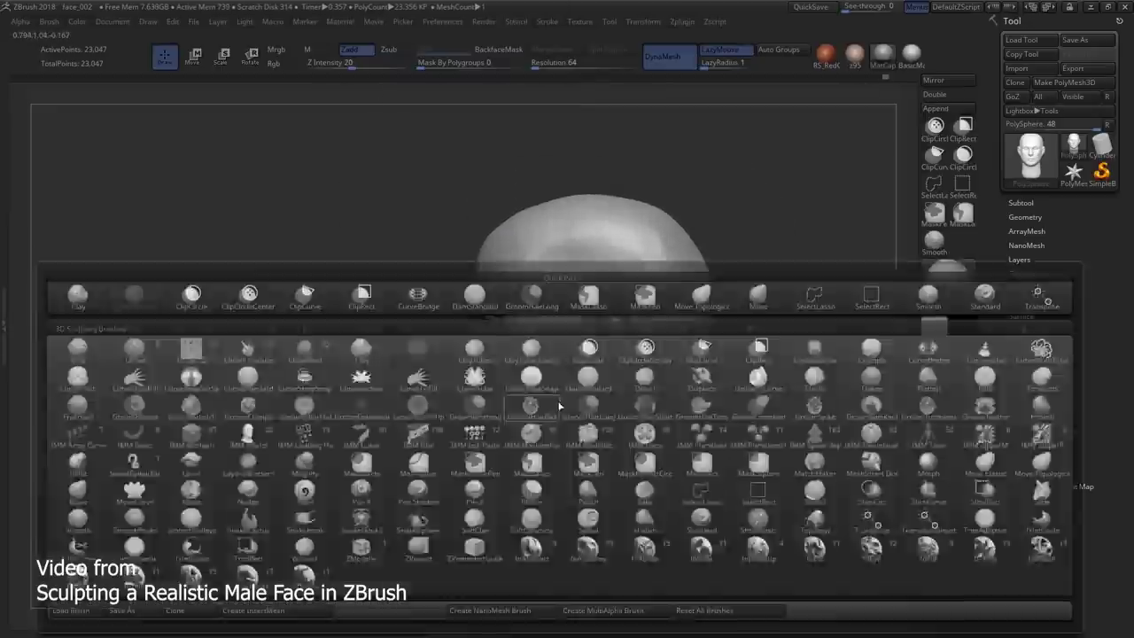
click(559, 405)
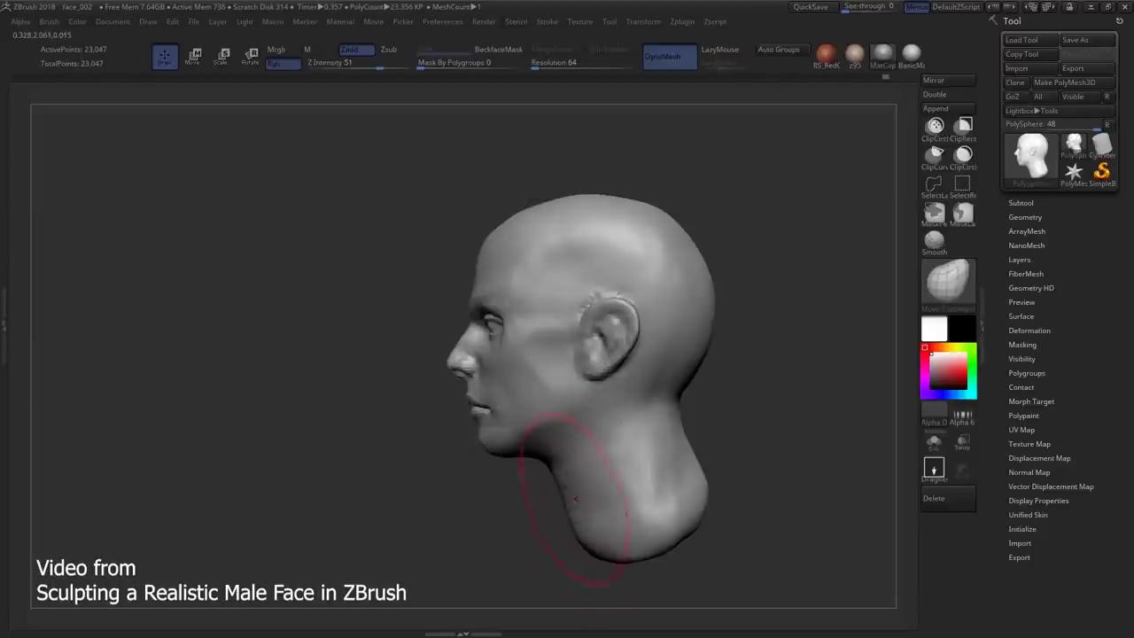
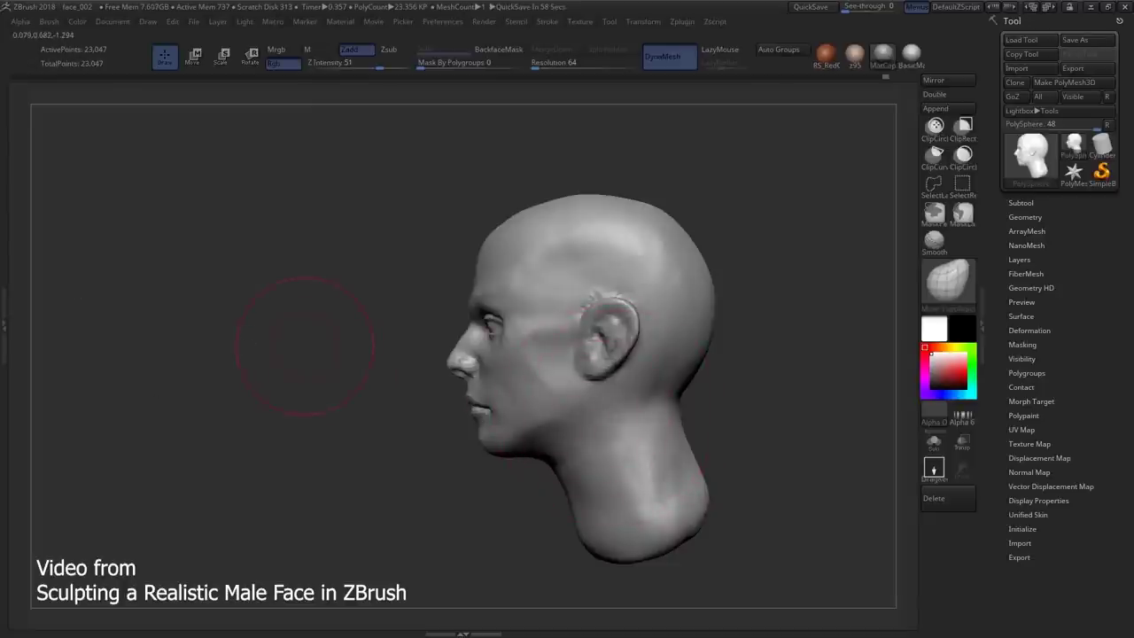
- Build up the neck muscle below and behind the ear with the ClayBuildup brush
key(b)
click(587, 404)
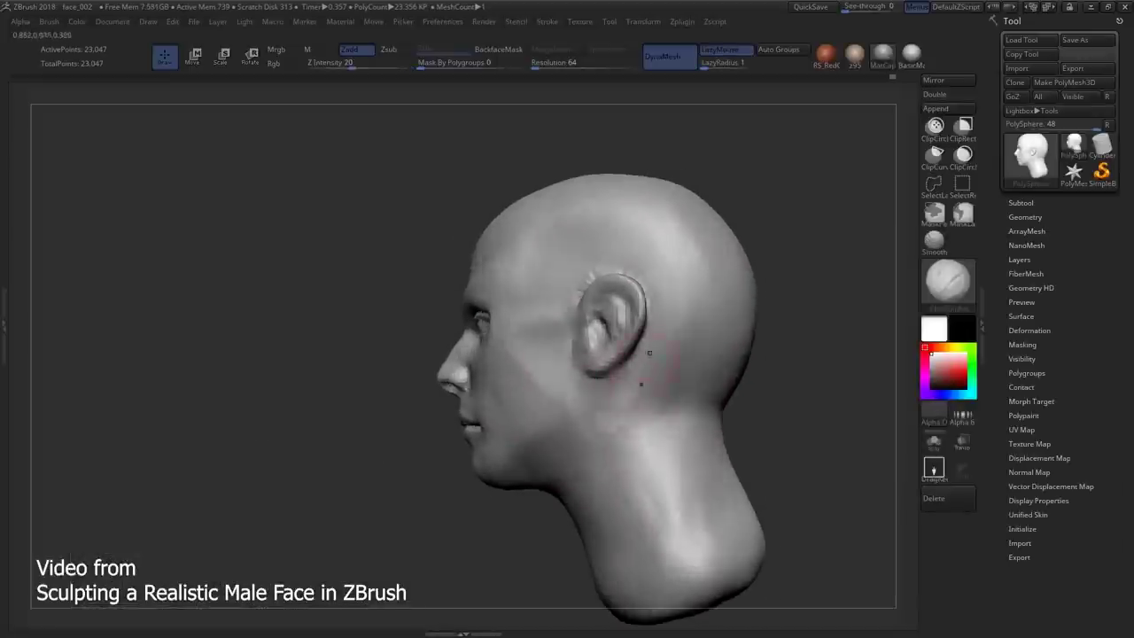
drag(620, 407, 648, 366)
mouse_move(611, 376)
right_down()
mouse_move(691, 379)
mouse_move(532, 397)
mouse_move(518, 415)
mouse_move(396, 389)
mouse_move(589, 372)
mouse_move(561, 351)
mouse_move(575, 404)
mouse_move(611, 425)
mouse_move(588, 445)
mouse_move(569, 405)
mouse_move(611, 376)
mouse_move(543, 384)
mouse_move(539, 404)
mouse_move(552, 409)
mouse_move(531, 403)
mouse_move(507, 431)
right_up()
- Adjust the mouth corners from the front with the Move Topological brush
key(b)
key(m)
key(t)
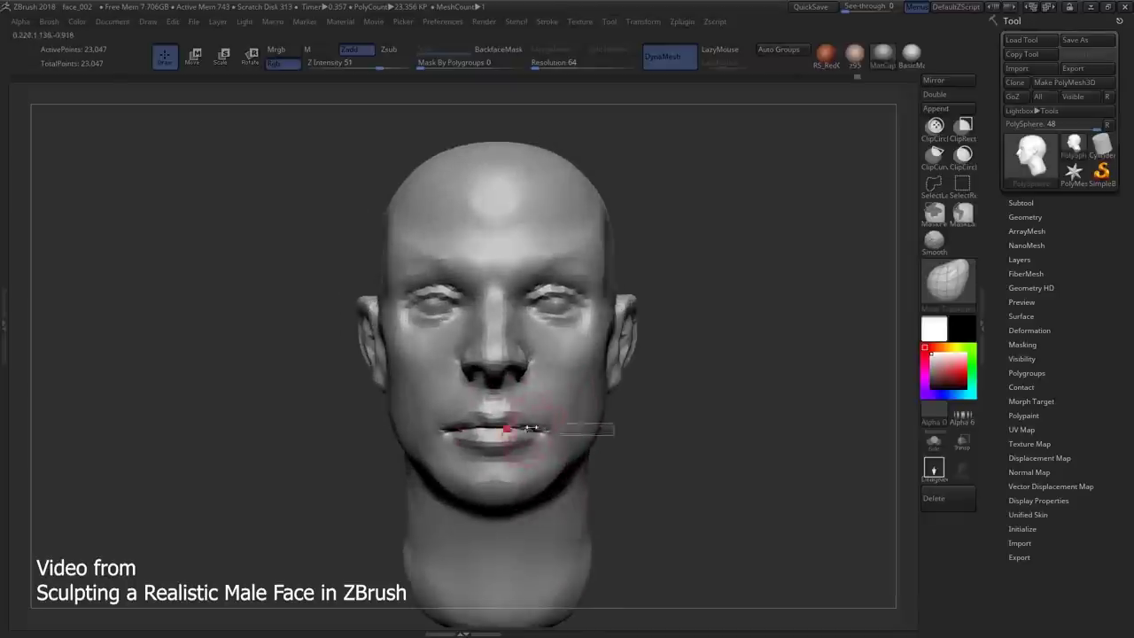
key(w)
alt+right_drag(585, 379, 539, 384)
key(q)
key(b)
key(Escape)
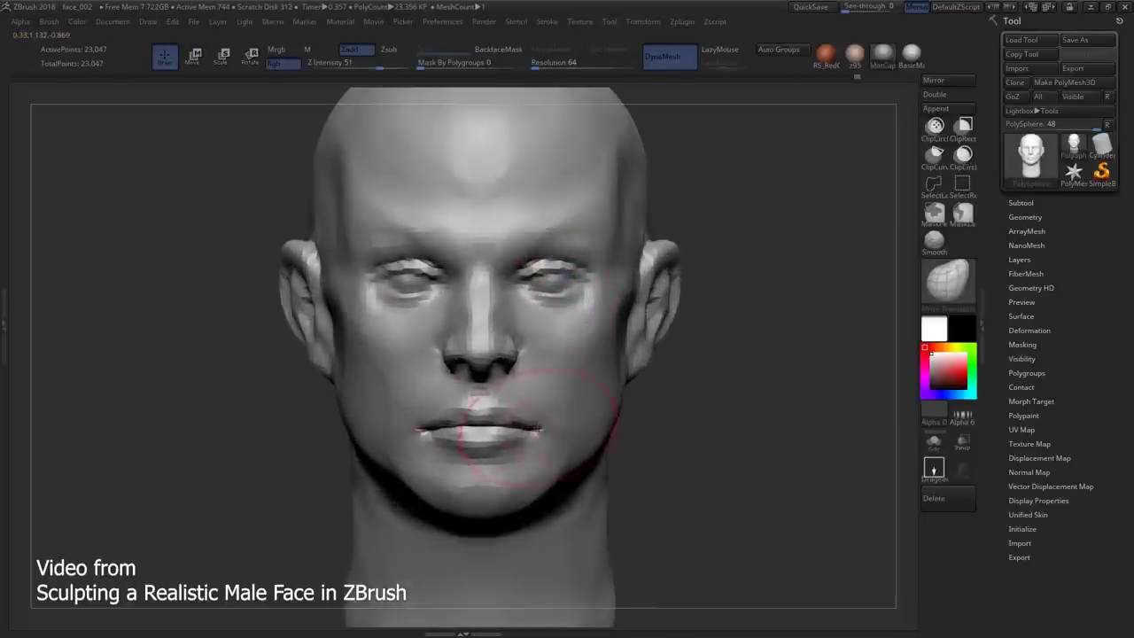
mouse_move(538, 427)
alt+right_down()
mouse_move(542, 416)
mouse_move(620, 416)
mouse_move(575, 390)
mouse_move(536, 416)
mouse_move(620, 416)
mouse_move(518, 341)
mouse_move(524, 292)
mouse_move(534, 351)
mouse_move(577, 450)
mouse_move(473, 450)
alt+right_up()
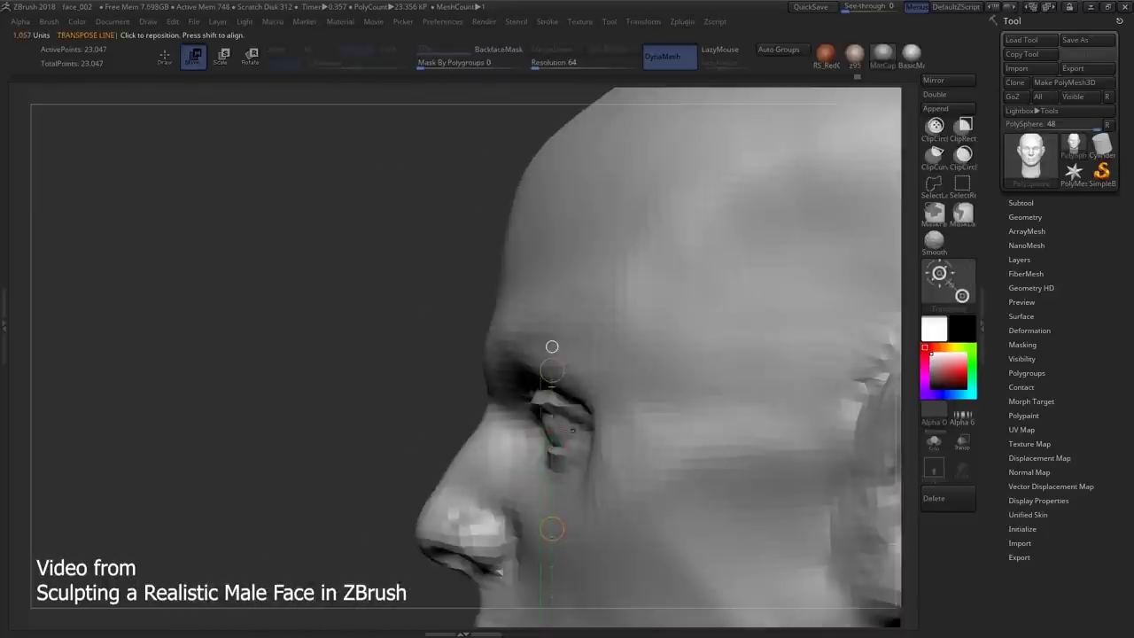
- Curve the lips and mouth corners around the face from below with the Move Topological brush
right_drag(525, 366, 559, 426)
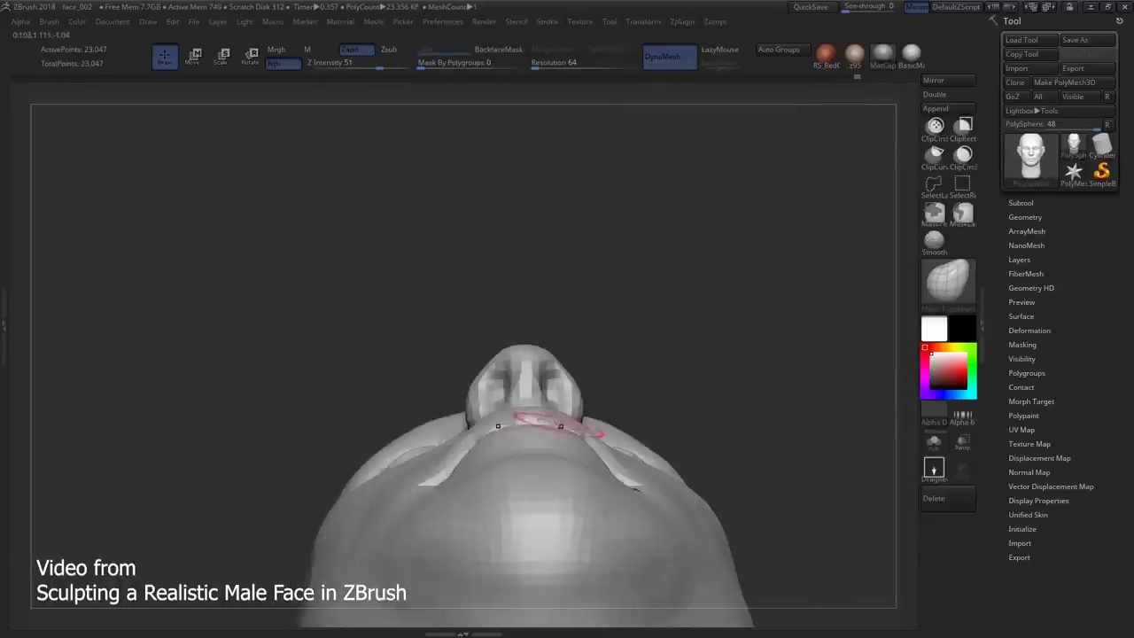
right_drag(631, 478, 531, 372)
mouse_move(593, 512)
alt+right_down()
mouse_move(544, 367)
mouse_move(515, 493)
mouse_move(493, 469)
mouse_move(544, 478)
alt+right_up()
mouse_move(495, 508)
right_down()
mouse_move(503, 489)
mouse_move(575, 485)
mouse_move(492, 456)
mouse_move(472, 416)
right_up()
mouse_move(465, 412)
right_down()
mouse_move(460, 469)
mouse_move(562, 478)
mouse_move(580, 426)
mouse_move(554, 397)
mouse_move(589, 418)
mouse_move(544, 351)
right_up()
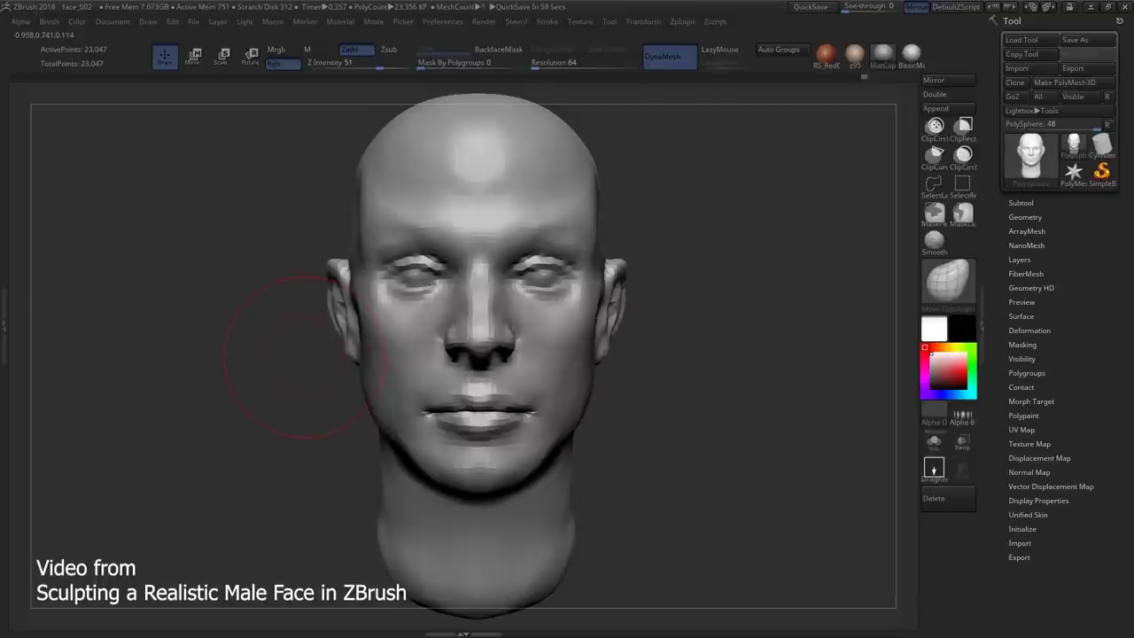
- Adjust the skull and temple outline with a large Move Topological brush
right_drag(306, 354, 585, 292)
mouse_move(306, 250)
right_down()
mouse_move(617, 253)
mouse_move(542, 270)
mouse_move(545, 259)
right_up()
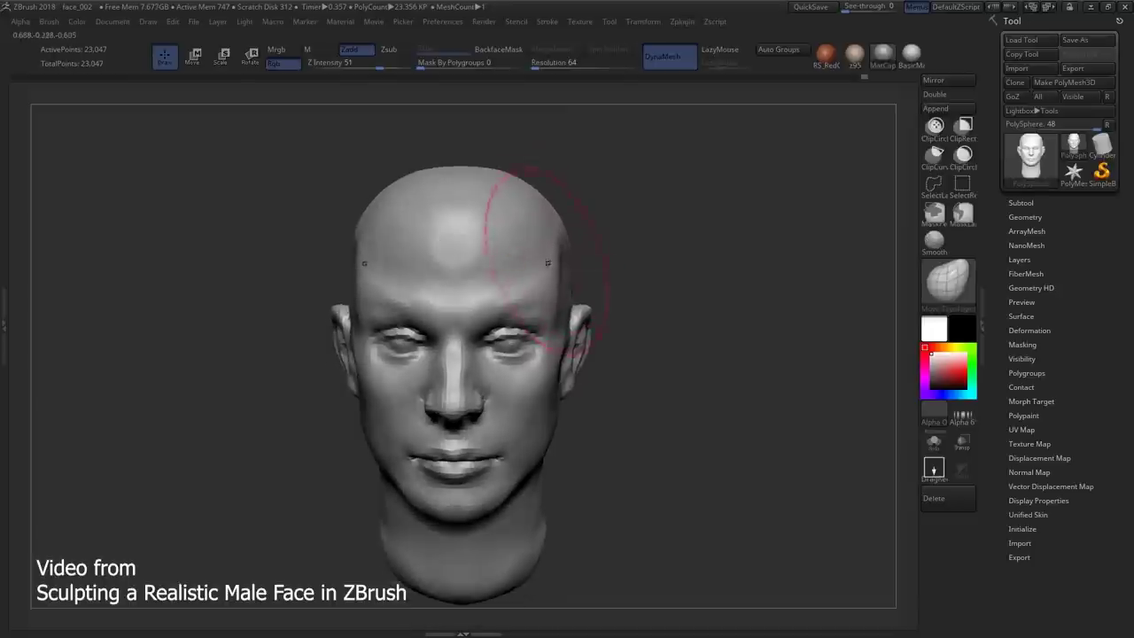
mouse_move(510, 298)
right_down()
mouse_move(561, 265)
mouse_move(536, 279)
mouse_move(487, 241)
mouse_move(443, 244)
mouse_move(520, 307)
mouse_move(500, 306)
mouse_move(505, 320)
right_up()
- Build up the brow ridge and the outer brows above the eyes with the ClayBuildup brush
key(b)
key(c)
key(b)
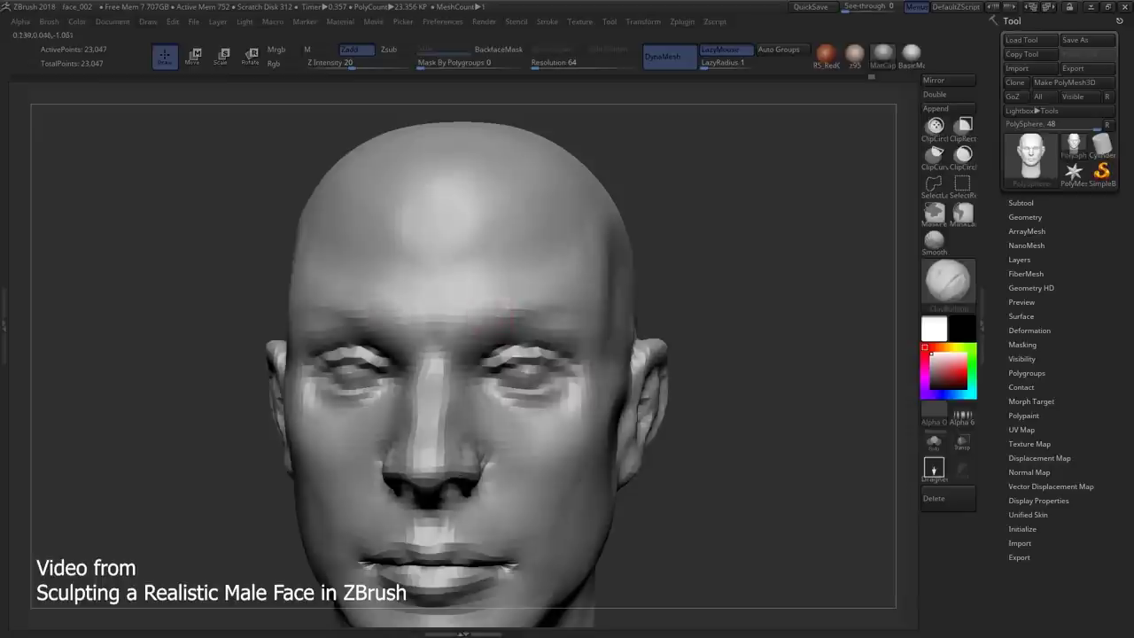
right_drag(577, 299, 624, 343)
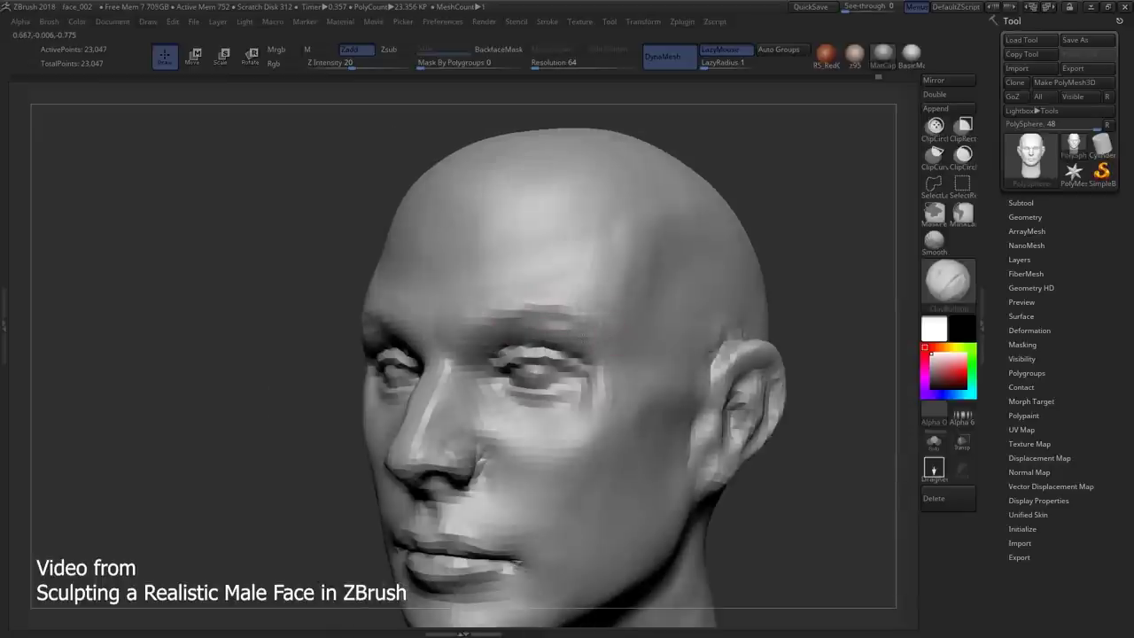
right_drag(524, 298, 566, 355)
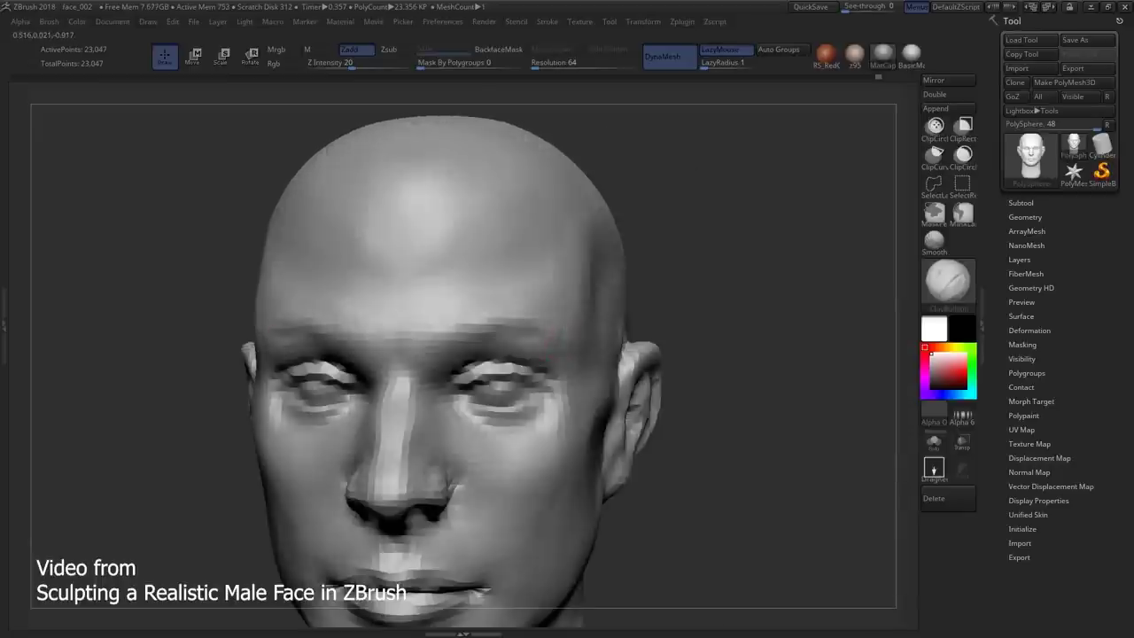
mouse_move(437, 338)
right_down()
mouse_move(506, 332)
mouse_move(513, 372)
mouse_move(497, 402)
mouse_move(519, 363)
mouse_move(422, 395)
right_up()
- Reshape the inner eye corners, cheekbones and chin with the Move Topological brush
key(b)
key(m)
key(t)
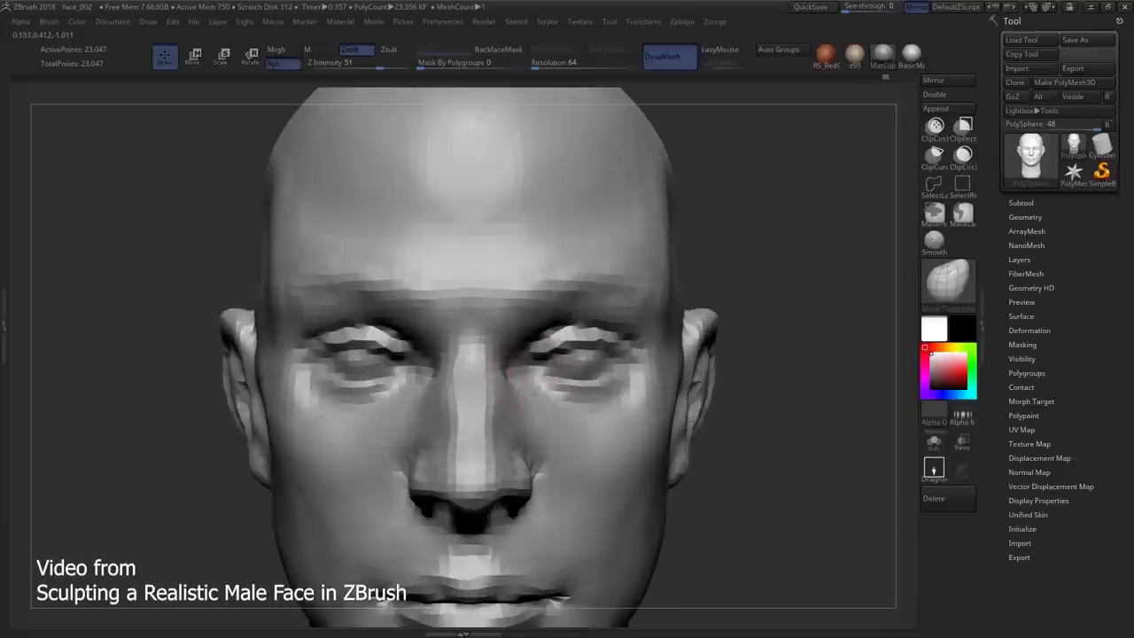
mouse_move(496, 382)
right_down()
mouse_move(450, 375)
mouse_move(490, 354)
mouse_move(510, 381)
mouse_move(512, 278)
mouse_move(519, 374)
mouse_move(587, 328)
mouse_move(592, 348)
right_up()
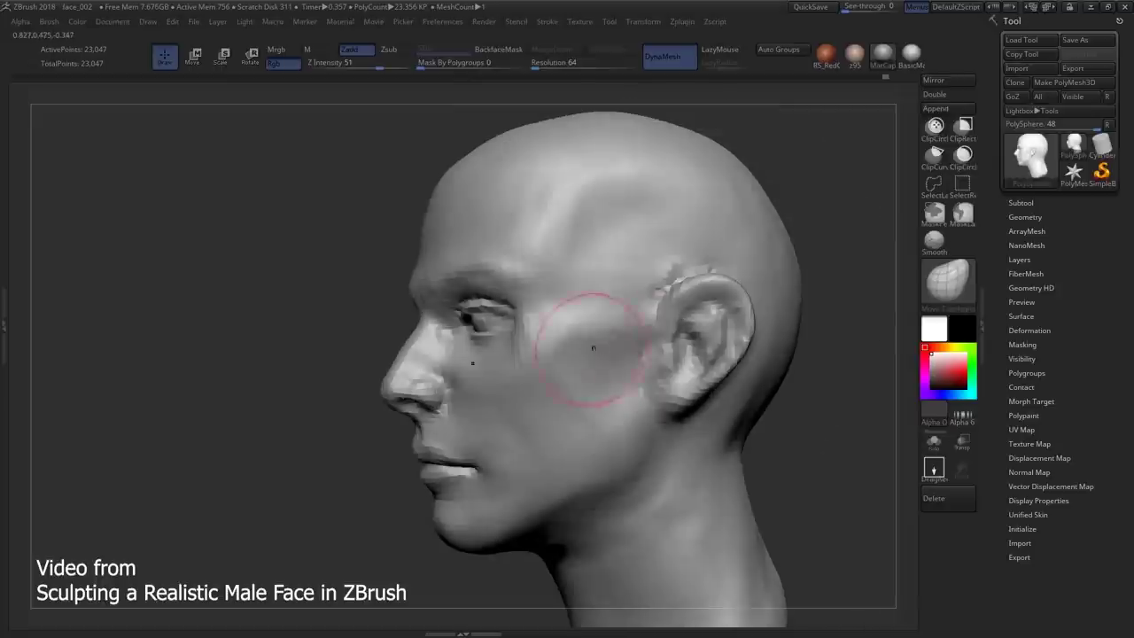
shift+right_drag(602, 300, 571, 359)
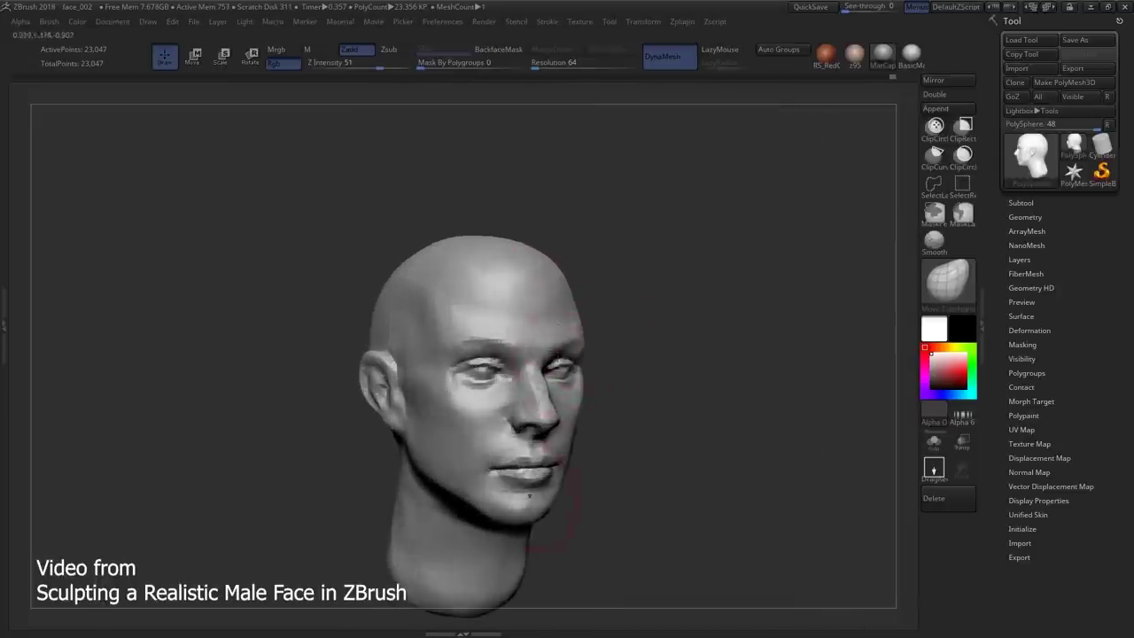
right_drag(529, 495, 547, 433)
- Refine the eyelid profile and outer eye corner from the side with the Move Topological brush
mouse_move(535, 391)
right_down()
mouse_move(599, 422)
mouse_move(470, 447)
mouse_move(492, 358)
mouse_move(532, 358)
mouse_move(481, 336)
mouse_move(457, 371)
mouse_move(520, 357)
right_up()
key(b)
key(c)
key(b)
key(b)
key(m)
key(t)
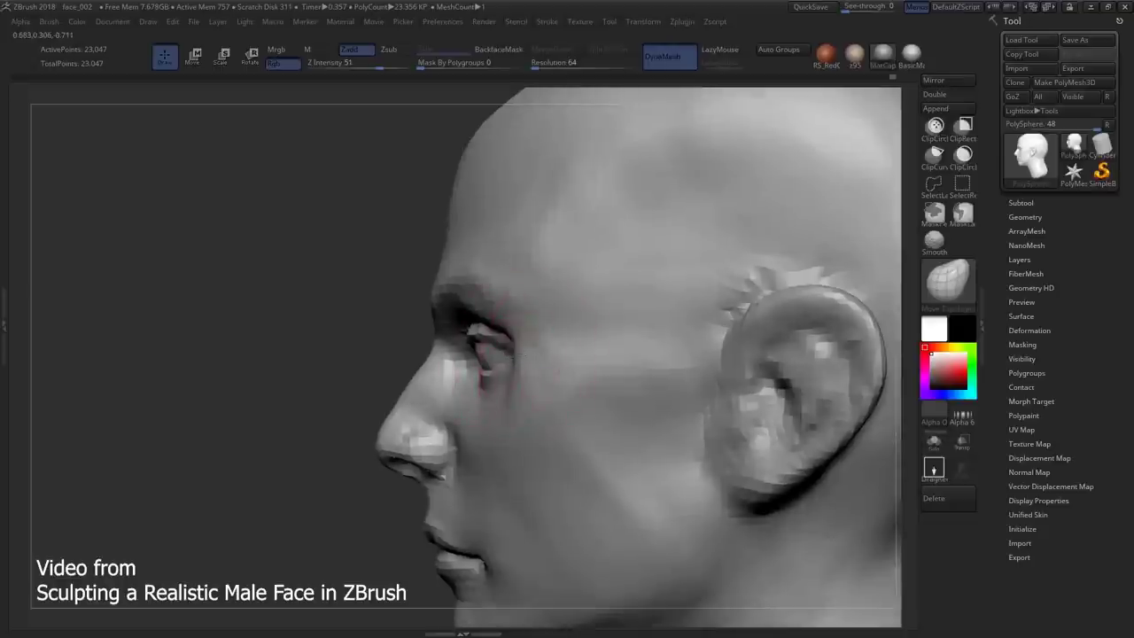
mouse_move(523, 363)
right_down()
mouse_move(502, 361)
mouse_move(519, 355)
mouse_move(549, 389)
mouse_move(576, 358)
mouse_move(596, 257)
mouse_move(611, 365)
right_up()
- Build up the lower eyelids and inner eye corners with the ClayBuildup brush
key(b)
key(d)
key(s)
right_drag(564, 404, 598, 400)
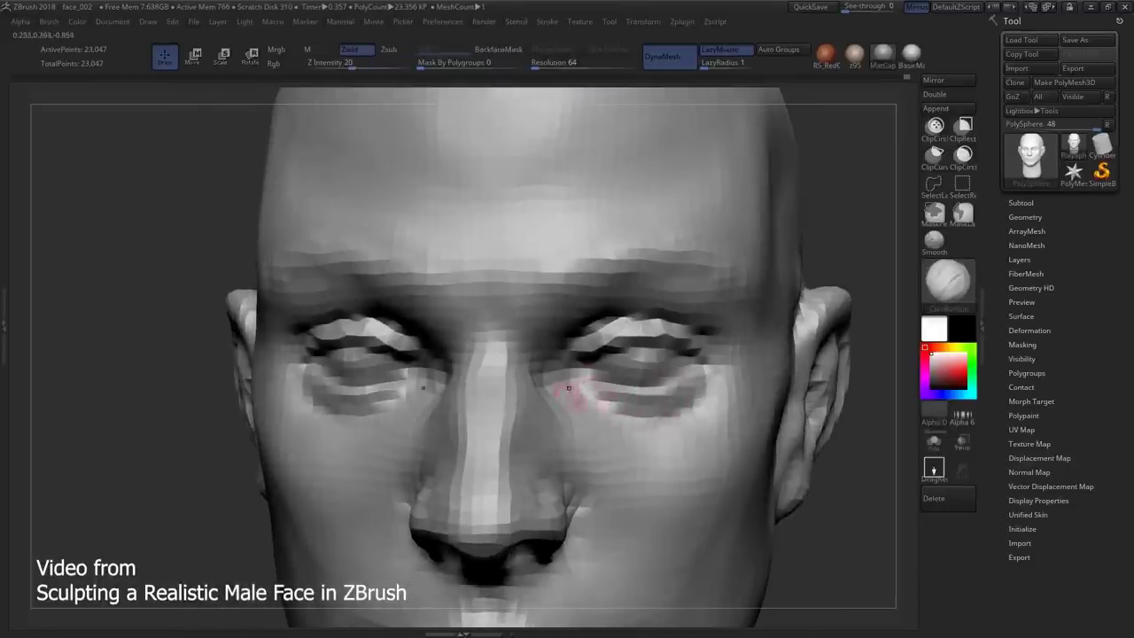
mouse_move(568, 387)
right_down()
mouse_move(585, 386)
mouse_move(585, 372)
right_up()
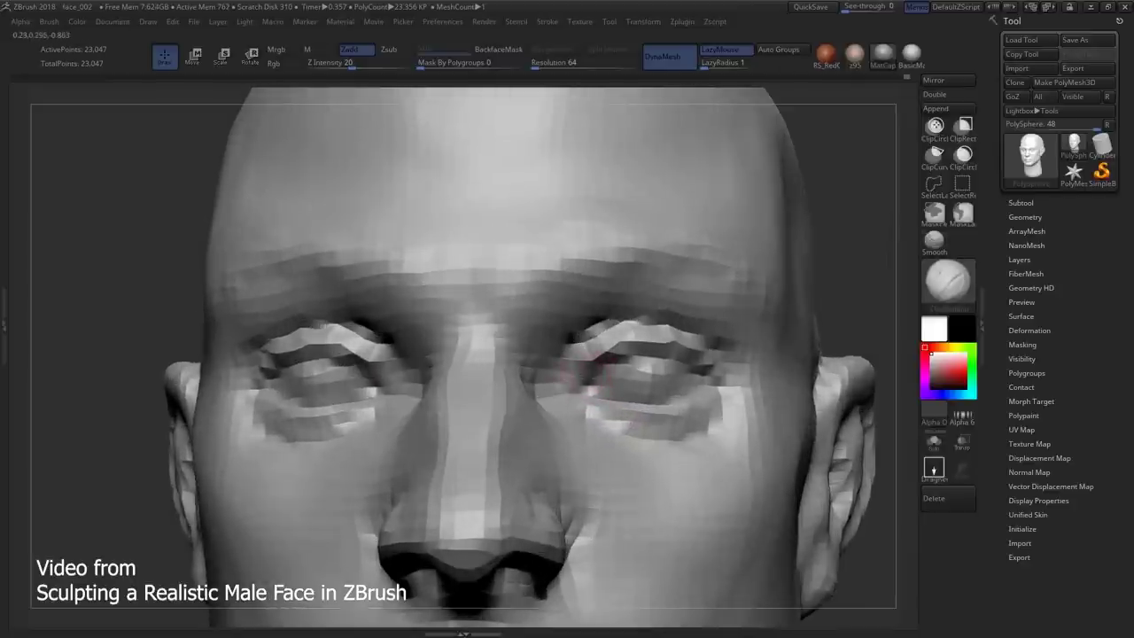
ctrl+right_drag(635, 339, 660, 260)
mouse_move(600, 304)
right_down()
mouse_move(602, 366)
mouse_move(587, 392)
mouse_move(575, 381)
mouse_move(589, 365)
mouse_move(604, 417)
mouse_move(612, 363)
right_up()
- Adjust the eye area and the neck contour in profile with the Move Topological brush
key(b)
key(m)
key(t)
mouse_move(595, 301)
right_down()
mouse_move(597, 380)
mouse_move(519, 393)
mouse_move(498, 366)
mouse_move(510, 376)
right_up()
drag(514, 491, 501, 496)
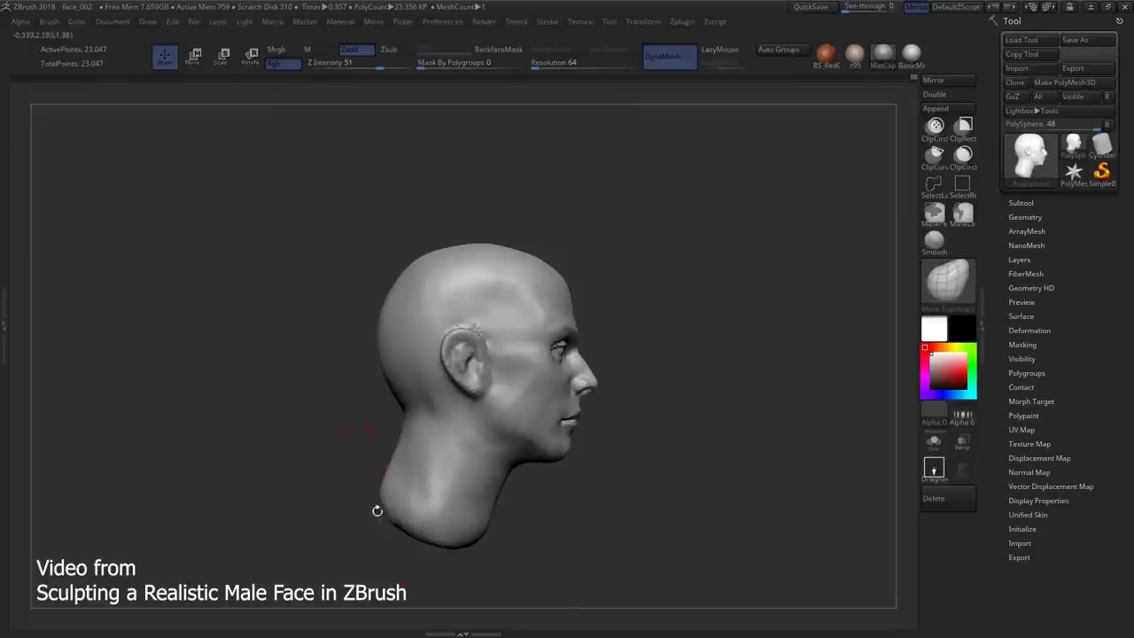
mouse_move(508, 474)
right_down()
mouse_move(577, 321)
mouse_move(567, 336)
mouse_move(660, 282)
mouse_move(610, 286)
right_up()
- Build up the back of the ear and the cheek beside the nose with the ClayBuildup brush
key(b)
key(c)
key(b)
key(b)
key(m)
key(t)
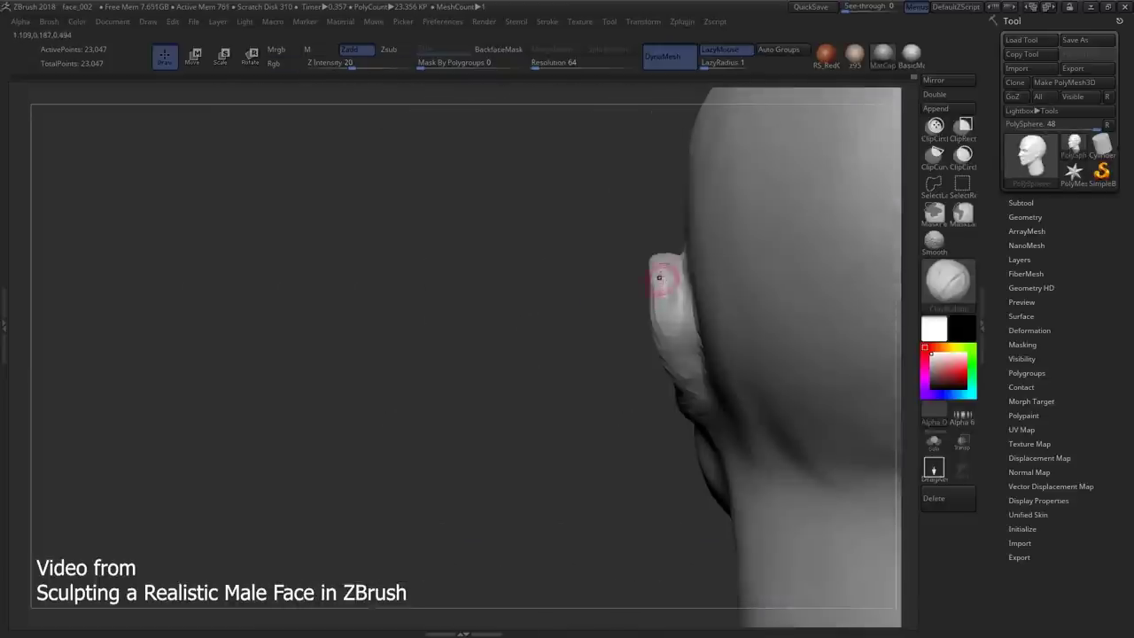
mouse_move(659, 328)
right_down()
mouse_move(638, 315)
mouse_move(655, 327)
mouse_move(654, 310)
mouse_move(658, 326)
mouse_move(628, 250)
mouse_move(650, 346)
mouse_move(616, 388)
mouse_move(575, 337)
right_up()
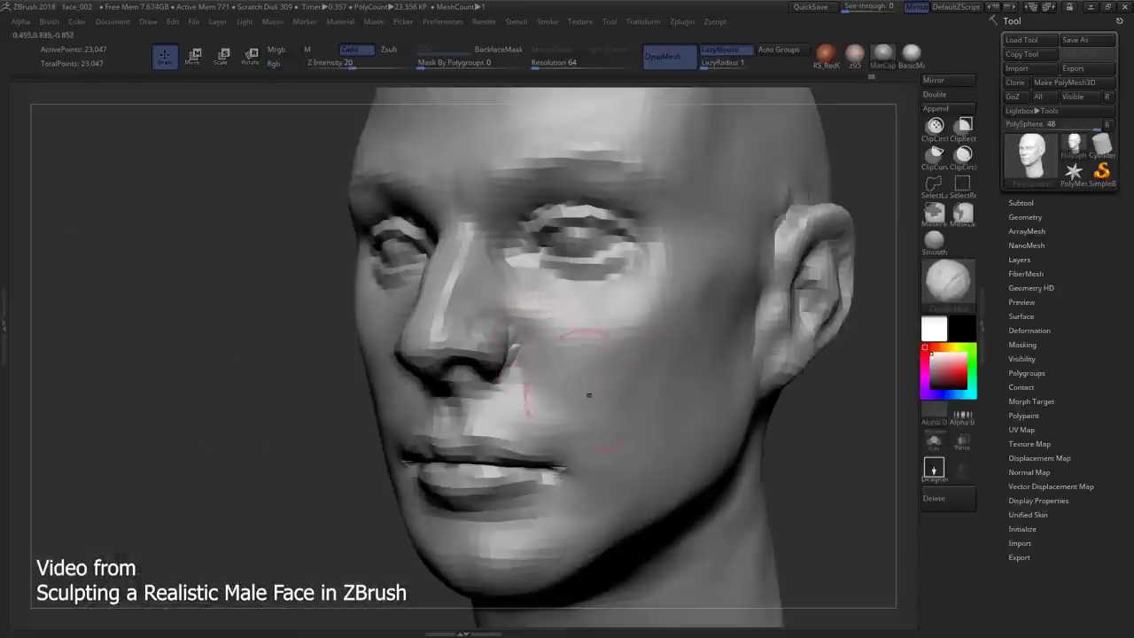
- Refine the cheeks beside the nose and the area around the mouth corners with the ClayBuildup brush
right_drag(589, 394, 569, 360)
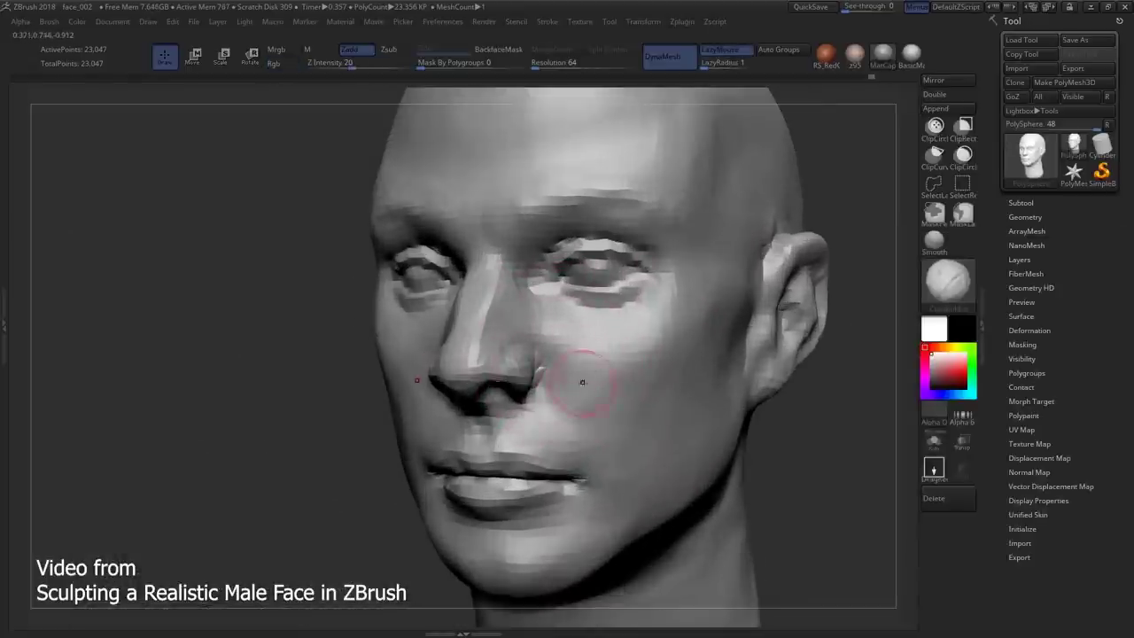
right_drag(620, 456, 611, 436)
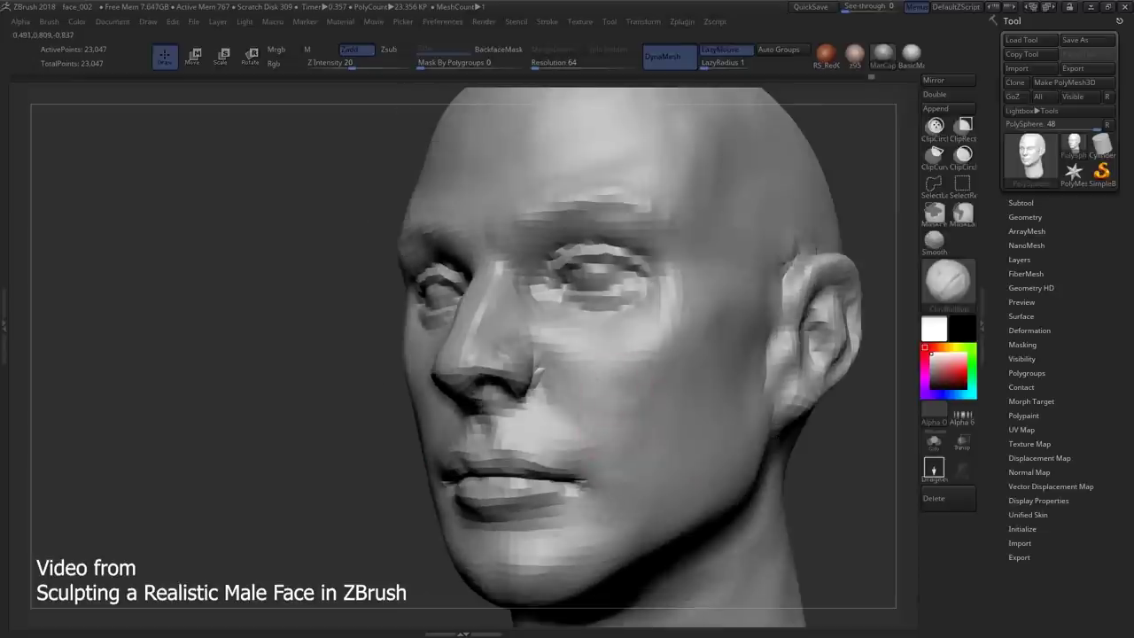
right_drag(634, 484, 576, 425)
mouse_move(601, 462)
right_down()
mouse_move(611, 472)
mouse_move(597, 460)
mouse_move(663, 407)
right_up()
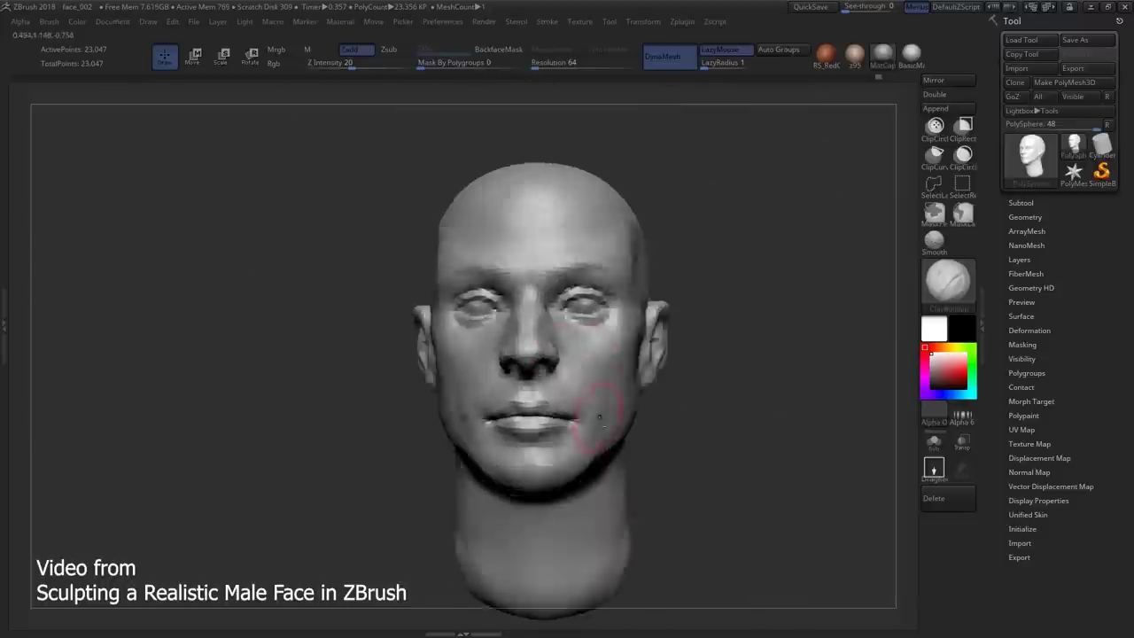
scroll(590, 405, up, 3)
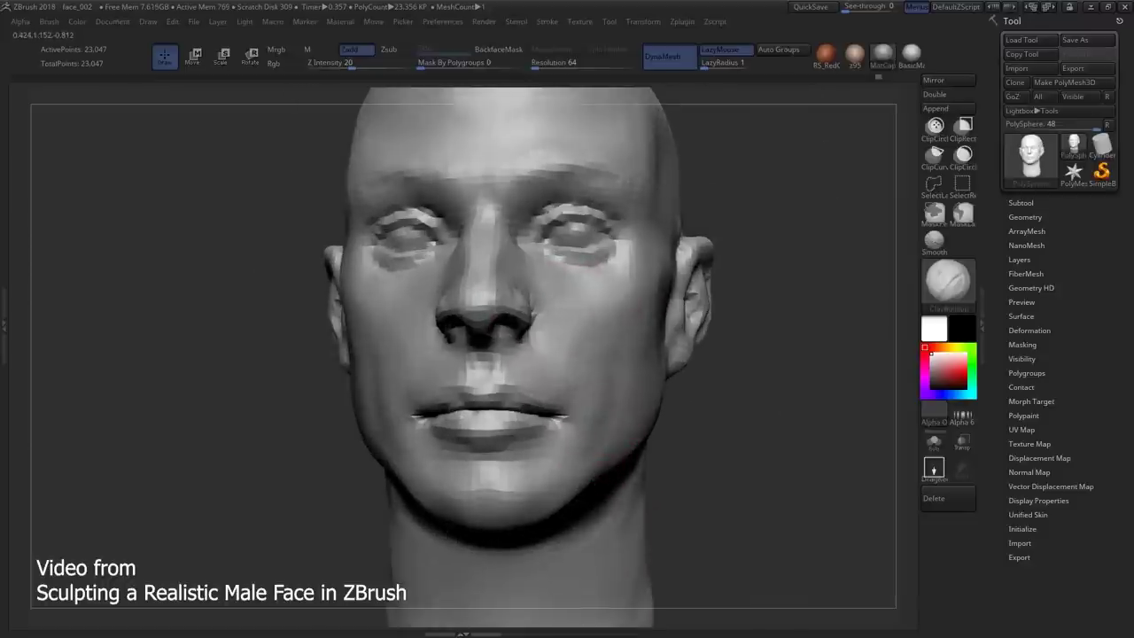
mouse_move(221, 354)
mouse_down()
mouse_move(264, 330)
mouse_move(253, 342)
mouse_up()
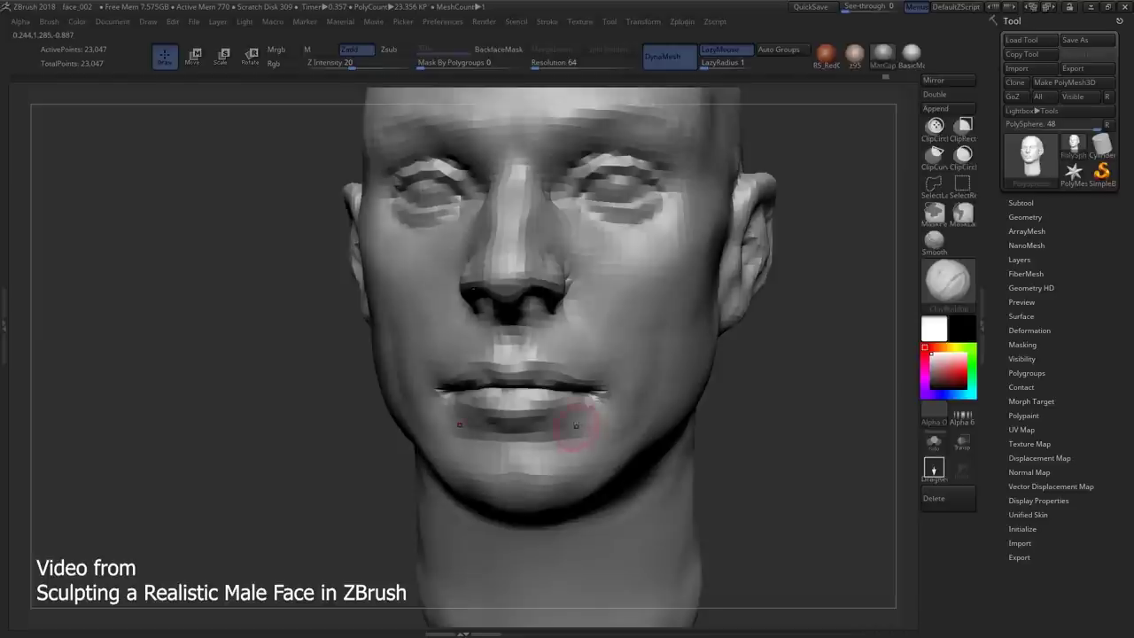
- Adjust the top of the skull from the front and the nape contour in profile with the Move Topological brush
mouse_move(590, 422)
right_down()
mouse_move(551, 439)
mouse_move(514, 425)
mouse_move(531, 354)
mouse_move(615, 384)
mouse_move(597, 385)
mouse_move(632, 384)
mouse_move(524, 387)
mouse_move(547, 390)
mouse_move(551, 405)
mouse_move(539, 398)
mouse_move(485, 436)
mouse_move(522, 372)
mouse_move(519, 273)
mouse_move(539, 372)
mouse_move(543, 322)
right_up()
key(b)
key(m)
key(t)
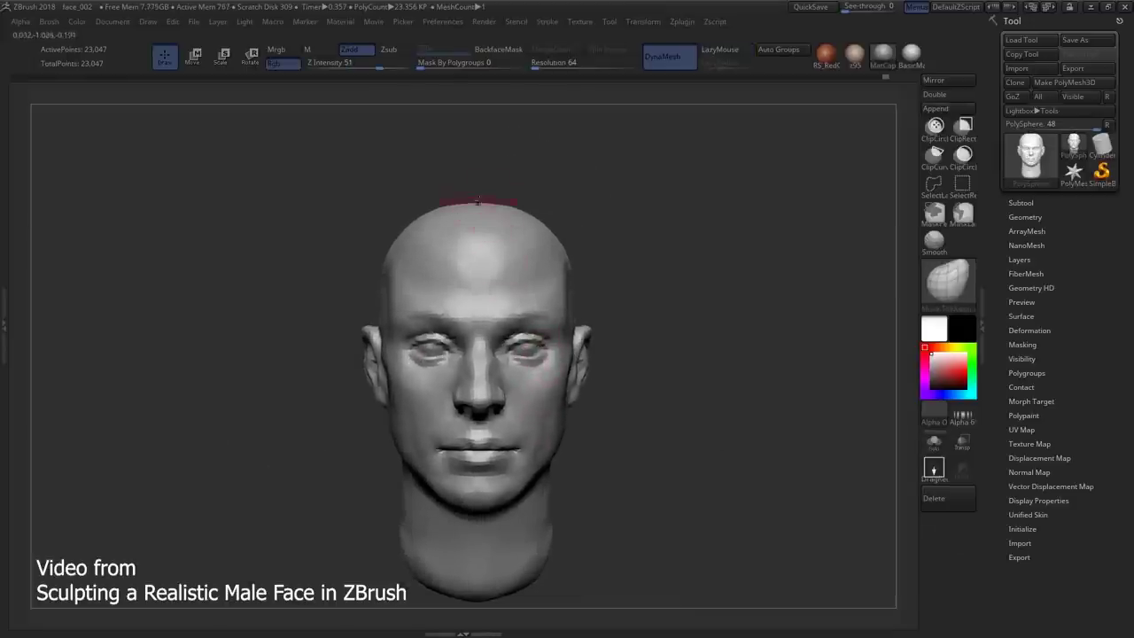
right_drag(372, 363, 570, 380)
key(s)
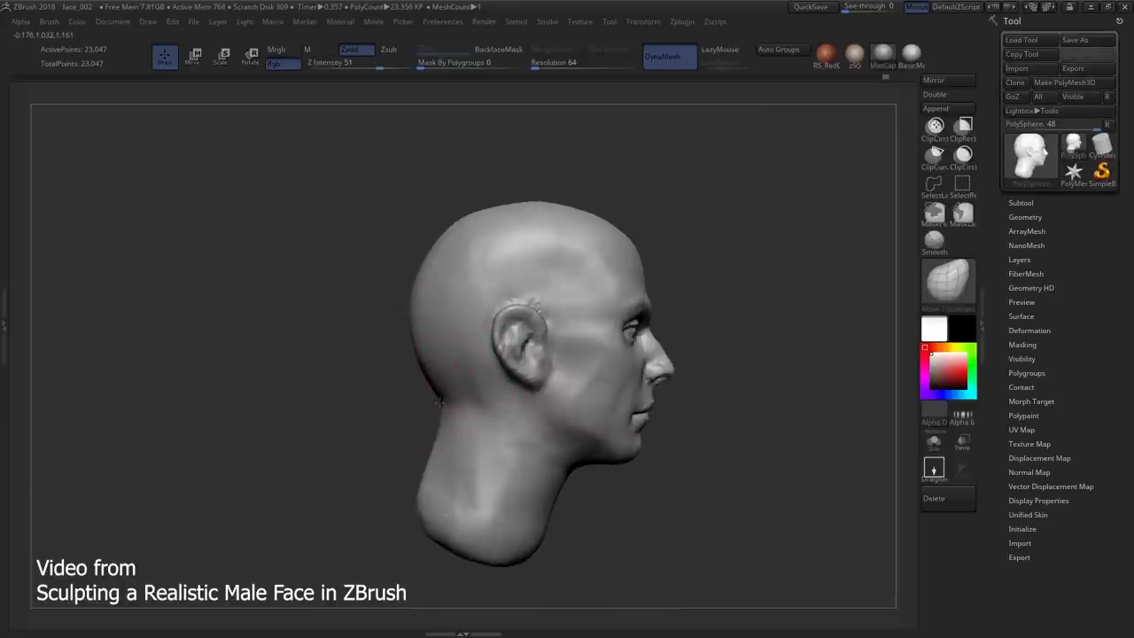
mouse_move(429, 323)
right_down()
mouse_move(589, 324)
mouse_move(540, 355)
mouse_move(503, 345)
mouse_move(496, 372)
mouse_move(518, 337)
mouse_move(558, 327)
mouse_move(523, 317)
mouse_move(505, 343)
mouse_move(439, 350)
right_up()
- Build up the inner brow ridges and the lower forehead above the nose with the ClayBuildup brush
key(b)
key(d)
key(s)
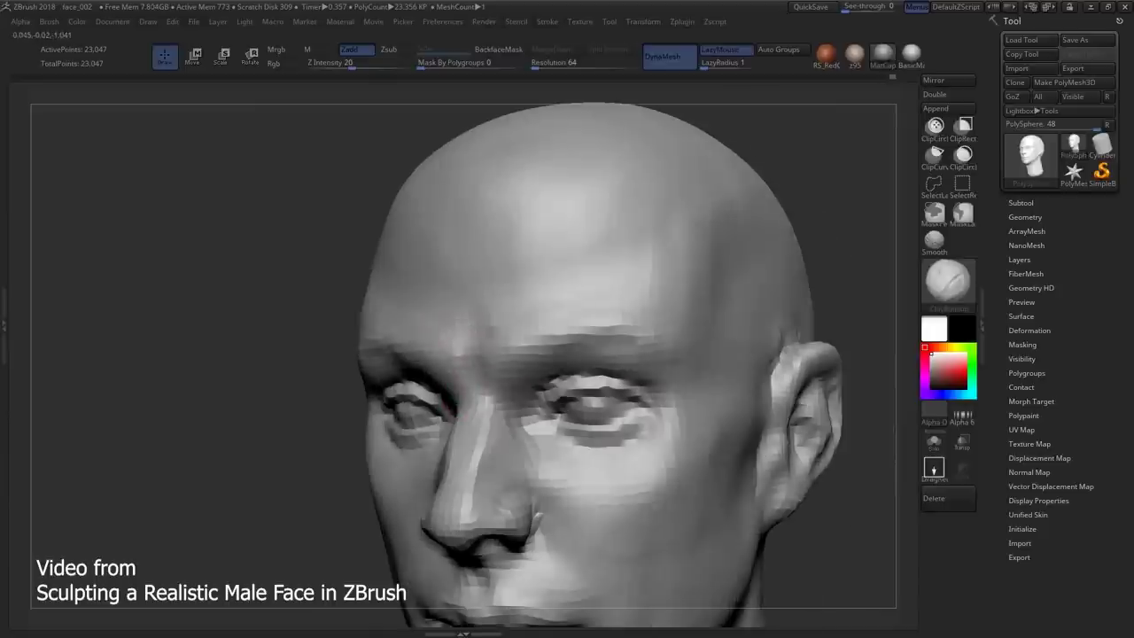
mouse_move(512, 312)
right_down()
mouse_move(478, 315)
mouse_move(602, 295)
right_up()
right_drag(514, 272, 541, 318)
- Reshape the brows and the upper eye area from the front with the Move Topological brush
key(b)
key(m)
key(t)
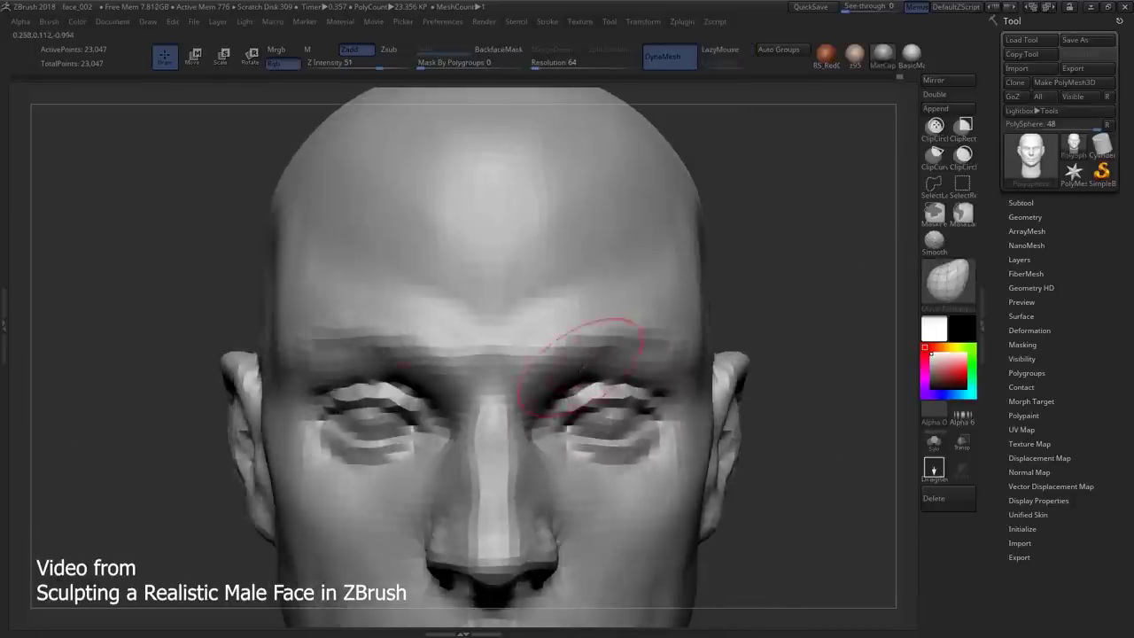
mouse_move(592, 366)
right_down()
mouse_move(642, 346)
mouse_move(569, 253)
mouse_move(591, 332)
mouse_move(540, 372)
right_up()
- Refine the neck's volume and the contour of the throat below the chin, finishing with the Move Topological brush
mouse_move(536, 215)
right_down()
mouse_move(616, 438)
mouse_move(624, 408)
mouse_move(605, 401)
mouse_move(614, 465)
mouse_move(564, 492)
mouse_move(571, 485)
mouse_move(519, 455)
mouse_move(540, 479)
mouse_move(456, 478)
right_up()
key(b)
key(d)
key(s)
key(s)
key(b)
key(m)
key(t)
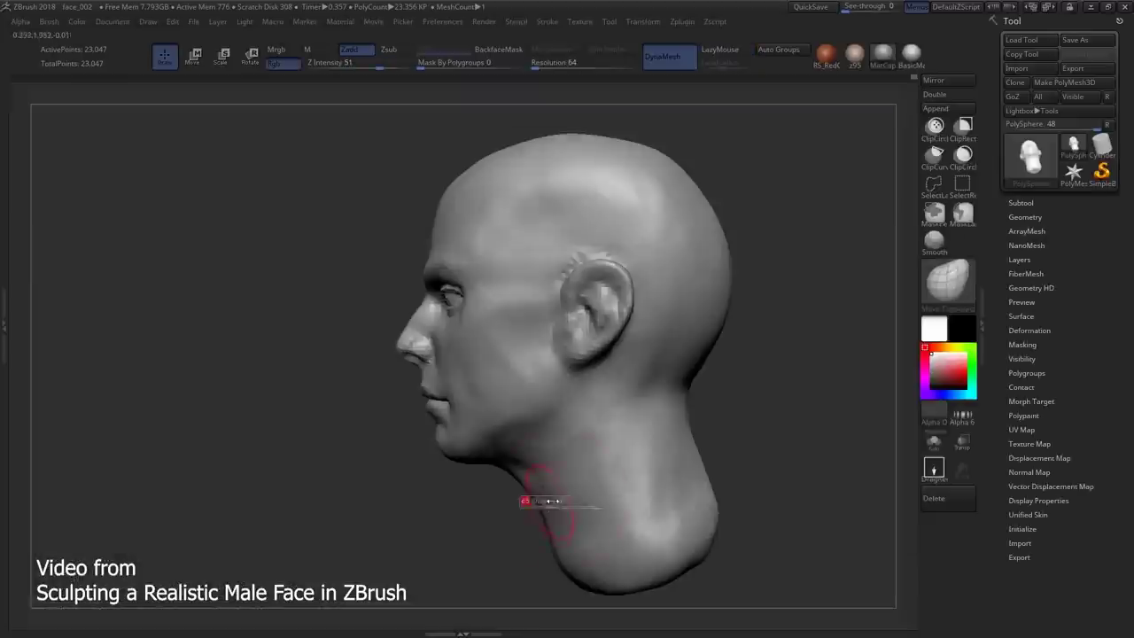
mouse_move(635, 487)
right_down()
mouse_move(753, 514)
mouse_move(673, 496)
mouse_move(532, 372)
mouse_move(487, 458)
right_up()
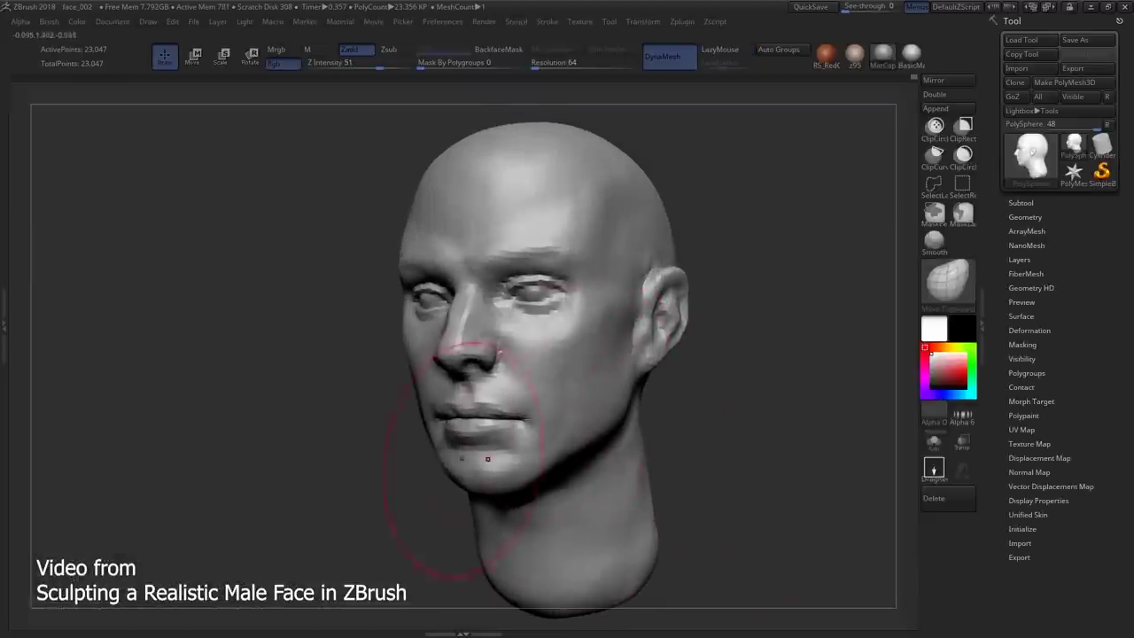
mouse_move(590, 335)
right_down()
mouse_move(620, 341)
mouse_move(540, 339)
mouse_move(567, 328)
mouse_move(558, 292)
right_up()
mouse_move(544, 220)
right_down()
mouse_move(487, 229)
mouse_move(549, 267)
mouse_move(556, 364)
mouse_move(592, 268)
right_up()
- Refine the inner cheeks beside the nose and the brow area above the eyes with the ClayBuildup brush
mouse_move(542, 368)
right_down()
mouse_move(566, 389)
mouse_move(540, 463)
mouse_move(540, 421)
mouse_move(518, 421)
right_up()
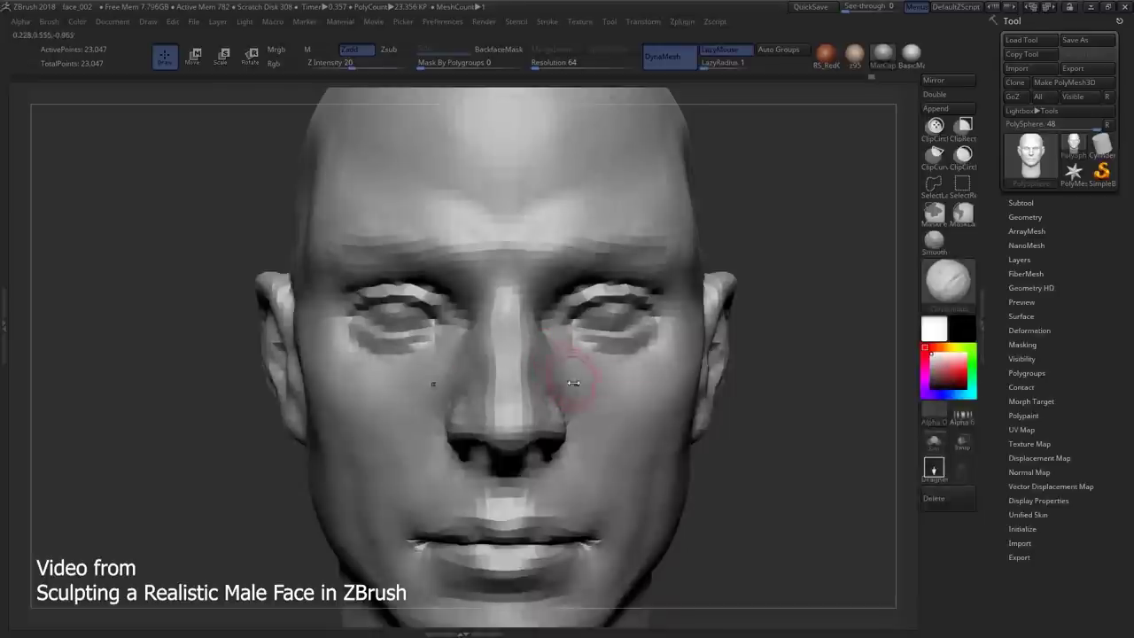
right_drag(573, 383, 561, 383)
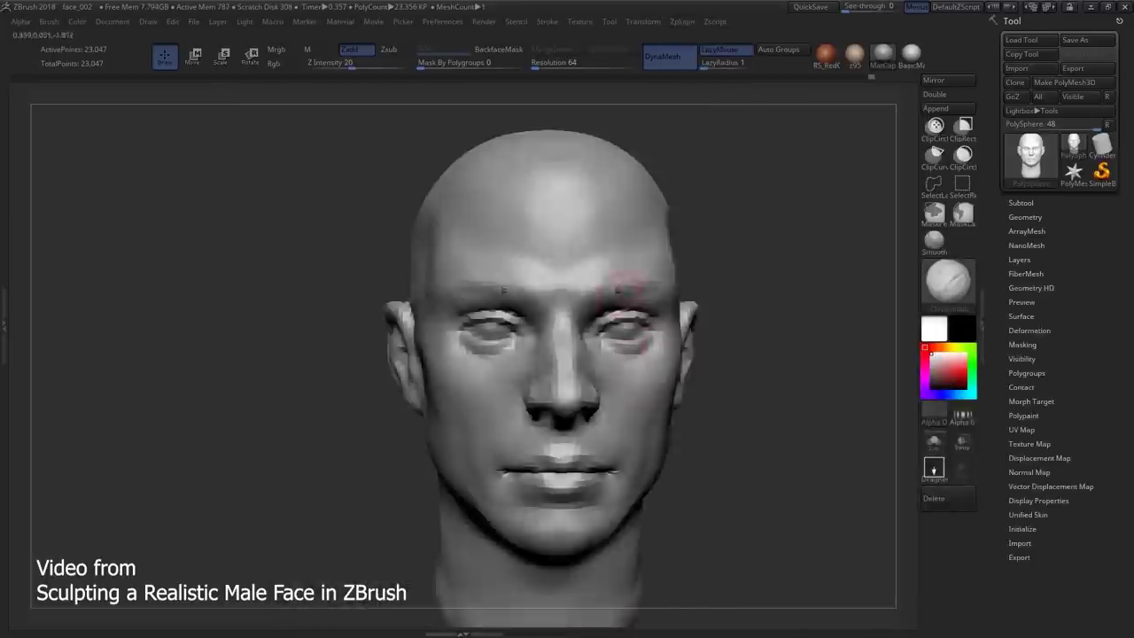
right_drag(620, 316, 571, 328)
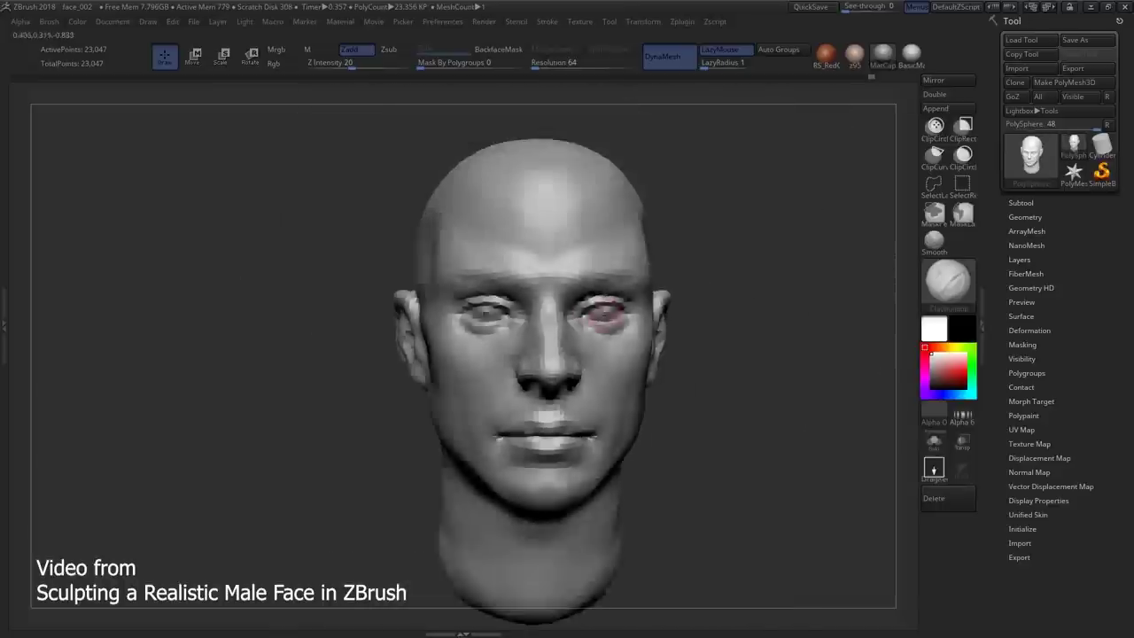
ctrl+right_drag(531, 274, 527, 300)
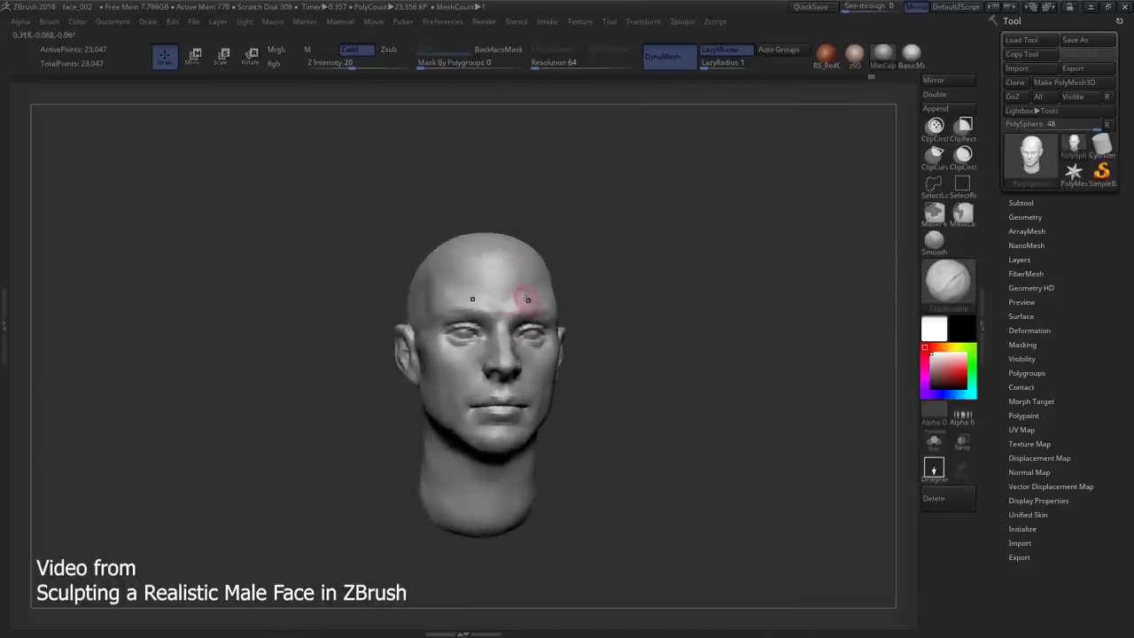
- Adjust the brow, forehead and skull contour from the front and in profile with the Move Topological brush
key(b)
key(m)
key(t)
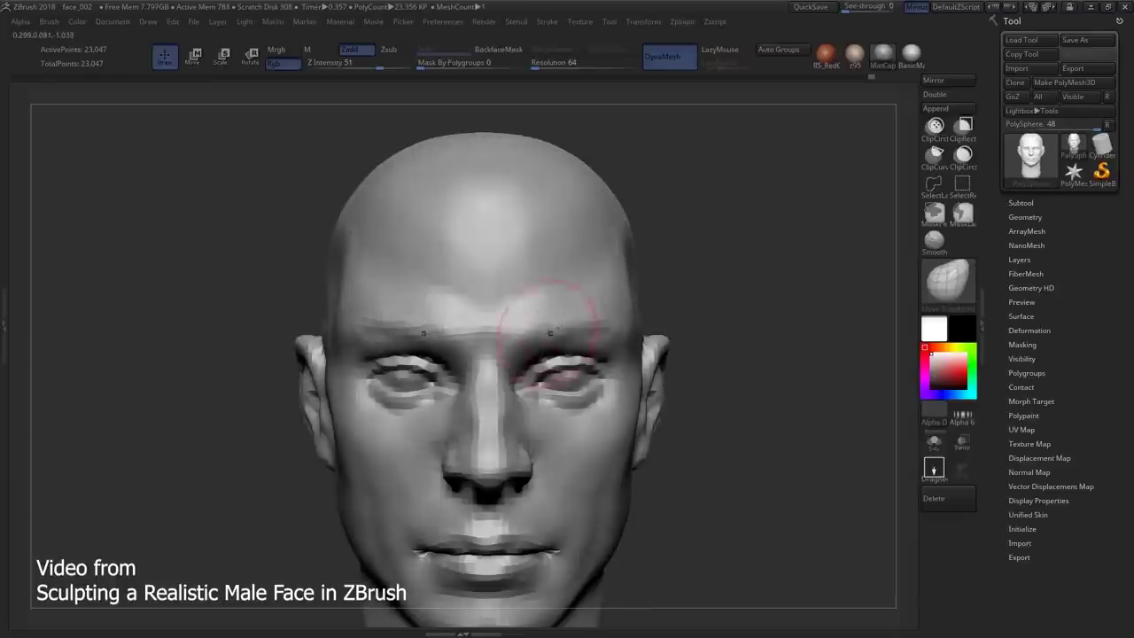
right_drag(549, 333, 527, 250)
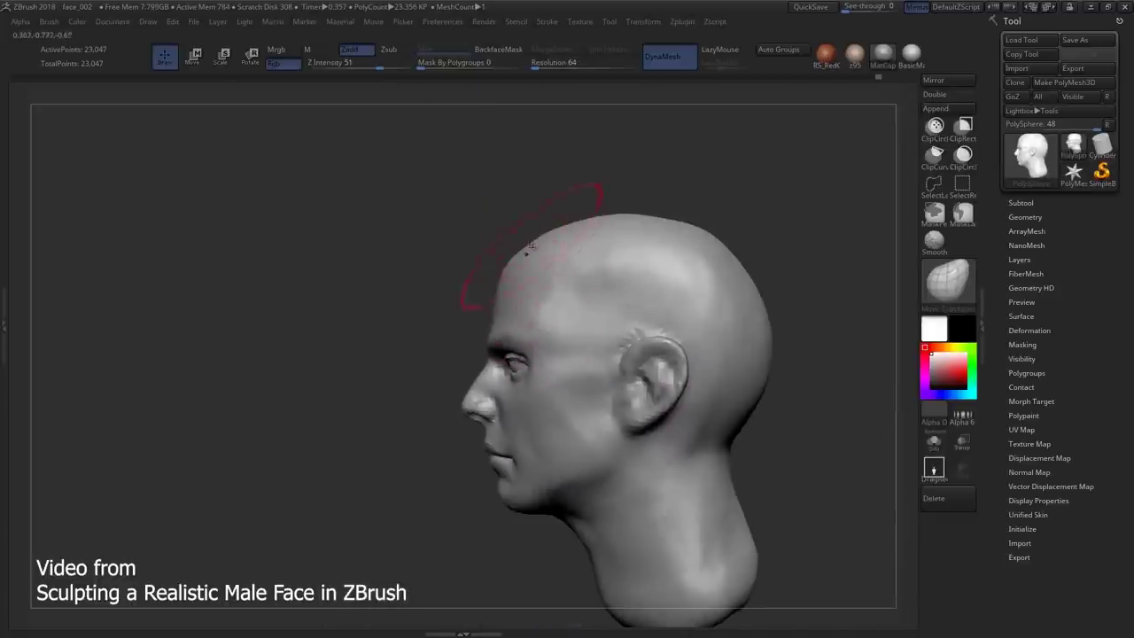
mouse_move(756, 344)
right_down()
mouse_move(556, 448)
mouse_move(586, 429)
mouse_move(565, 406)
right_up()
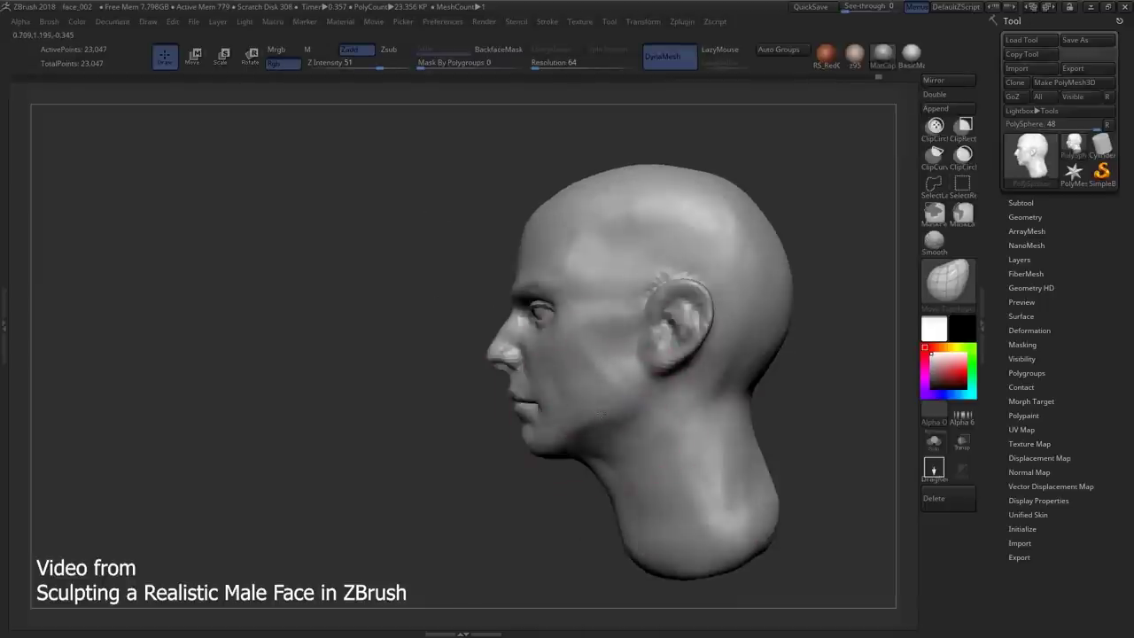
mouse_move(607, 363)
right_down()
mouse_move(602, 346)
mouse_move(554, 381)
mouse_move(506, 367)
mouse_move(596, 363)
mouse_move(531, 416)
right_up()
mouse_move(445, 443)
right_down()
mouse_move(461, 402)
mouse_move(446, 399)
mouse_move(496, 389)
right_up()
- Refine the volume of the neck and the back of the head with the ClayBuildup brush
key(b)
key(c)
key(b)
right_drag(434, 372, 522, 431)
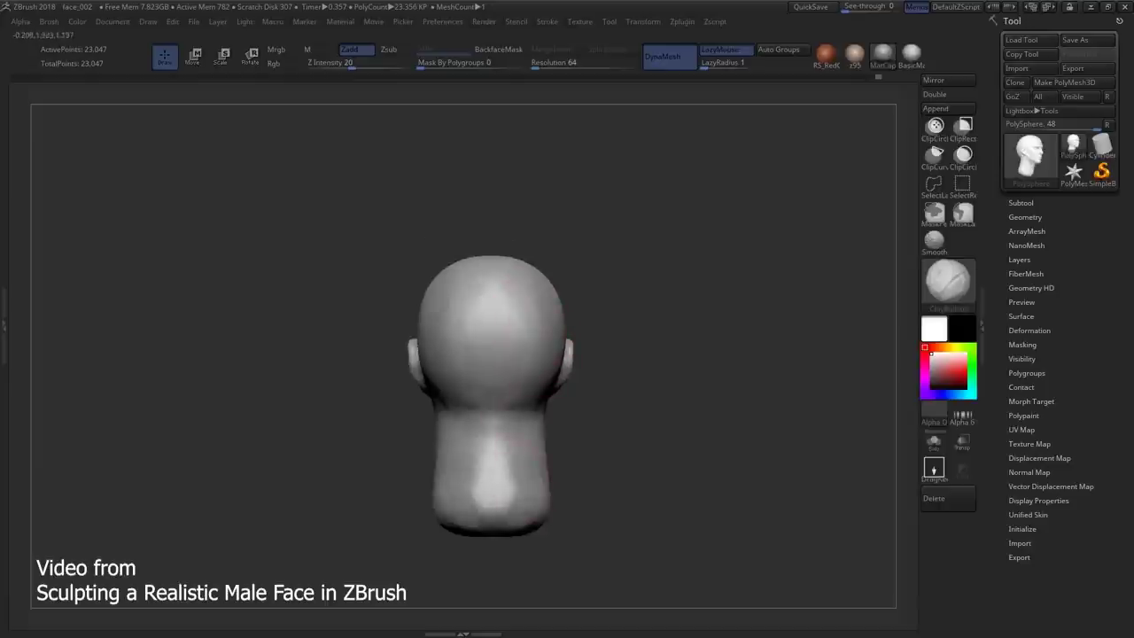
mouse_move(543, 483)
right_down()
mouse_move(575, 369)
mouse_move(506, 260)
mouse_move(593, 254)
mouse_move(717, 306)
mouse_move(504, 322)
mouse_move(522, 269)
mouse_move(524, 299)
mouse_move(575, 381)
mouse_move(617, 263)
mouse_move(597, 230)
mouse_move(567, 336)
mouse_move(558, 319)
mouse_move(567, 420)
mouse_move(552, 405)
mouse_move(446, 426)
mouse_move(555, 445)
mouse_move(423, 442)
mouse_move(430, 454)
mouse_move(551, 462)
right_up()
- Reshape the jawline, the cheeks beside the mouth and the neck with a large Move Topological brush
key(b)
key(m)
key(t)
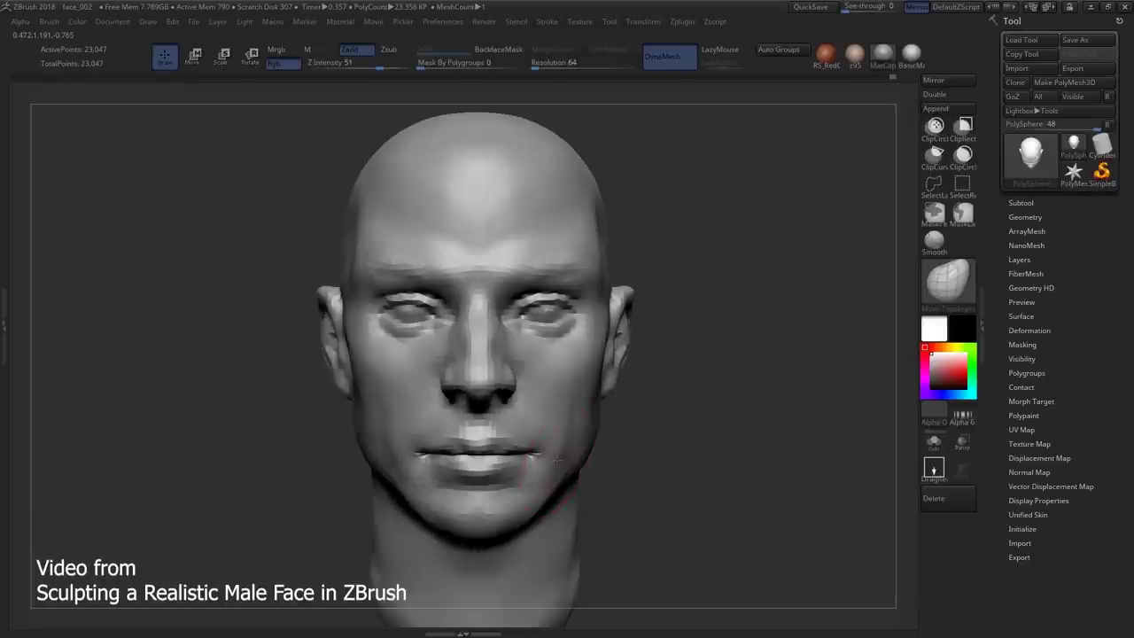
mouse_move(548, 410)
right_down()
mouse_move(438, 416)
mouse_move(554, 390)
mouse_move(540, 403)
mouse_move(587, 380)
mouse_move(502, 507)
right_up()
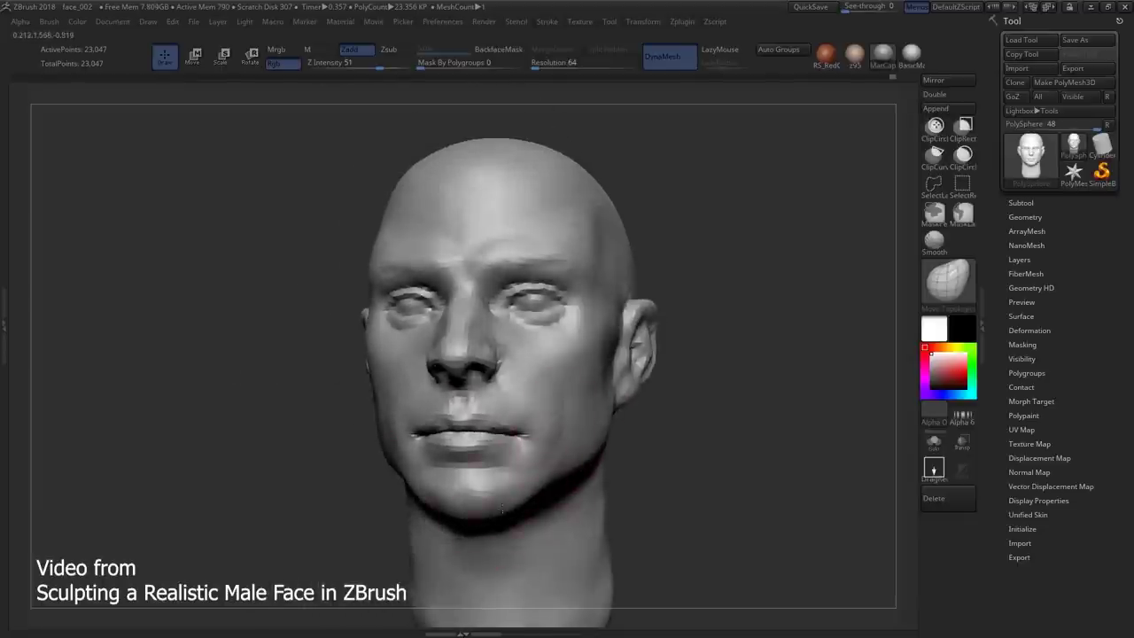
mouse_move(571, 470)
right_down()
mouse_move(611, 461)
mouse_move(567, 478)
right_up()
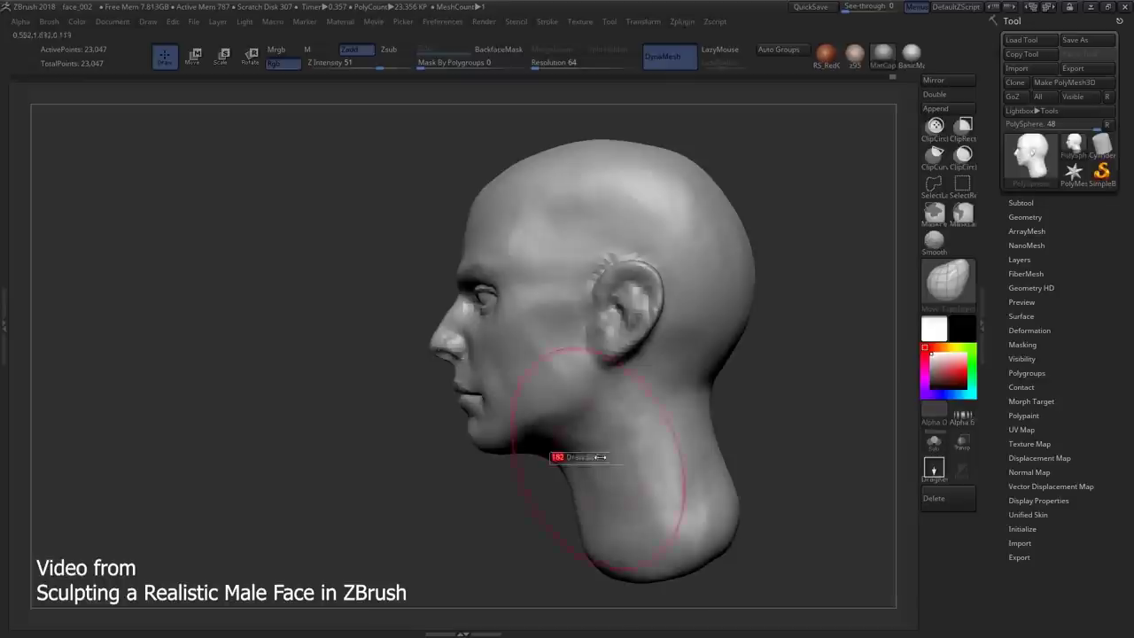
right_drag(593, 567, 636, 482)
mouse_move(620, 416)
right_down()
mouse_move(567, 407)
mouse_move(602, 398)
mouse_move(554, 399)
mouse_move(591, 401)
mouse_move(546, 452)
mouse_move(611, 456)
mouse_move(611, 484)
mouse_move(587, 273)
right_up()
- Select the ClayBuildup brush and remesh the head with DynaMesh at resolution 128
key(b)
key(b)
key(c)
key(b)
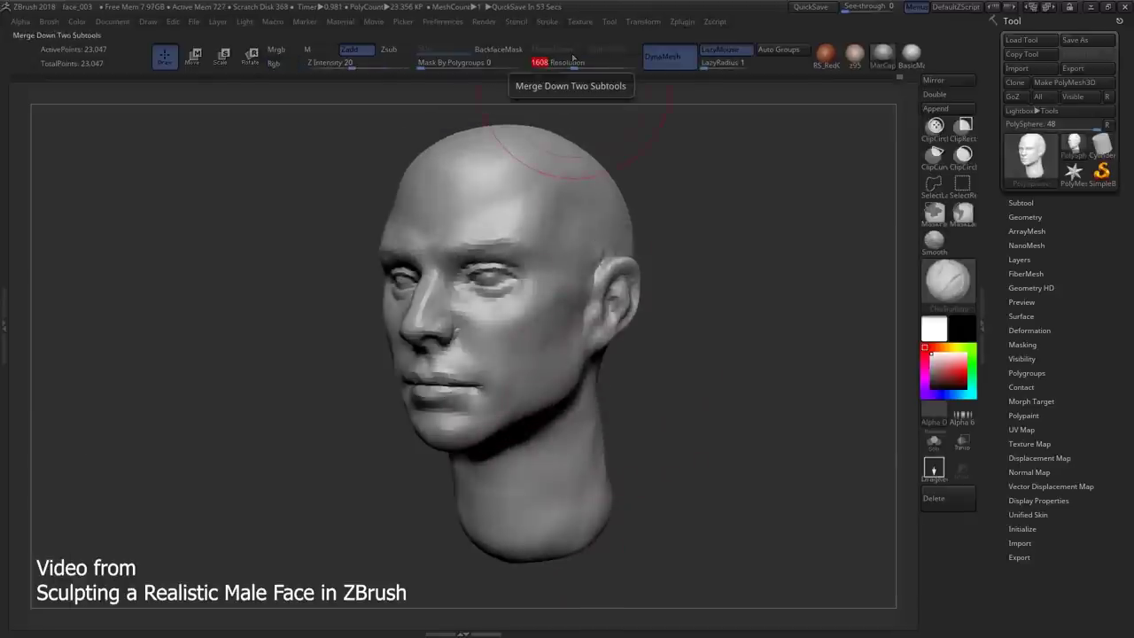
right_drag(732, 324, 673, 330)
mouse_move(551, 350)
ctrl+right_down()
mouse_move(594, 349)
mouse_move(544, 316)
mouse_move(531, 354)
ctrl+right_up()
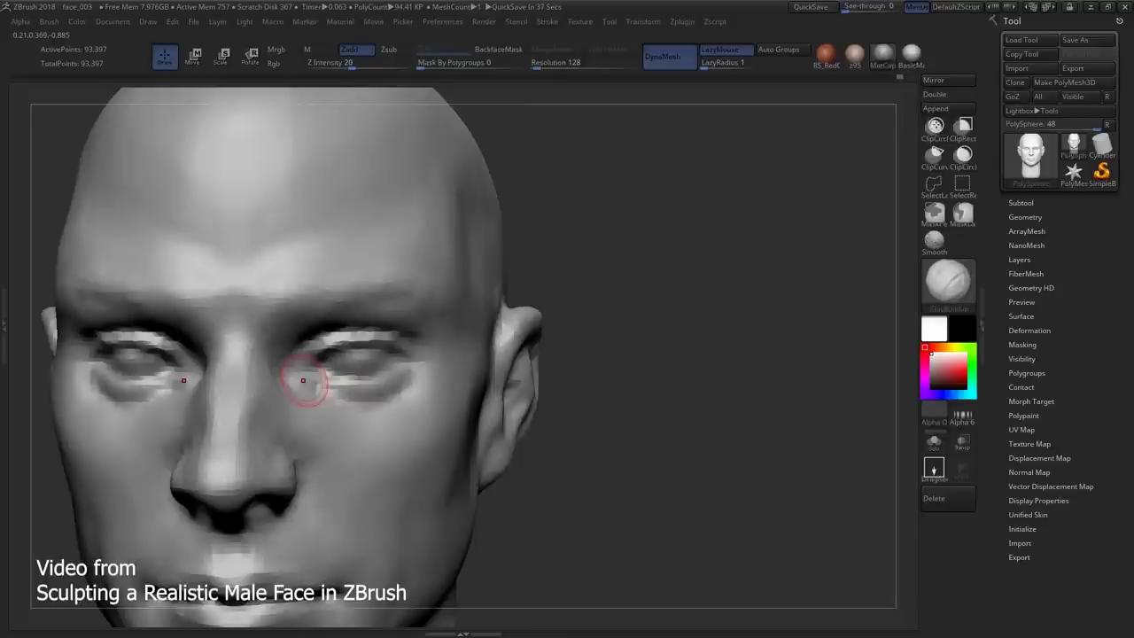
- Check the ear's placement against the brow and the nose base in profile with the transpose line
right_drag(302, 380, 569, 343)
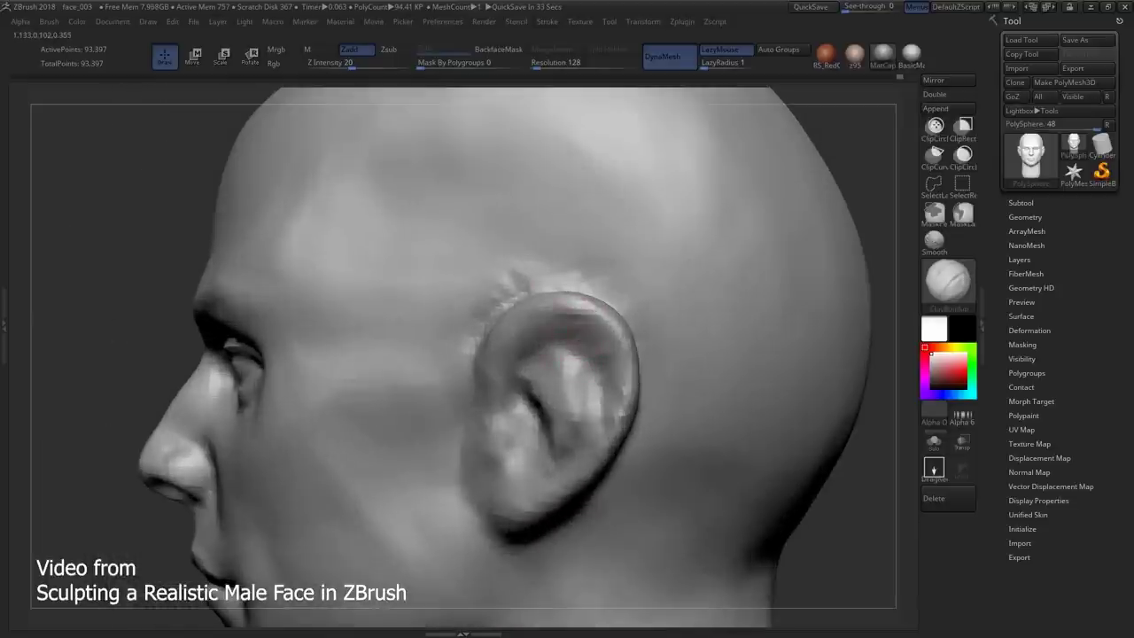
mouse_move(532, 501)
right_down()
mouse_move(530, 441)
mouse_move(561, 456)
mouse_move(567, 407)
mouse_move(571, 416)
right_up()
key(w)
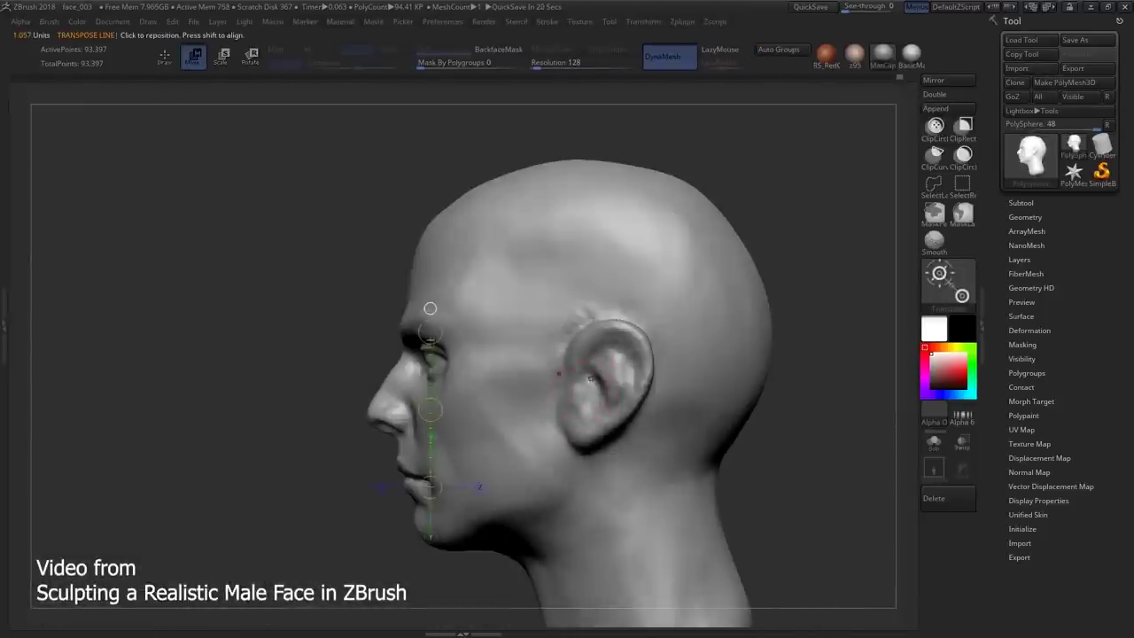
drag(398, 323, 567, 336)
drag(393, 435, 559, 435)
- Reshape the ear's outline in profile with the Move Topological brush
key(b)
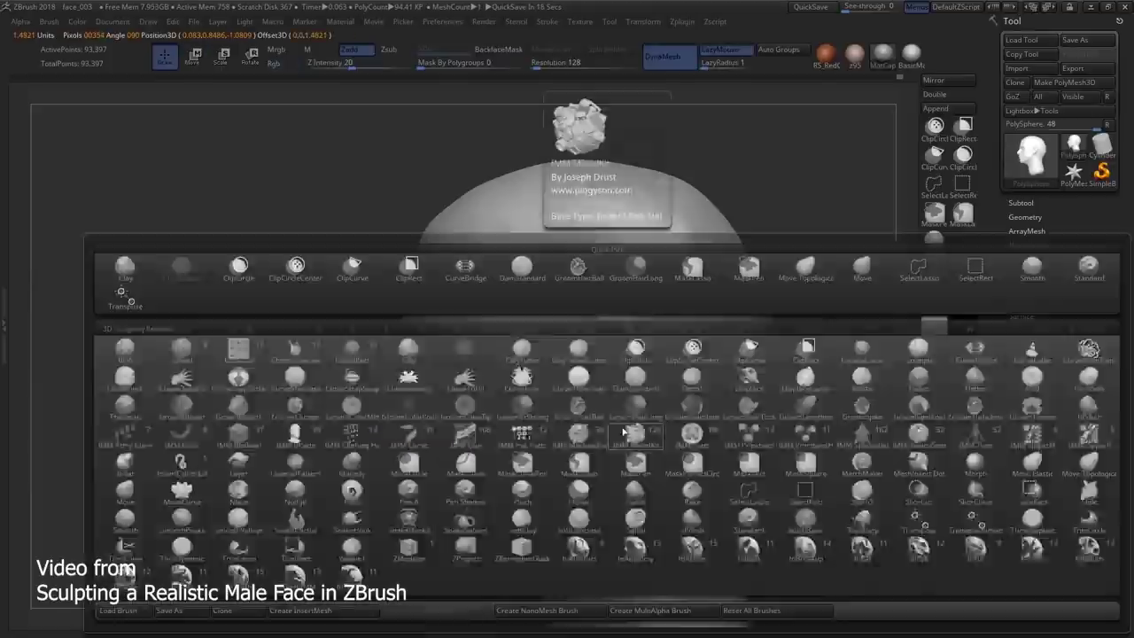
key(m)
key(t)
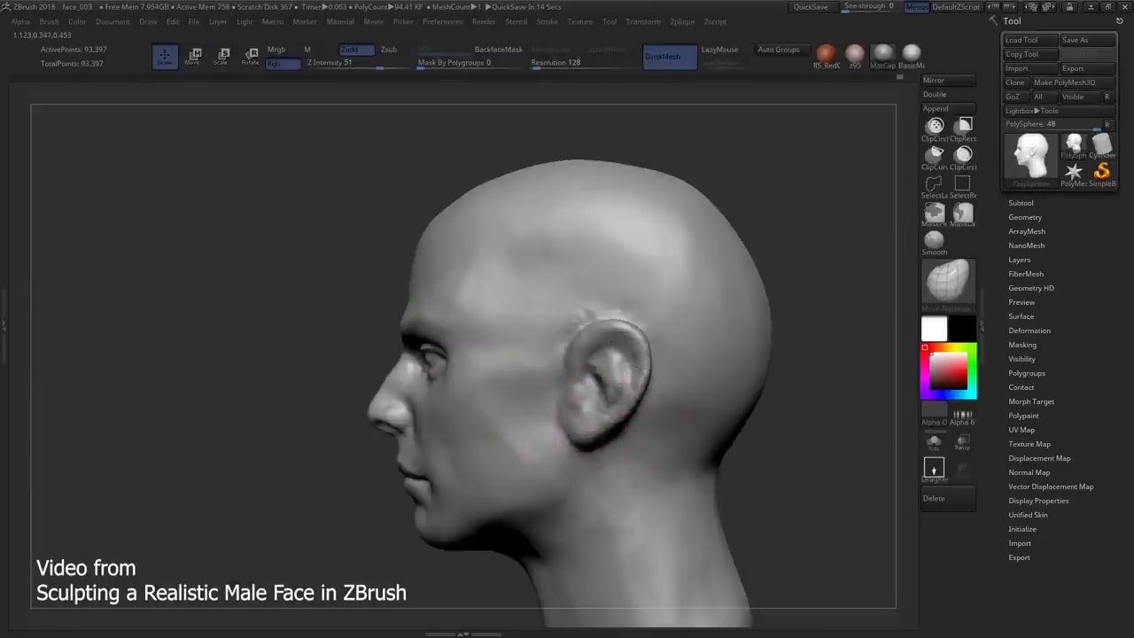
mouse_move(567, 354)
right_down()
mouse_move(620, 363)
mouse_move(611, 390)
mouse_move(540, 407)
mouse_move(585, 403)
mouse_move(531, 394)
mouse_move(577, 403)
mouse_move(594, 387)
right_up()
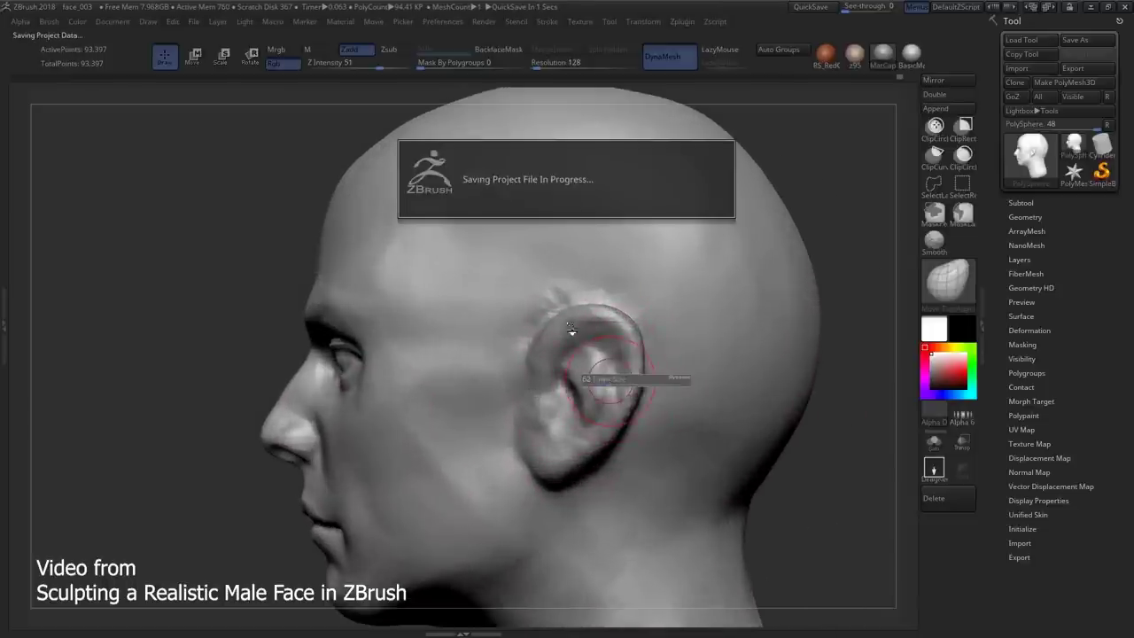
mouse_move(563, 370)
right_down()
mouse_move(483, 374)
mouse_move(531, 354)
right_up()
- Sculpt the ear's outer rim and the groove along its inside with the ClayBuildup brush
key(b)
key(c)
key(b)
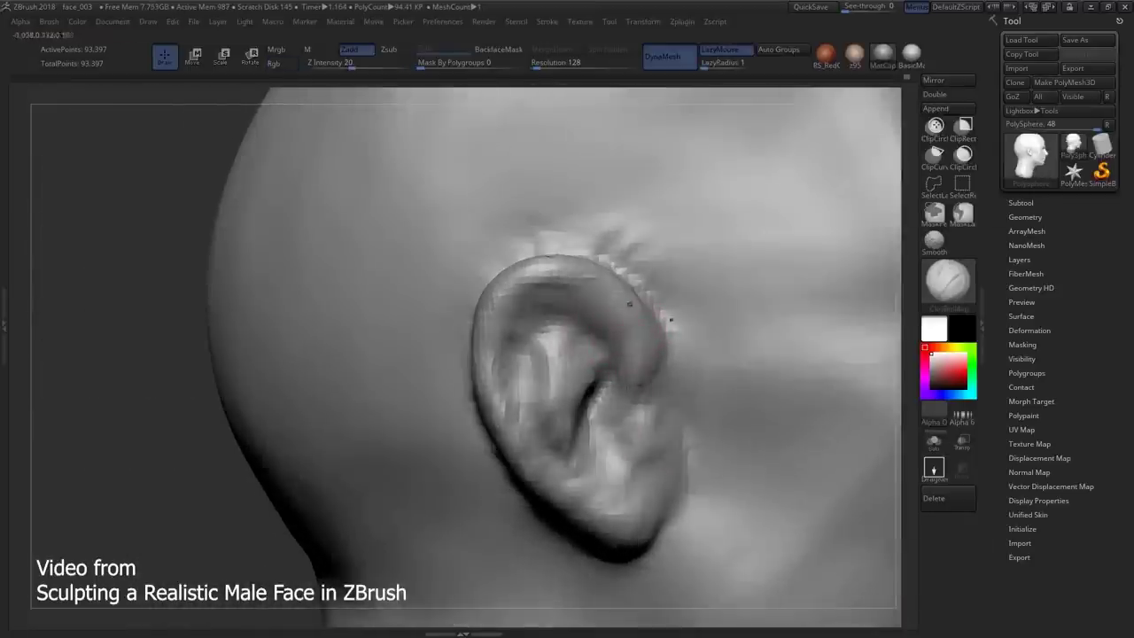
mouse_move(619, 386)
ctrl+right_down()
mouse_move(653, 324)
mouse_move(624, 408)
mouse_move(623, 365)
ctrl+right_up()
mouse_move(537, 332)
right_down()
mouse_move(531, 306)
mouse_move(527, 316)
mouse_move(665, 385)
mouse_move(481, 400)
mouse_move(496, 416)
mouse_move(446, 466)
mouse_move(549, 447)
right_up()
right_drag(567, 540, 583, 400)
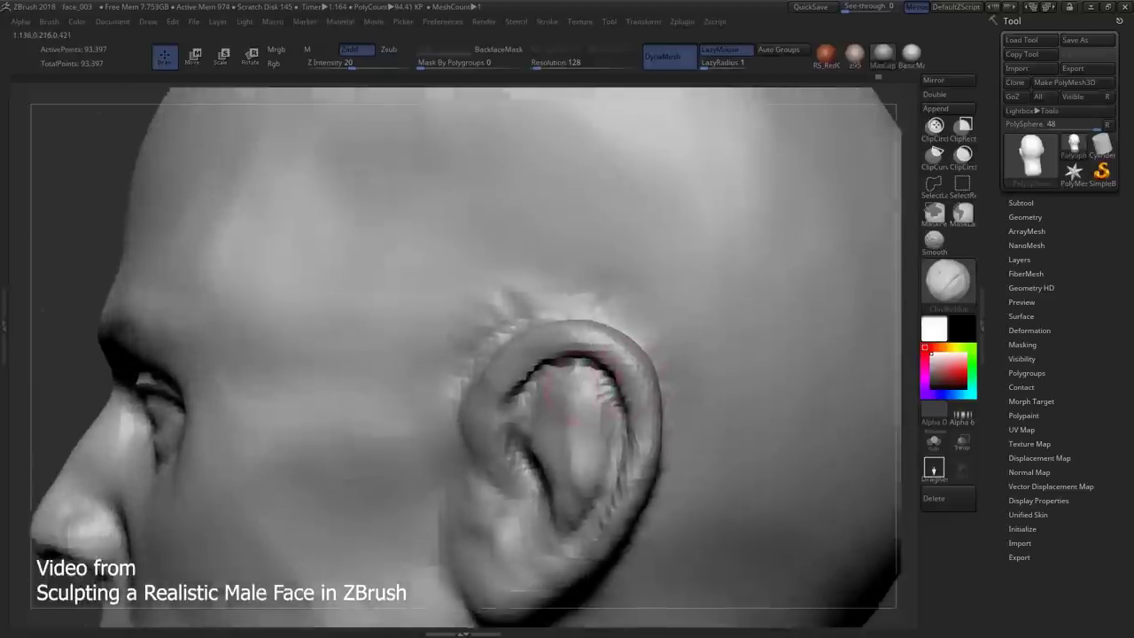
- Adjust the ear's rim and earlobe shape with the Move Topological brush
key(b)
key(m)
key(t)
drag(583, 343, 567, 343)
mouse_move(567, 343)
right_down()
mouse_move(590, 380)
mouse_move(619, 362)
mouse_move(560, 389)
mouse_move(648, 367)
right_up()
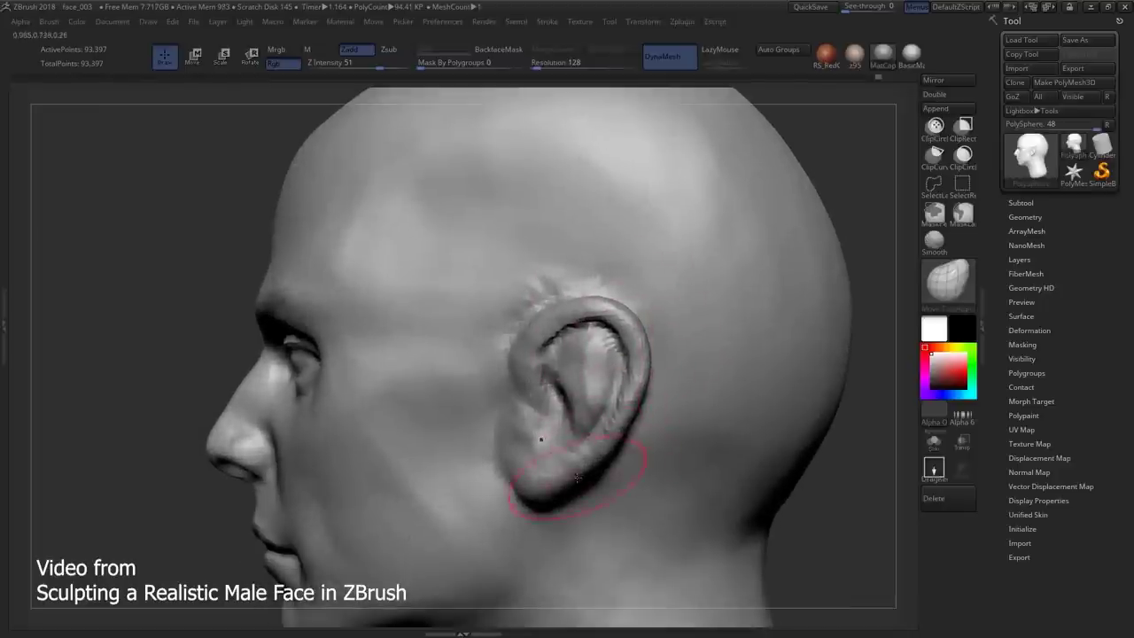
right_drag(649, 367, 620, 372)
- Build up the ear's inner folds and the area in front of the ear canal with the ClayBuildup brush
key(b)
key(c)
key(b)
right_drag(494, 342, 551, 310)
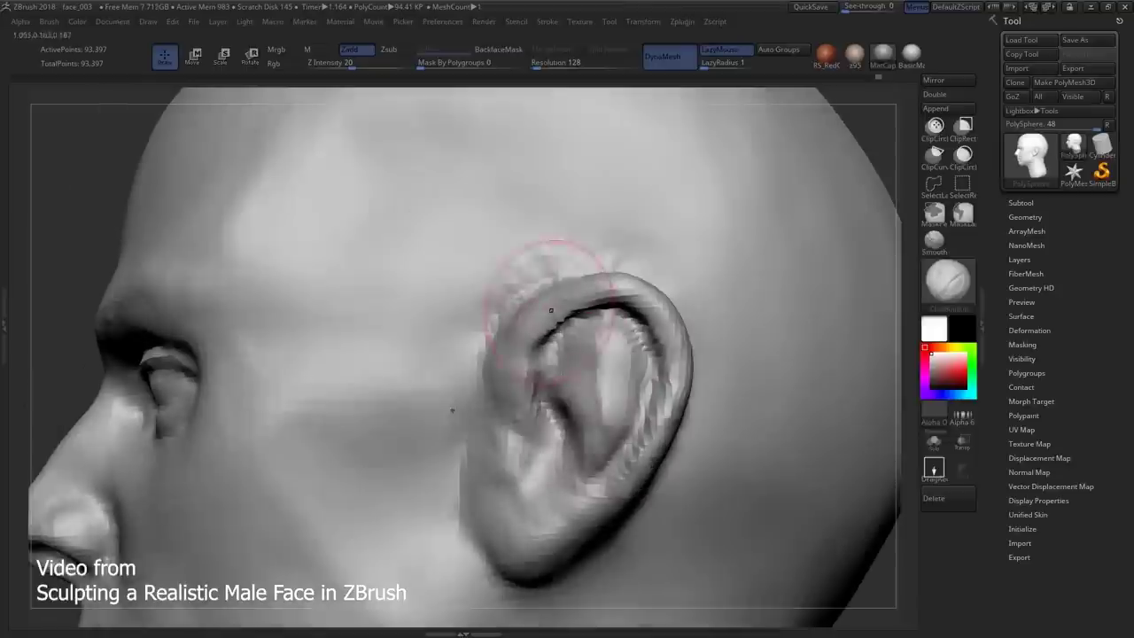
mouse_move(456, 463)
right_down()
mouse_move(436, 473)
mouse_move(434, 407)
mouse_move(386, 486)
right_up()
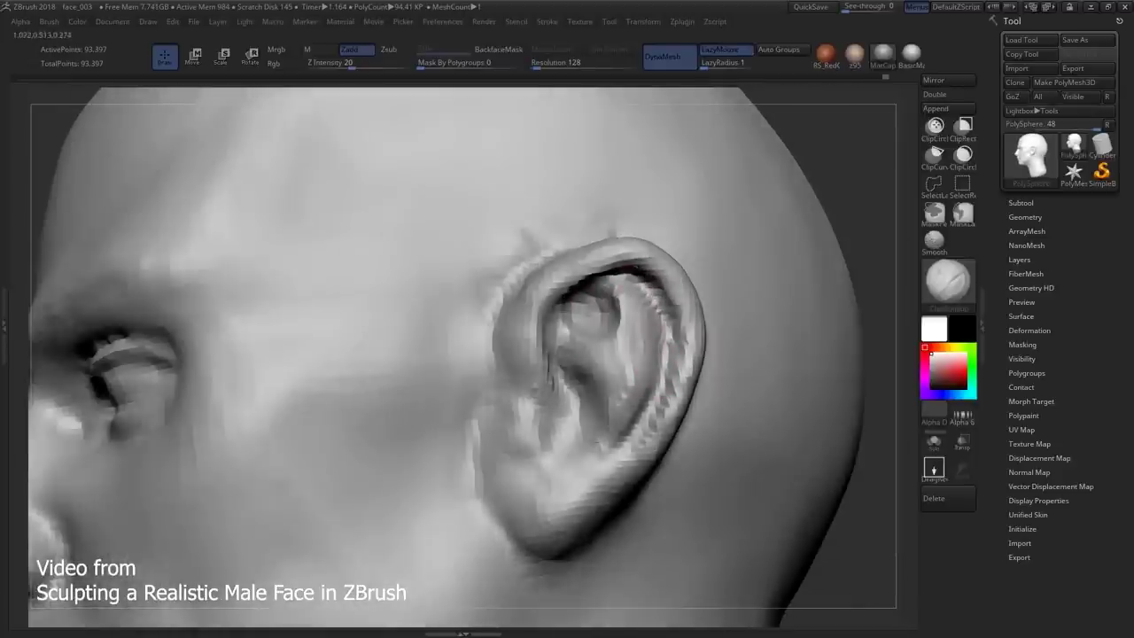
- Adjust the ear's tilt and thickness as seen from behind the head with the Move Topological brush
mouse_move(592, 441)
right_down()
mouse_move(576, 456)
mouse_move(577, 405)
mouse_move(610, 385)
mouse_move(554, 410)
mouse_move(549, 380)
mouse_move(673, 328)
mouse_move(600, 329)
mouse_move(584, 250)
mouse_move(587, 342)
mouse_move(605, 400)
right_up()
key(b)
click(535, 390)
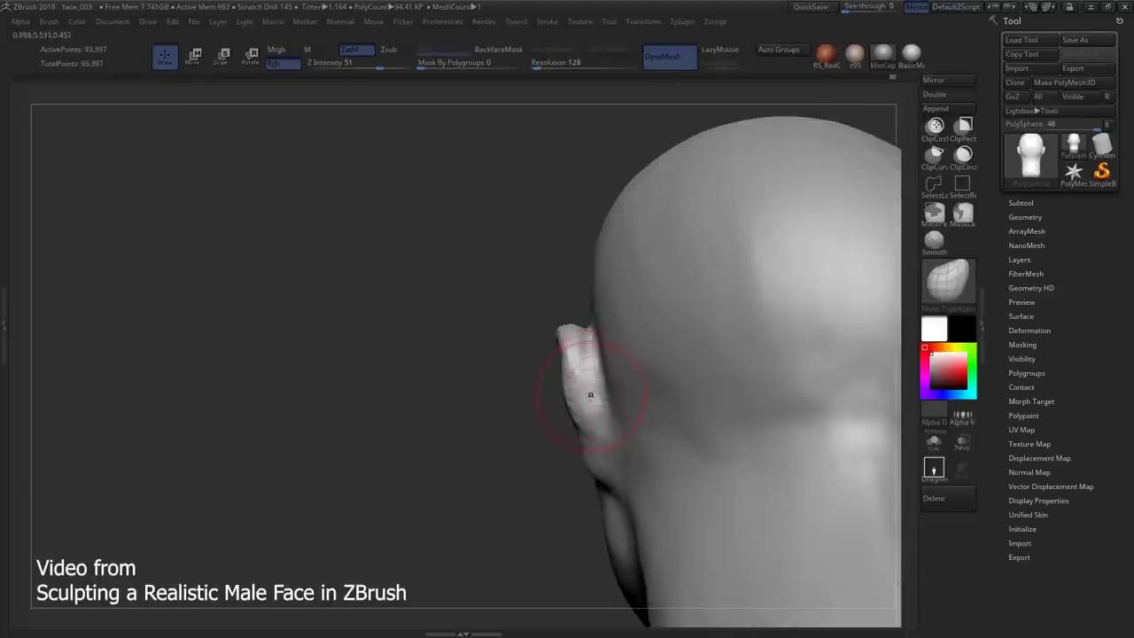
mouse_move(590, 368)
right_down()
mouse_move(562, 385)
mouse_move(592, 372)
mouse_move(602, 447)
mouse_move(581, 512)
mouse_move(592, 522)
mouse_move(627, 513)
mouse_move(546, 501)
mouse_move(496, 336)
mouse_move(536, 156)
mouse_move(620, 292)
mouse_move(756, 406)
mouse_move(681, 447)
mouse_move(683, 380)
mouse_move(709, 392)
mouse_move(620, 452)
mouse_move(611, 430)
mouse_move(630, 413)
mouse_move(623, 301)
mouse_move(609, 367)
right_up()
- Fill out the back of the ear where it meets the skull with the ClayBuildup brush
key(b)
key(c)
key(b)
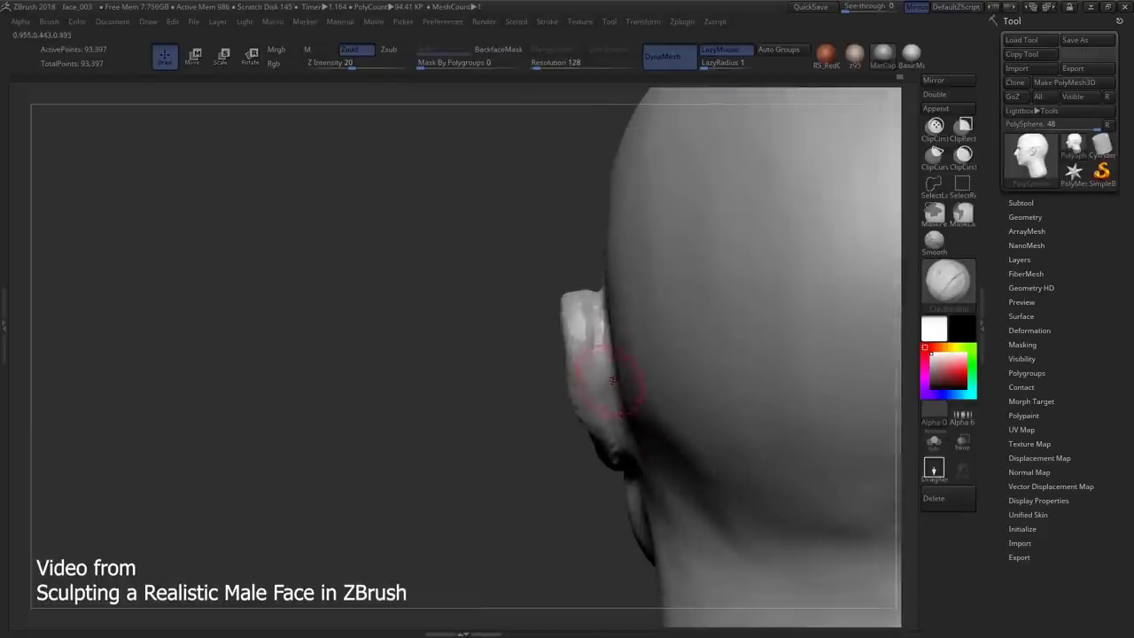
key(b)
key(Escape)
right_drag(538, 380, 595, 399)
- Adjust the ear's overall shape with the Move Topological brush, working from behind and from the side
key(b)
key(m)
key(t)
key(f)
right_drag(293, 406, 611, 611)
mouse_move(660, 400)
right_down()
mouse_move(651, 465)
mouse_move(634, 452)
mouse_move(627, 375)
mouse_move(608, 387)
mouse_move(639, 315)
right_up()
- Sculpt the ear's upper inner folds and the hollow beneath them with the ClayBuildup brush
key(b)
key(c)
key(b)
key(l)
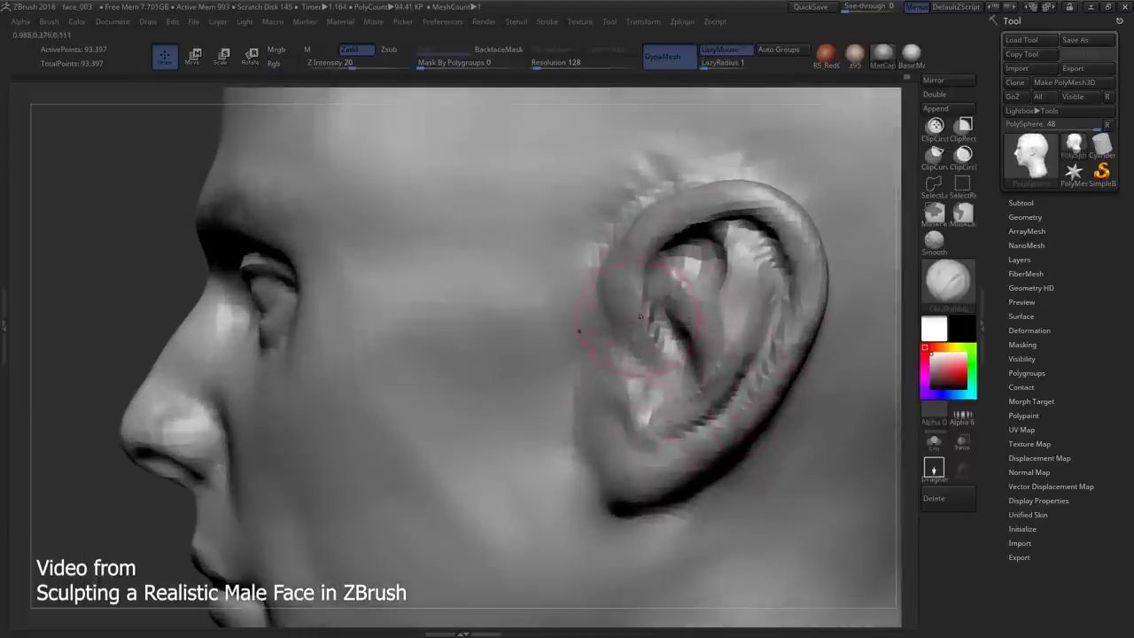
right_drag(595, 353, 541, 527)
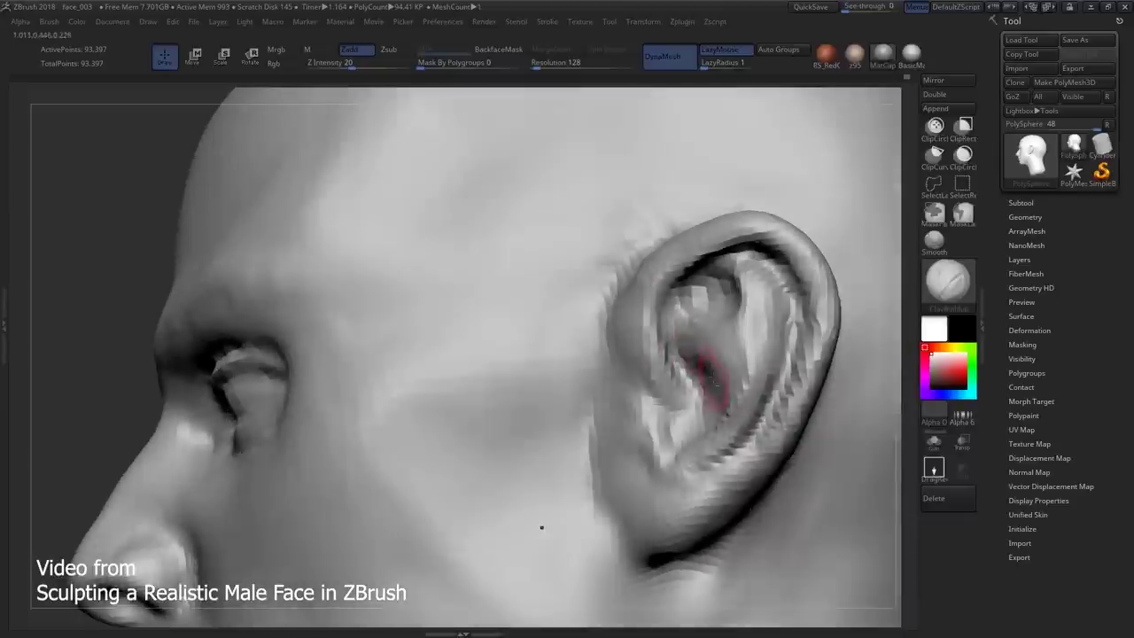
right_drag(682, 349, 540, 310)
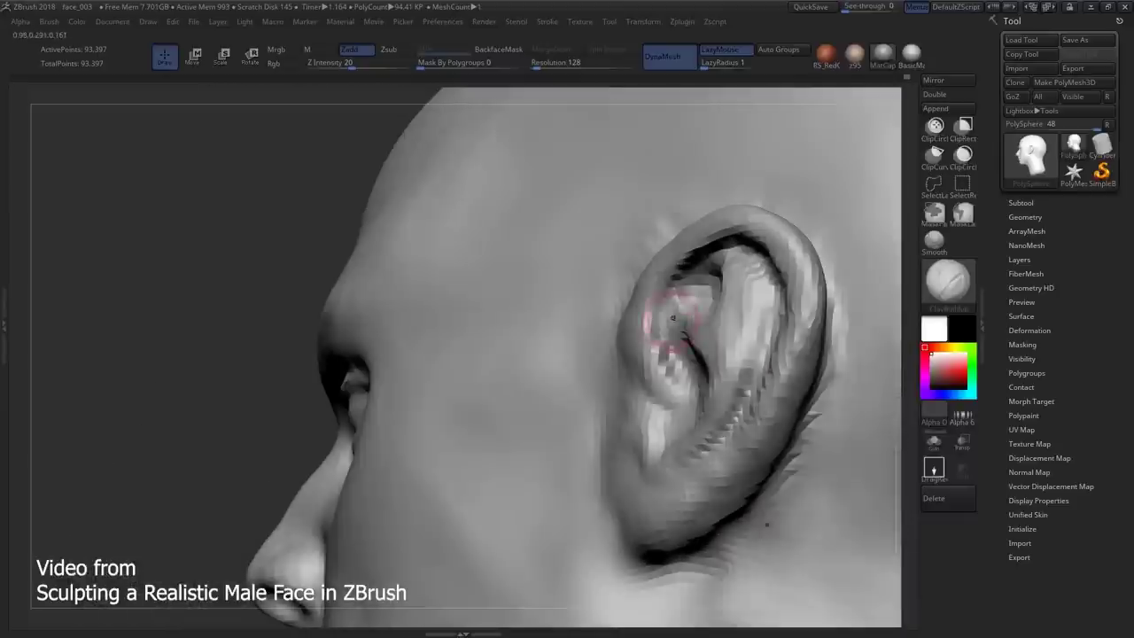
right_drag(663, 278, 695, 285)
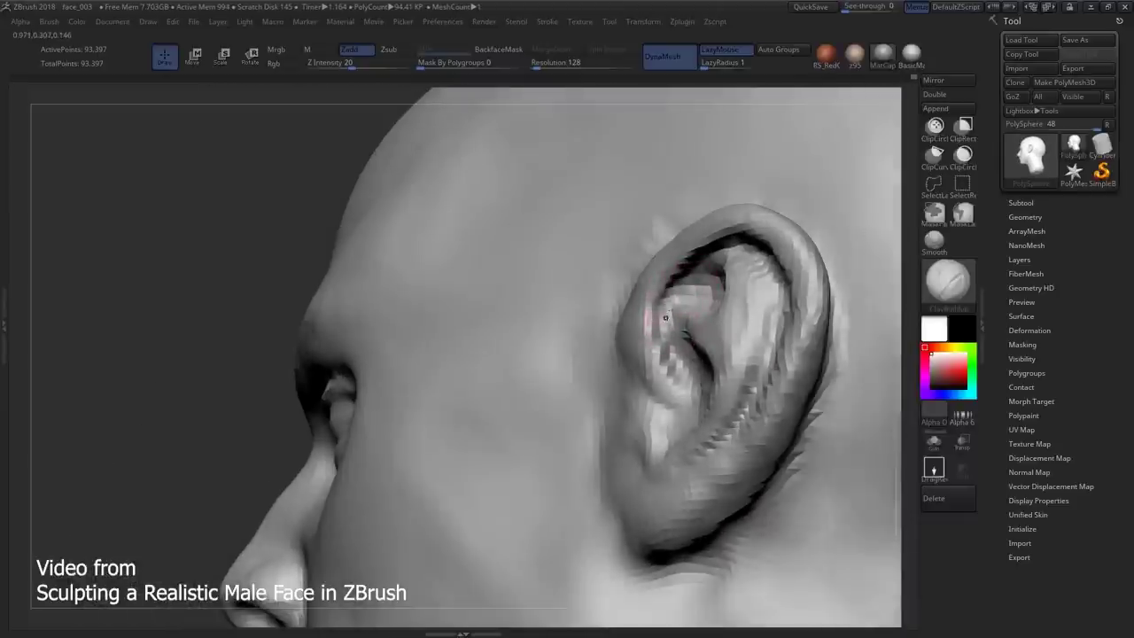
- Carve the groove along the ear's lower rim and above the earlobe with the ClayBuildup brush
right_drag(674, 367, 720, 343)
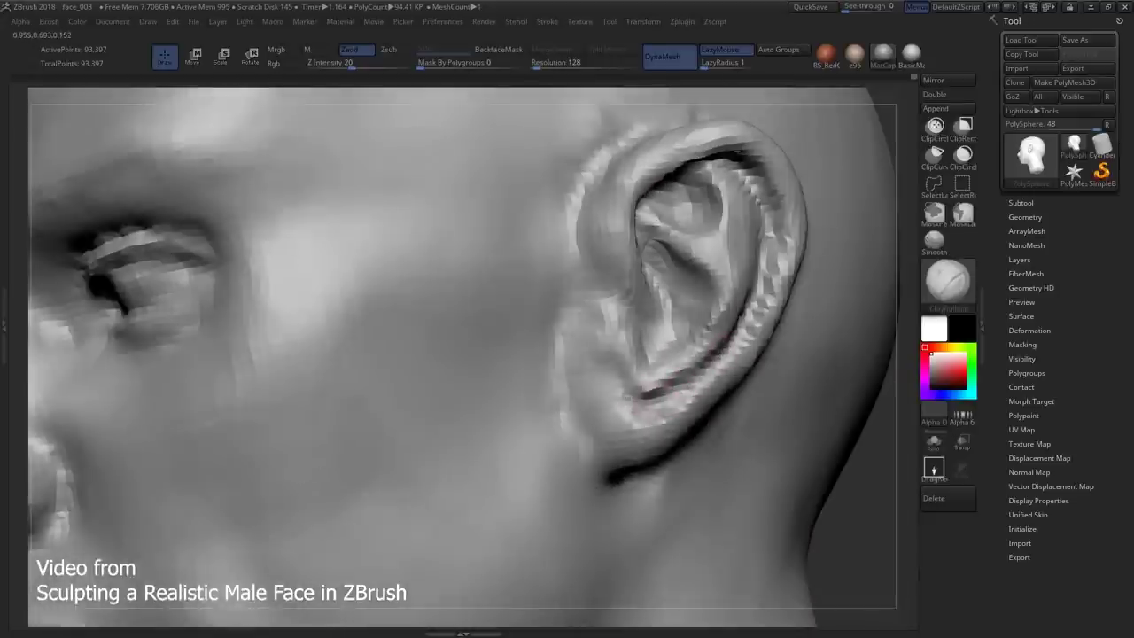
right_drag(620, 425, 575, 442)
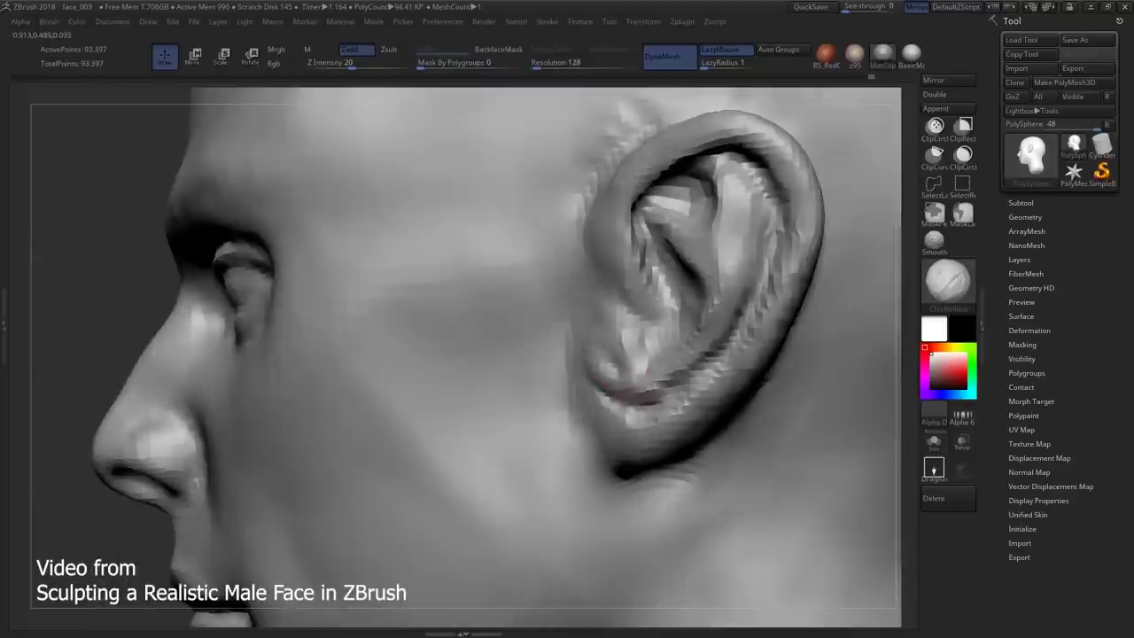
right_drag(620, 383, 602, 359)
mouse_move(643, 324)
right_down()
mouse_move(569, 327)
mouse_move(587, 321)
mouse_move(549, 237)
mouse_move(587, 298)
mouse_move(701, 245)
mouse_move(580, 441)
mouse_move(549, 372)
mouse_move(656, 319)
mouse_move(752, 292)
mouse_move(779, 265)
mouse_move(708, 301)
right_up()
- Refine the ear's inner folds with the ClayBuildup brush and remesh the head with DynaMesh at resolution 128
key(b)
key(d)
key(s)
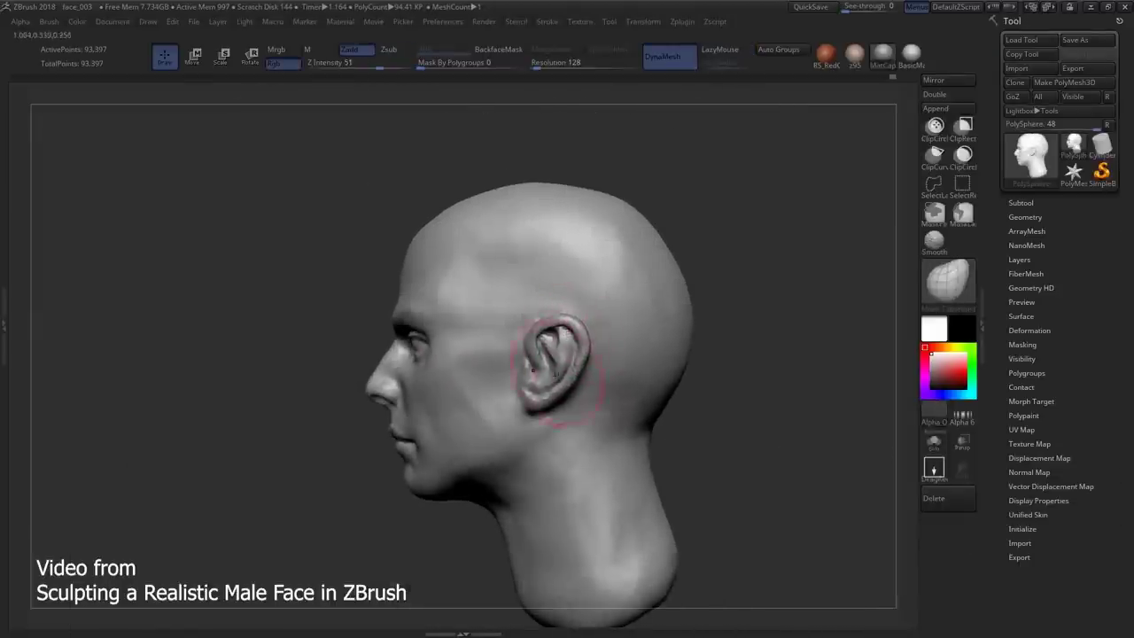
ctrl+right_drag(556, 368, 576, 343)
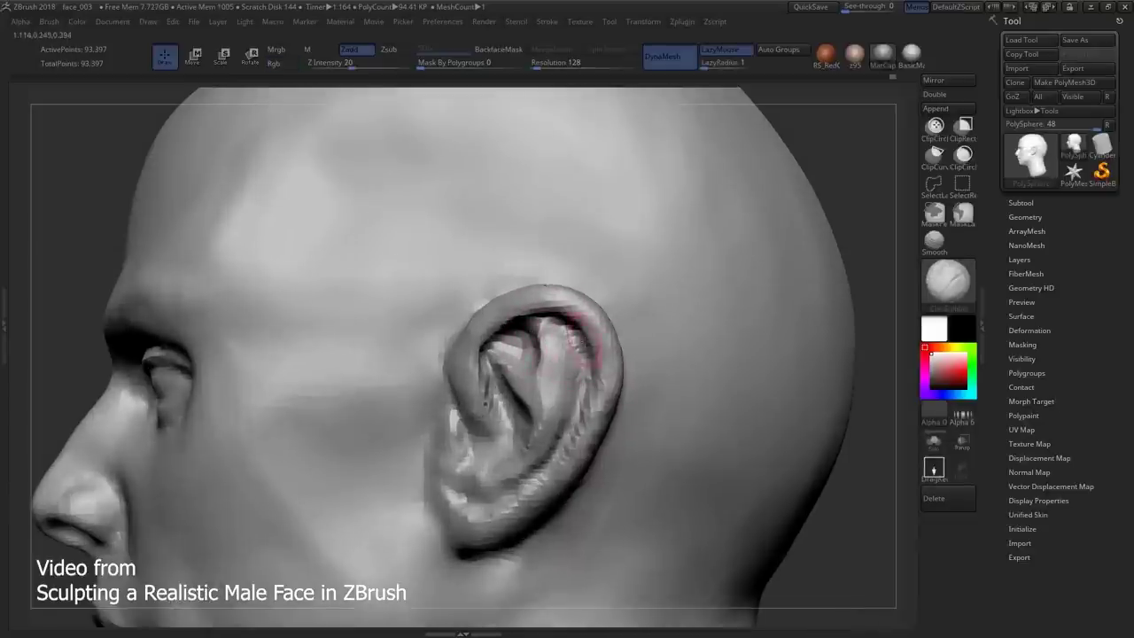
right_drag(417, 428, 292, 398)
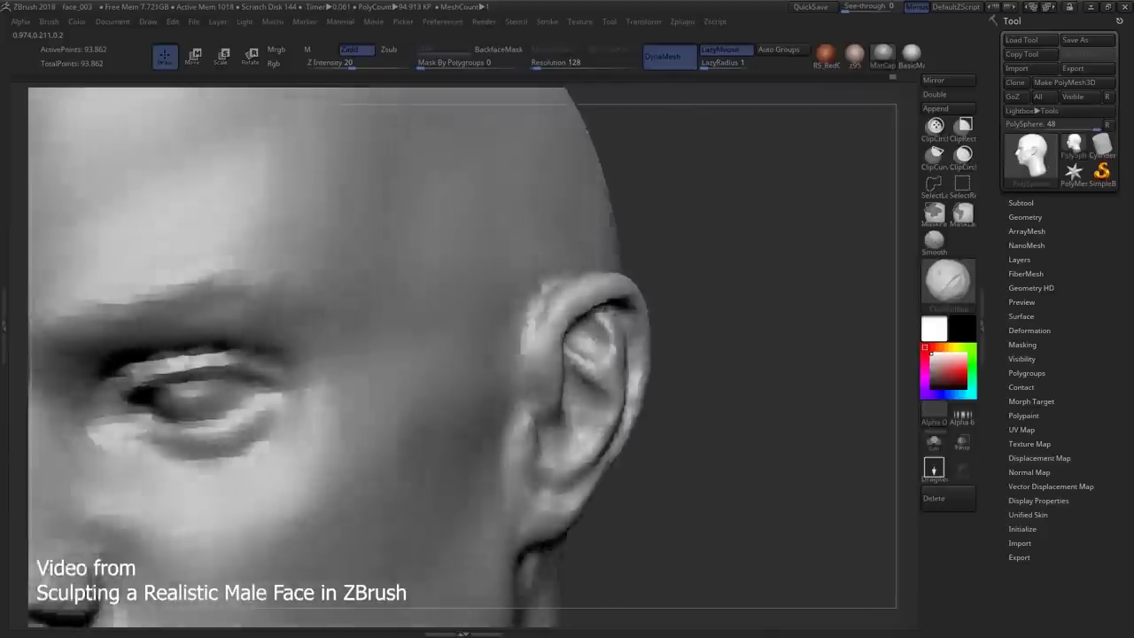
mouse_move(549, 351)
right_down()
mouse_move(600, 348)
mouse_move(535, 375)
right_up()
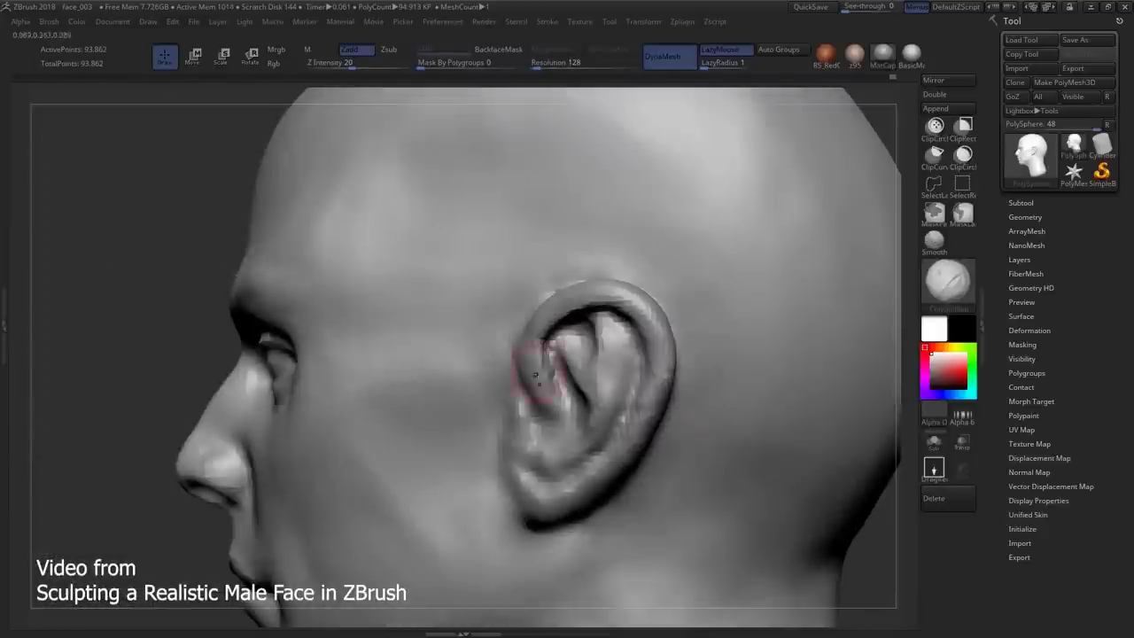
- Adjust the front part of the ear's rim and its inner folds with the Move Topological brush
key(b)
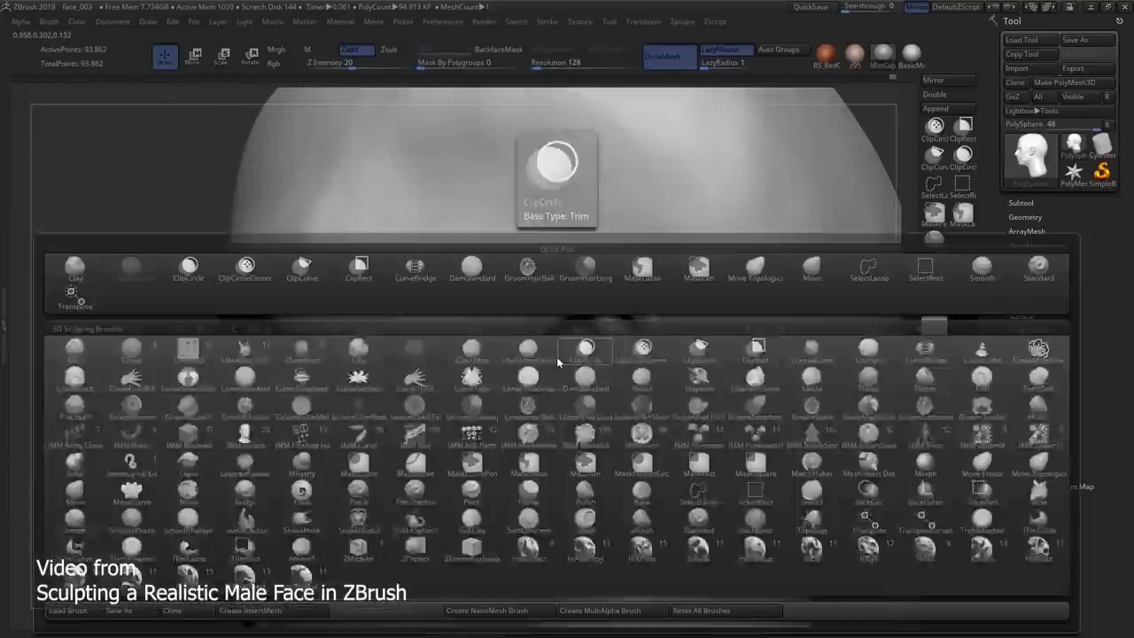
key(m)
key(t)
key(s)
alt+right_drag(545, 379, 401, 424)
- Deepen the ear's inner folds and define the crease down its back edge, refining its shape from behind
key(b)
key(d)
key(s)
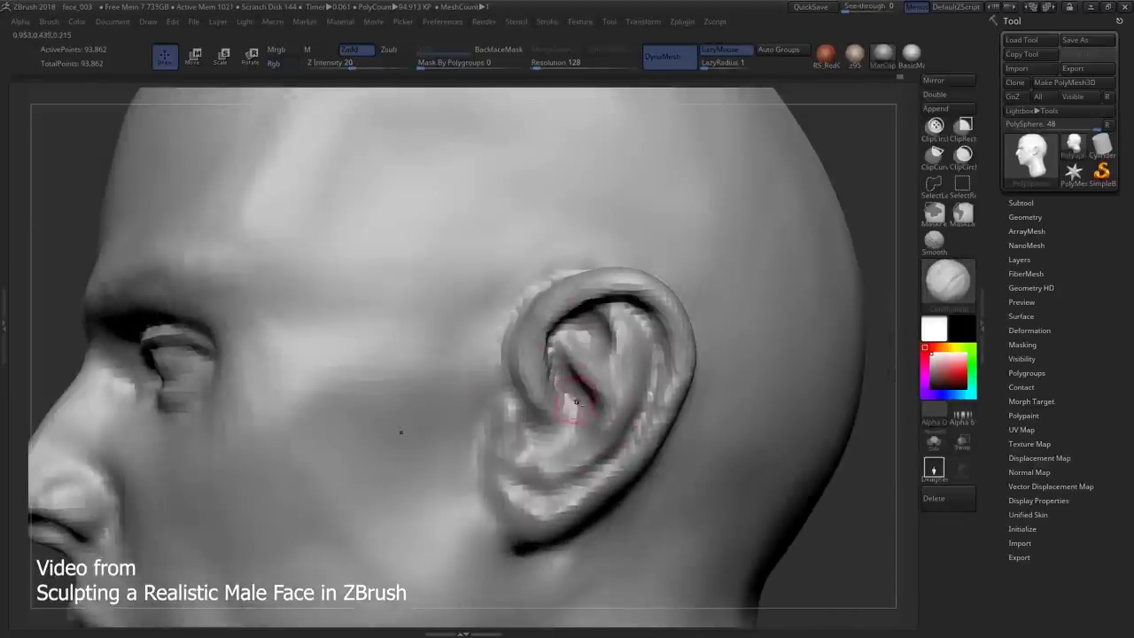
mouse_move(520, 421)
right_down()
mouse_move(544, 354)
mouse_move(575, 314)
mouse_move(567, 337)
mouse_move(561, 309)
mouse_move(652, 316)
mouse_move(620, 364)
mouse_move(653, 316)
mouse_move(653, 292)
mouse_move(664, 365)
mouse_move(700, 327)
mouse_move(688, 293)
mouse_move(709, 232)
mouse_move(683, 303)
right_up()
right_drag(683, 379, 661, 347)
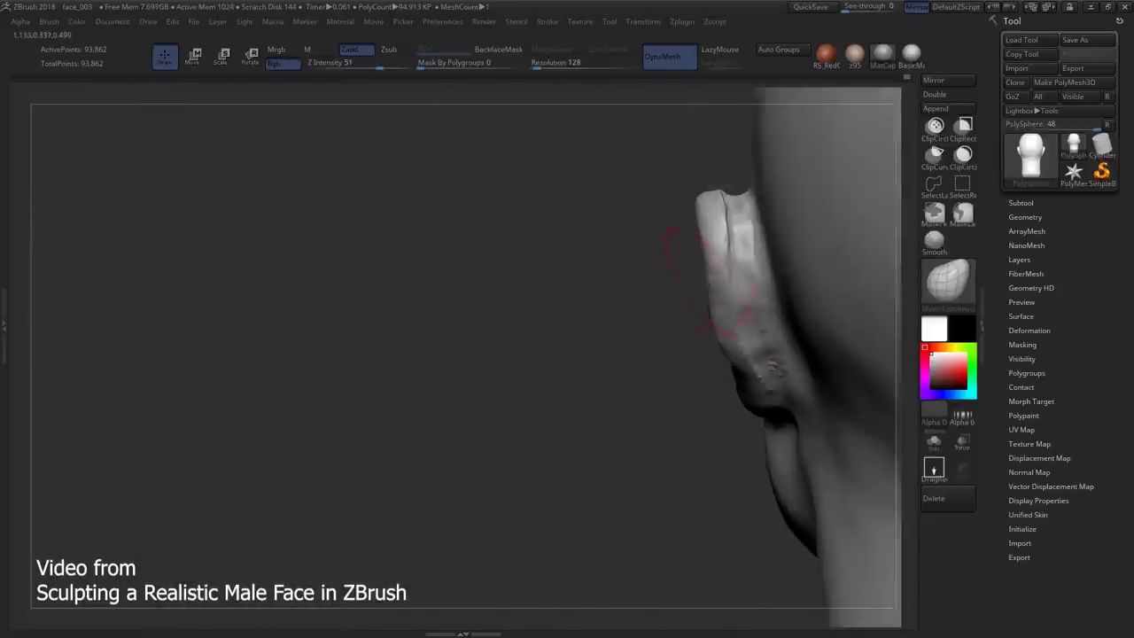
right_drag(673, 257, 722, 336)
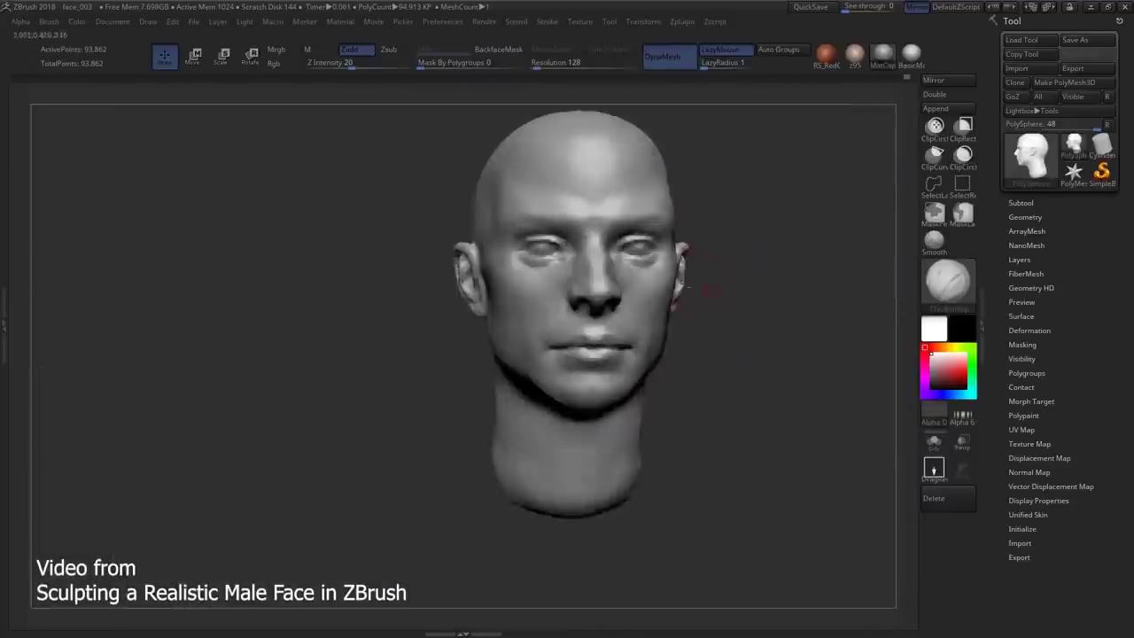
- Reshape the ear's outline in the front view with the ClayBuildup and Move Topological brushes
right_drag(611, 350, 726, 390)
mouse_move(567, 381)
ctrl+right_down()
mouse_move(543, 372)
mouse_move(591, 354)
mouse_move(572, 336)
mouse_move(590, 336)
mouse_move(595, 443)
mouse_move(575, 430)
mouse_move(496, 425)
mouse_move(533, 440)
mouse_move(570, 405)
mouse_move(587, 451)
mouse_move(695, 482)
mouse_move(608, 469)
mouse_move(548, 426)
mouse_move(522, 496)
mouse_move(560, 348)
mouse_move(593, 305)
mouse_move(648, 336)
ctrl+right_up()
key(b)
key(c)
key(b)
key(b)
key(m)
key(t)
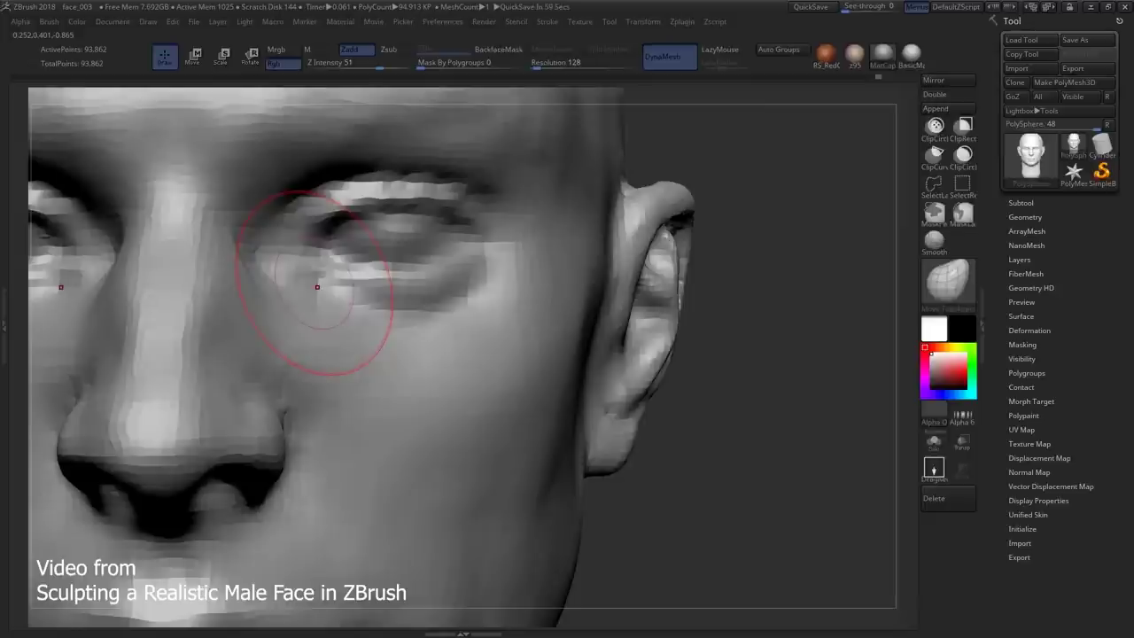
mouse_move(317, 287)
right_down()
mouse_move(658, 203)
mouse_move(682, 316)
mouse_move(687, 292)
right_up()
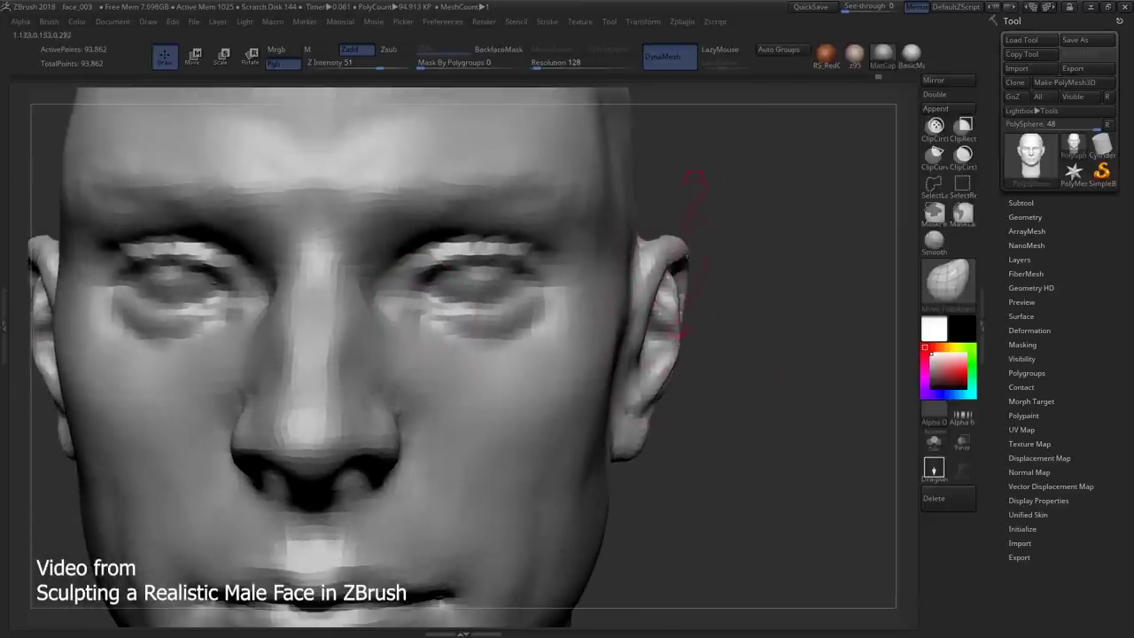
drag(687, 259, 759, 257)
mouse_move(759, 256)
right_down()
mouse_move(694, 259)
mouse_move(693, 306)
mouse_move(664, 354)
mouse_move(645, 352)
mouse_move(639, 394)
right_up()
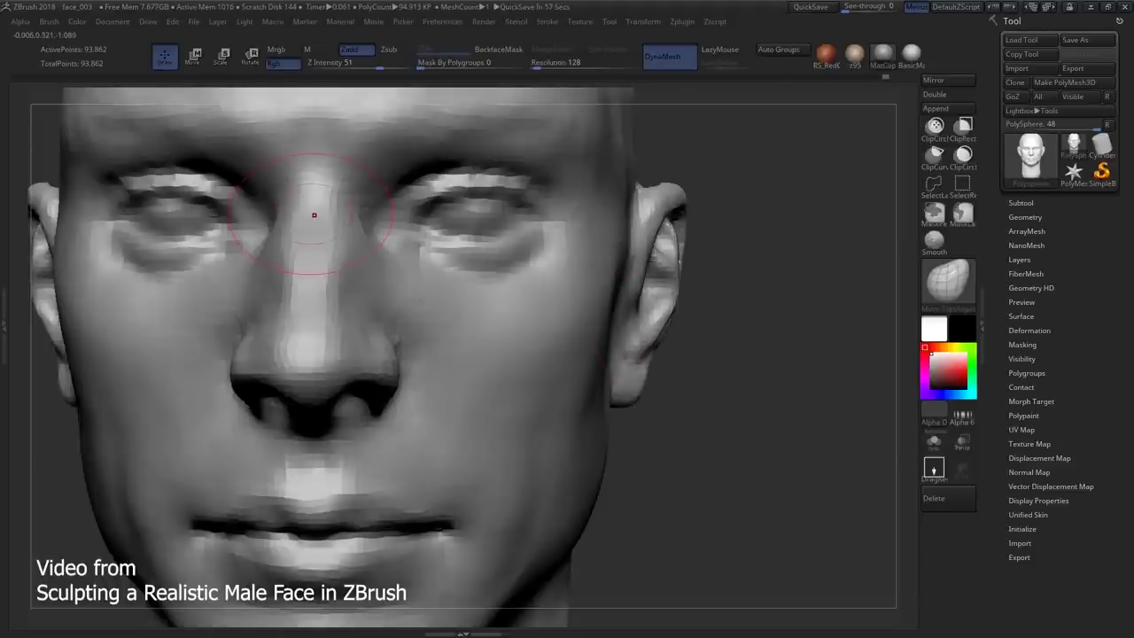
- Check the ear's proportions against the face in the front view with a transpose line
key(w)
mouse_move(313, 214)
alt+right_down()
mouse_move(567, 292)
mouse_move(662, 370)
alt+right_up()
right_drag(607, 335, 549, 381)
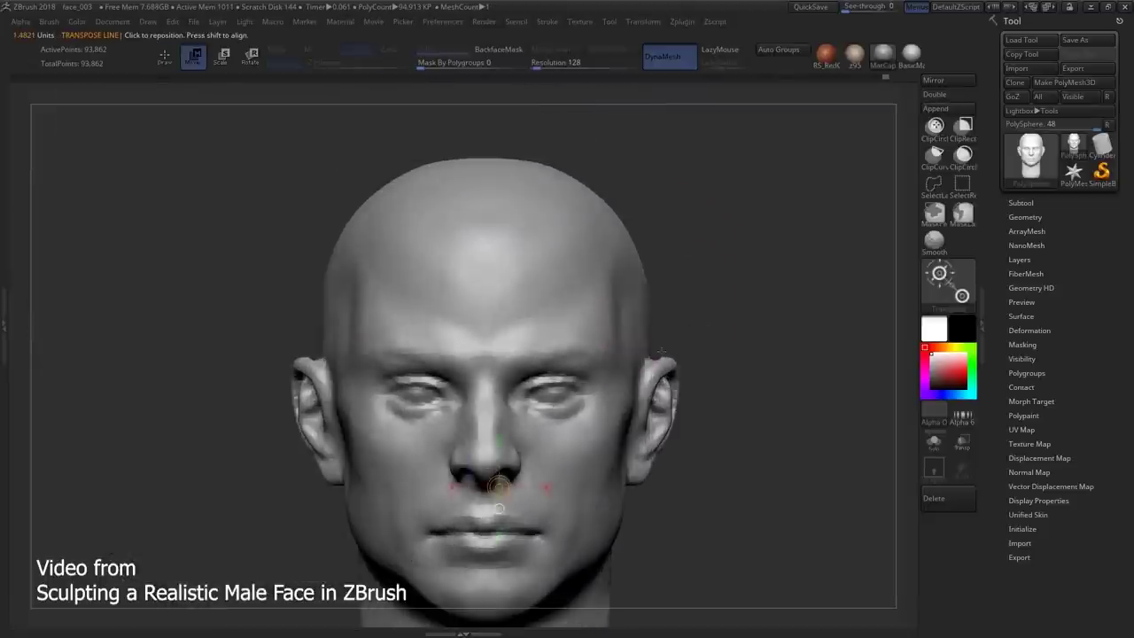
key(q)
key(b)
key(Escape)
- Sharpen the ear's inner creases with the DamStandard brush and adjust its folds with the Move Topological brush
mouse_move(522, 434)
alt+right_down()
mouse_move(569, 417)
mouse_move(552, 433)
alt+right_up()
mouse_move(620, 425)
alt+right_down()
mouse_move(552, 366)
mouse_move(576, 411)
mouse_move(549, 399)
mouse_move(576, 416)
mouse_move(589, 385)
mouse_move(532, 329)
mouse_move(372, 387)
mouse_move(605, 410)
mouse_move(567, 381)
mouse_move(562, 354)
mouse_move(440, 397)
mouse_move(576, 376)
alt+right_up()
key(b)
key(d)
key(s)
mouse_move(595, 400)
right_down()
mouse_move(535, 396)
mouse_move(561, 399)
right_up()
key(b)
key(m)
key(t)
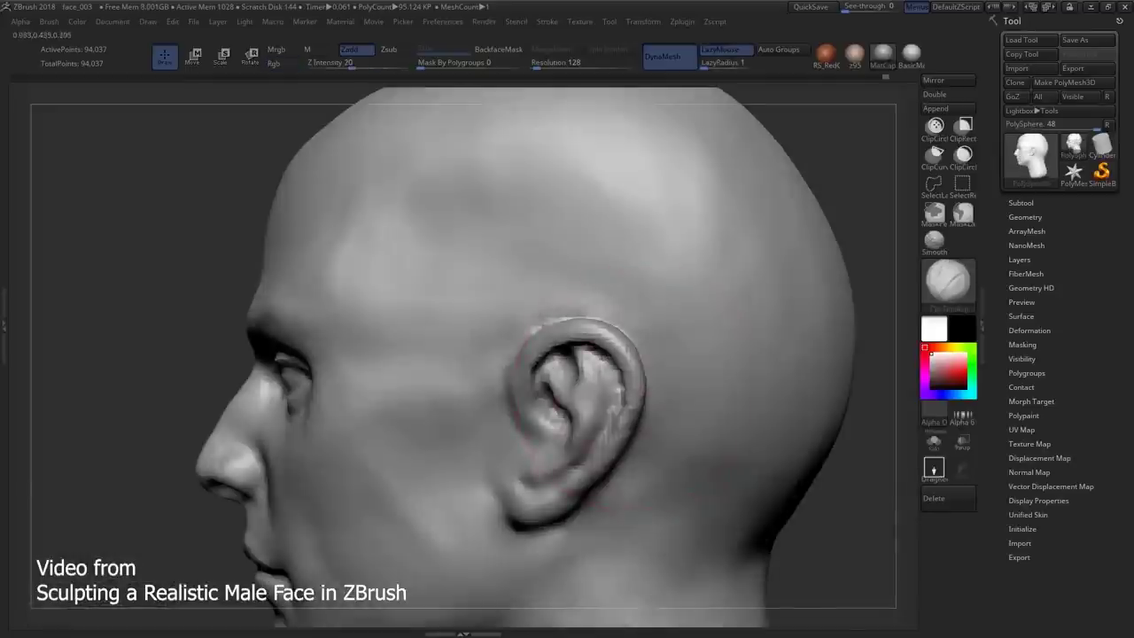
- Build up the tragus in front of the ear and carve out the ear canal with the ClayBuildup brush
ctrl+right_drag(615, 381, 616, 398)
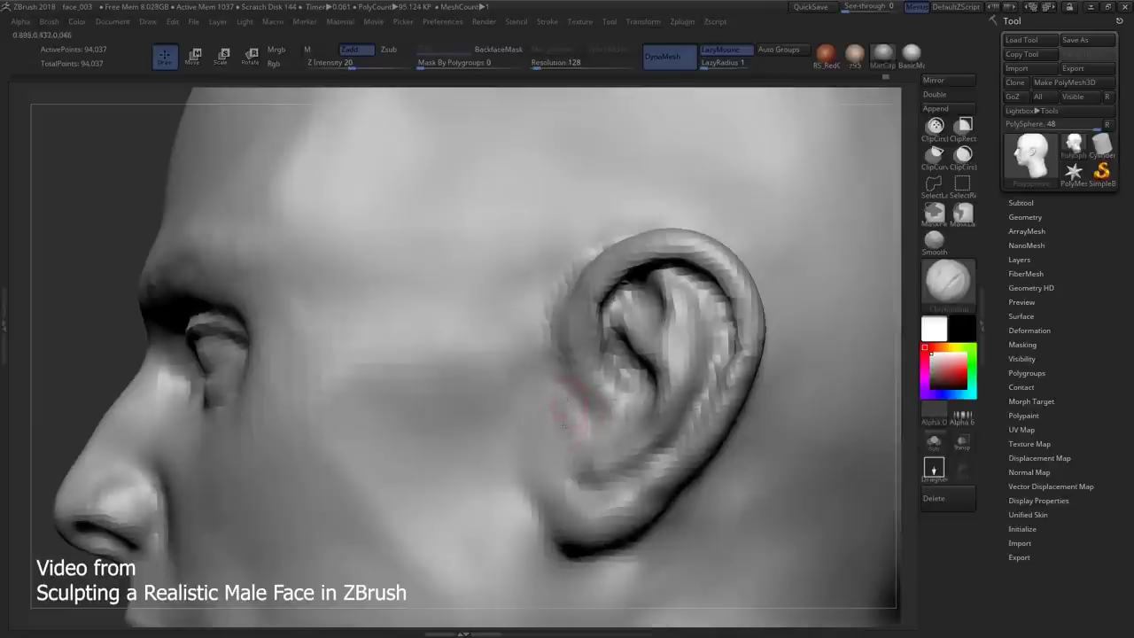
mouse_move(563, 424)
right_down()
mouse_move(570, 413)
mouse_move(552, 422)
mouse_move(533, 410)
right_up()
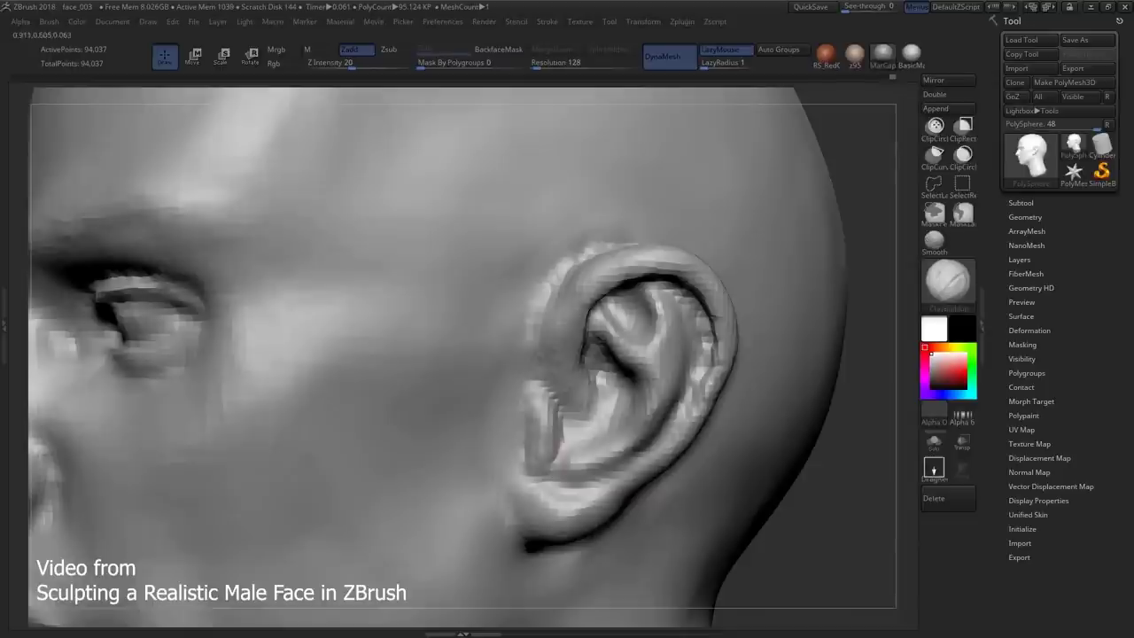
mouse_move(533, 410)
right_down()
mouse_move(522, 403)
mouse_move(540, 416)
mouse_move(539, 443)
mouse_move(534, 399)
mouse_move(547, 406)
right_up()
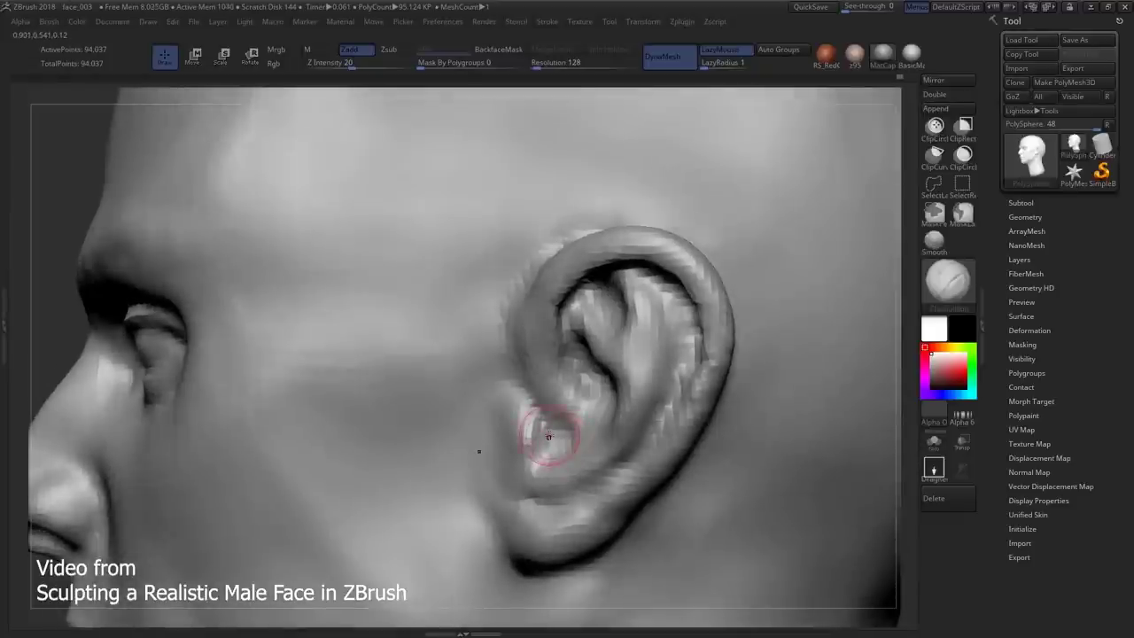
right_drag(293, 447, 266, 457)
right_drag(357, 486, 456, 502)
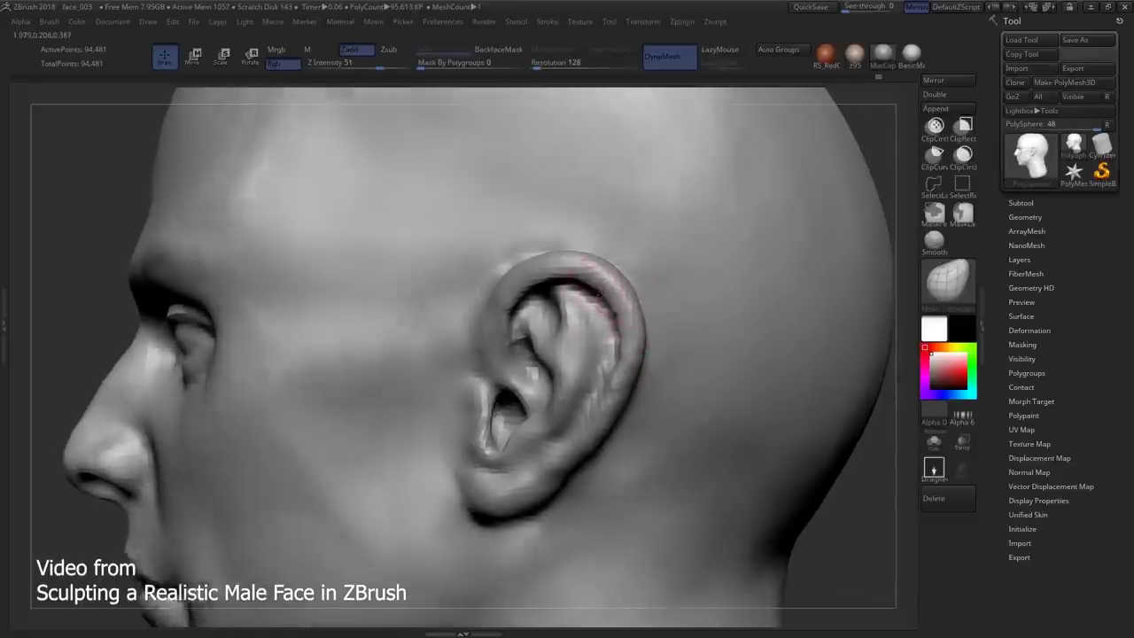
- Adjust the ear's upper rim with the Move Topological brush and check its top against the brow with a transpose line
mouse_move(611, 281)
mouse_down()
mouse_move(620, 292)
mouse_move(607, 295)
mouse_up()
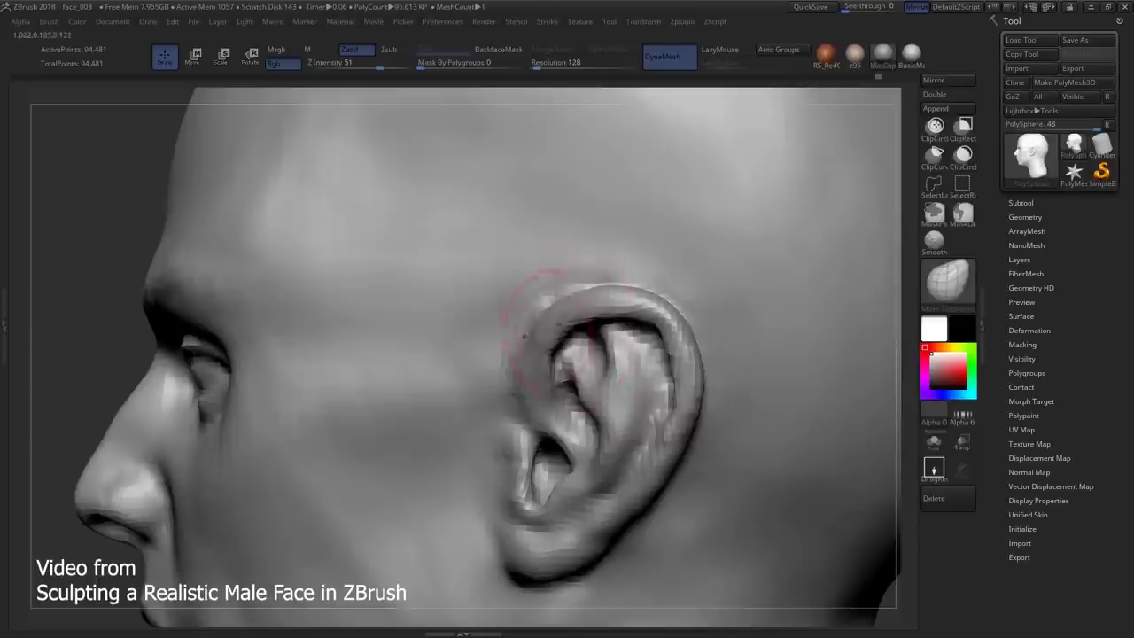
drag(518, 349, 615, 327)
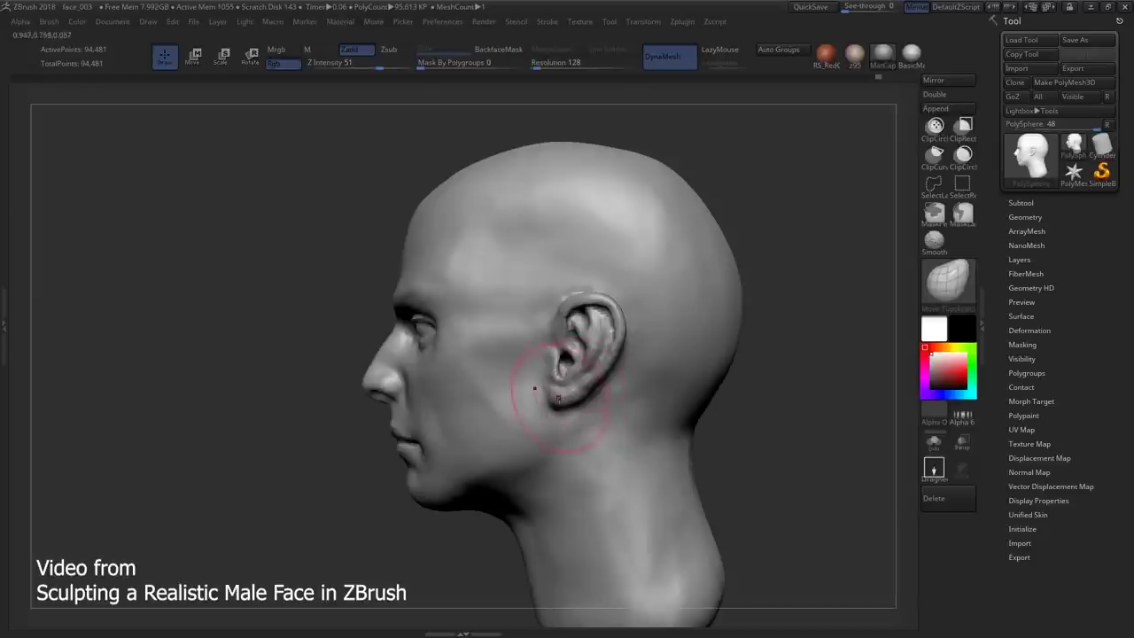
key(w)
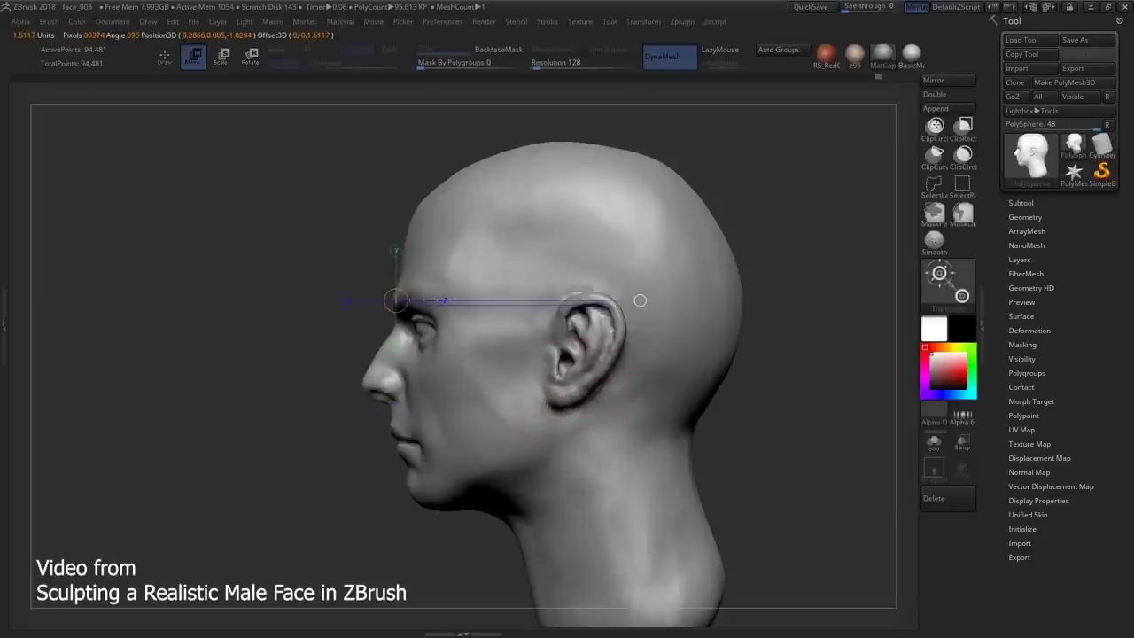
key(q)
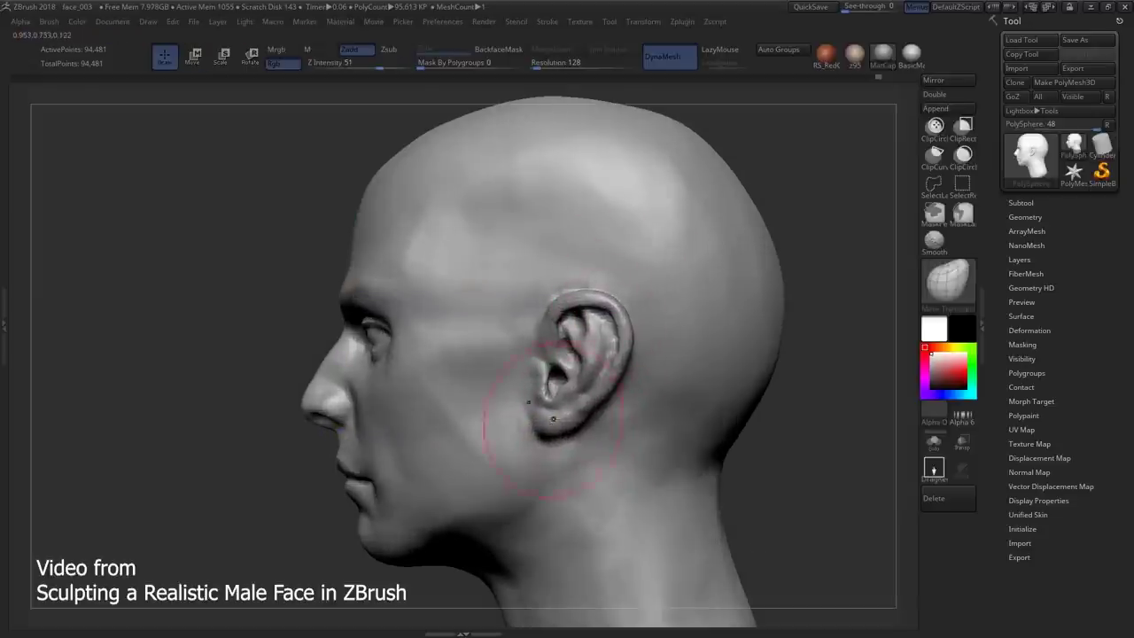
- Define the creases around the ear with the DamStandard brush
key(b)
key(d)
key(s)
mouse_move(532, 385)
right_down()
mouse_move(514, 389)
mouse_move(571, 427)
mouse_move(581, 405)
mouse_move(451, 385)
mouse_move(543, 355)
mouse_move(536, 434)
mouse_move(625, 448)
mouse_move(632, 425)
mouse_move(587, 458)
mouse_move(595, 424)
mouse_move(545, 414)
mouse_move(631, 434)
right_up()
key(b)
key(d)
key(s)
- Refine the lips and the area around the mouth with the ClayBuildup brush
key(b)
key(c)
key(b)
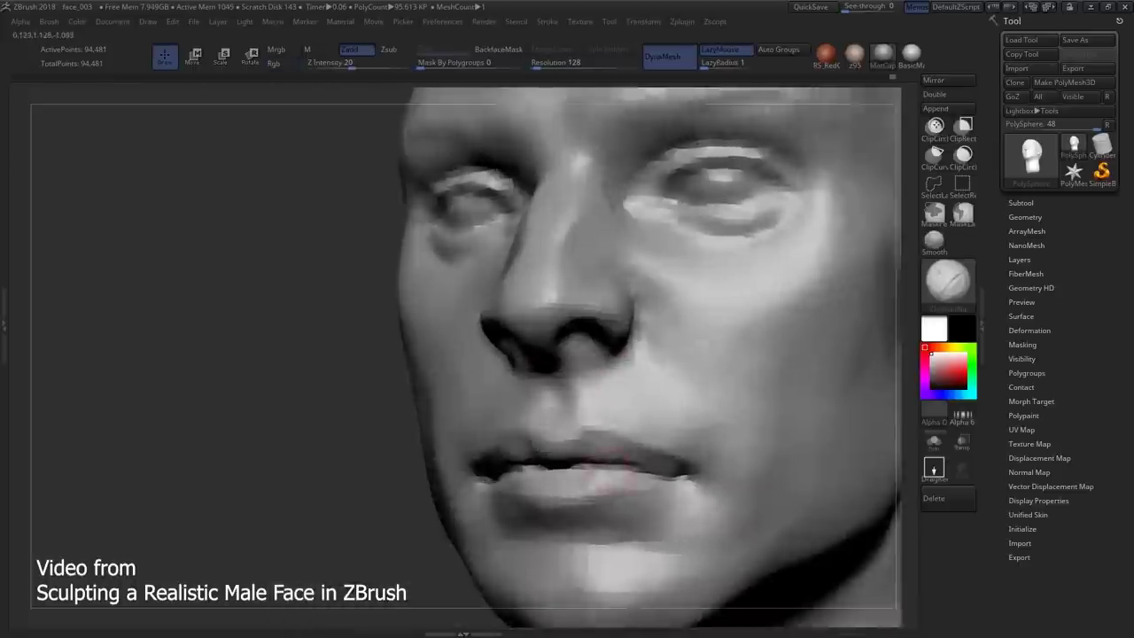
right_drag(584, 438, 619, 460)
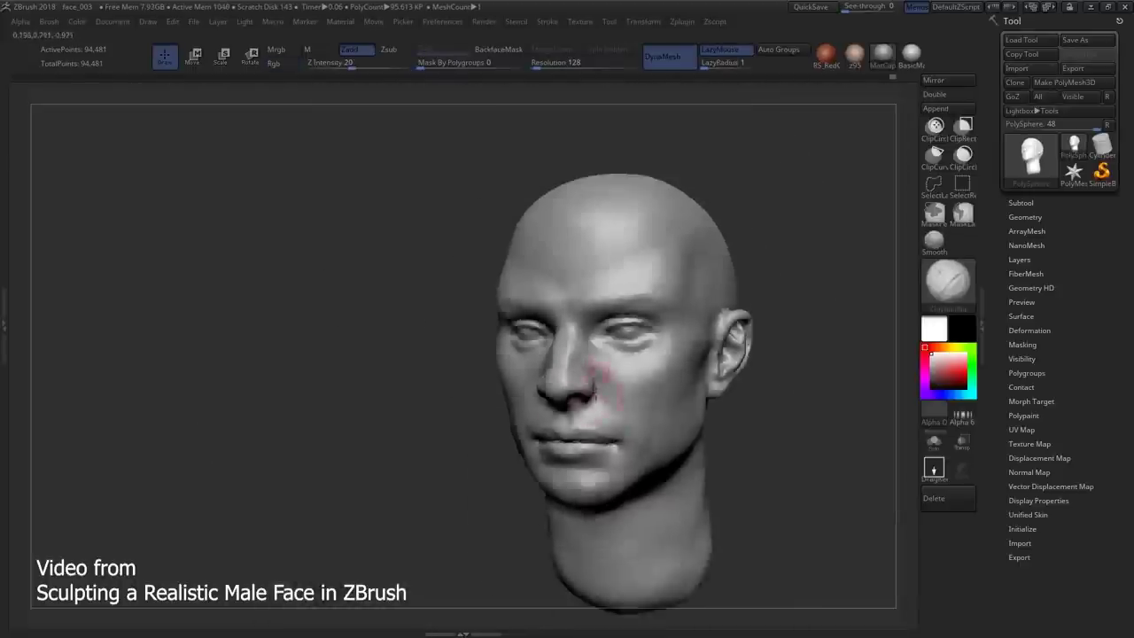
right_drag(566, 398, 532, 354)
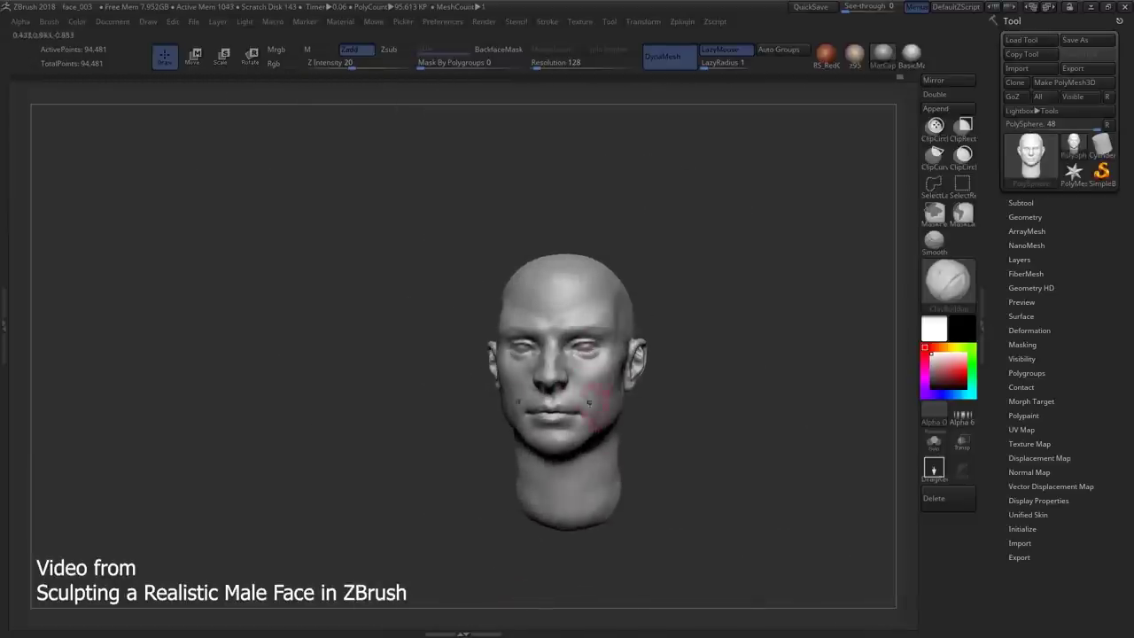
- Build up the upper eyelids and the area beneath the eyes with the ClayBuildup brush
right_drag(589, 400, 587, 277)
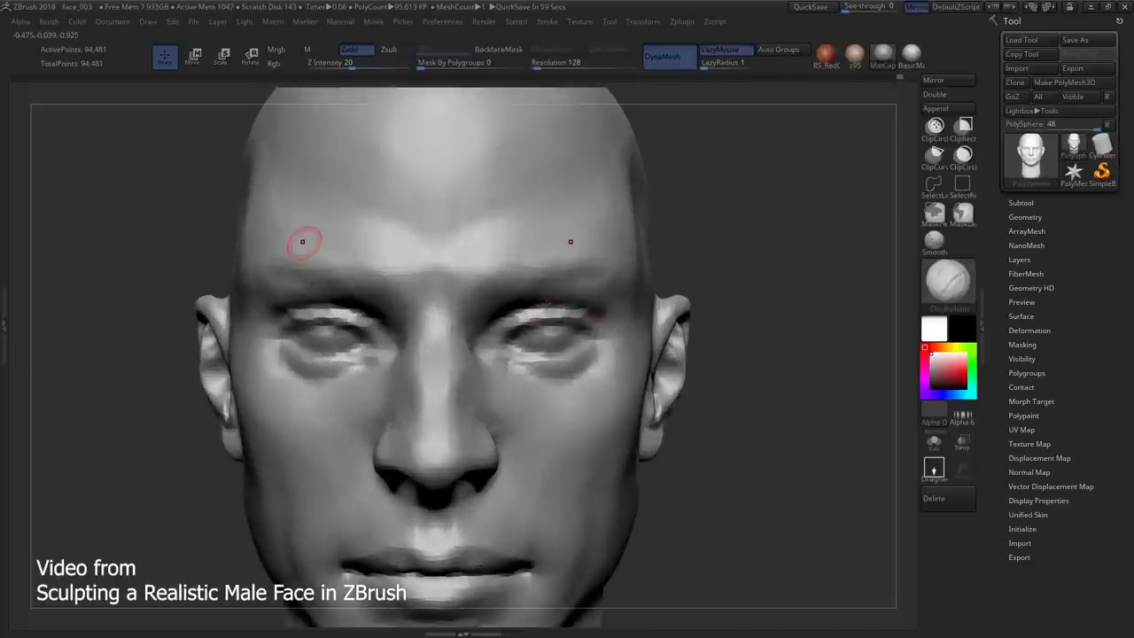
ctrl+right_drag(302, 241, 620, 345)
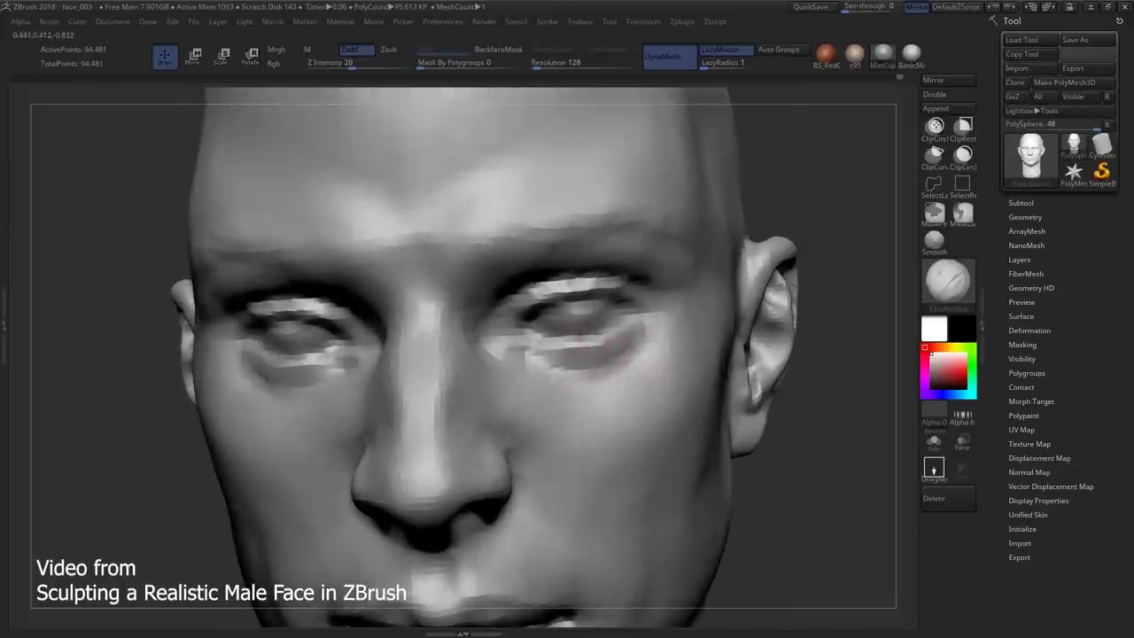
right_drag(519, 332, 532, 383)
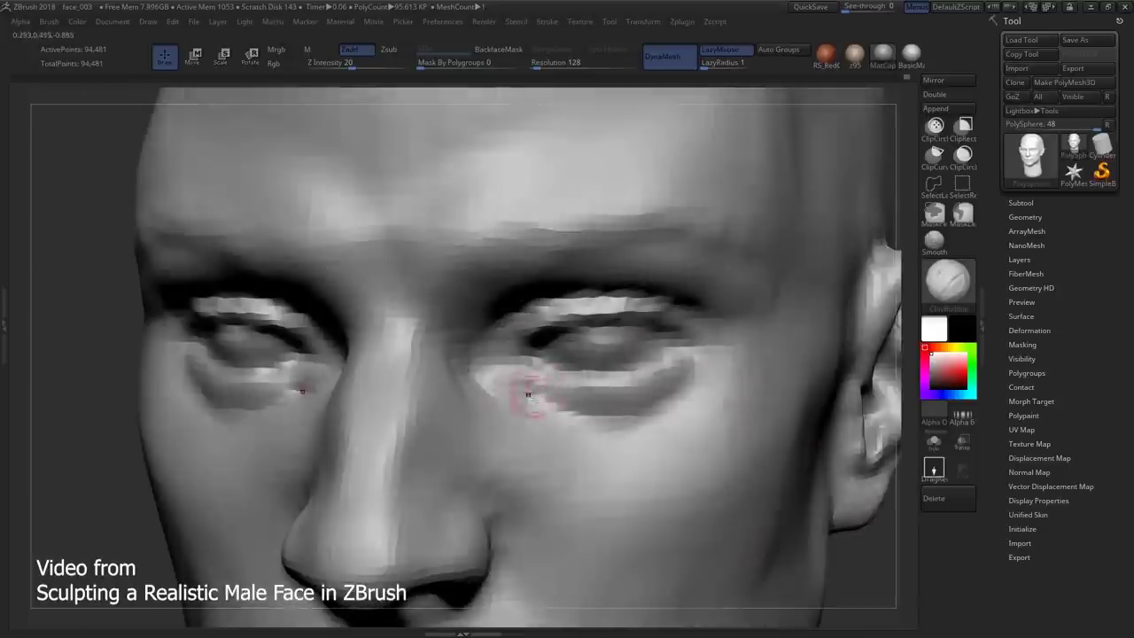
mouse_move(614, 439)
ctrl+right_down()
mouse_move(611, 416)
mouse_move(637, 415)
mouse_move(571, 376)
mouse_move(603, 400)
mouse_move(649, 365)
mouse_move(691, 443)
mouse_move(627, 365)
mouse_move(604, 381)
mouse_move(618, 384)
mouse_move(647, 451)
mouse_move(656, 434)
ctrl+right_up()
- Adjust the proportions of the midface around the nose and cheeks with the Move Topological brush
key(b)
key(m)
key(t)
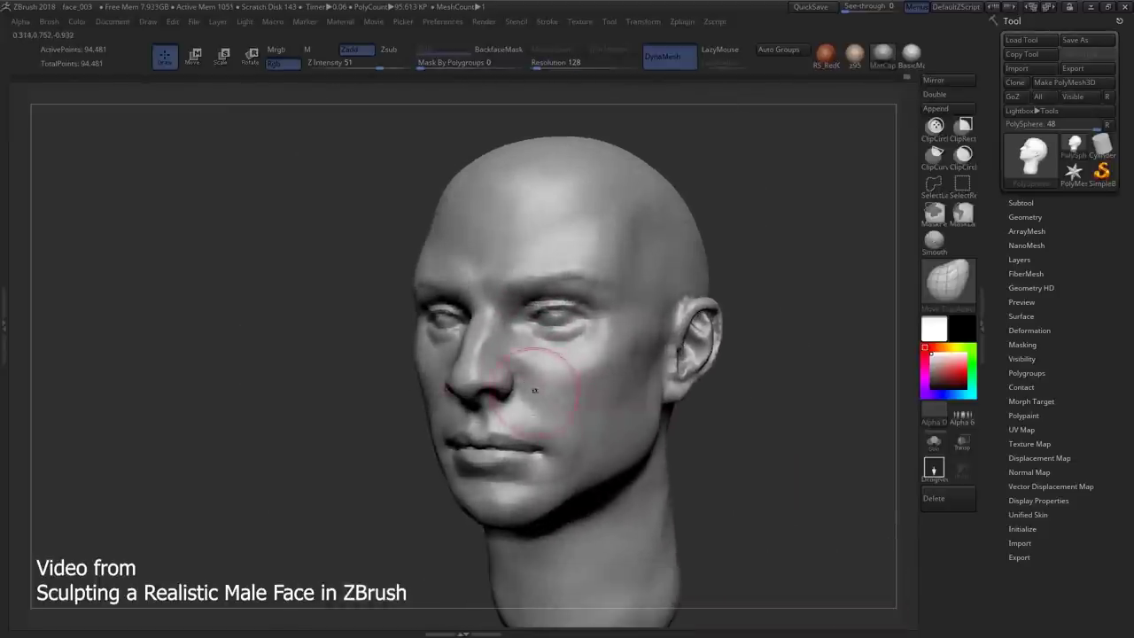
mouse_move(473, 396)
right_down()
mouse_move(594, 417)
mouse_move(532, 380)
mouse_move(544, 329)
mouse_move(568, 366)
mouse_move(552, 324)
mouse_move(519, 359)
mouse_move(531, 389)
mouse_move(496, 381)
mouse_move(554, 398)
mouse_move(542, 407)
mouse_move(550, 354)
mouse_move(549, 390)
mouse_move(549, 376)
right_up()
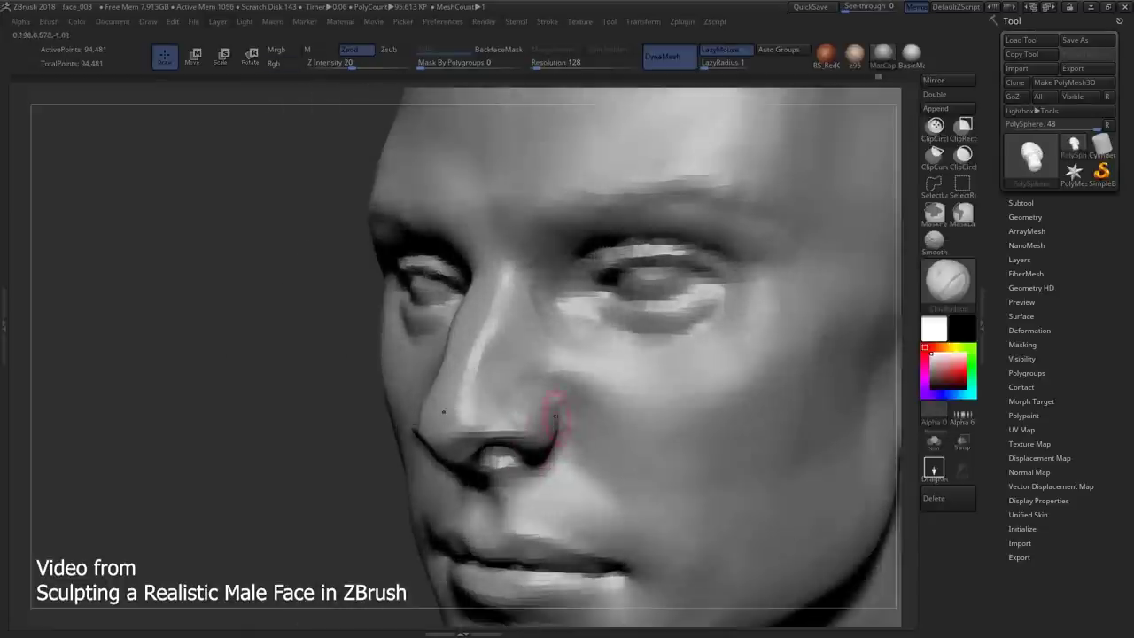
- Reshape the nose with the Move Topological brush, working from three-quarter and front views
mouse_move(549, 377)
right_down()
mouse_move(496, 381)
mouse_move(546, 402)
mouse_move(535, 417)
mouse_move(567, 423)
mouse_move(539, 380)
mouse_move(542, 403)
mouse_move(519, 374)
mouse_move(541, 381)
mouse_move(552, 278)
mouse_move(594, 380)
mouse_move(558, 394)
mouse_move(588, 404)
mouse_move(480, 416)
mouse_move(552, 427)
mouse_move(549, 393)
mouse_move(521, 387)
right_up()
key(u)
key(b)
key(m)
key(t)
mouse_move(588, 456)
right_down()
mouse_move(558, 449)
mouse_move(585, 454)
right_up()
mouse_move(618, 357)
right_down()
mouse_move(531, 481)
mouse_move(574, 426)
right_up()
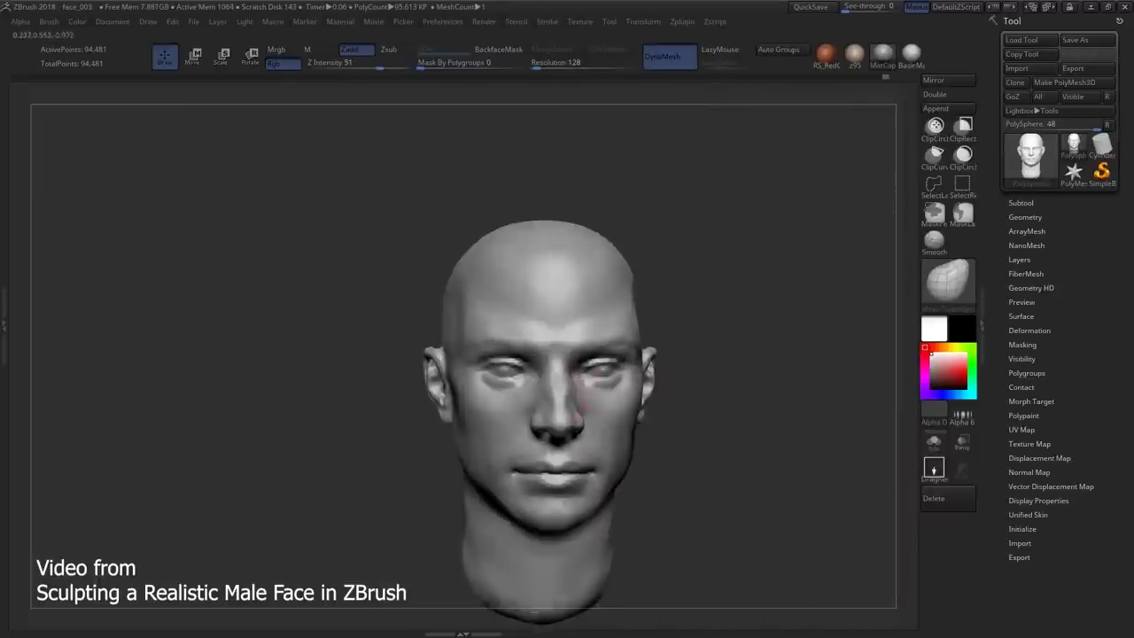
mouse_move(567, 372)
right_down()
mouse_move(584, 363)
mouse_move(584, 434)
mouse_move(585, 354)
mouse_move(603, 345)
right_up()
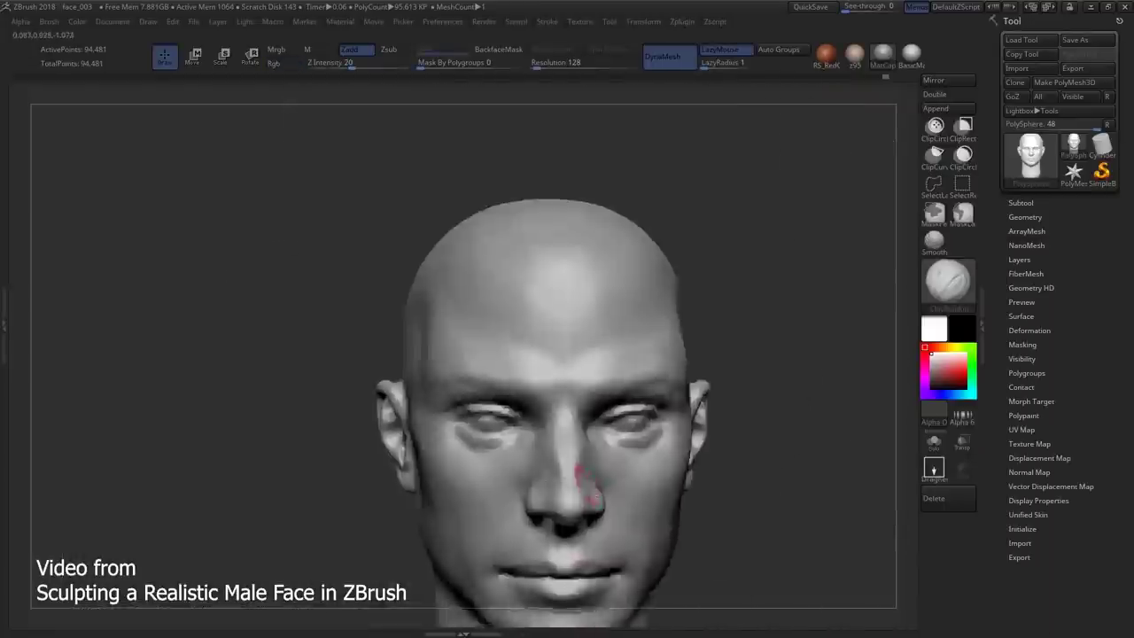
- Refine the nose wings and their transition into the cheeks with the ClayBuildup brush
mouse_move(567, 372)
right_down()
mouse_move(531, 381)
mouse_move(584, 390)
mouse_move(604, 410)
mouse_move(602, 380)
mouse_move(627, 391)
mouse_move(622, 379)
mouse_move(664, 370)
right_up()
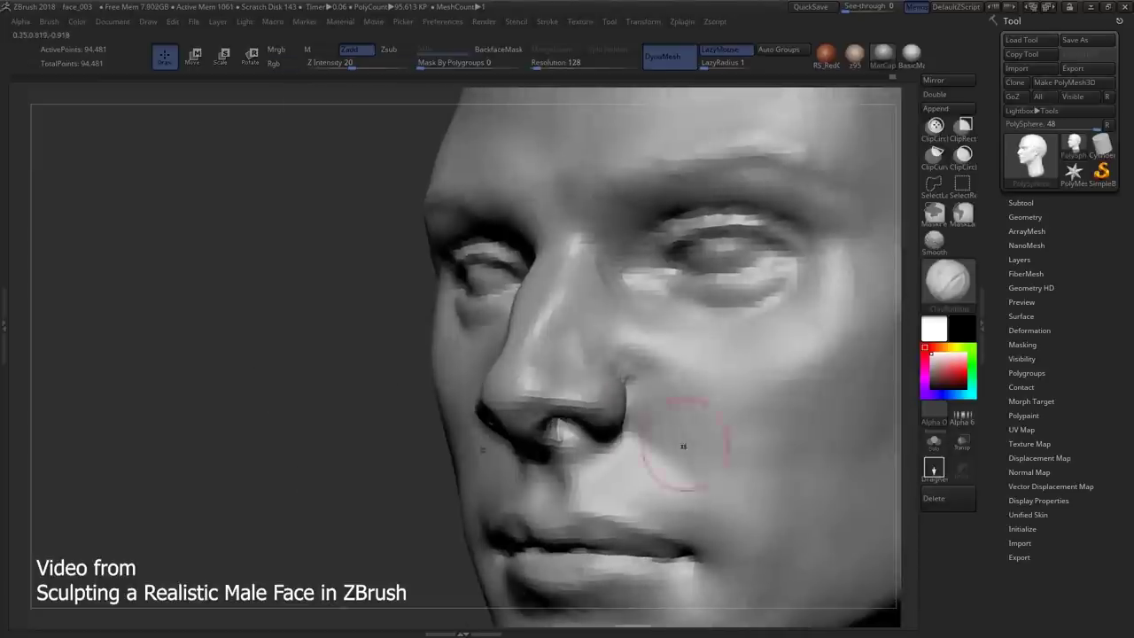
right_drag(683, 447, 688, 428)
mouse_move(645, 365)
right_down()
mouse_move(620, 368)
mouse_move(700, 359)
right_up()
ctrl+right_drag(626, 378, 625, 336)
mouse_move(627, 433)
ctrl+right_down()
mouse_move(663, 379)
mouse_move(651, 346)
ctrl+right_up()
- Sculpt the mouth corners and the chin with the ClayBuildup brush
right_drag(609, 418, 636, 416)
right_drag(619, 452, 652, 416)
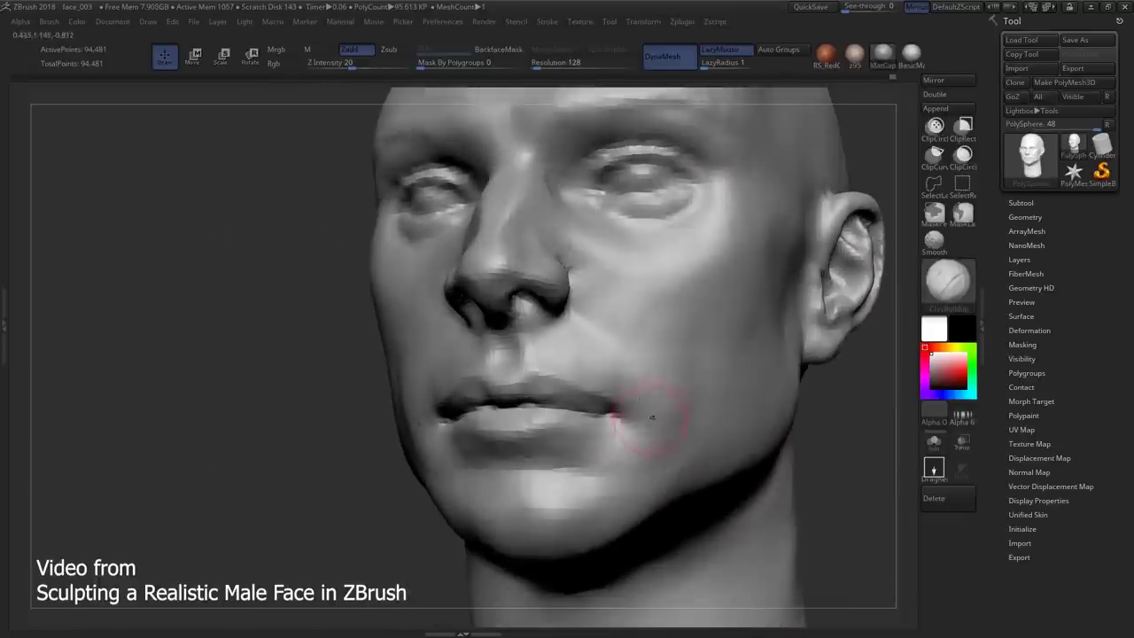
right_drag(574, 471, 563, 450)
mouse_move(609, 483)
right_down()
mouse_move(552, 455)
mouse_move(561, 466)
mouse_move(585, 453)
mouse_move(562, 458)
mouse_move(571, 469)
right_up()
mouse_move(614, 421)
right_down()
mouse_move(729, 405)
mouse_move(592, 384)
mouse_move(611, 380)
mouse_move(603, 376)
mouse_move(634, 445)
right_up()
- Adjust the cheeks and jawline from the front with the Move Topological brush
key(f)
key(b)
key(m)
key(v)
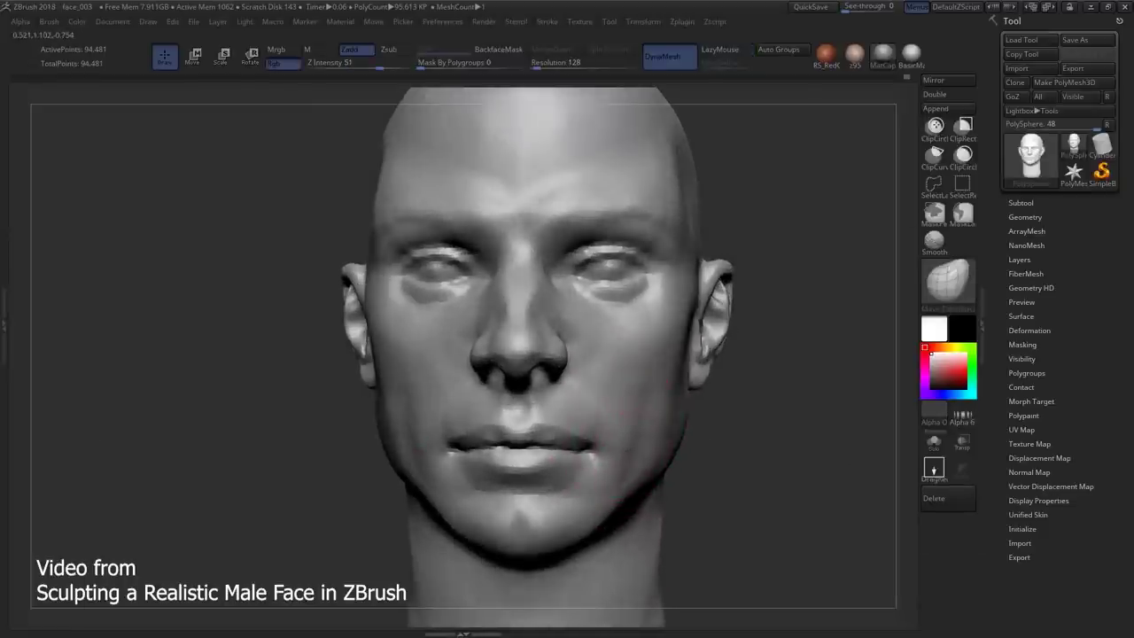
- Build up the cheekbones and the planes beside the outer eye corners with the ClayBuildup brush
key(b)
key(c)
key(b)
mouse_move(620, 390)
right_down()
mouse_move(571, 400)
mouse_move(611, 403)
mouse_move(516, 398)
mouse_move(532, 394)
right_up()
right_drag(580, 341, 647, 357)
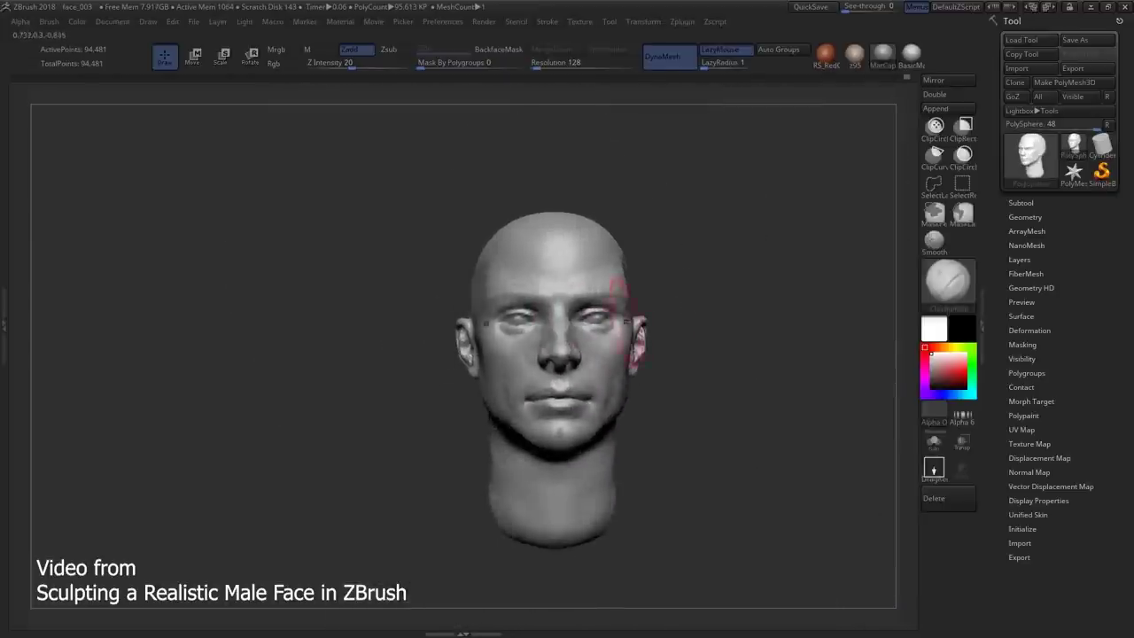
mouse_move(626, 324)
right_down()
mouse_move(602, 390)
mouse_move(646, 381)
right_up()
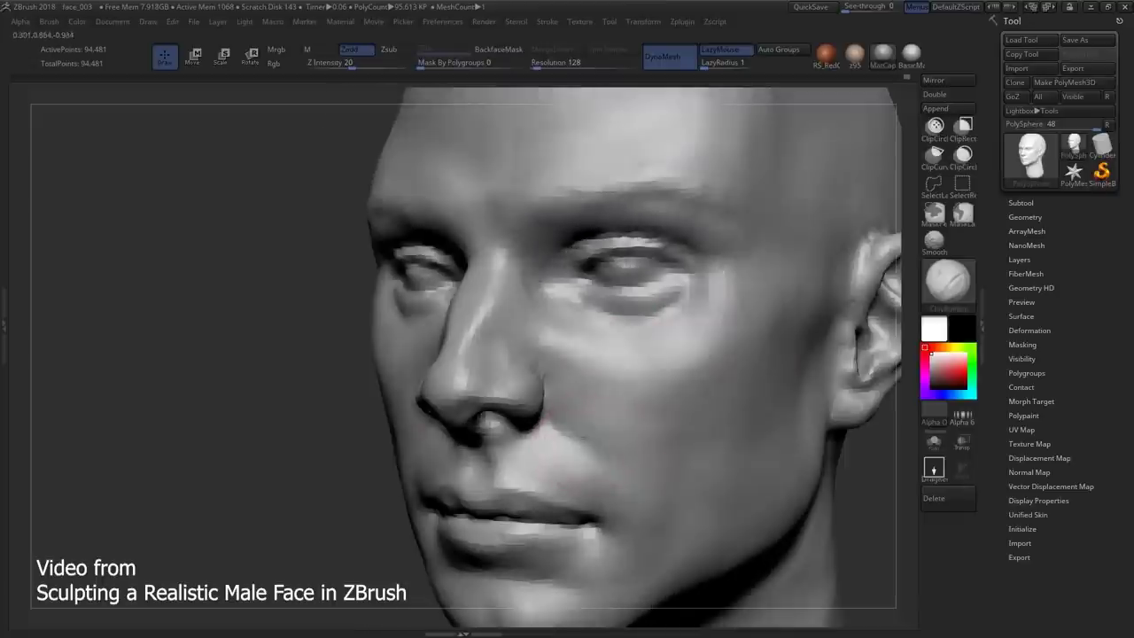
right_drag(590, 457, 555, 429)
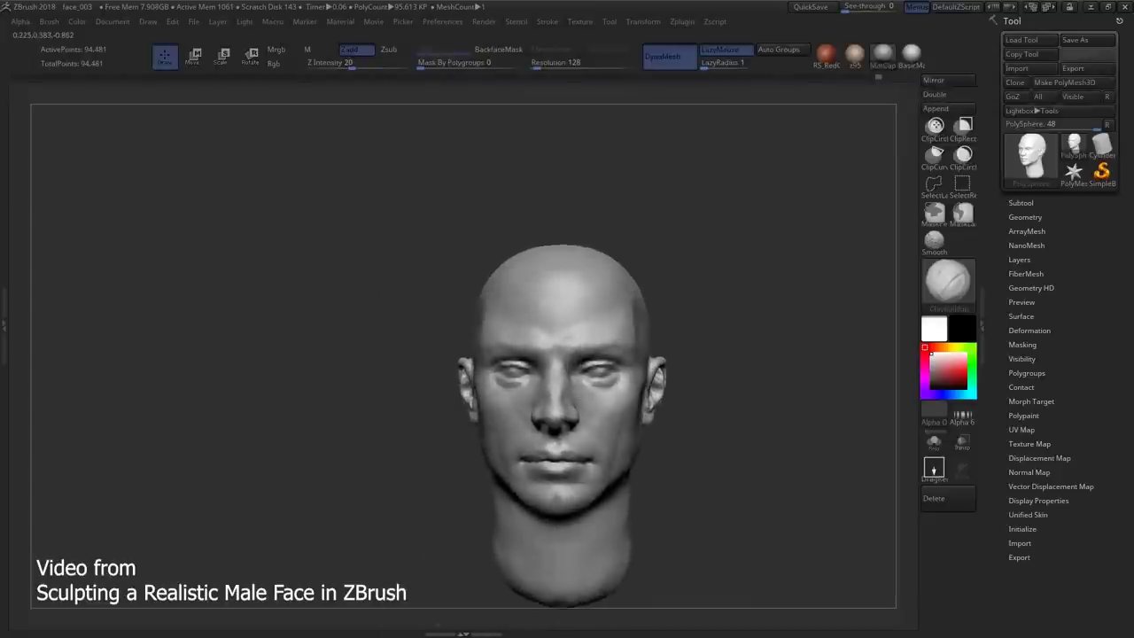
- Define the upper eyelids and the inner eye corners with the ClayBuildup brush
mouse_move(628, 543)
right_down()
mouse_move(655, 461)
mouse_move(537, 331)
mouse_move(598, 392)
mouse_move(577, 342)
mouse_move(587, 309)
mouse_move(587, 329)
mouse_move(625, 314)
mouse_move(545, 330)
mouse_move(607, 330)
mouse_move(608, 298)
mouse_move(686, 241)
mouse_move(638, 292)
mouse_move(602, 365)
right_up()
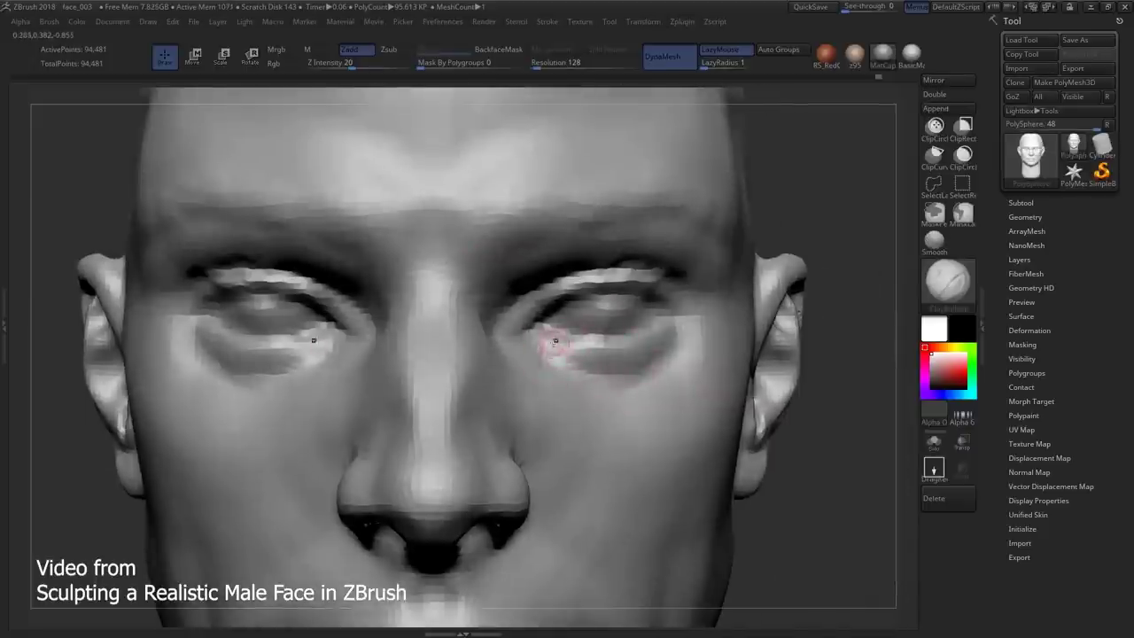
mouse_move(517, 341)
right_down()
mouse_move(546, 333)
mouse_move(550, 361)
mouse_move(496, 354)
right_up()
right_drag(682, 332, 695, 310)
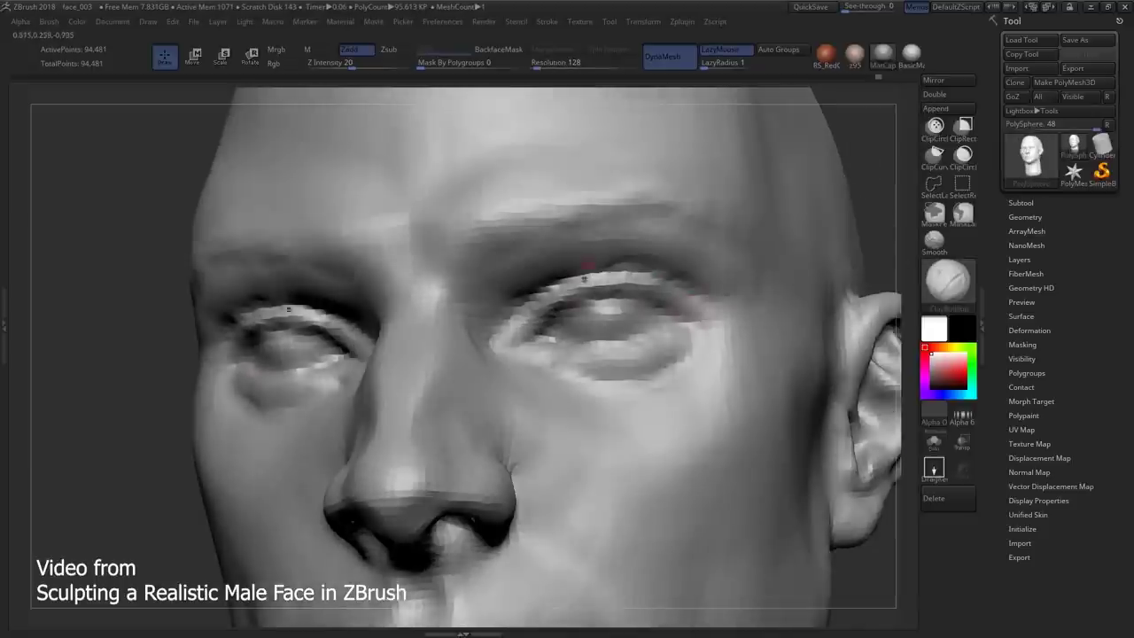
key(f)
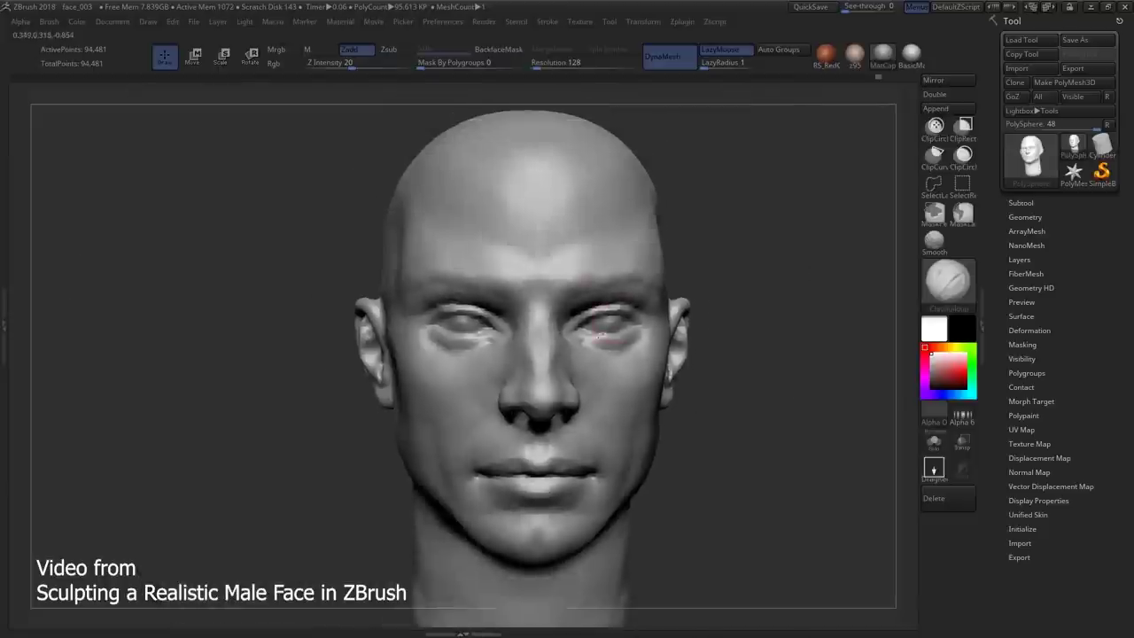
- Adjust the shape of the eyes and eyelids with the Move Topological brush
key(b)
key(m)
key(t)
mouse_move(586, 332)
ctrl+right_down()
mouse_move(580, 390)
mouse_move(624, 394)
ctrl+right_up()
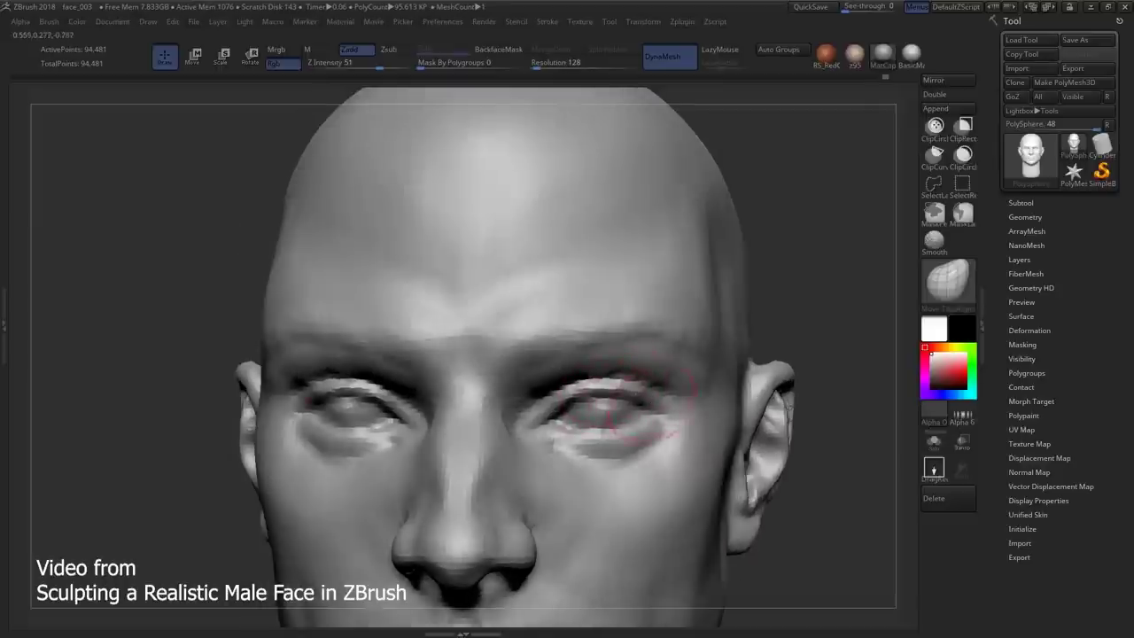
key(f)
ctrl+right_drag(575, 283, 574, 326)
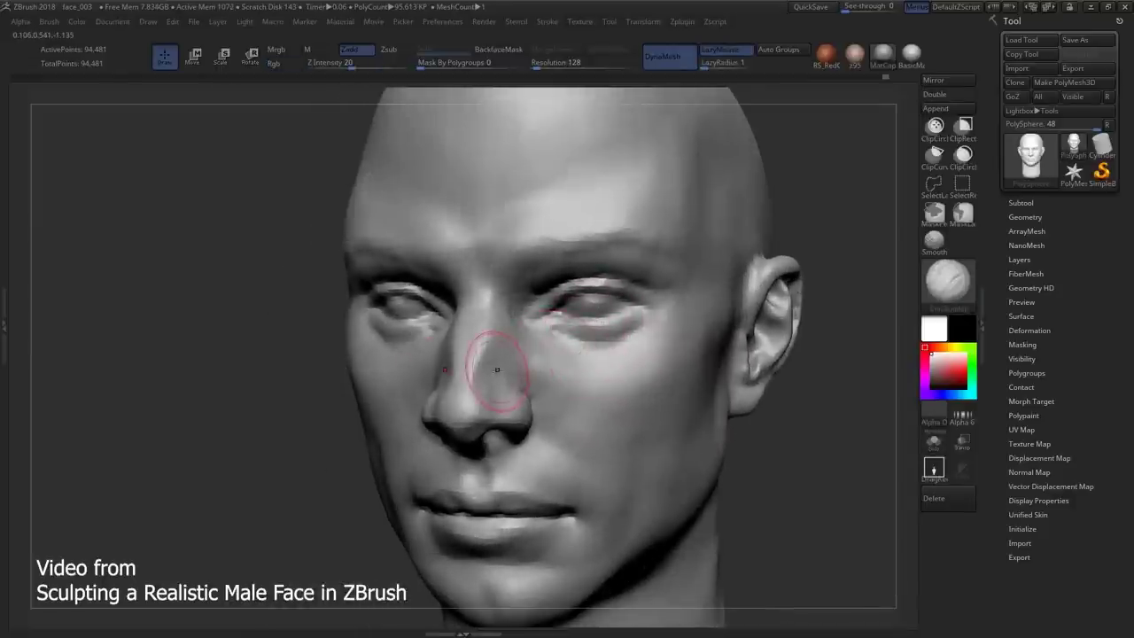
- Sculpt the neck muscle running down from behind the ear with the ClayBuildup brush
key(f)
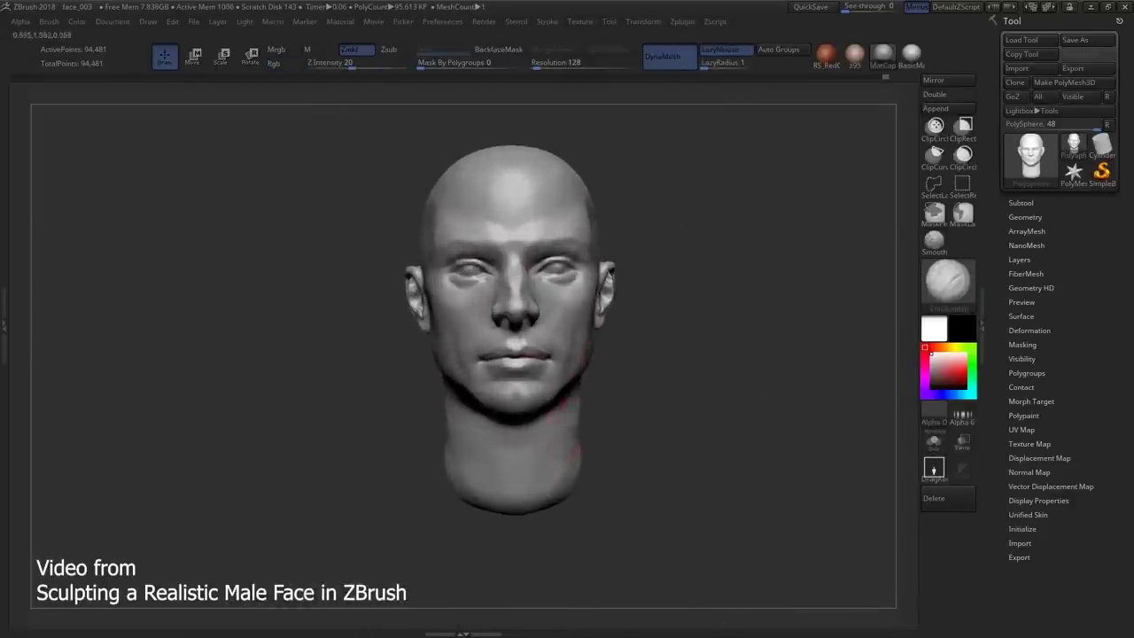
right_drag(558, 431, 652, 353)
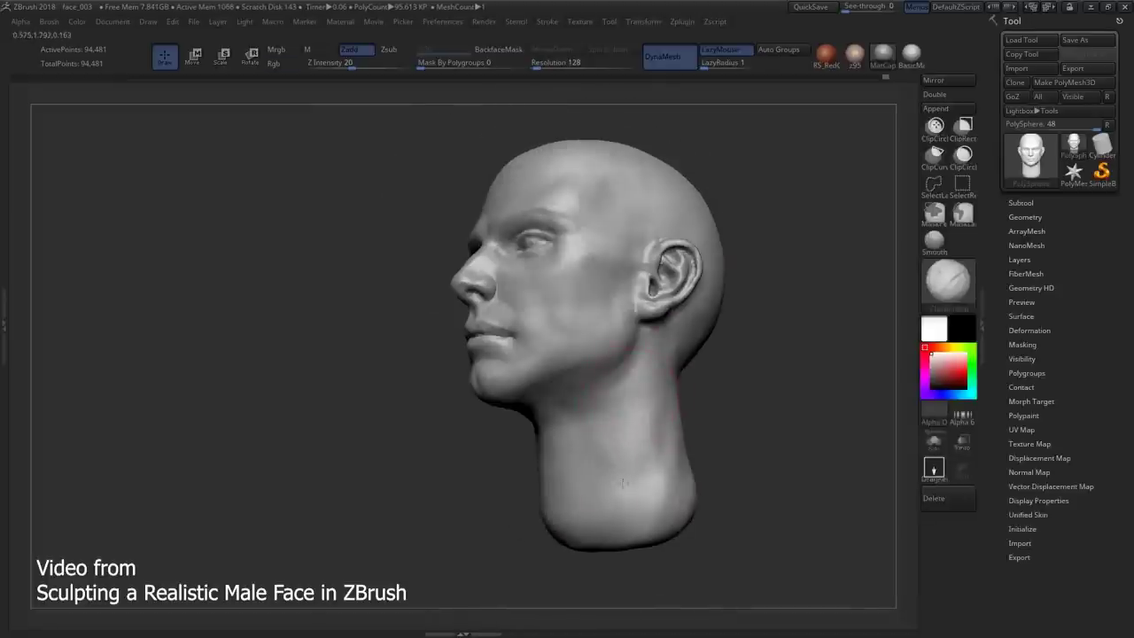
mouse_move(627, 494)
right_down()
mouse_move(648, 496)
mouse_move(666, 418)
mouse_move(636, 403)
right_up()
mouse_move(647, 344)
right_down()
mouse_move(633, 366)
mouse_move(558, 372)
right_up()
- Adjust the neck's silhouette and the brow area with the Move Topological brush
key(b)
key(m)
key(t)
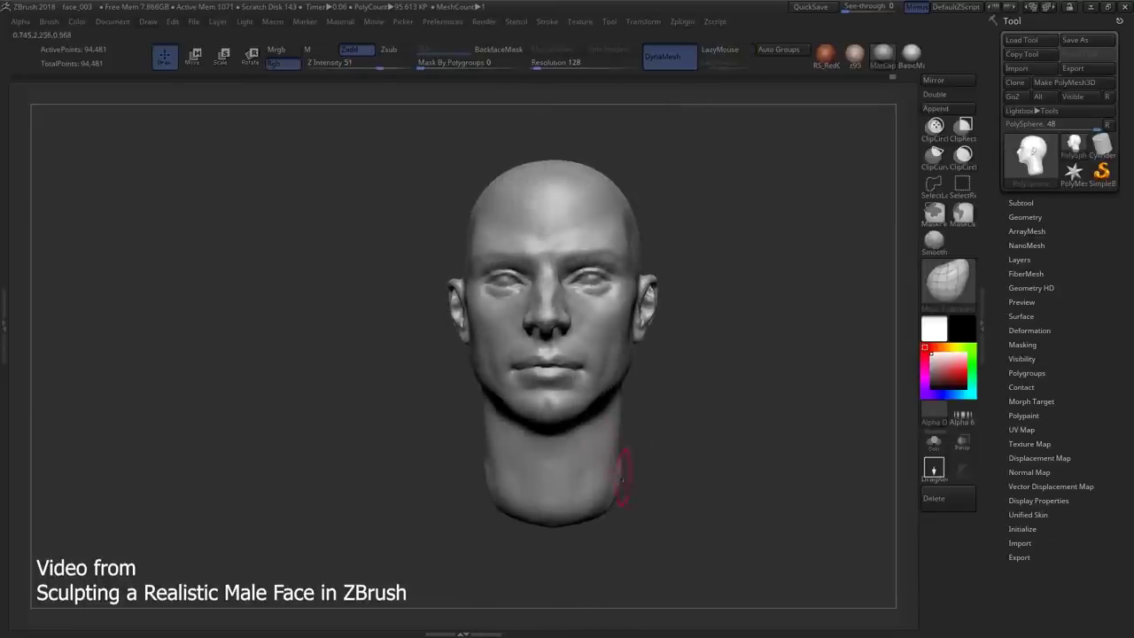
right_drag(622, 471, 620, 416)
mouse_move(622, 469)
right_down()
mouse_move(620, 510)
mouse_move(564, 446)
mouse_move(620, 310)
mouse_move(725, 298)
right_up()
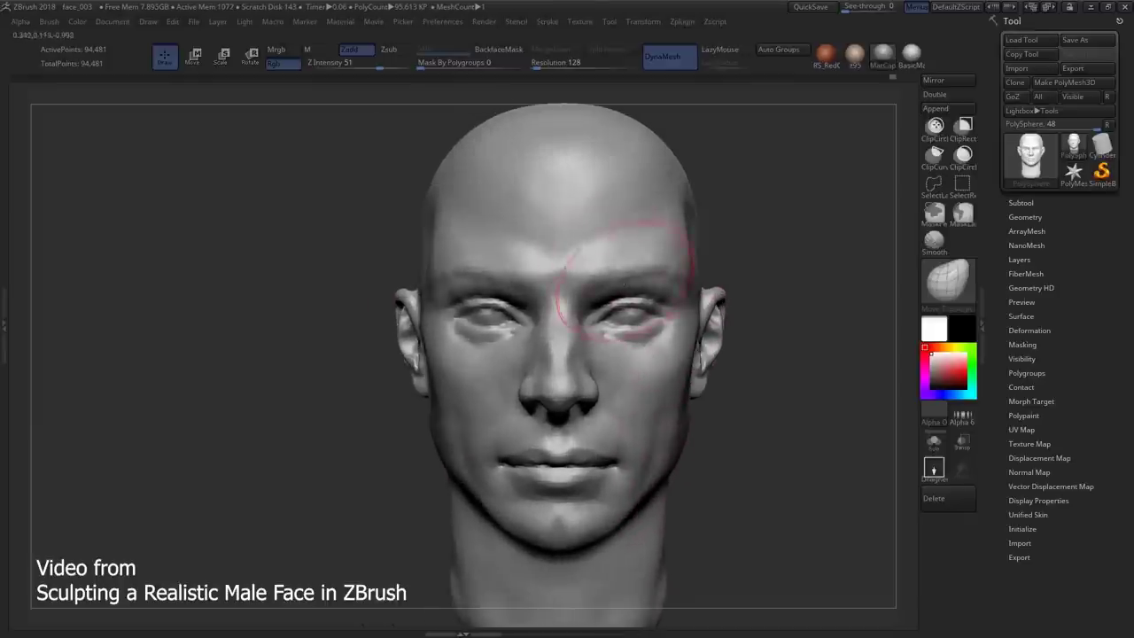
alt+right_drag(621, 244, 616, 292)
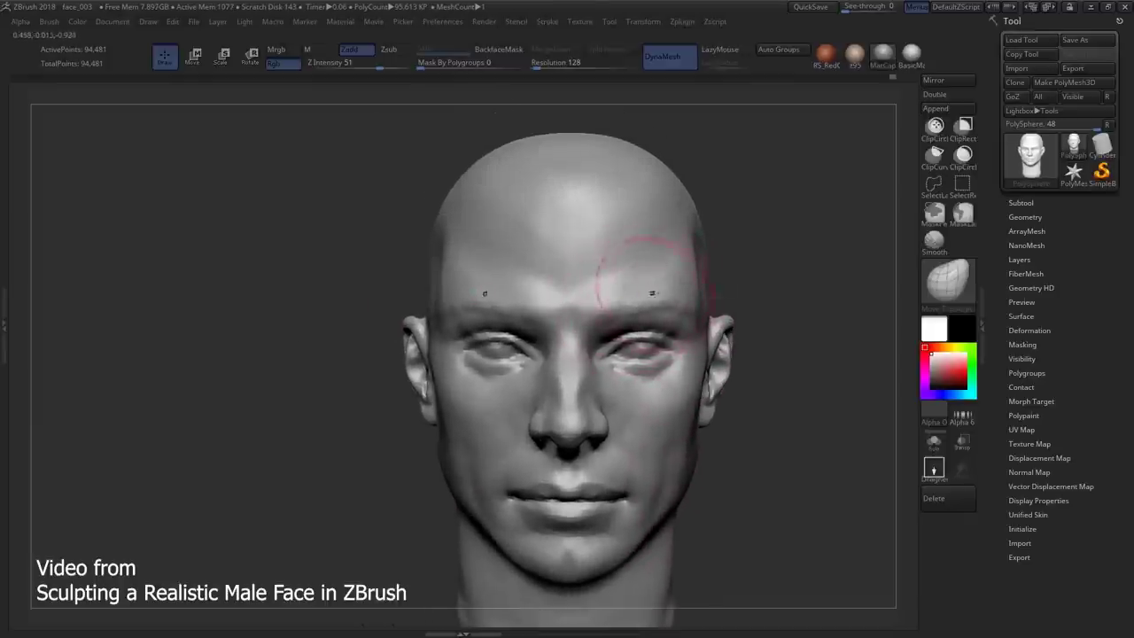
- Refine the forehead and brow with the ClayBuildup brush
key(b)
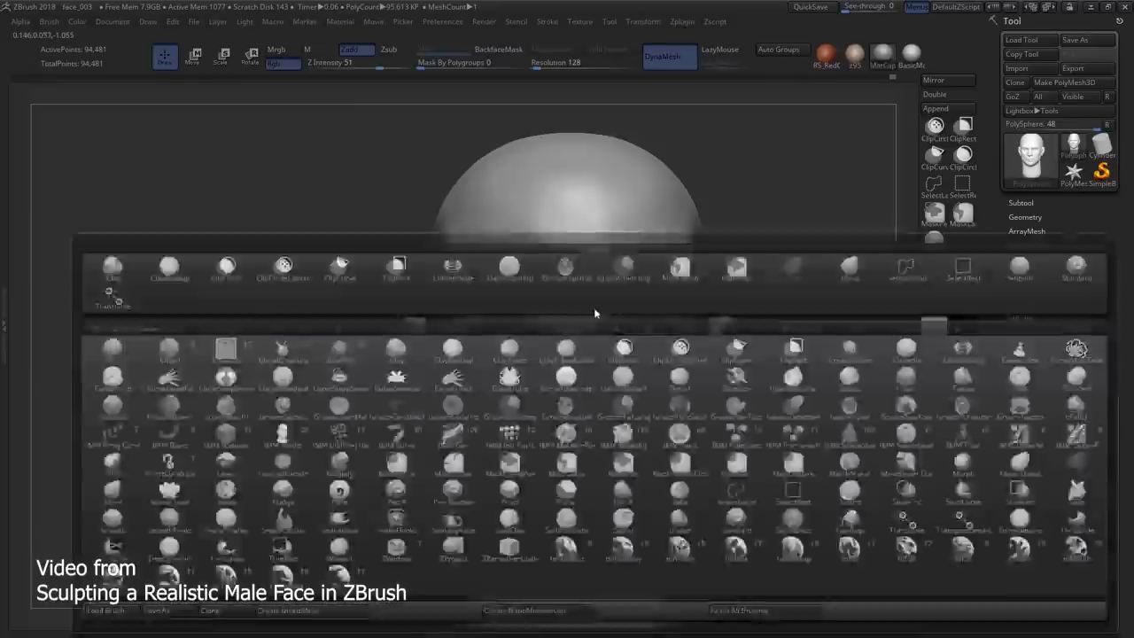
key(c)
key(b)
mouse_move(595, 309)
right_down()
mouse_move(567, 328)
mouse_move(599, 350)
mouse_move(549, 376)
mouse_move(589, 461)
mouse_move(573, 421)
mouse_move(531, 389)
mouse_move(567, 443)
mouse_move(553, 430)
mouse_move(540, 443)
mouse_move(570, 404)
mouse_move(543, 463)
mouse_move(531, 456)
mouse_move(558, 425)
mouse_move(590, 434)
mouse_move(594, 334)
mouse_move(544, 348)
mouse_move(526, 393)
mouse_move(627, 383)
mouse_move(552, 354)
mouse_move(561, 342)
mouse_move(496, 292)
mouse_move(653, 415)
mouse_move(624, 370)
mouse_move(717, 380)
mouse_move(611, 349)
right_up()
- Adjust the facial forms with the Move Topological brush and refine the details with the Standard brush
key(b)
key(m)
key(t)
key(s)
key(b)
key(s)
key(t)
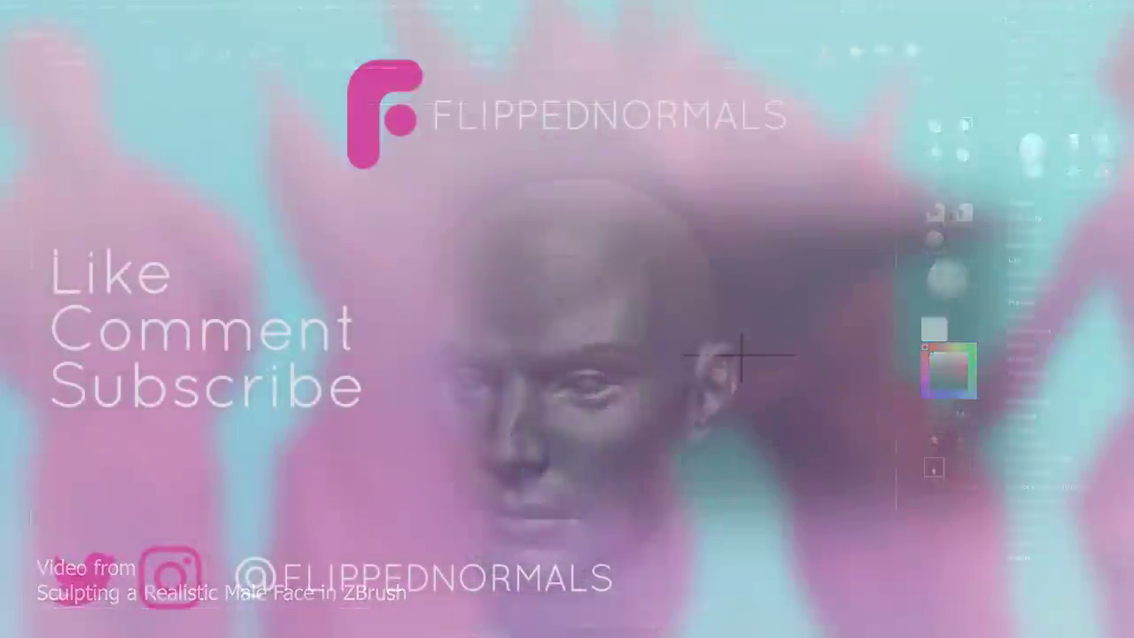